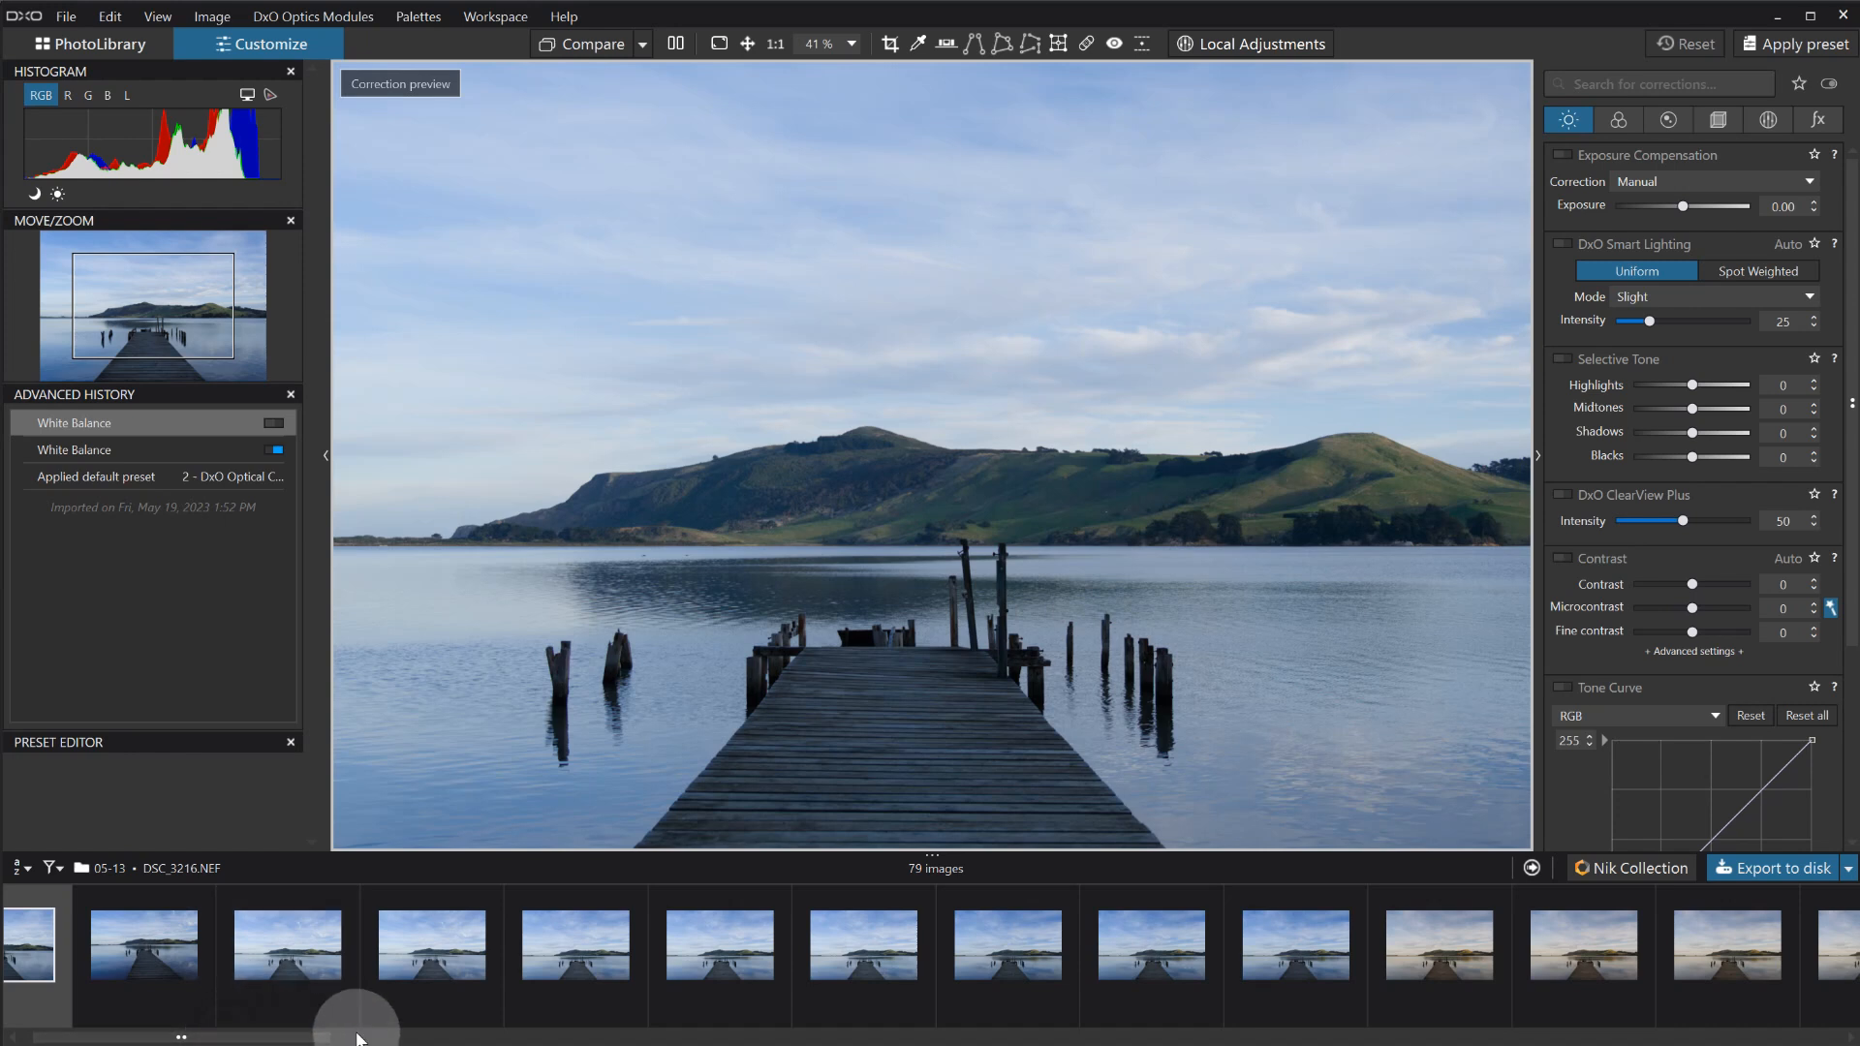
{"action": "scroll", "coordinate": [930, 954], "scroll_direction": "down", "scroll_amount": 13}
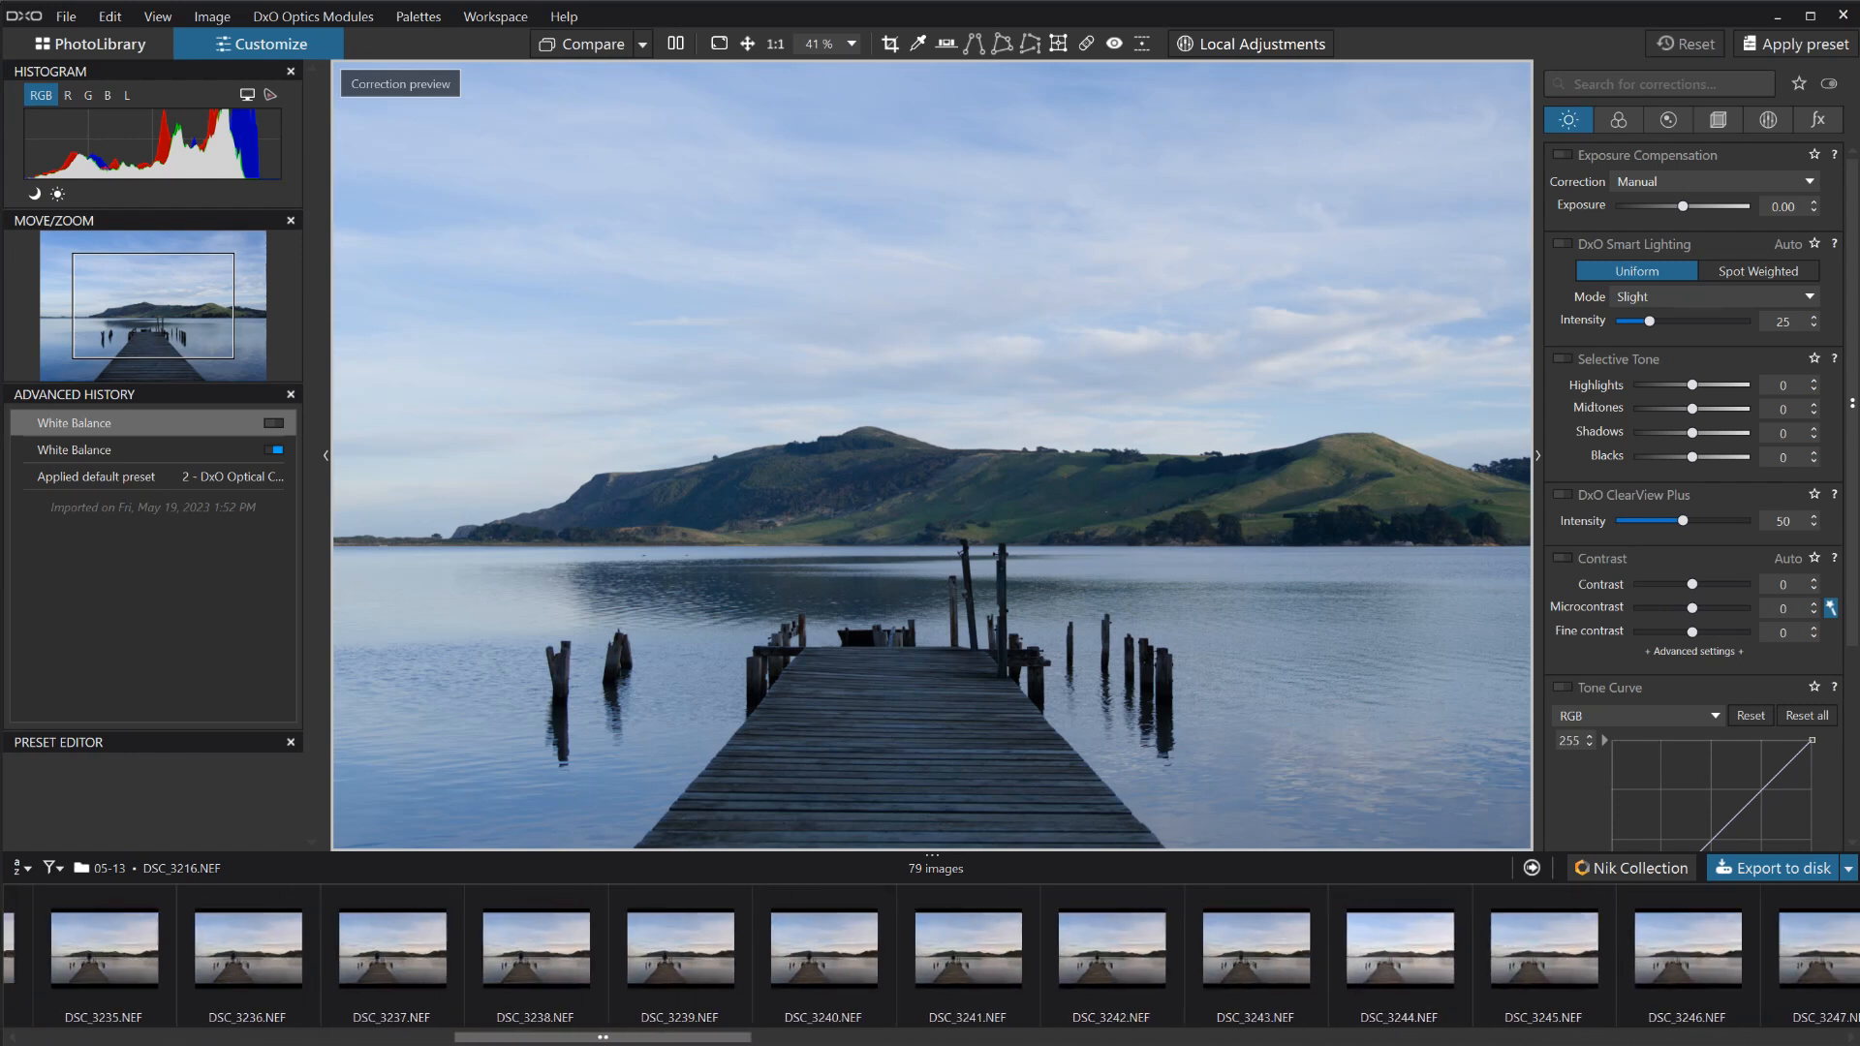
{"action": "scroll", "coordinate": [1386, 1029], "scroll_direction": "down", "scroll_amount": 2}
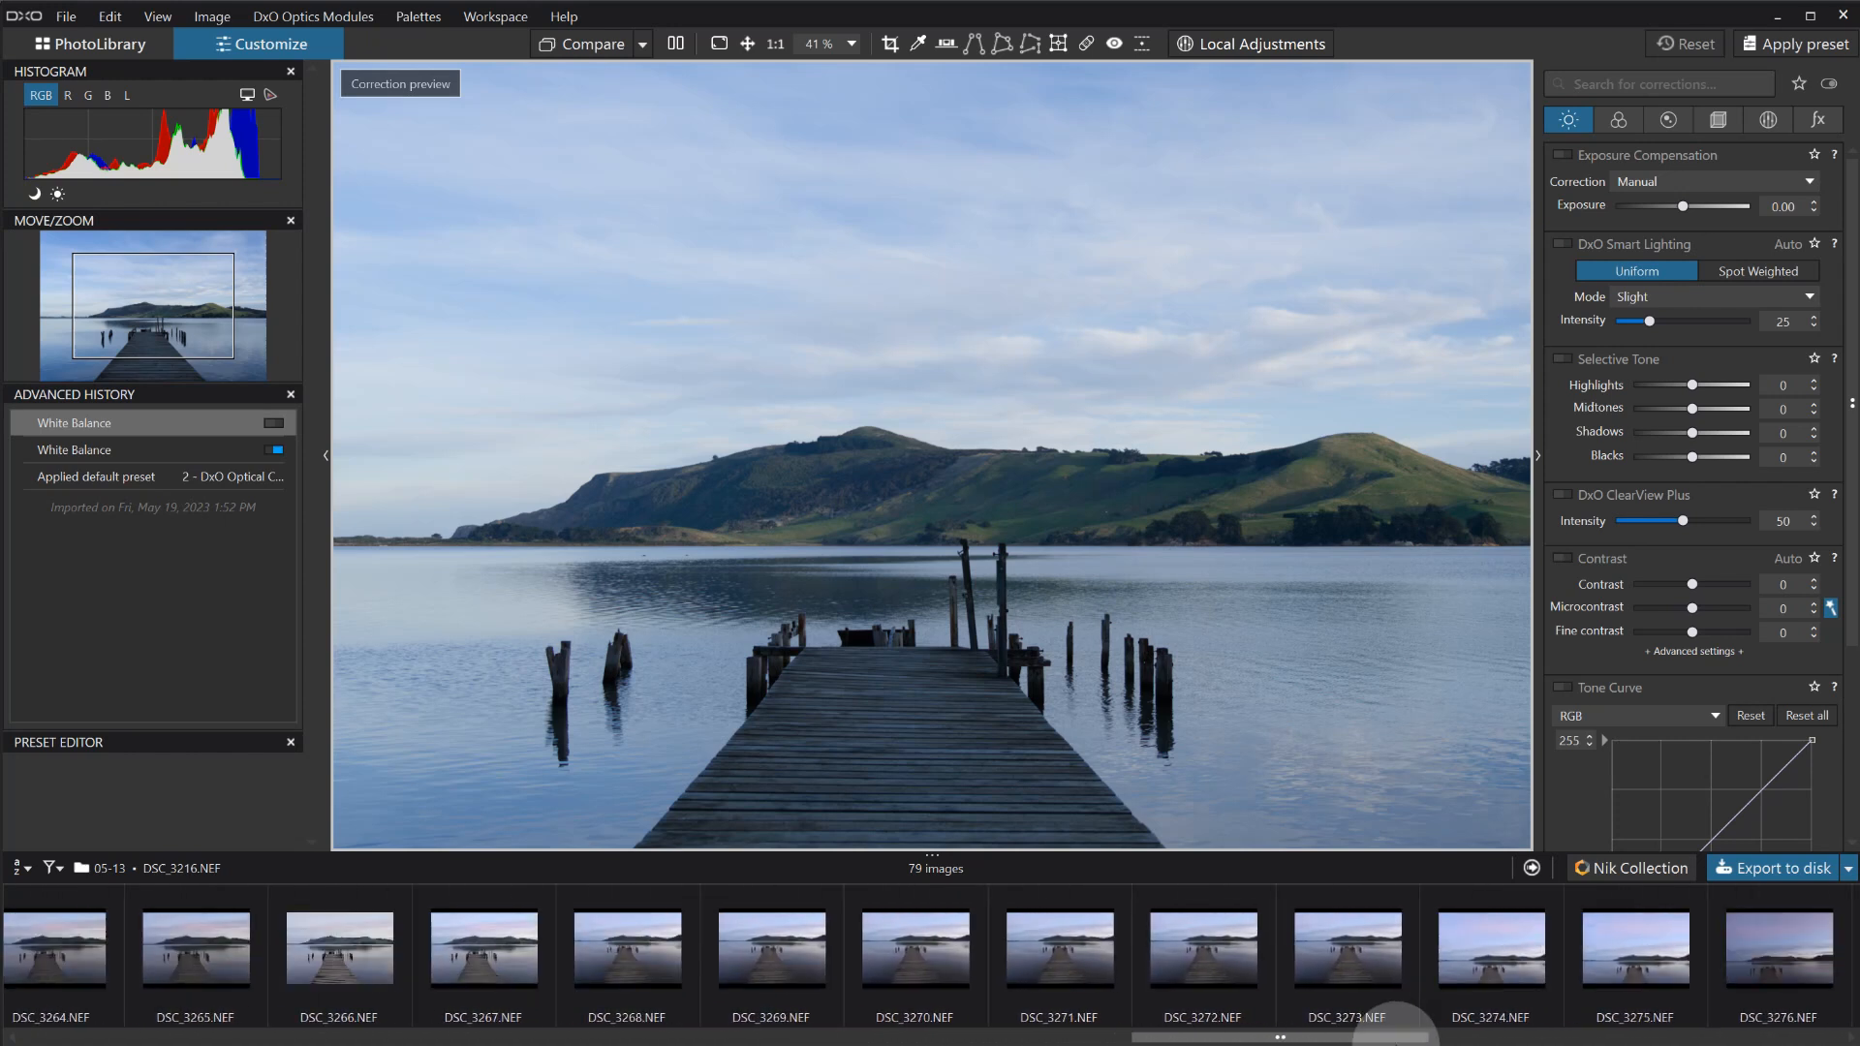
{"action": "left_click_drag", "start_coordinate": [1393, 1041], "coordinate": [348, 1042]}
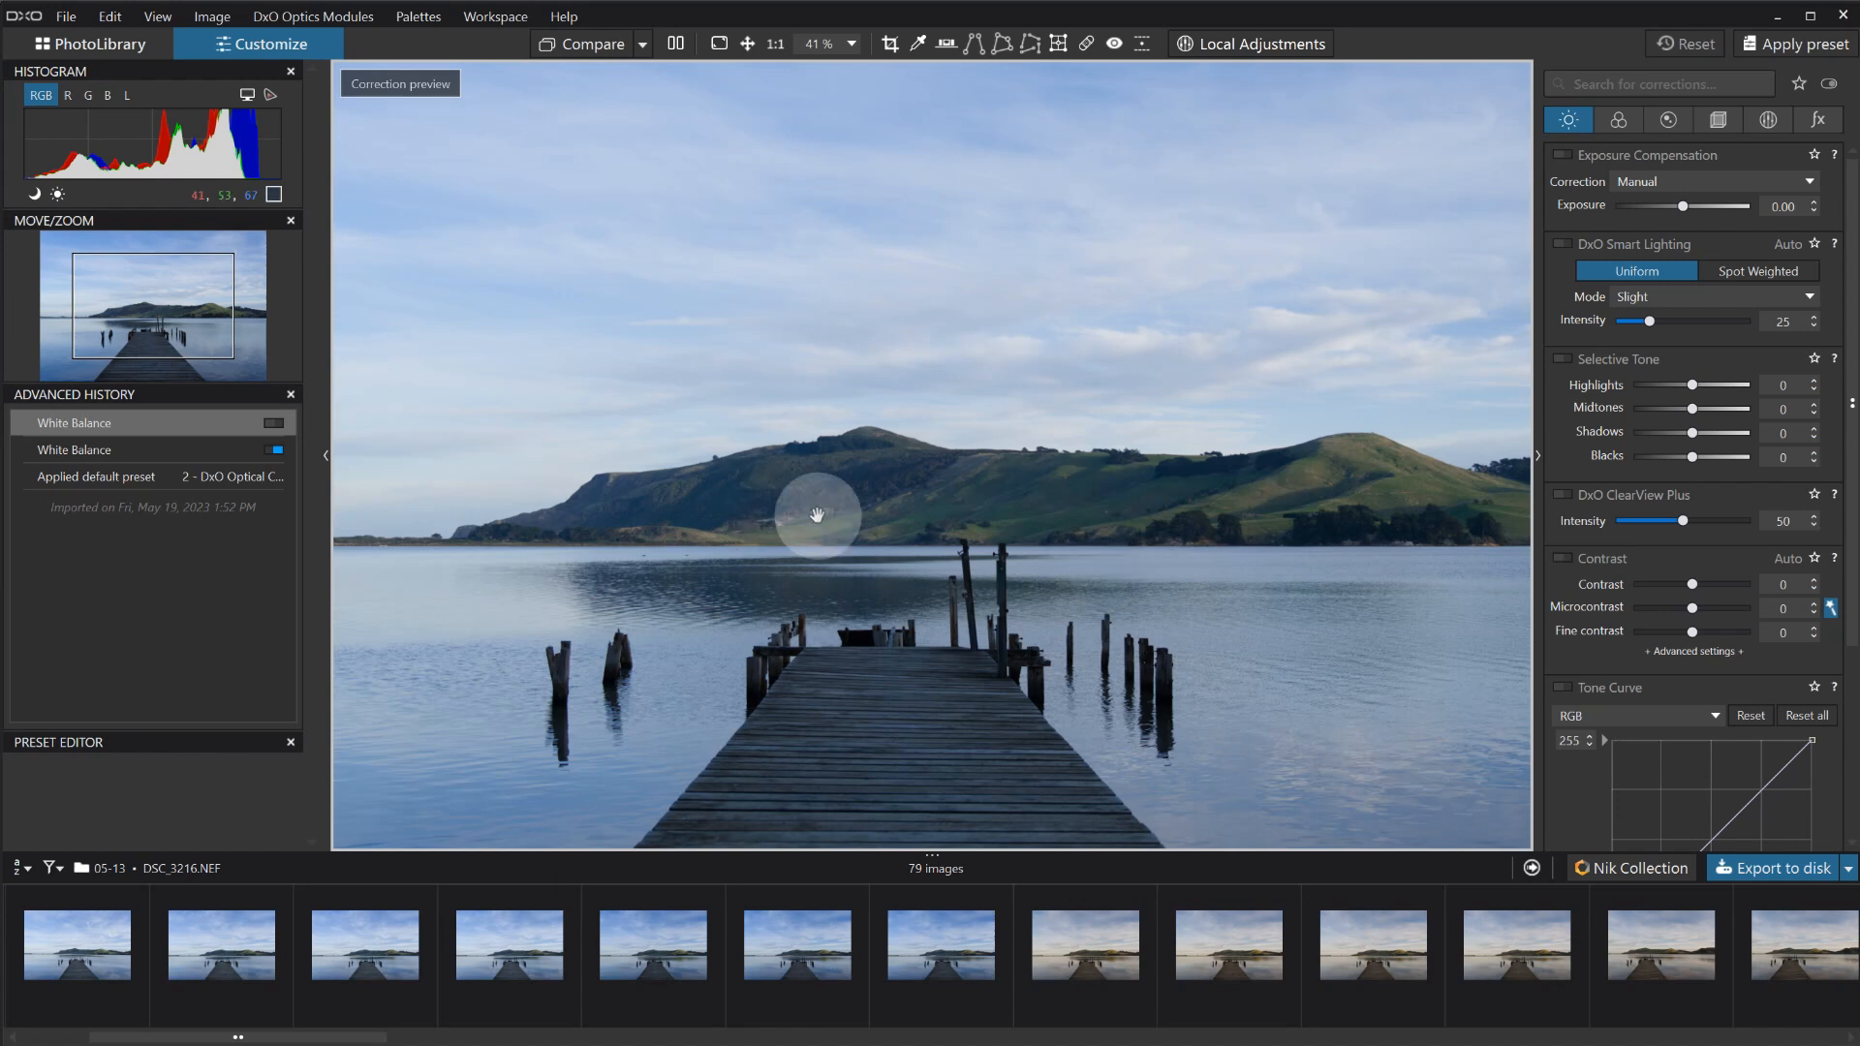
Set the photo's Exposure Compensation correction to Highlight Priority - Slight and enable DxO Smart Lighting.
{"action": "left_click", "coordinate": [1687, 178]}
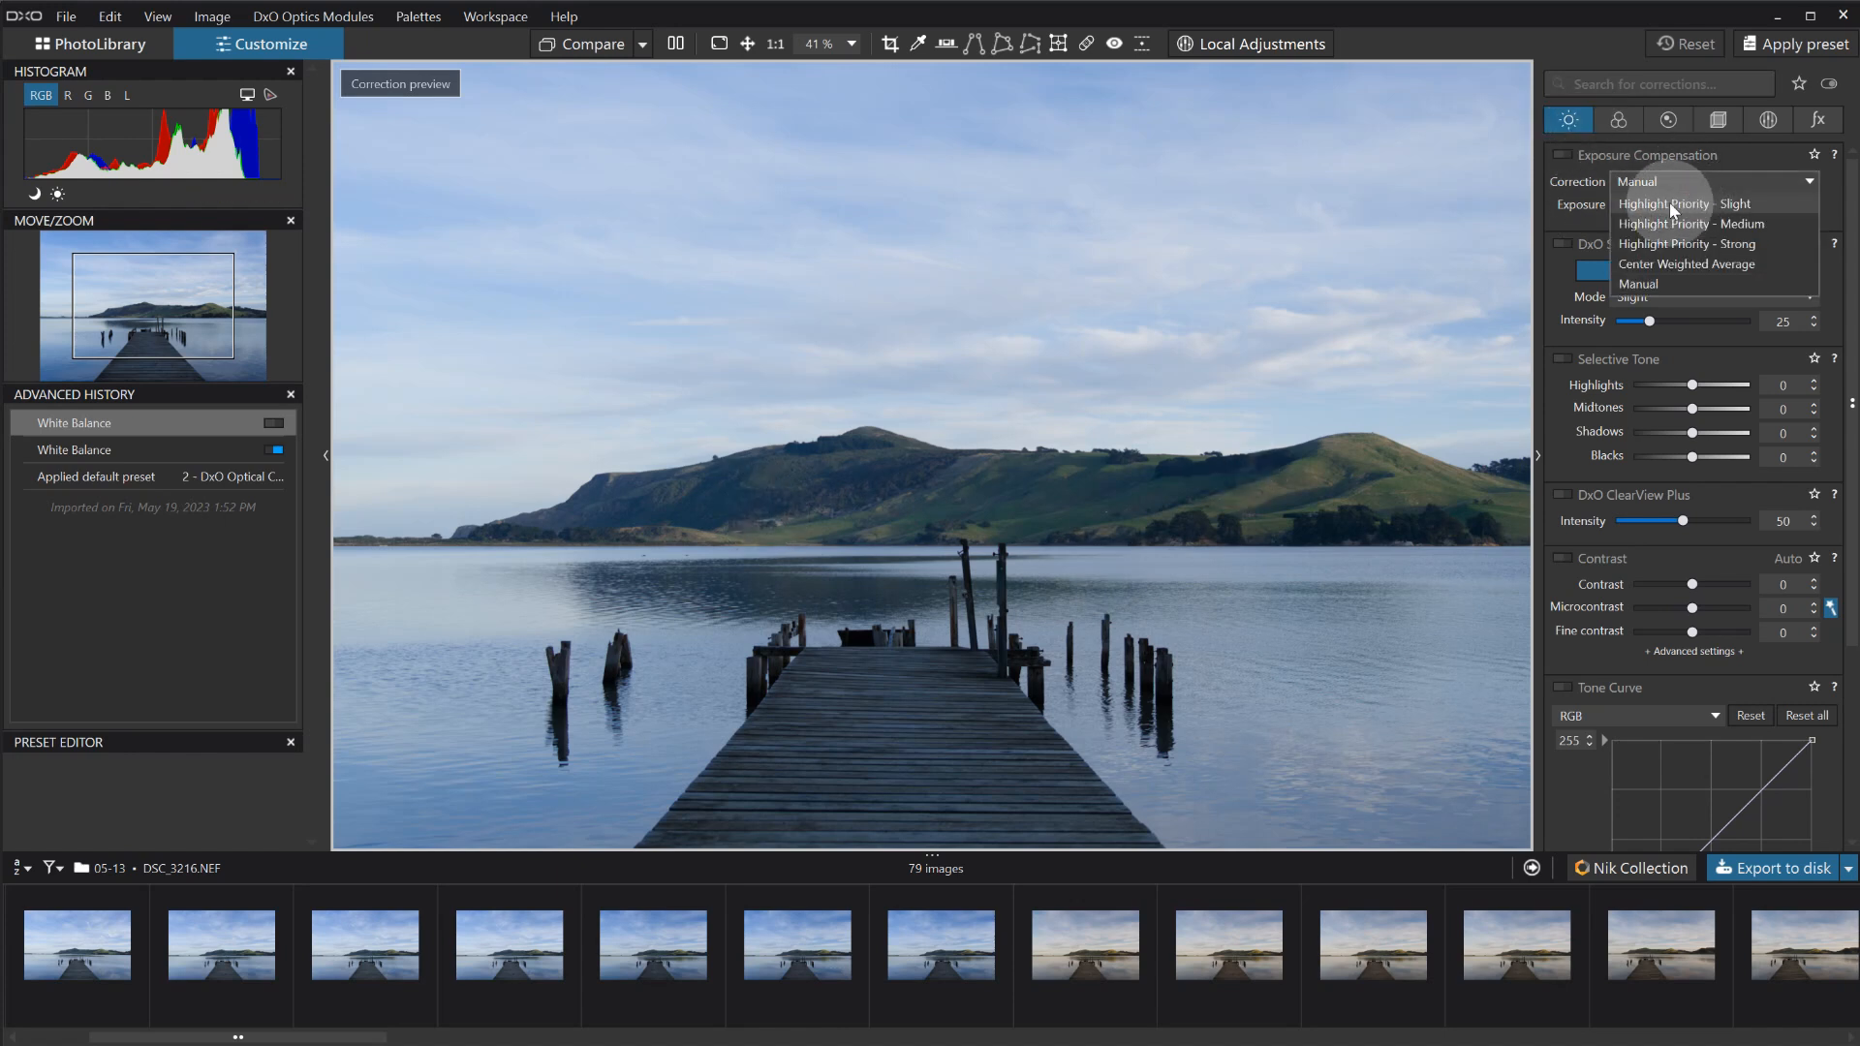
{"action": "left_click", "coordinate": [1671, 202]}
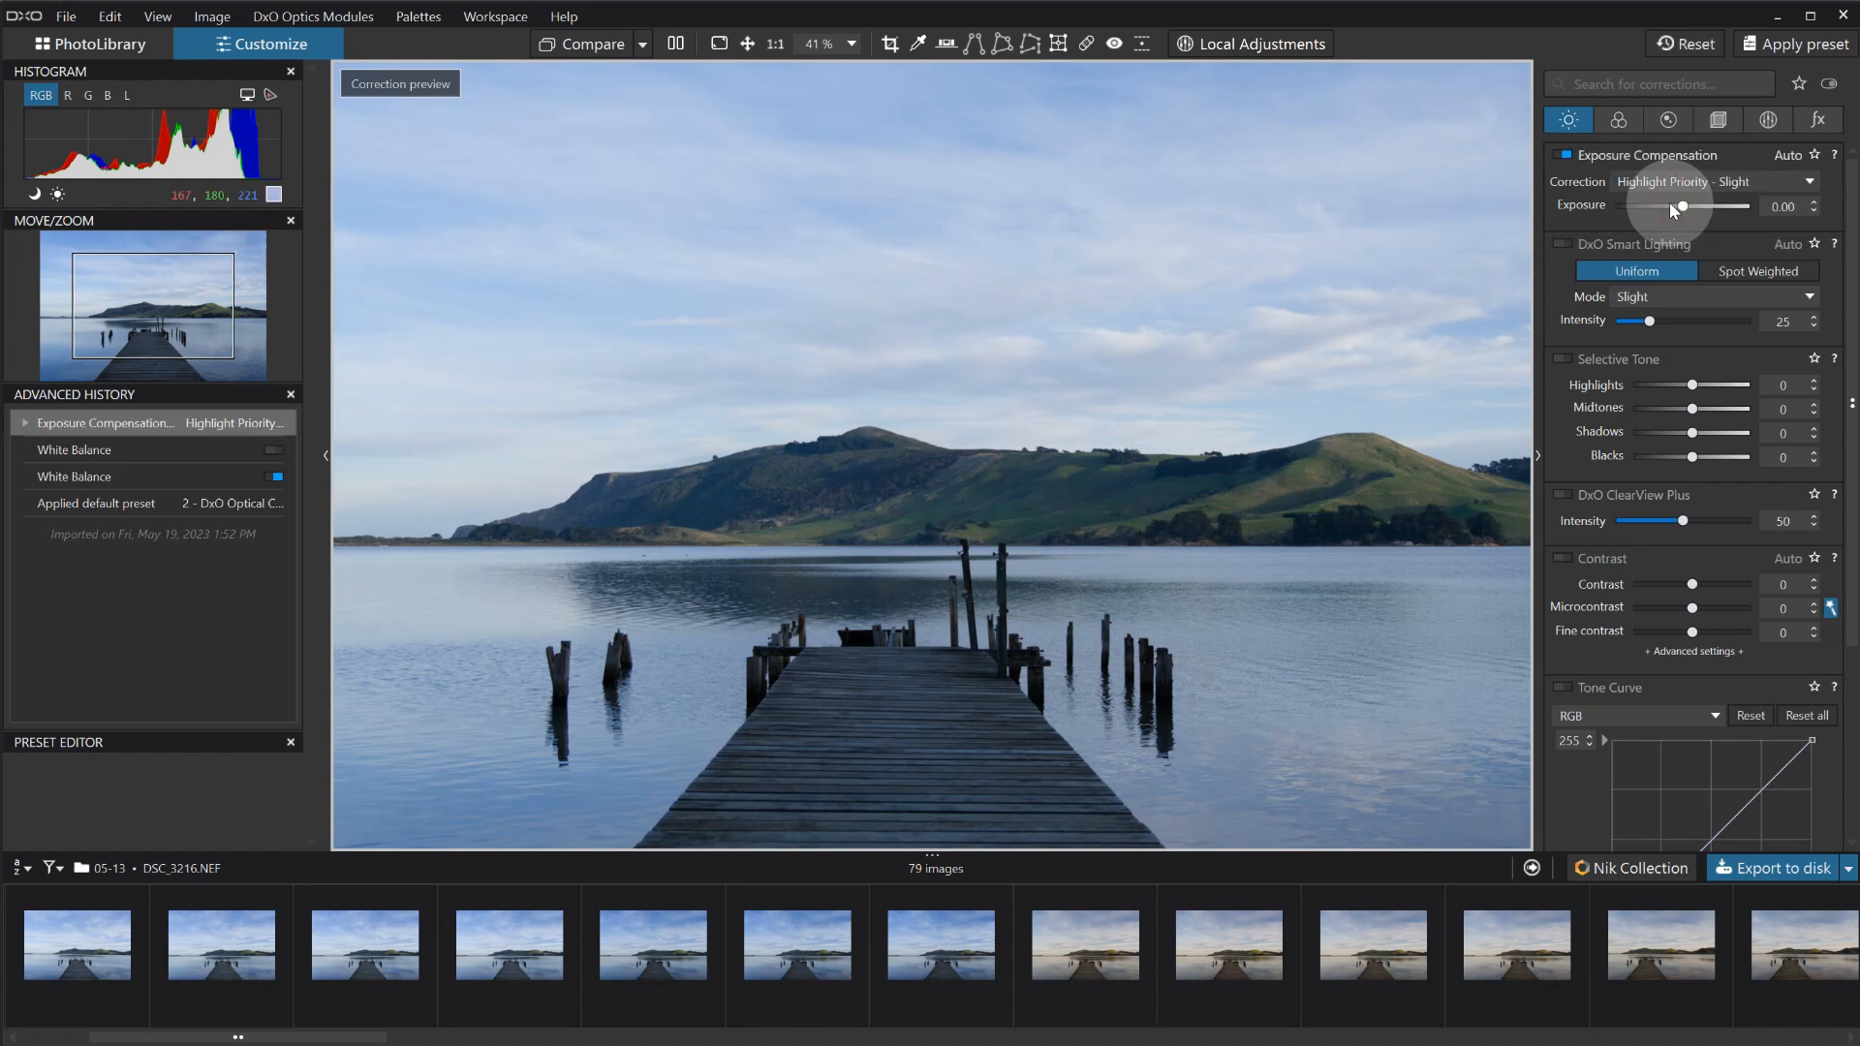
{"action": "left_click", "coordinate": [1569, 244]}
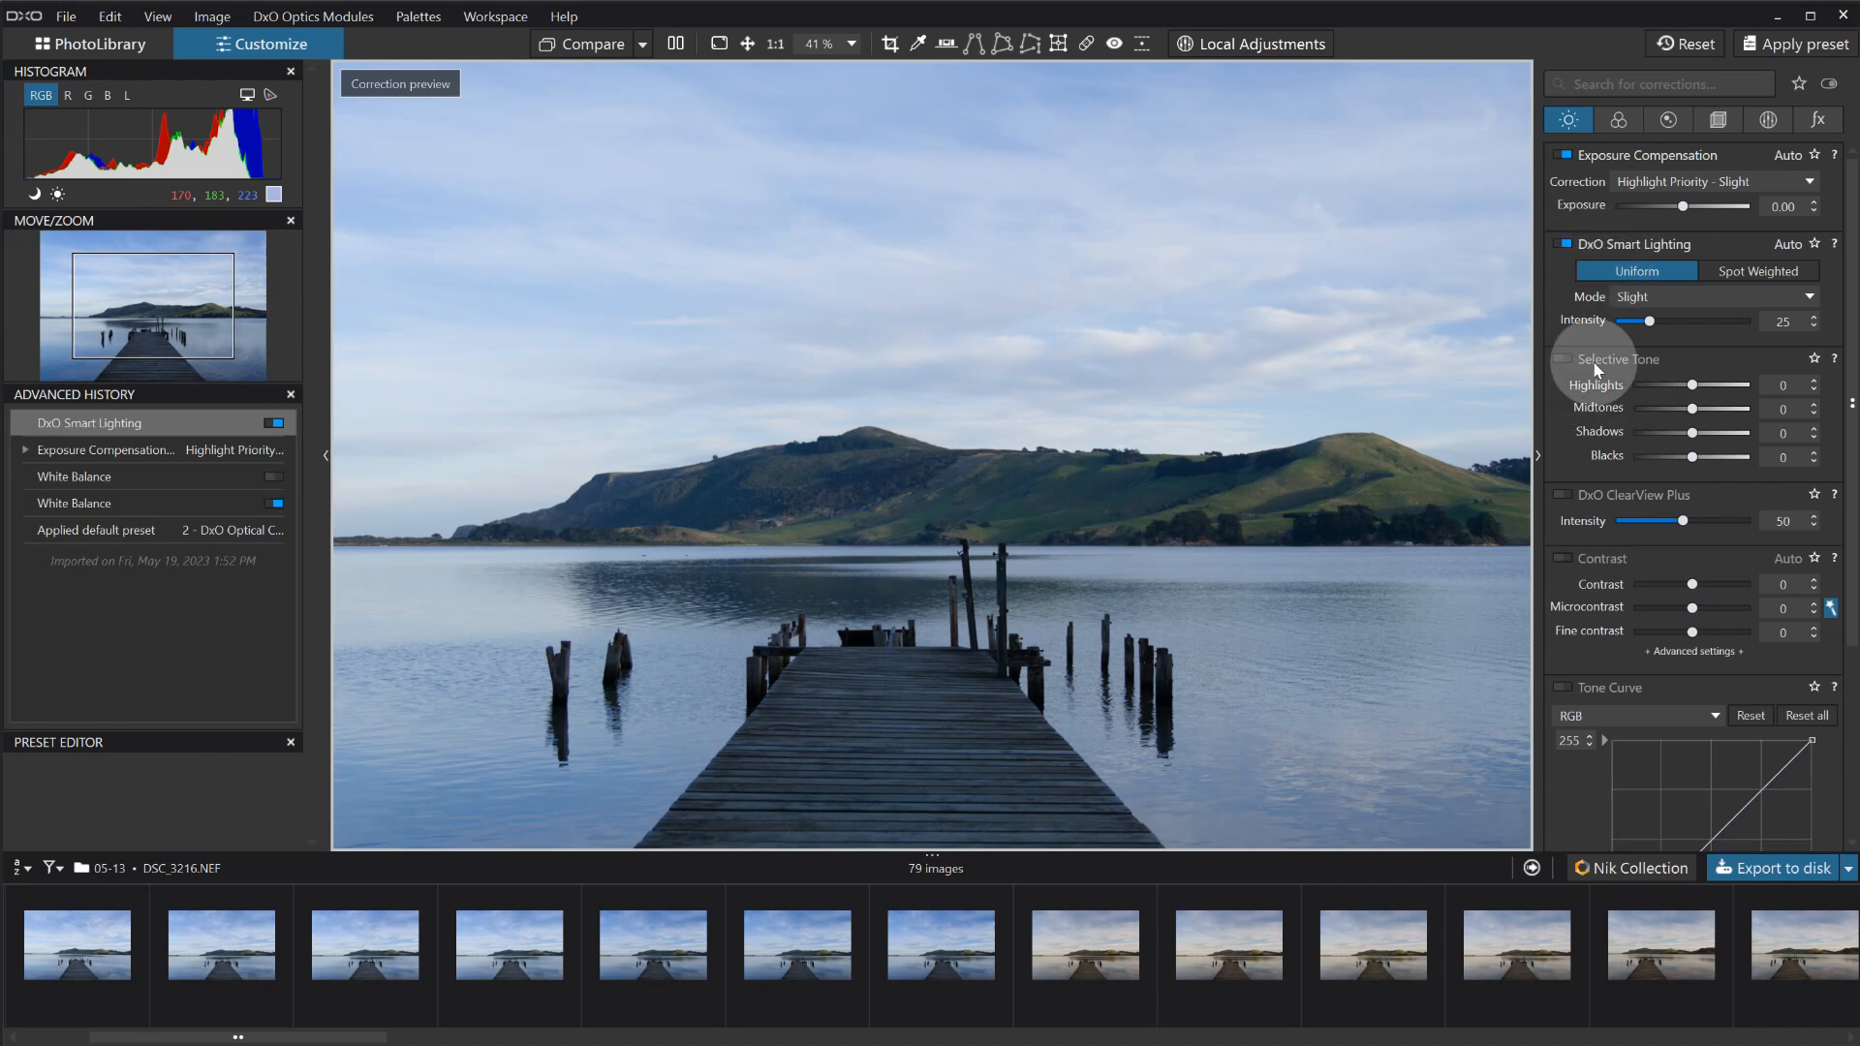
Look through the Color, Detail, Geometry and Light correction groups and return to the unfiltered palettes.
{"action": "left_click", "coordinate": [1618, 120]}
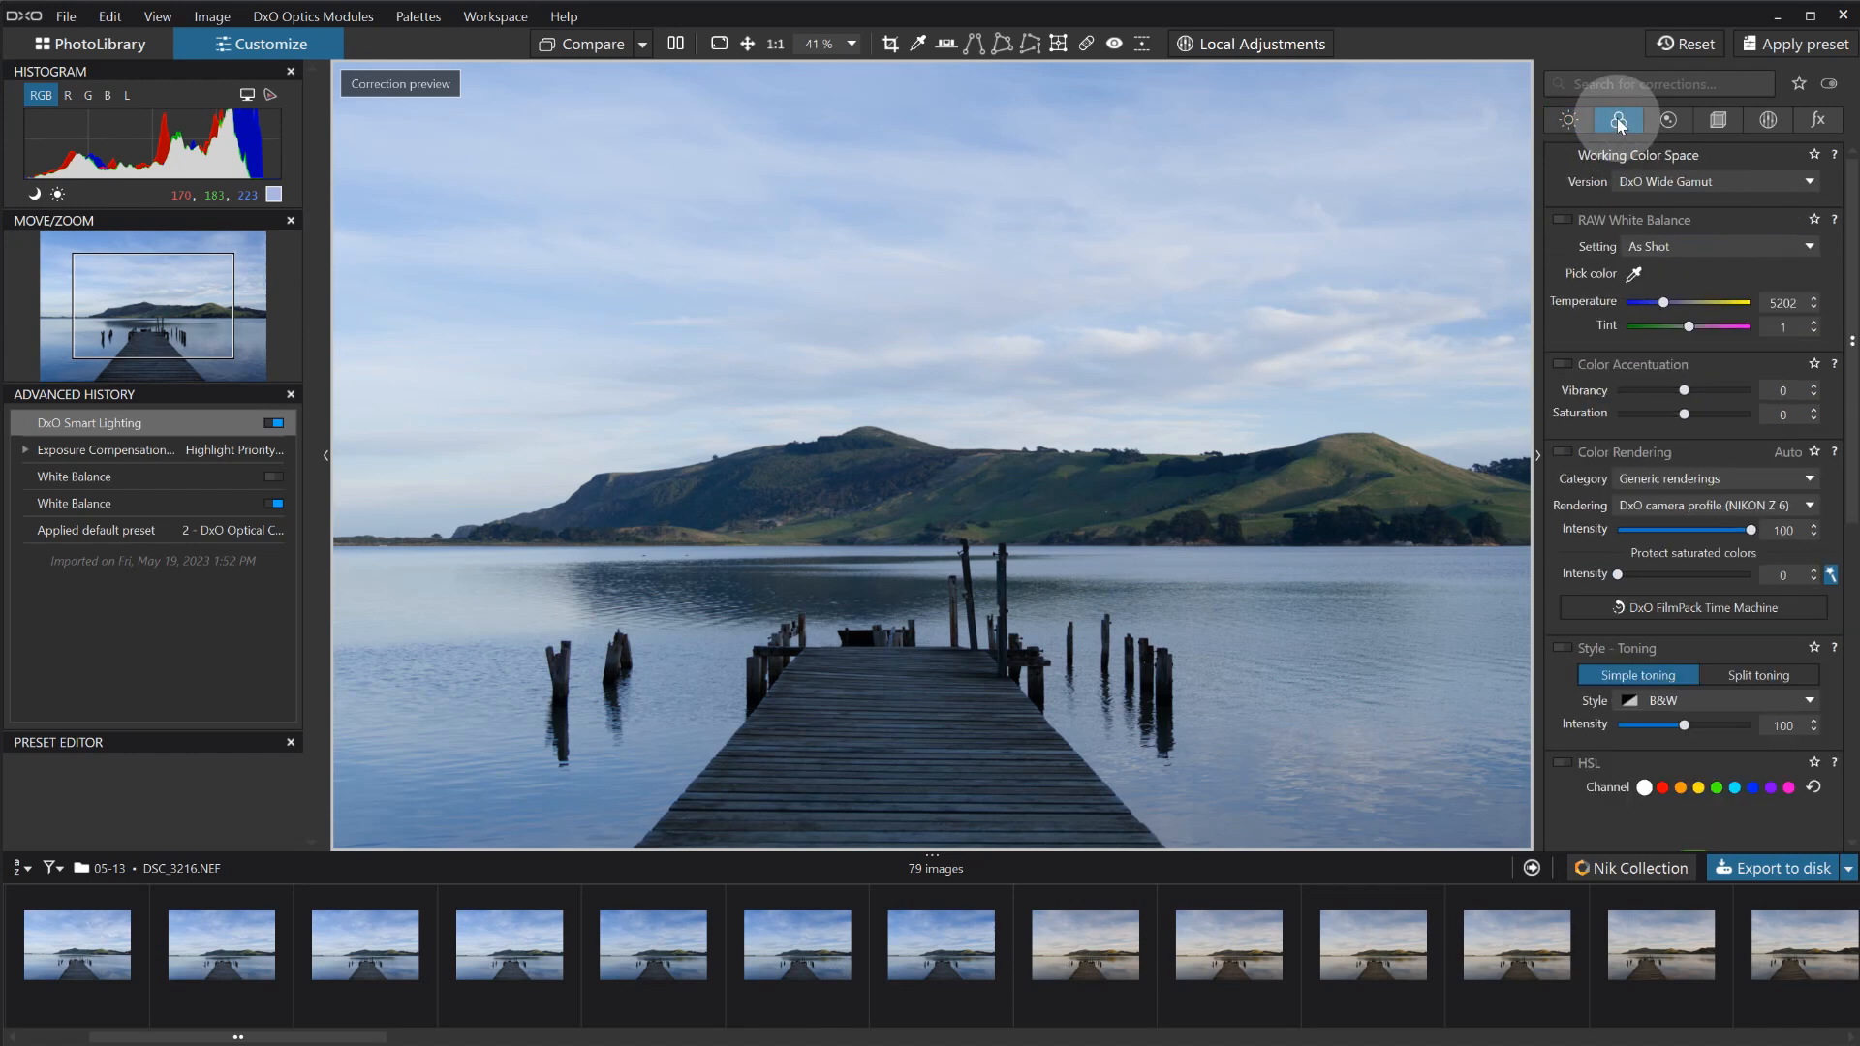
{"action": "left_click", "coordinate": [1667, 124]}
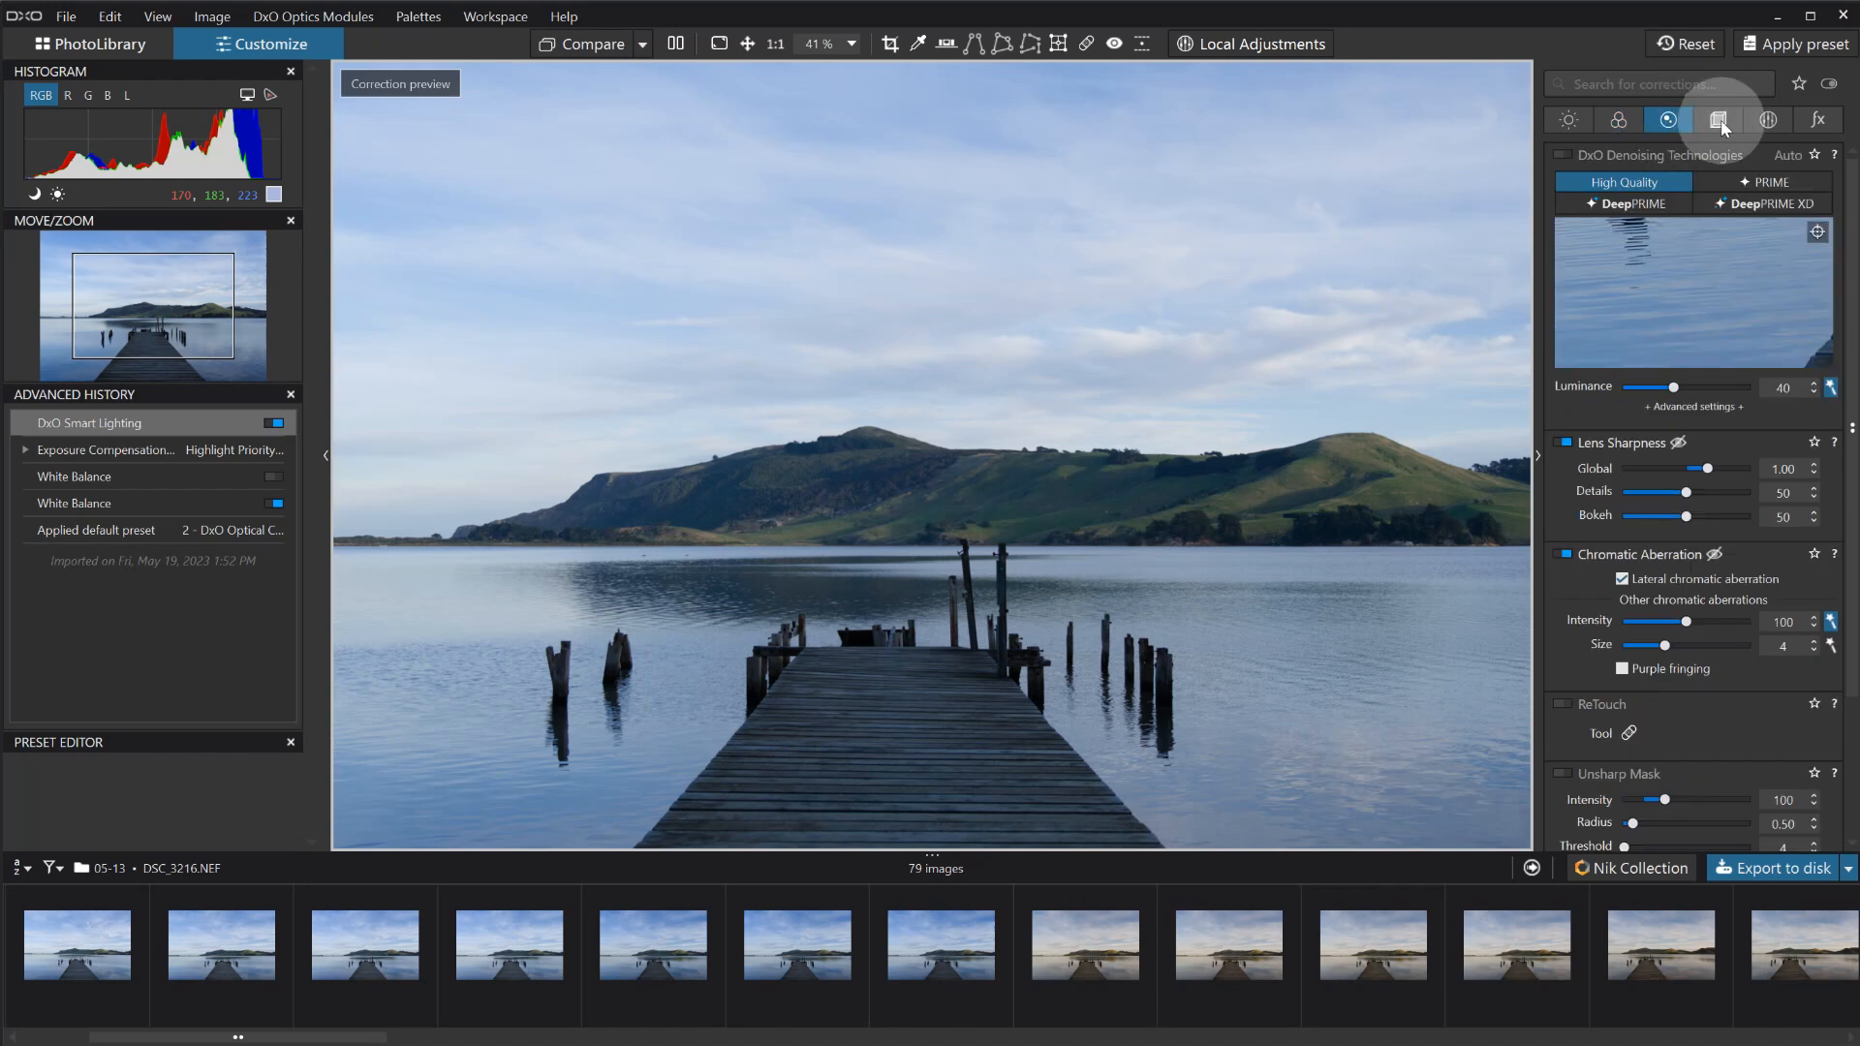
{"action": "left_click", "coordinate": [1719, 120]}
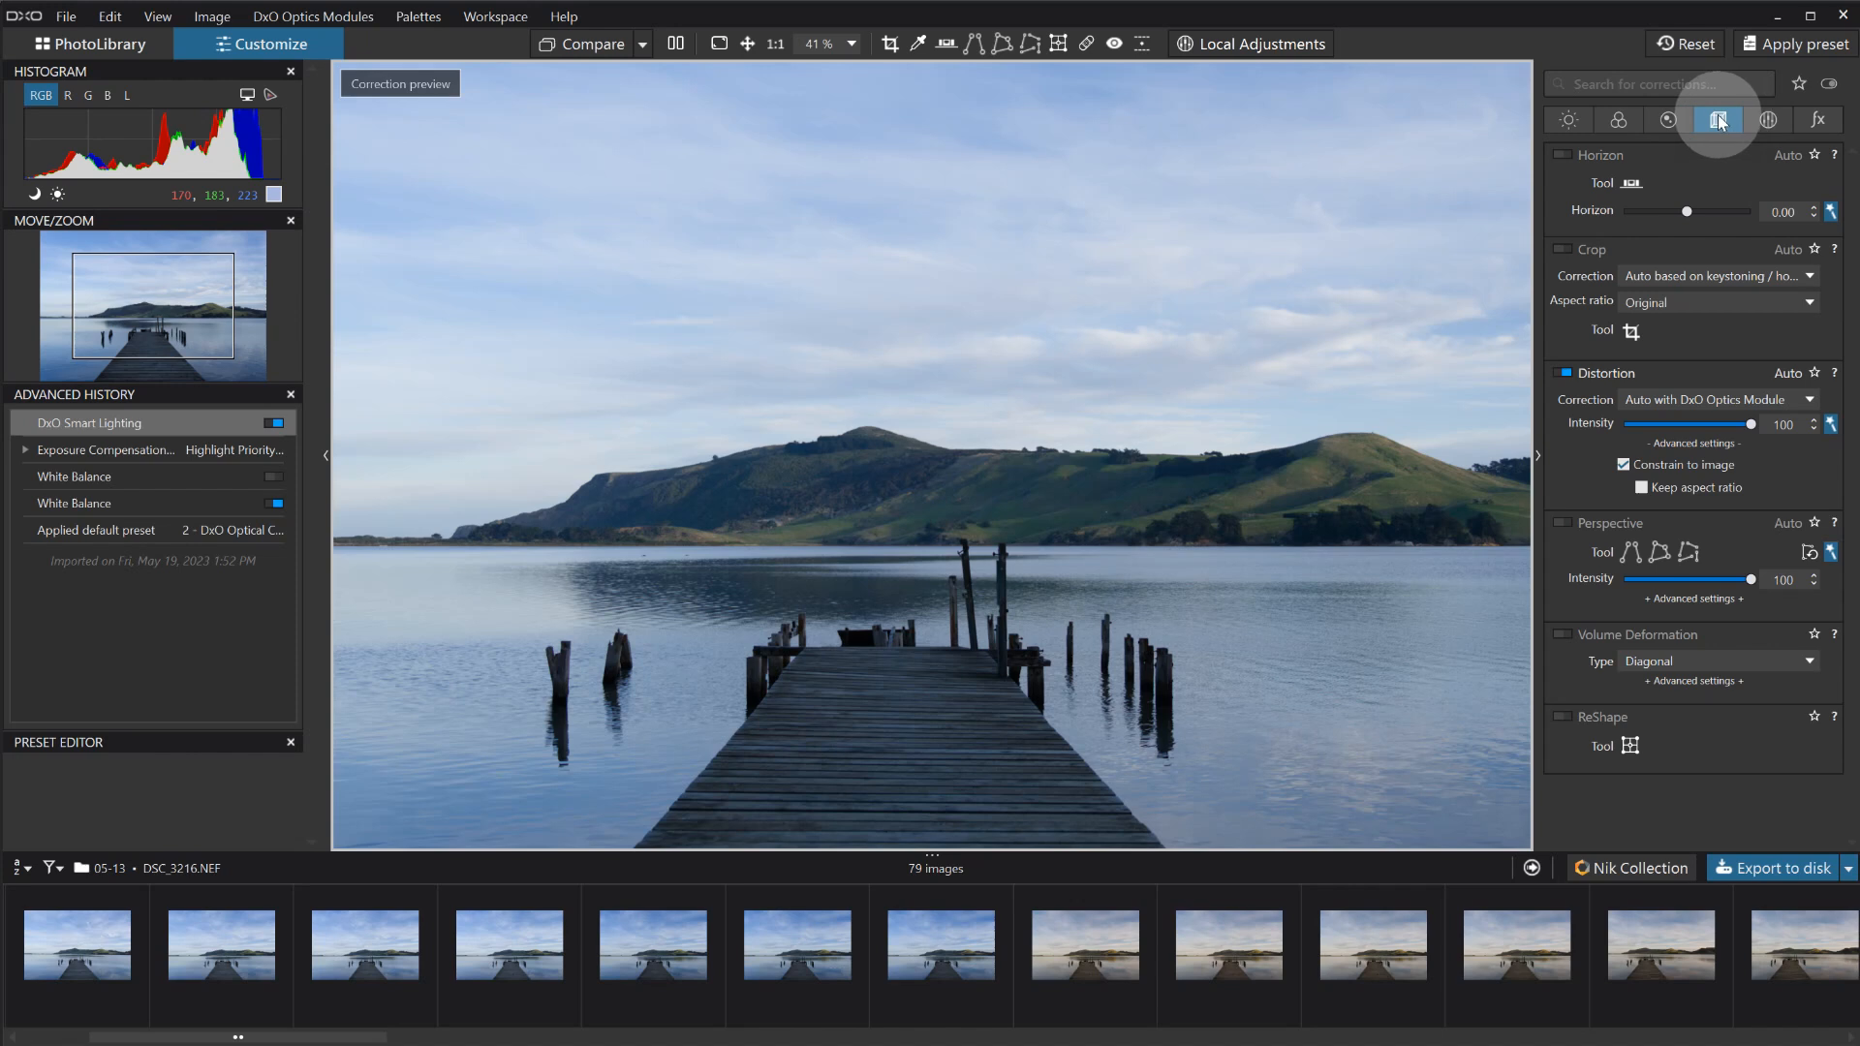
{"action": "left_click", "coordinate": [1569, 119]}
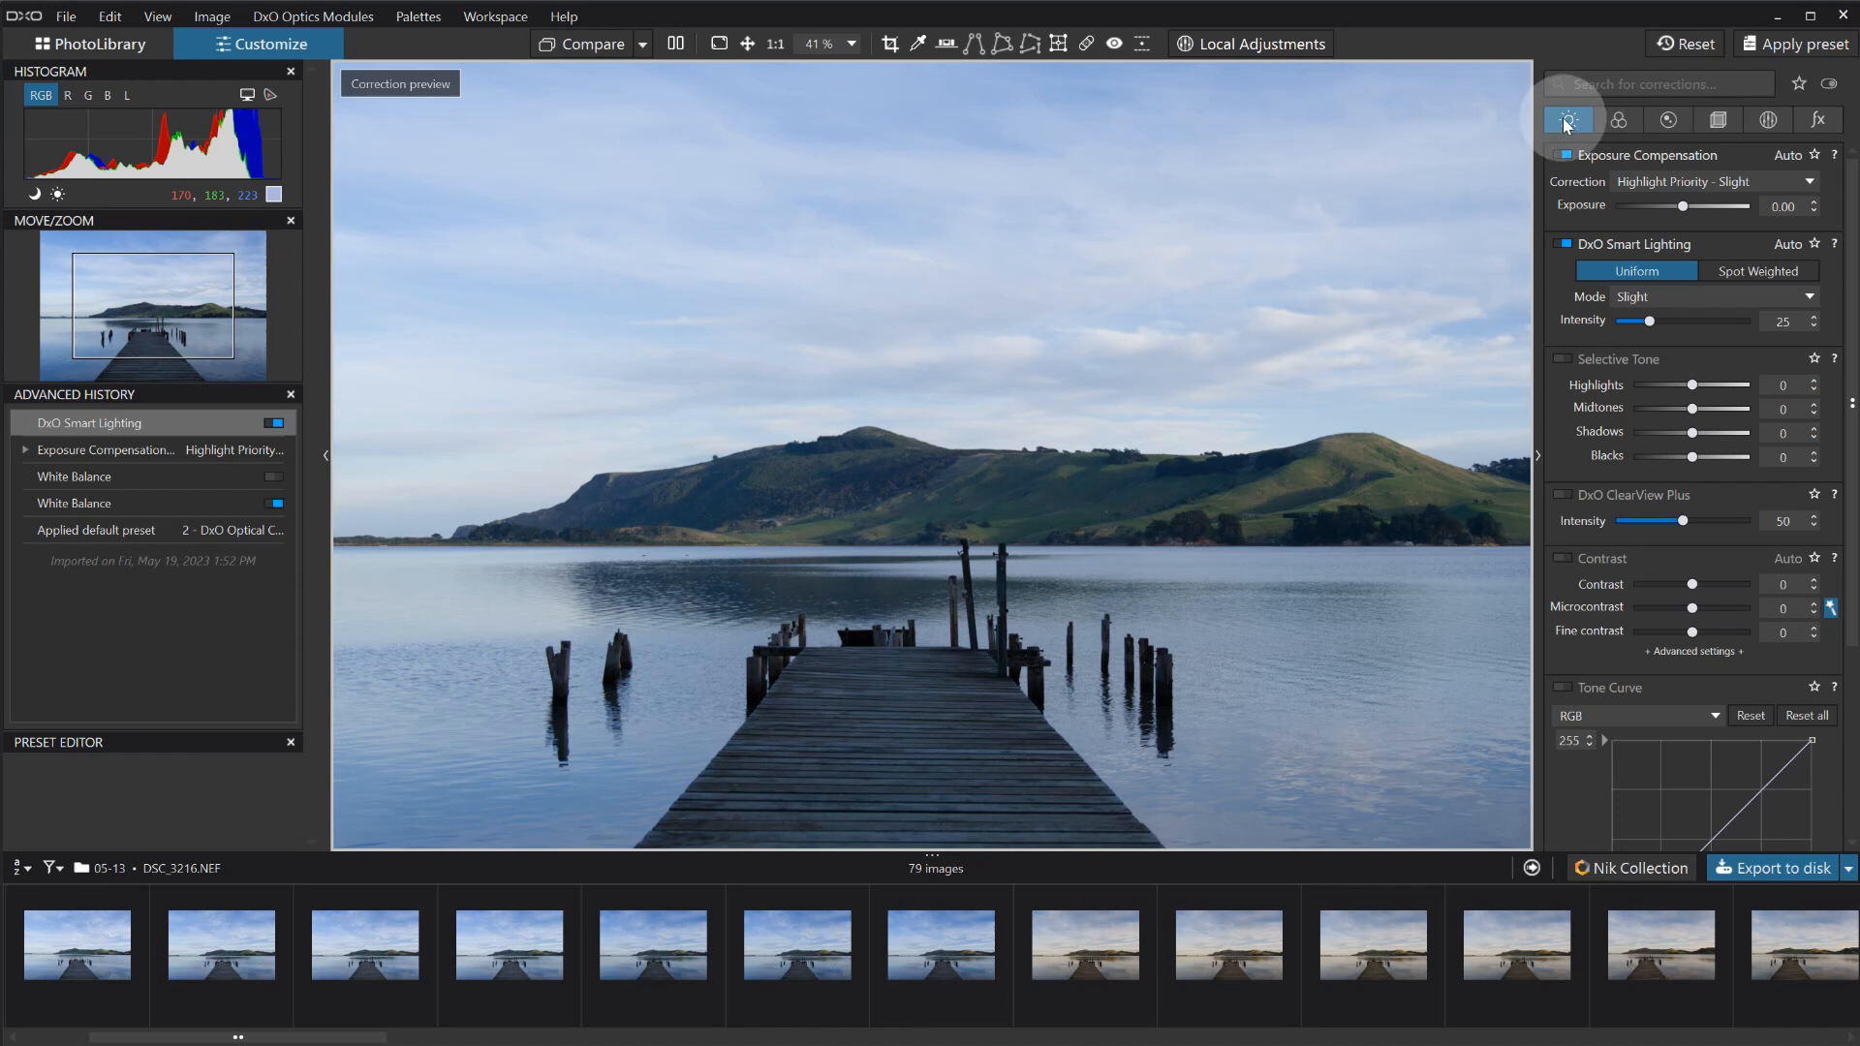
{"action": "left_click", "coordinate": [1568, 124]}
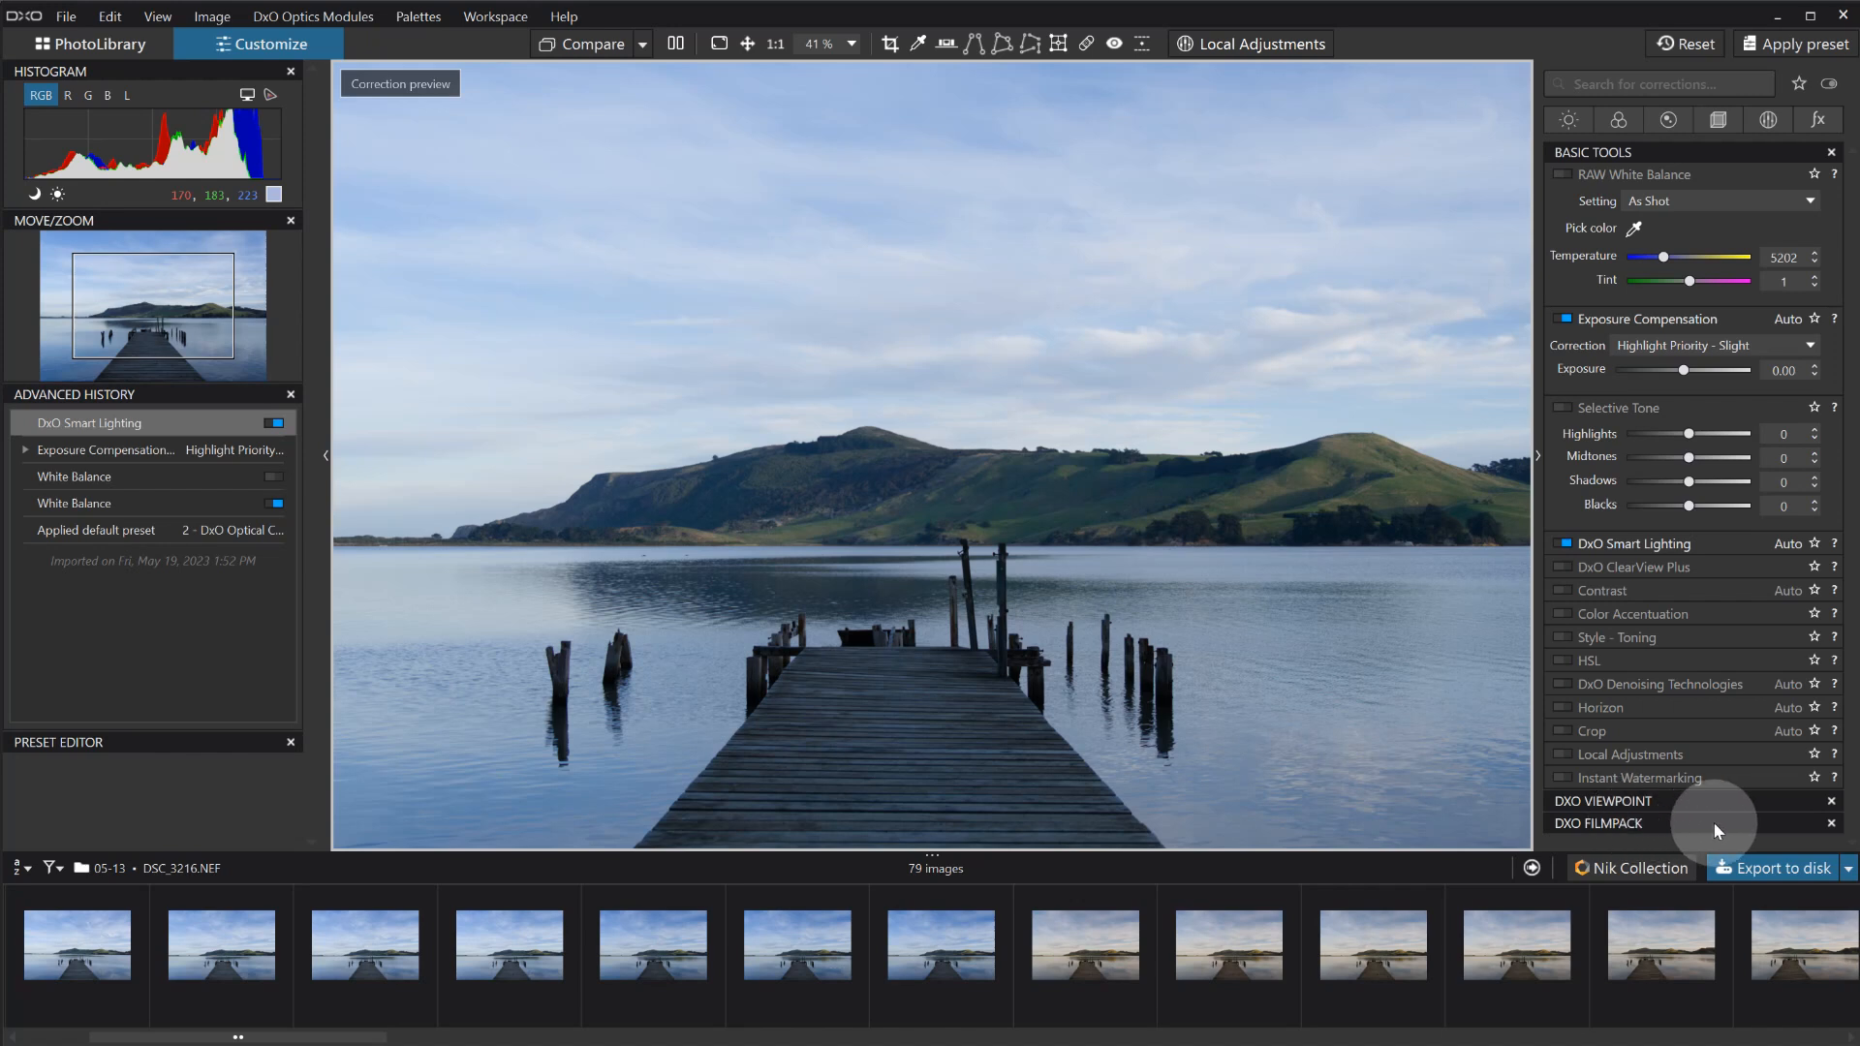
Close the DxO FilmPack and DxO ViewPoint palettes and expand Color Accentuation and DxO Smart Lighting in Basic Tools.
{"action": "left_click", "coordinate": [1831, 824]}
{"action": "left_click", "coordinate": [1831, 802]}
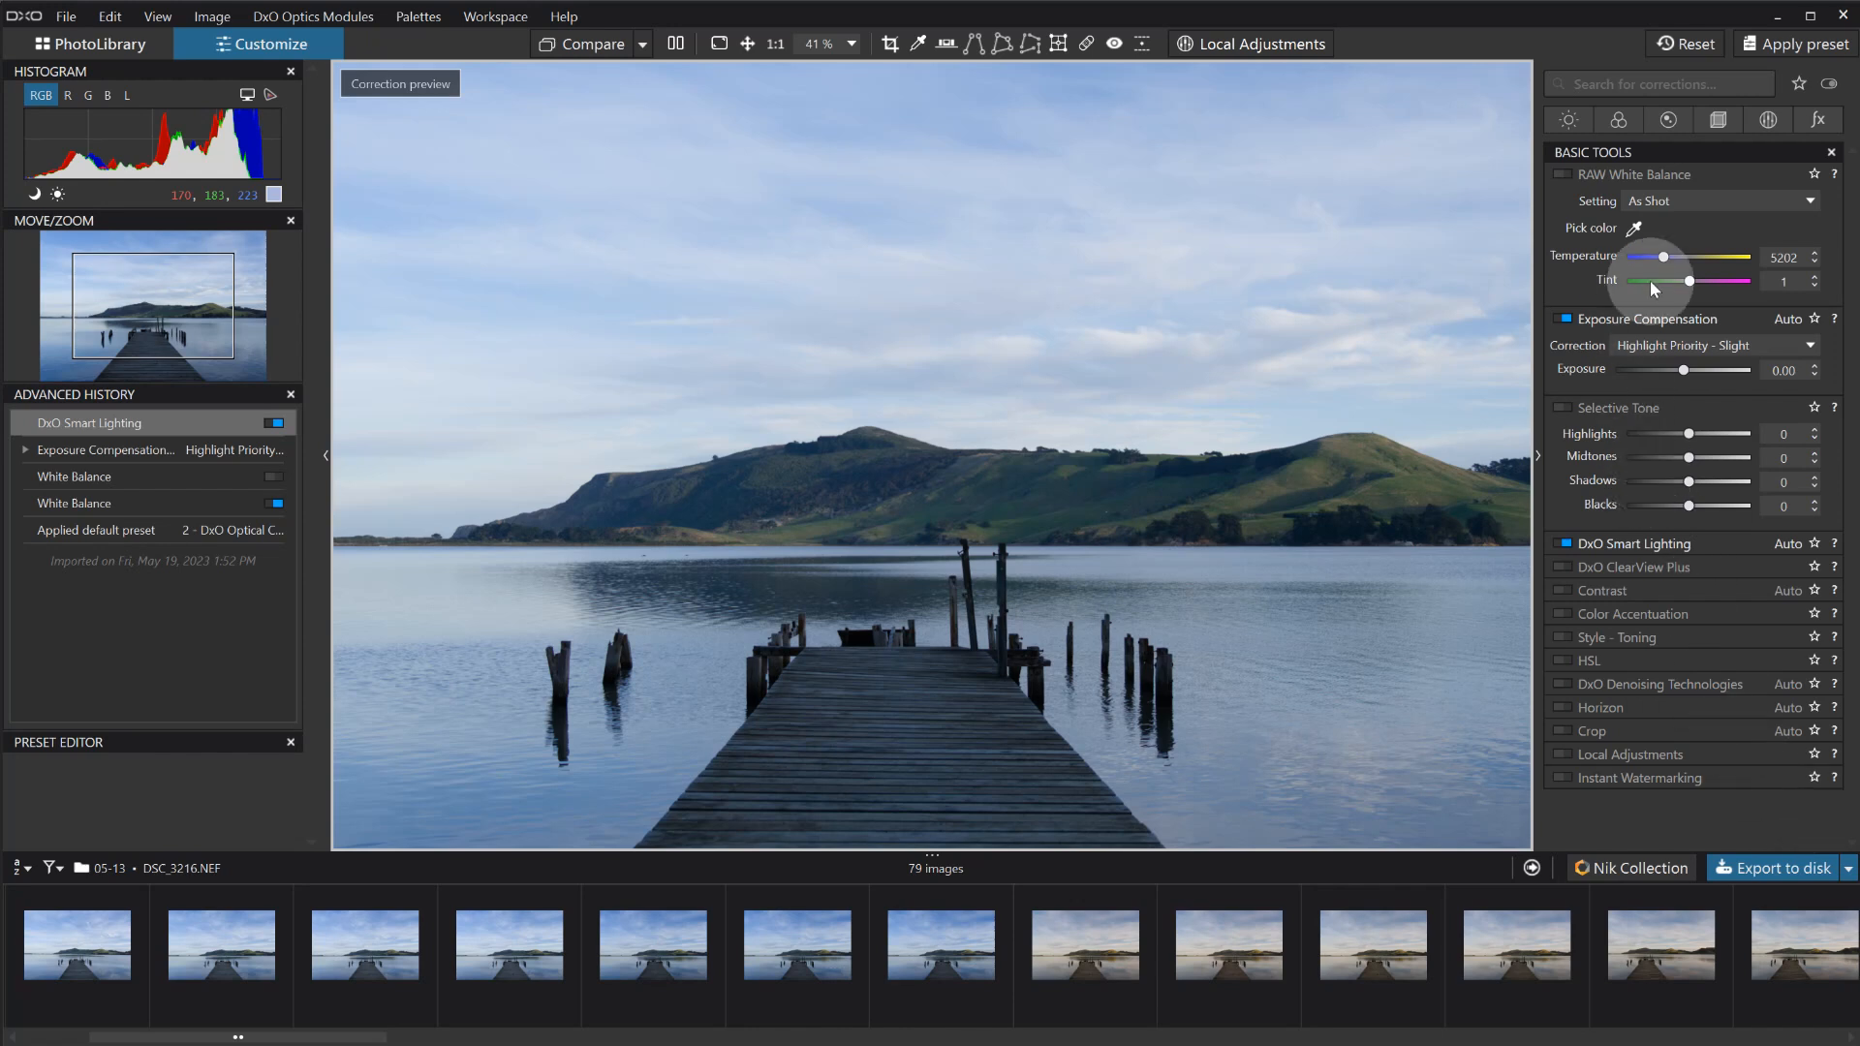
{"action": "left_click", "coordinate": [1646, 613]}
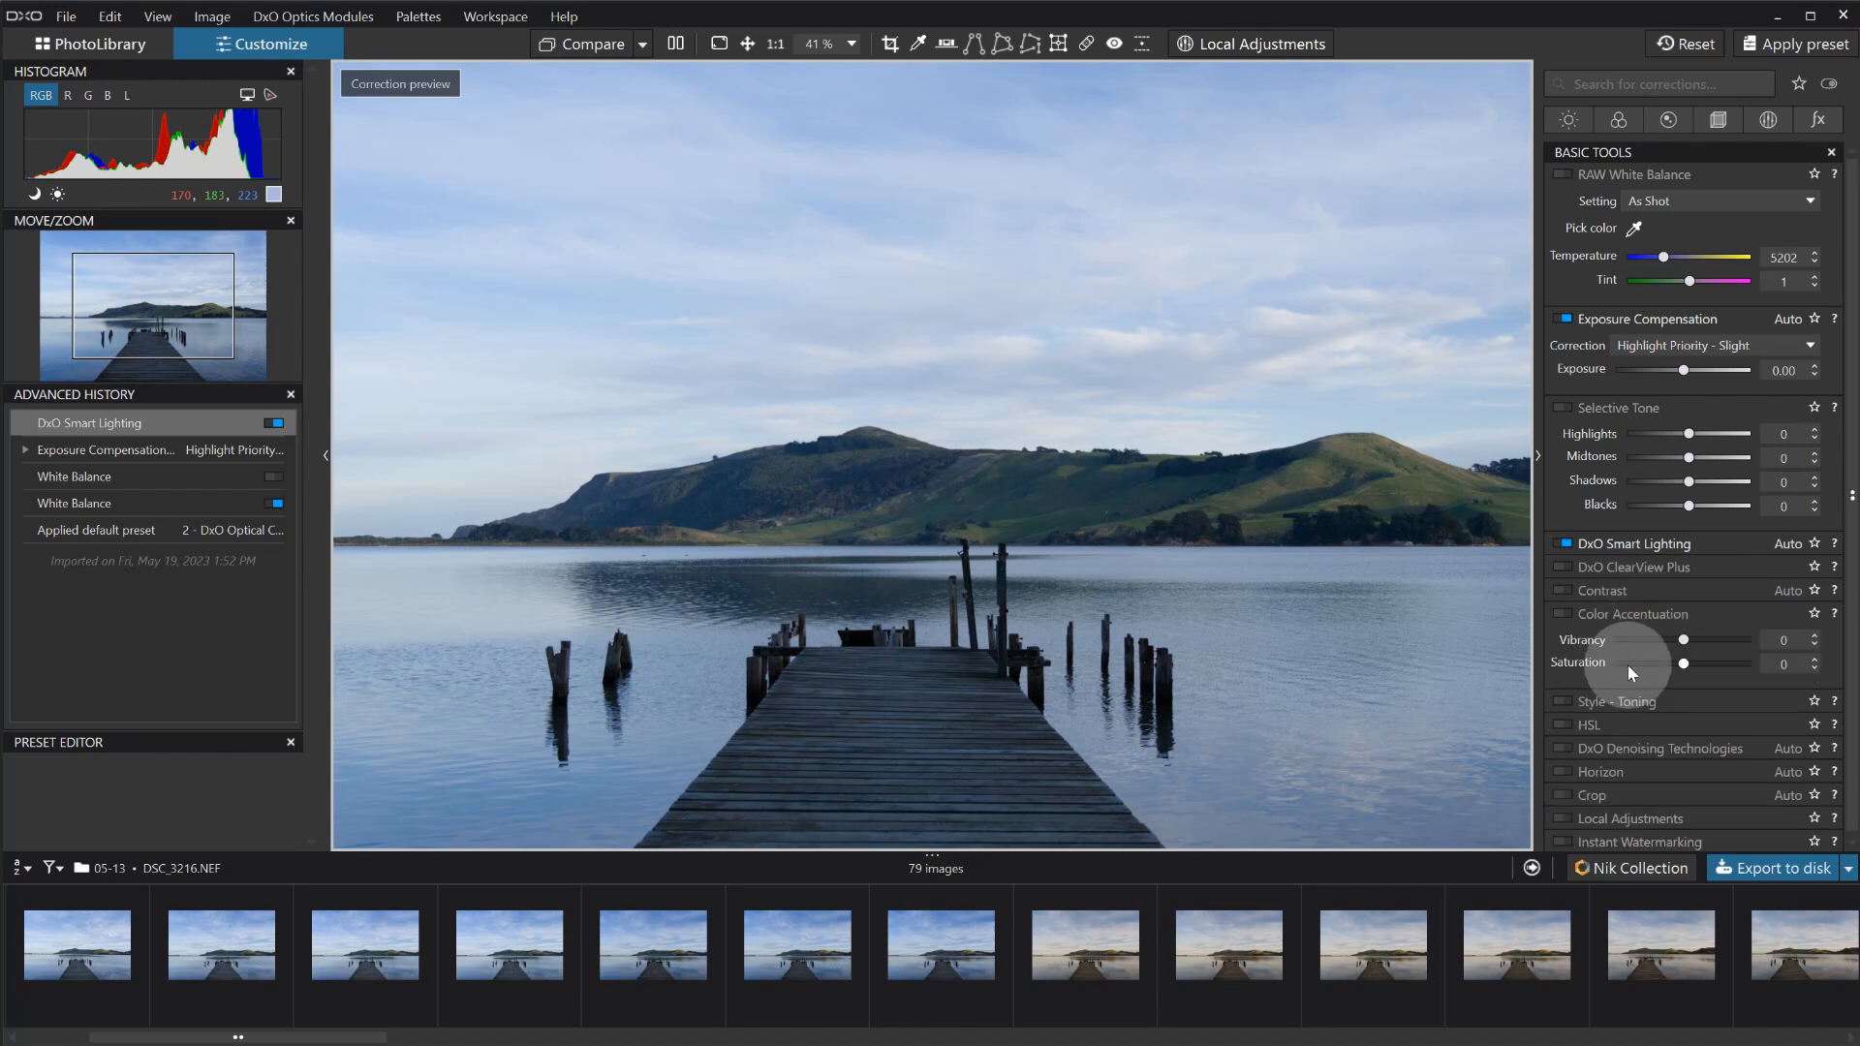
{"action": "left_click", "coordinate": [1637, 542]}
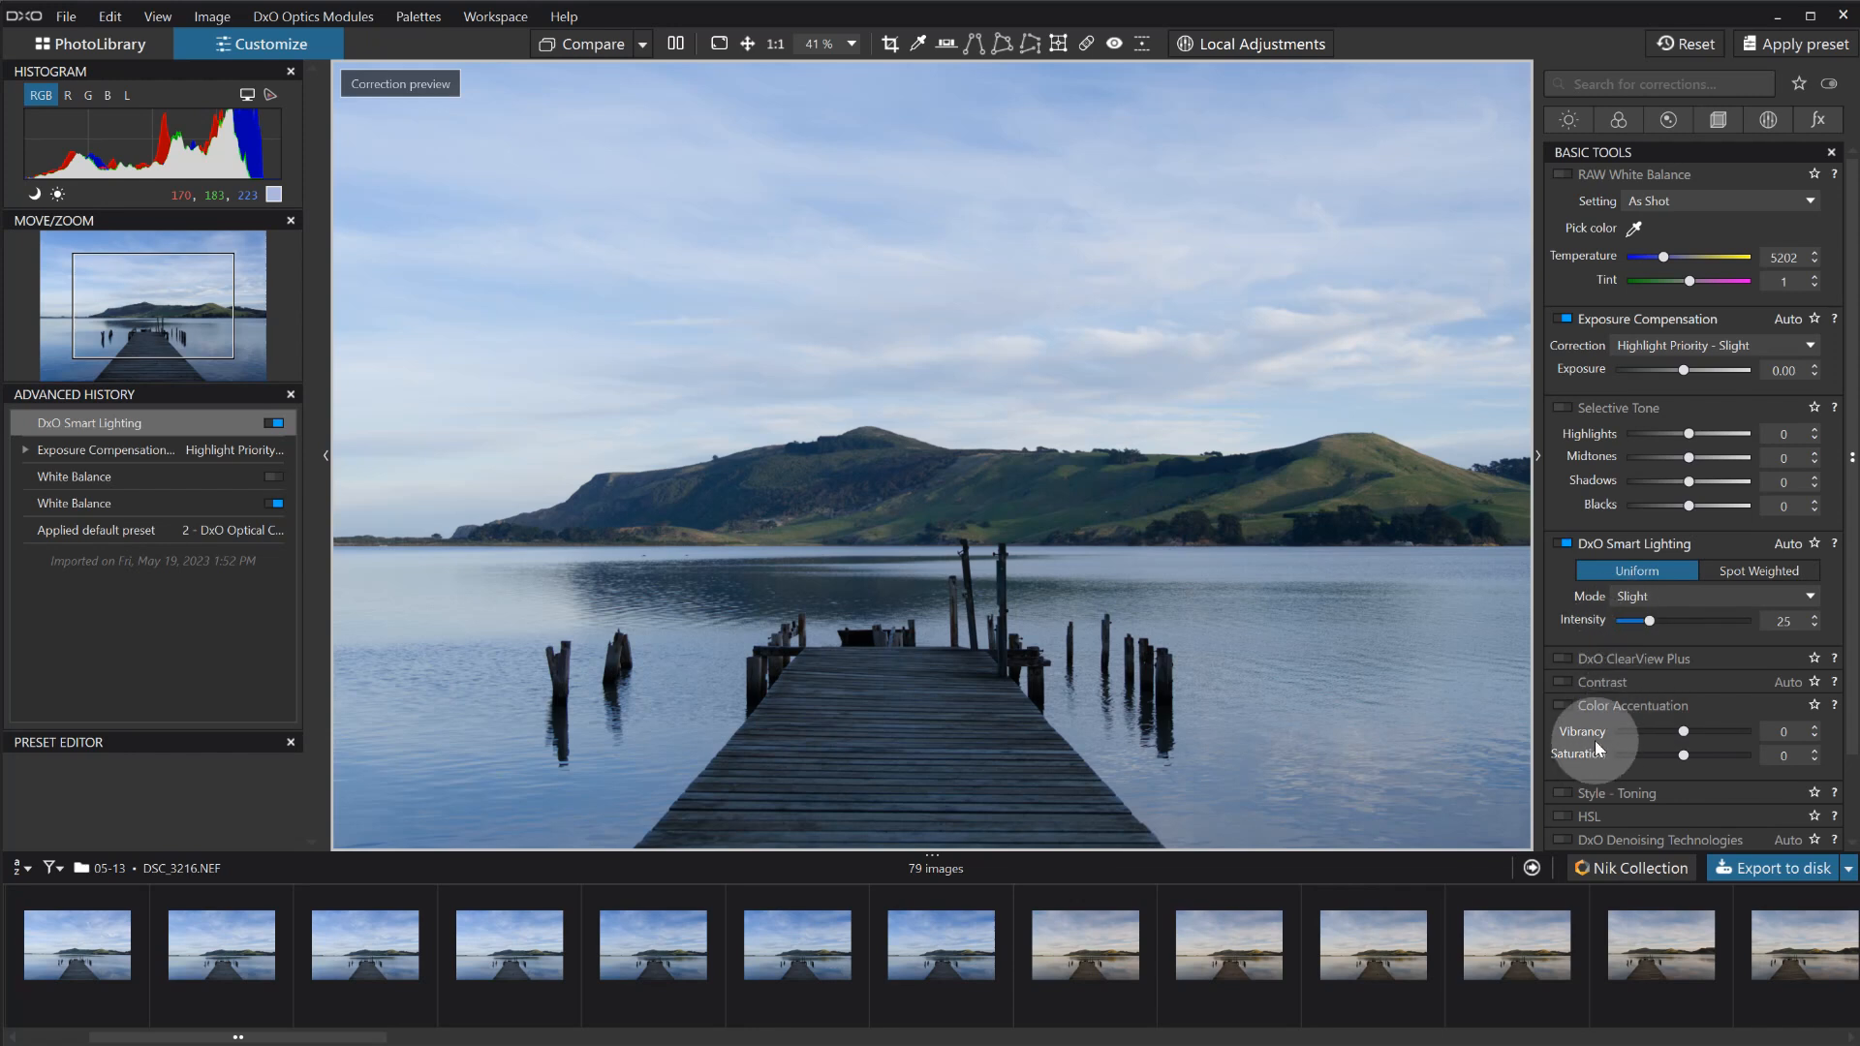
Float the Basic Tools palette and place it over the middle of the photo.
{"action": "right_click", "coordinate": [1781, 149]}
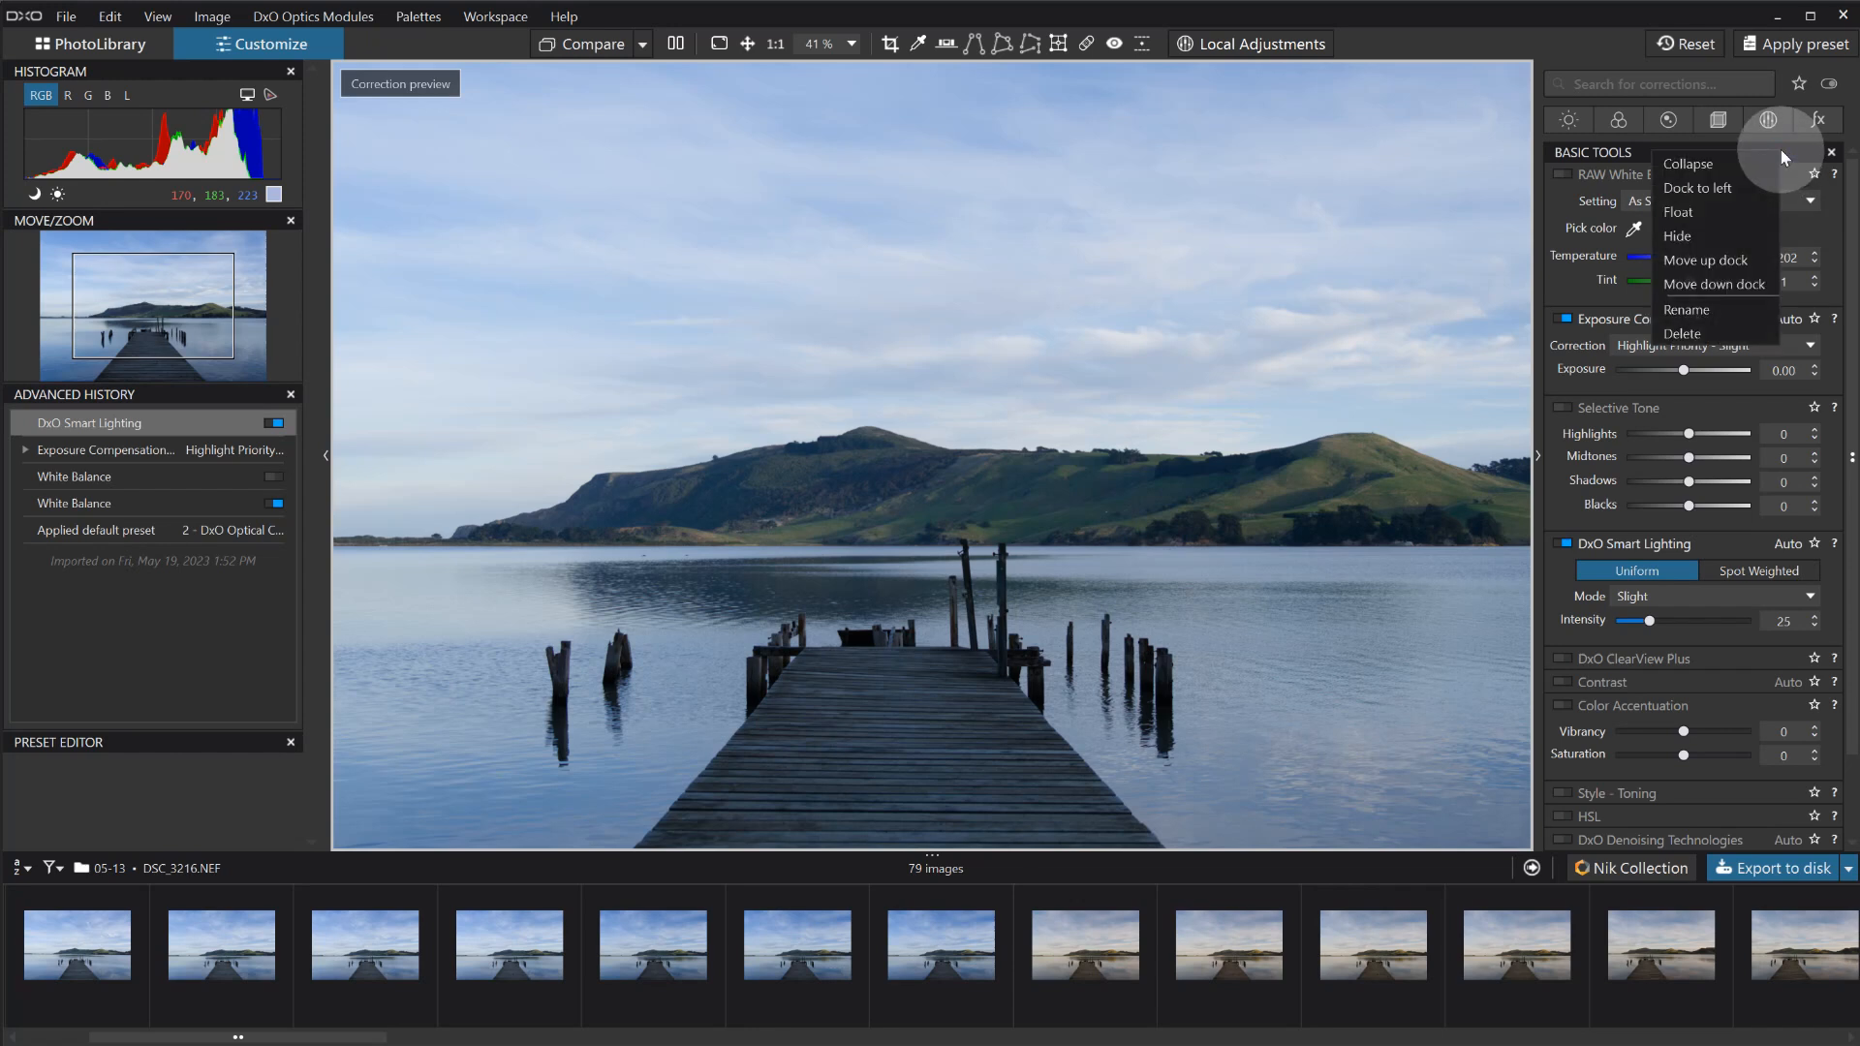
{"action": "left_click", "coordinate": [1724, 208]}
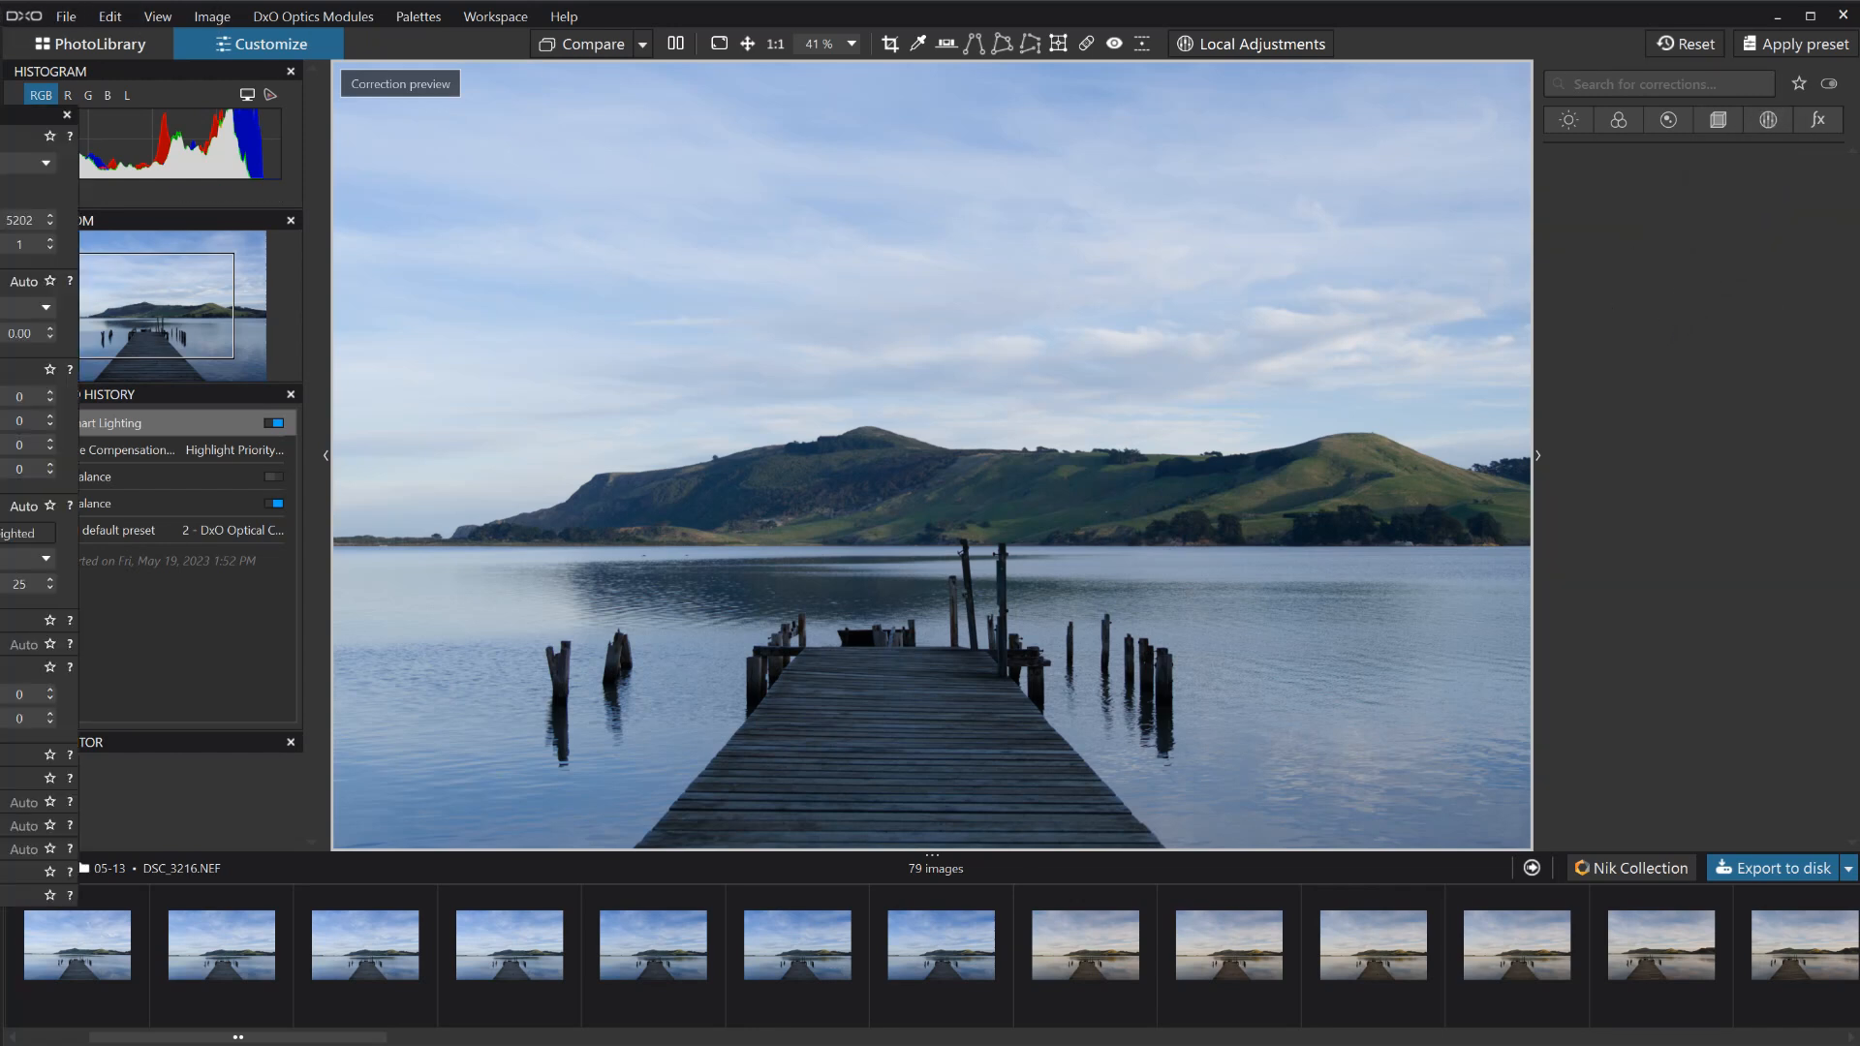
{"action": "left_click_drag", "start_coordinate": [39, 114], "coordinate": [974, 190]}
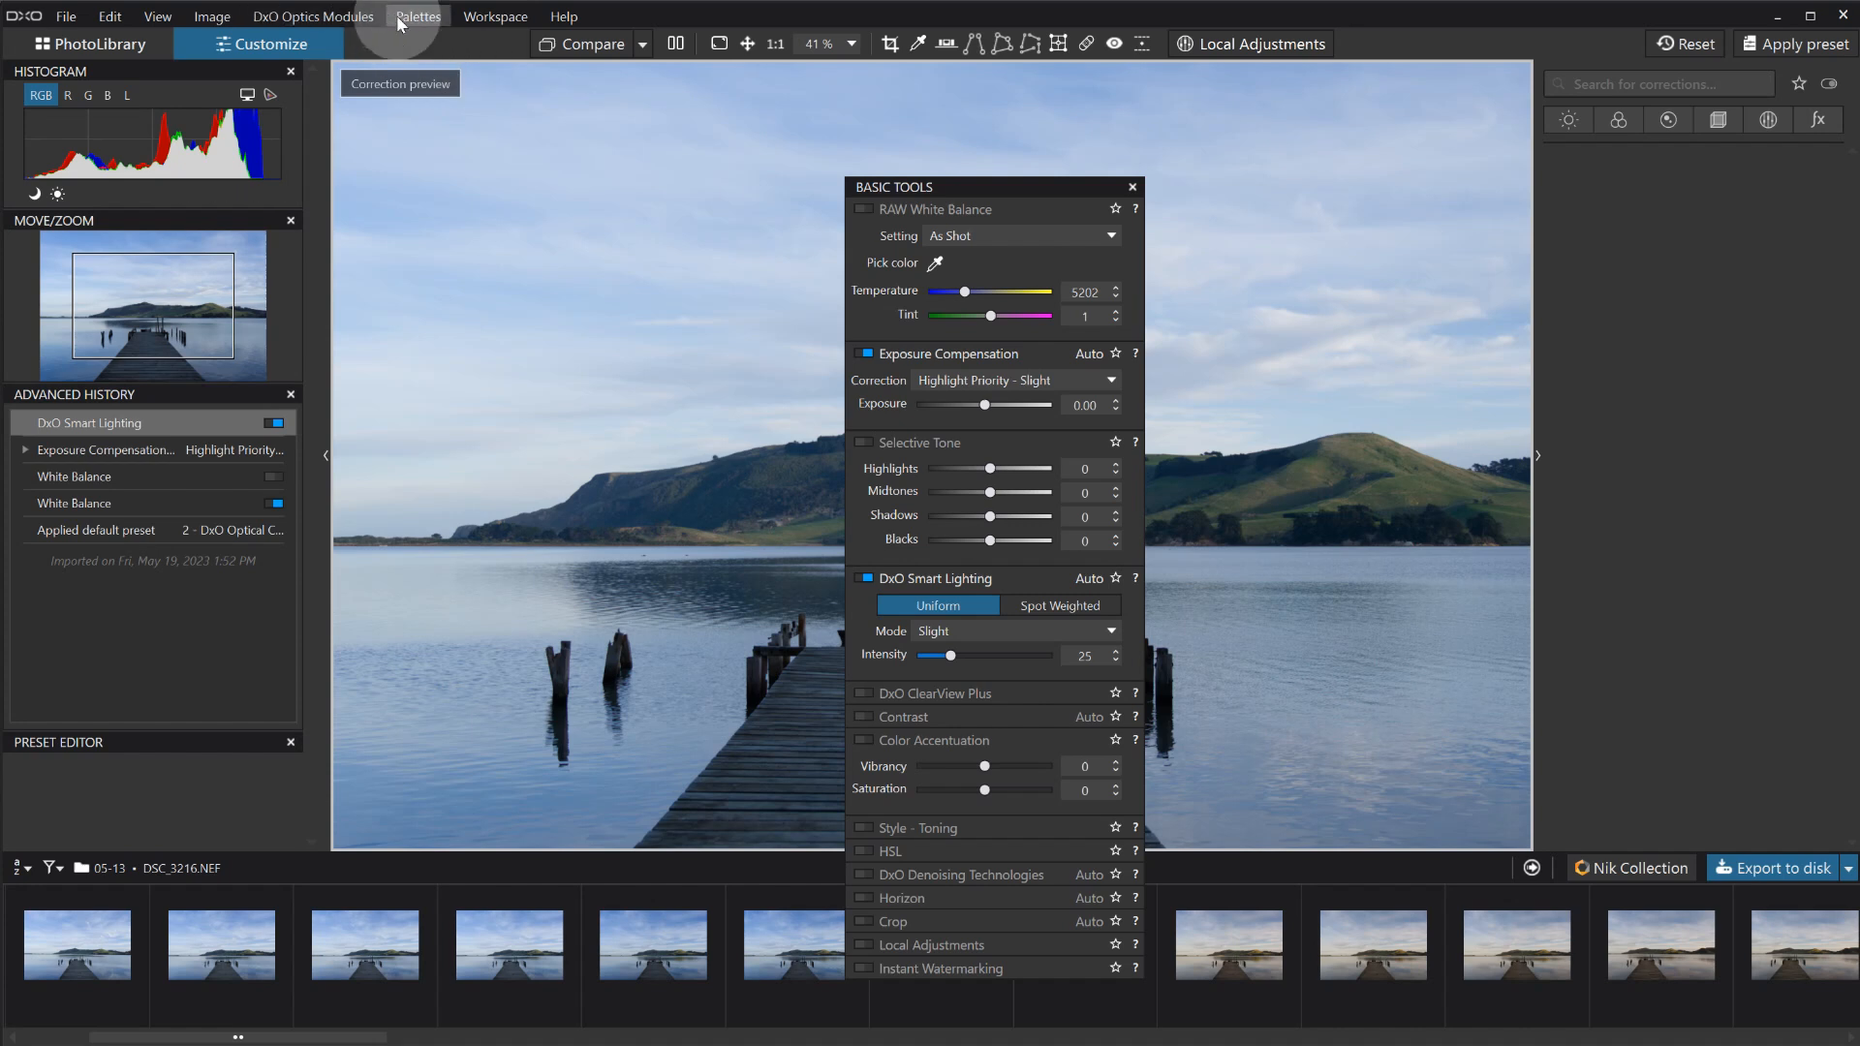
Create a new user palette named "My Palette".
{"action": "left_click", "coordinate": [426, 20]}
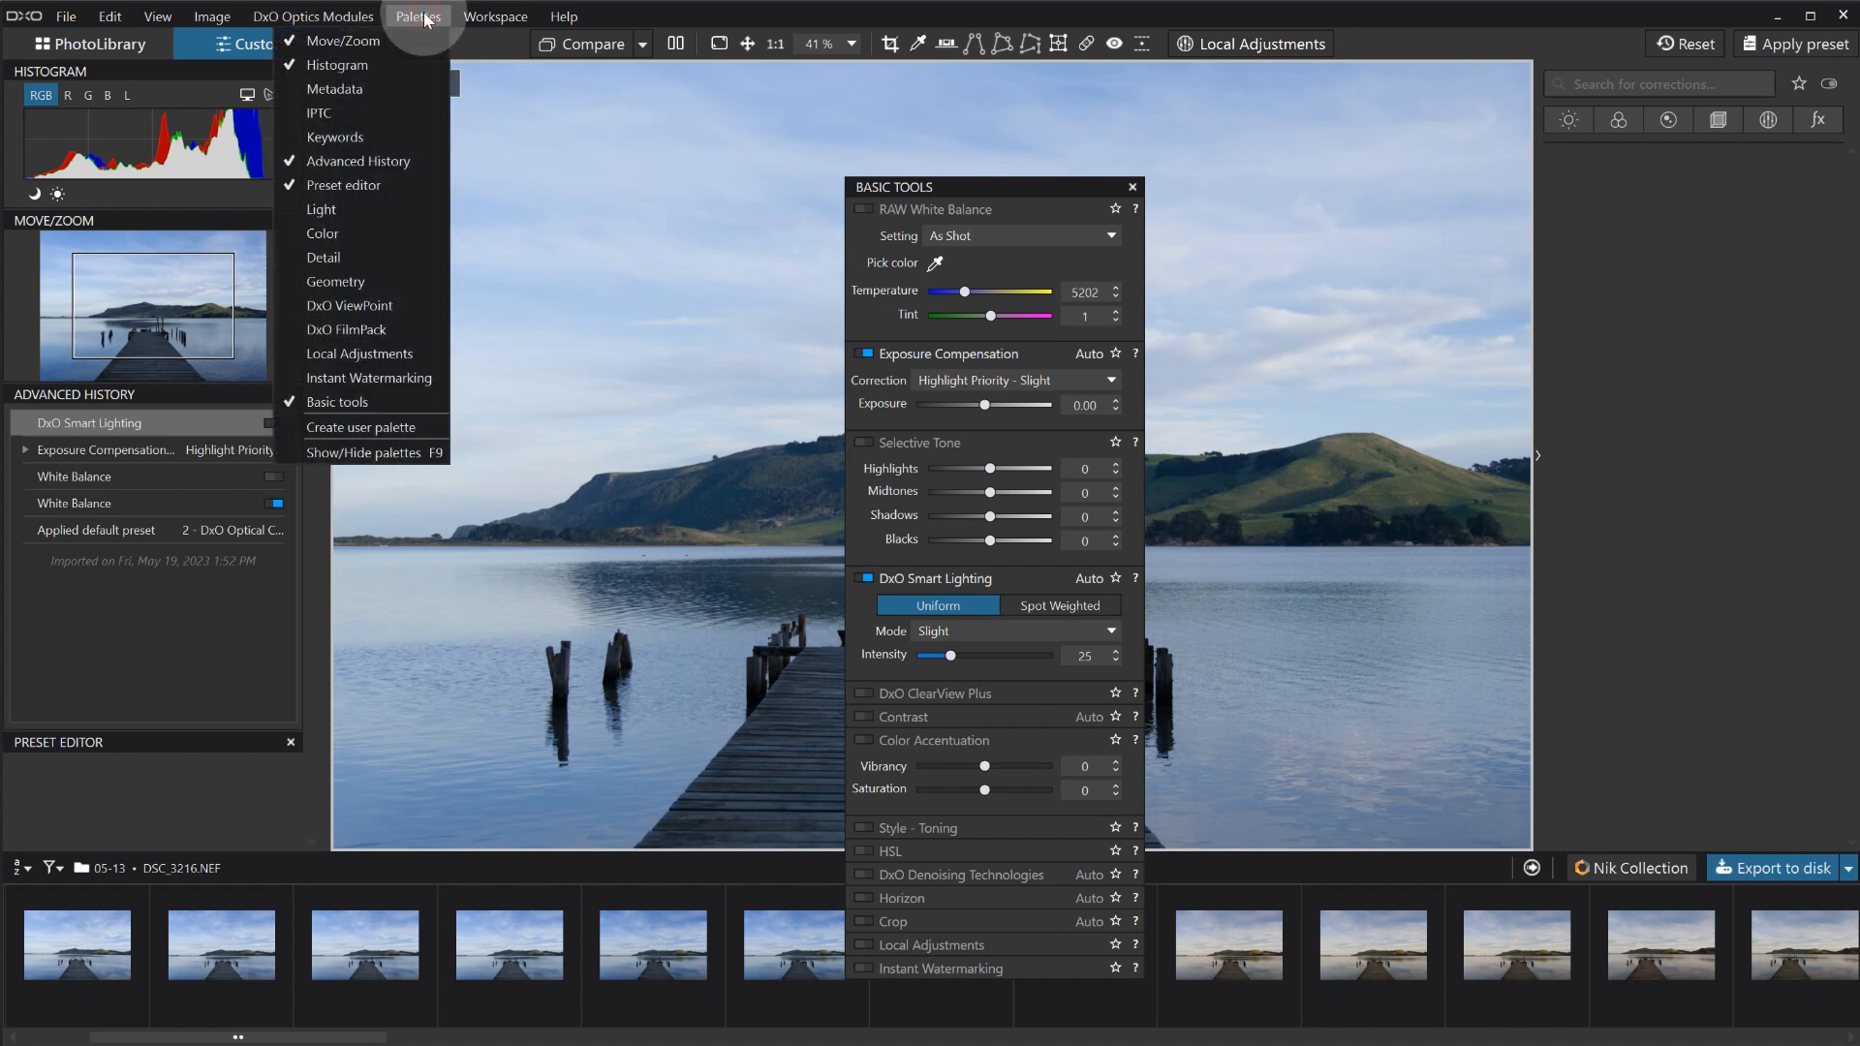
{"action": "left_click", "coordinate": [377, 434]}
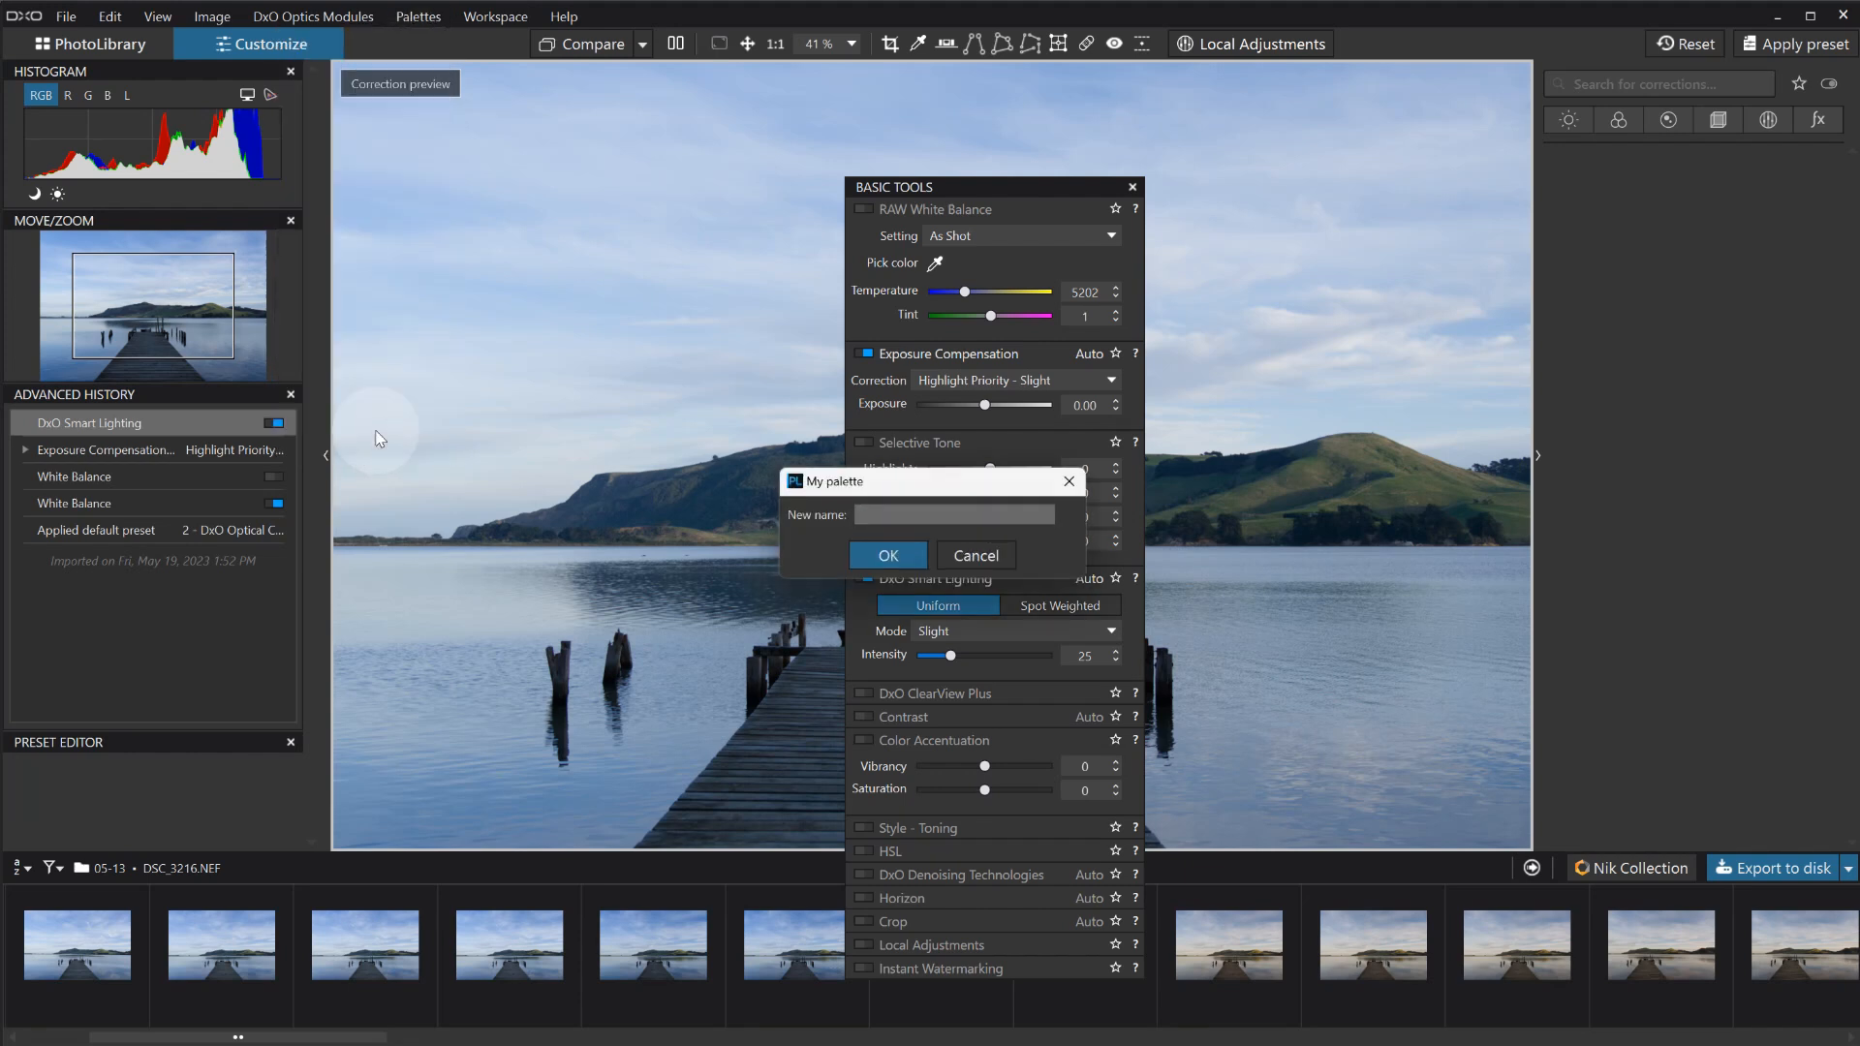
{"action": "type", "text": "My Palette"}
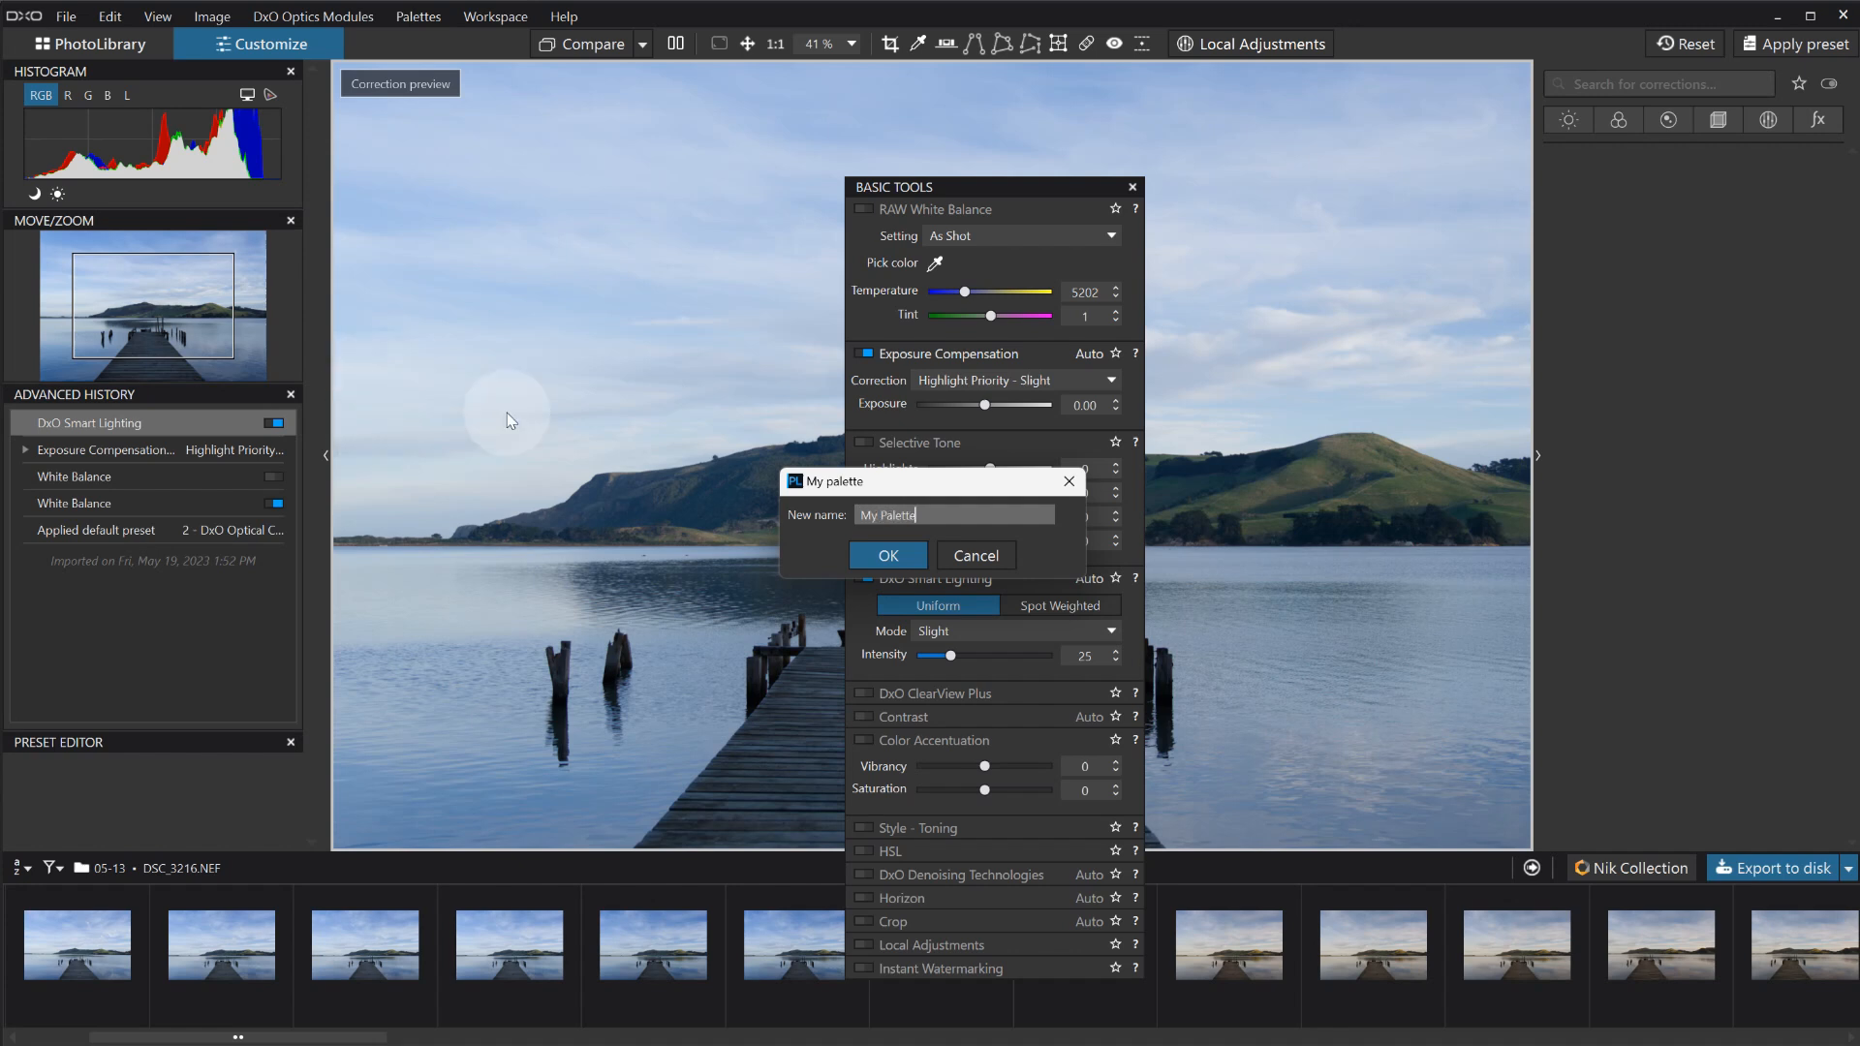
{"action": "left_click", "coordinate": [884, 556]}
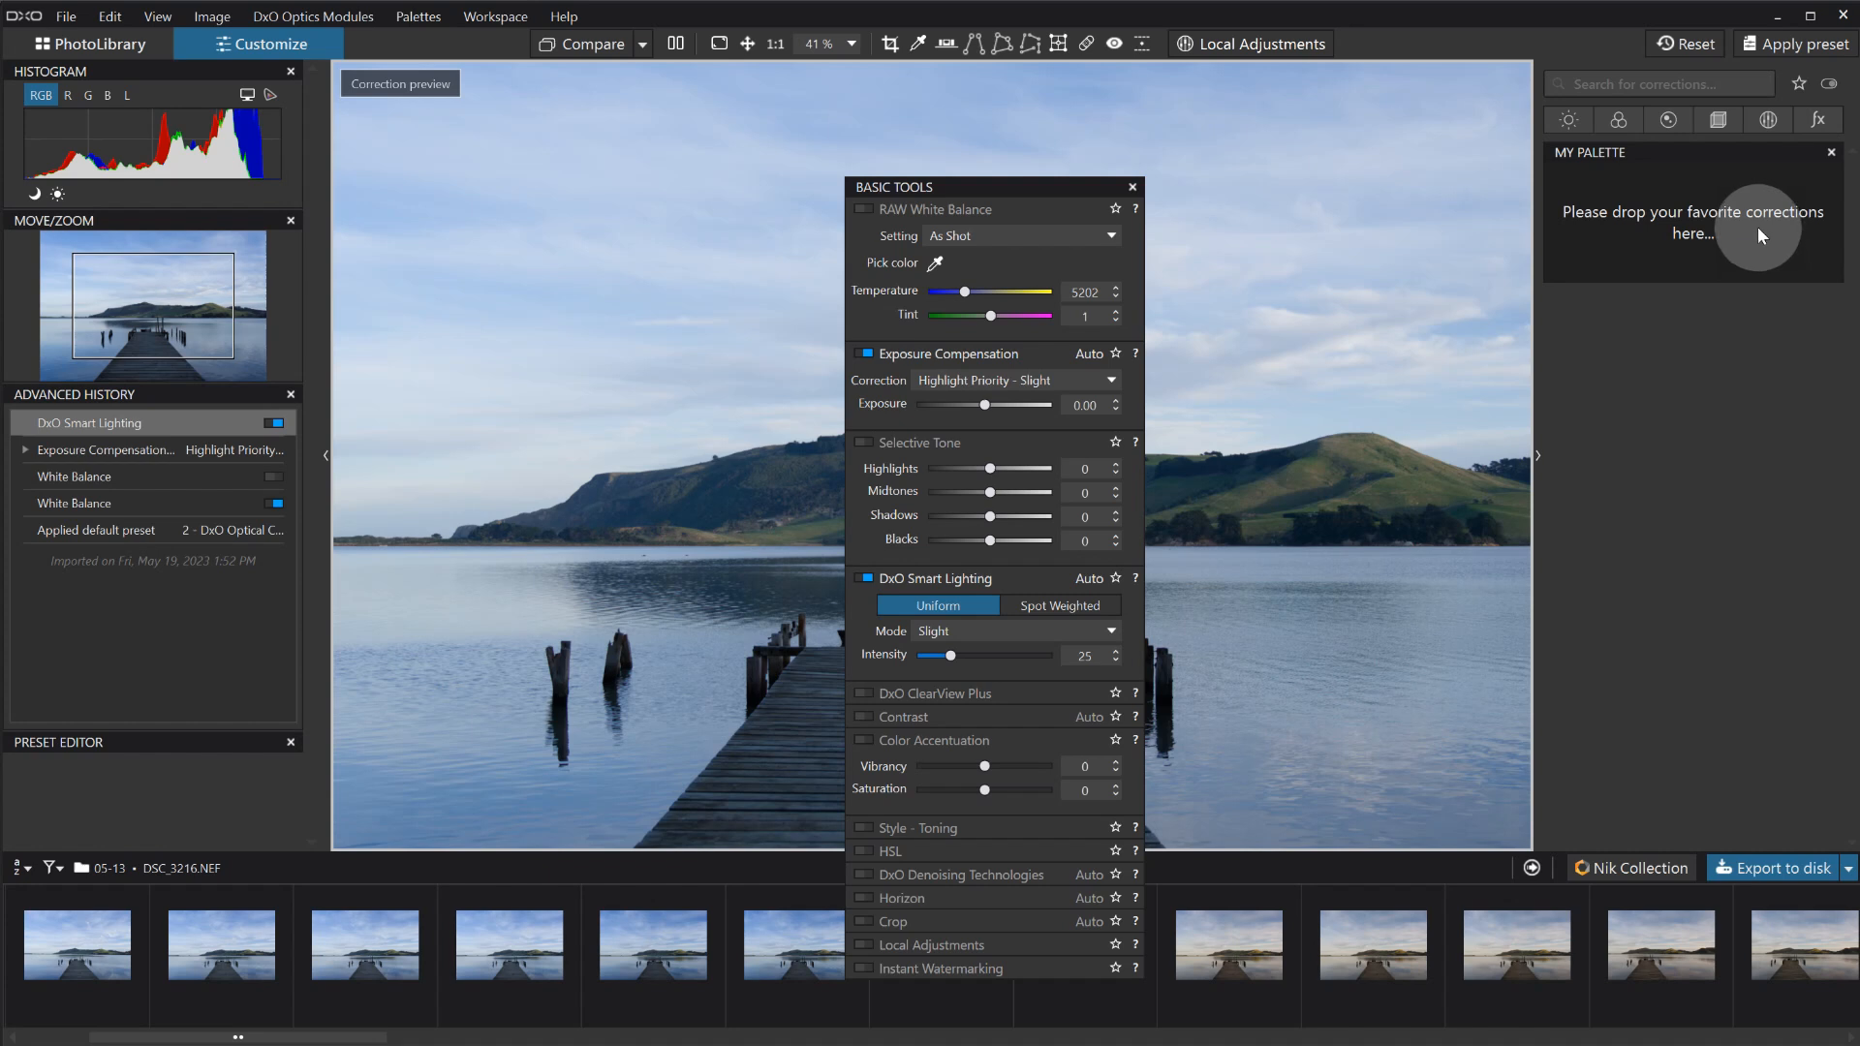
Move RAW White Balance, Exposure Compensation, Selective Tone, Contrast, Color Accentuation and Crop from Basic Tools into My Palette.
{"action": "left_click_drag", "start_coordinate": [974, 207], "coordinate": [1593, 208]}
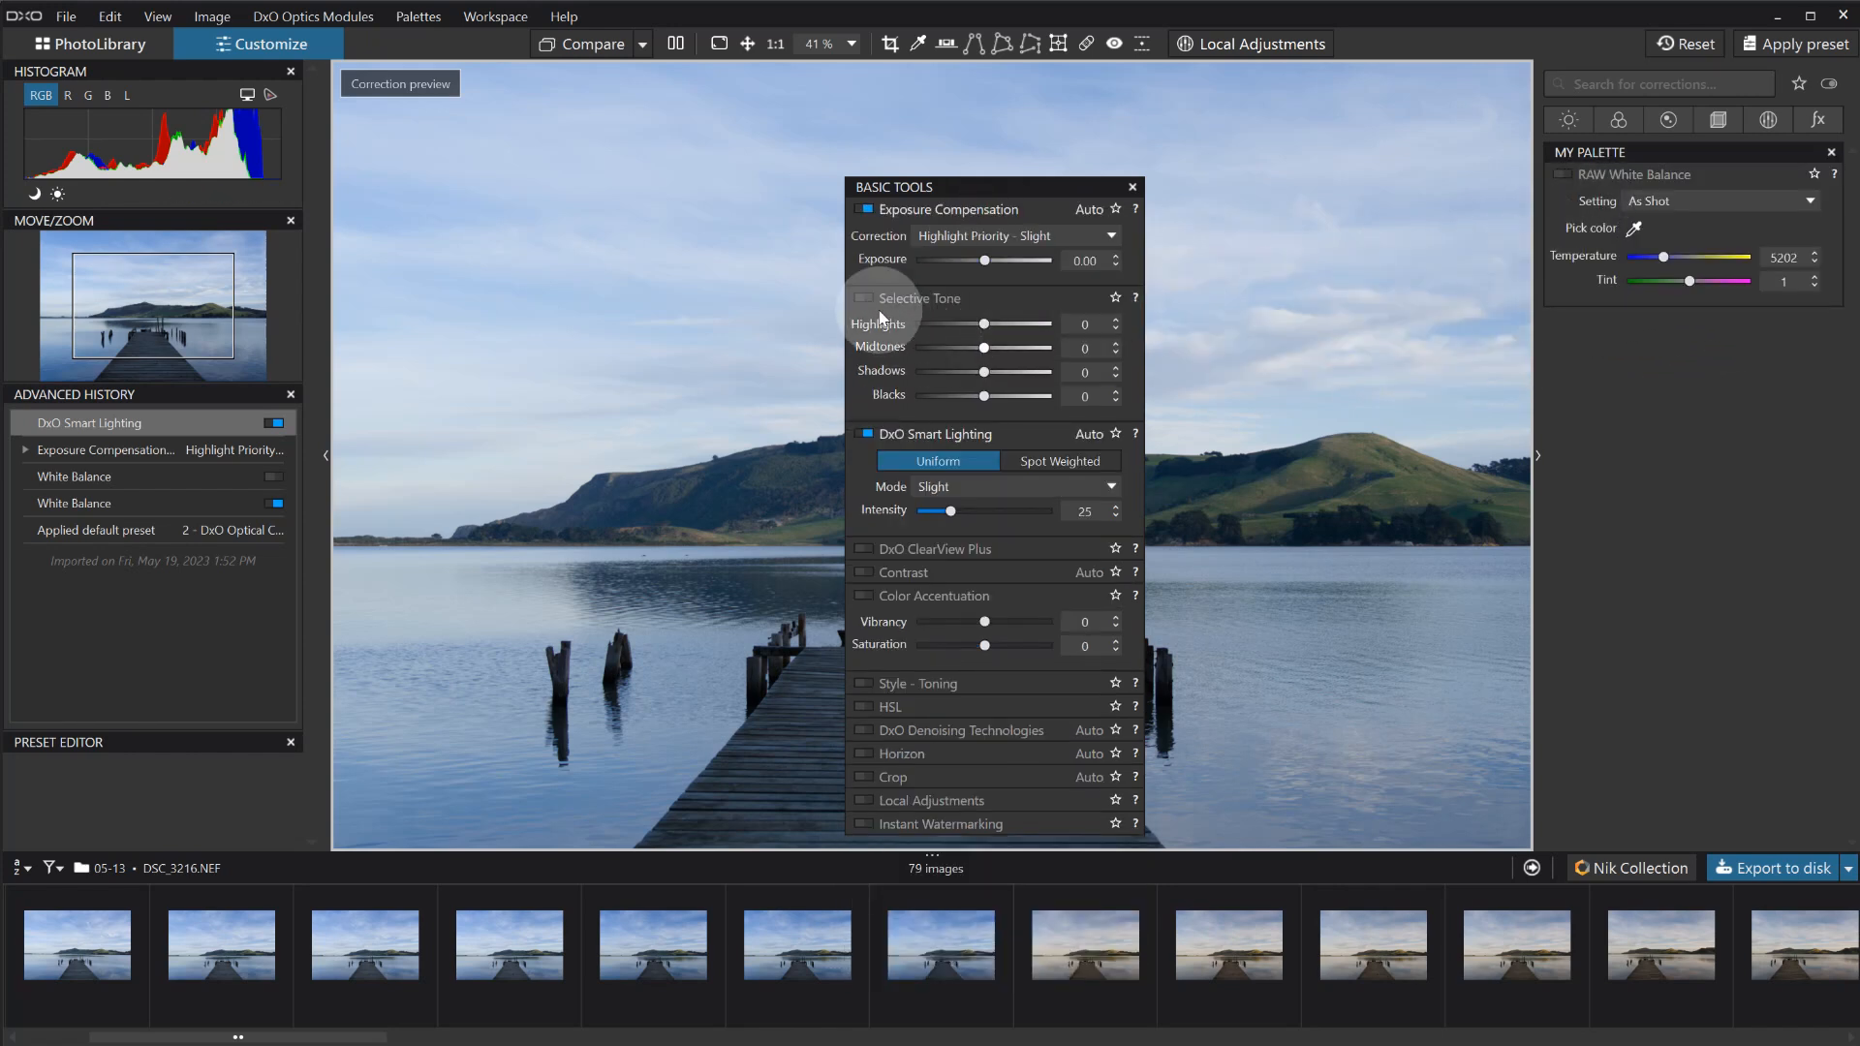
{"action": "left_click_drag", "start_coordinate": [934, 211], "coordinate": [1595, 300]}
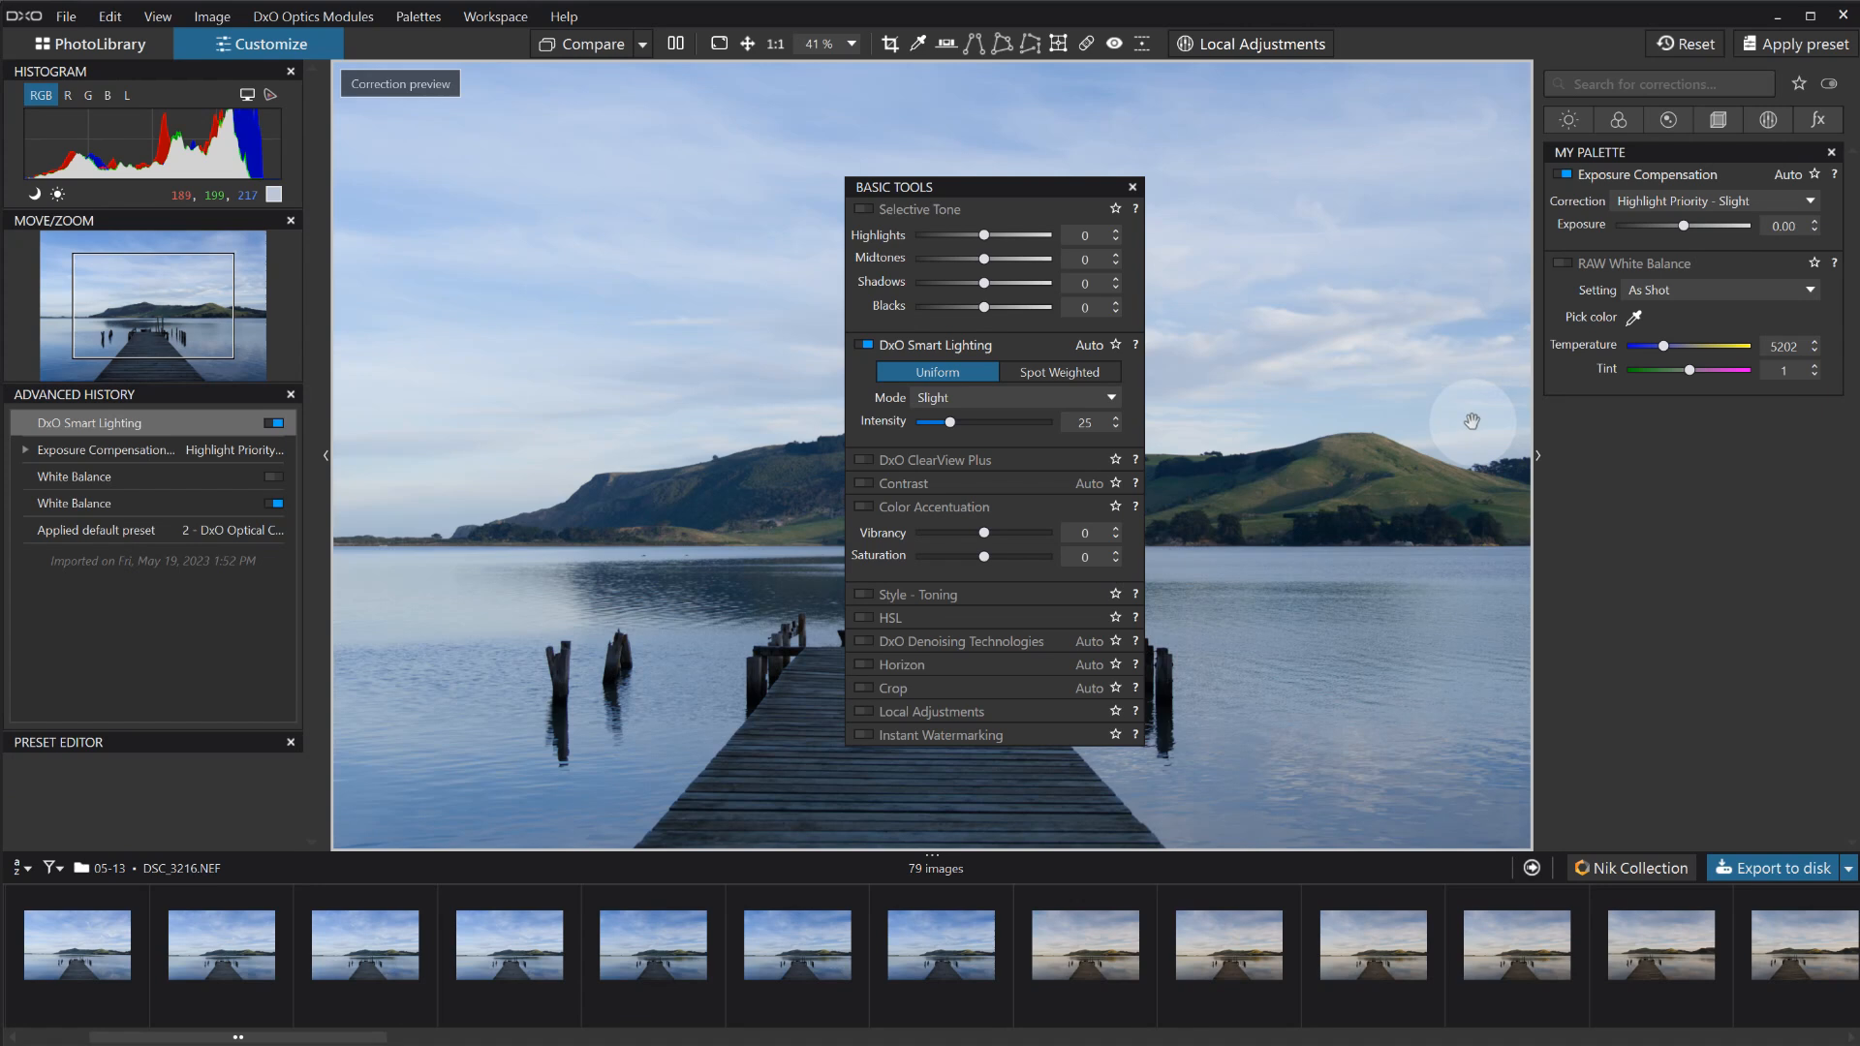
{"action": "left_click_drag", "start_coordinate": [955, 221], "coordinate": [1612, 320]}
{"action": "left_click_drag", "start_coordinate": [974, 360], "coordinate": [1677, 485]}
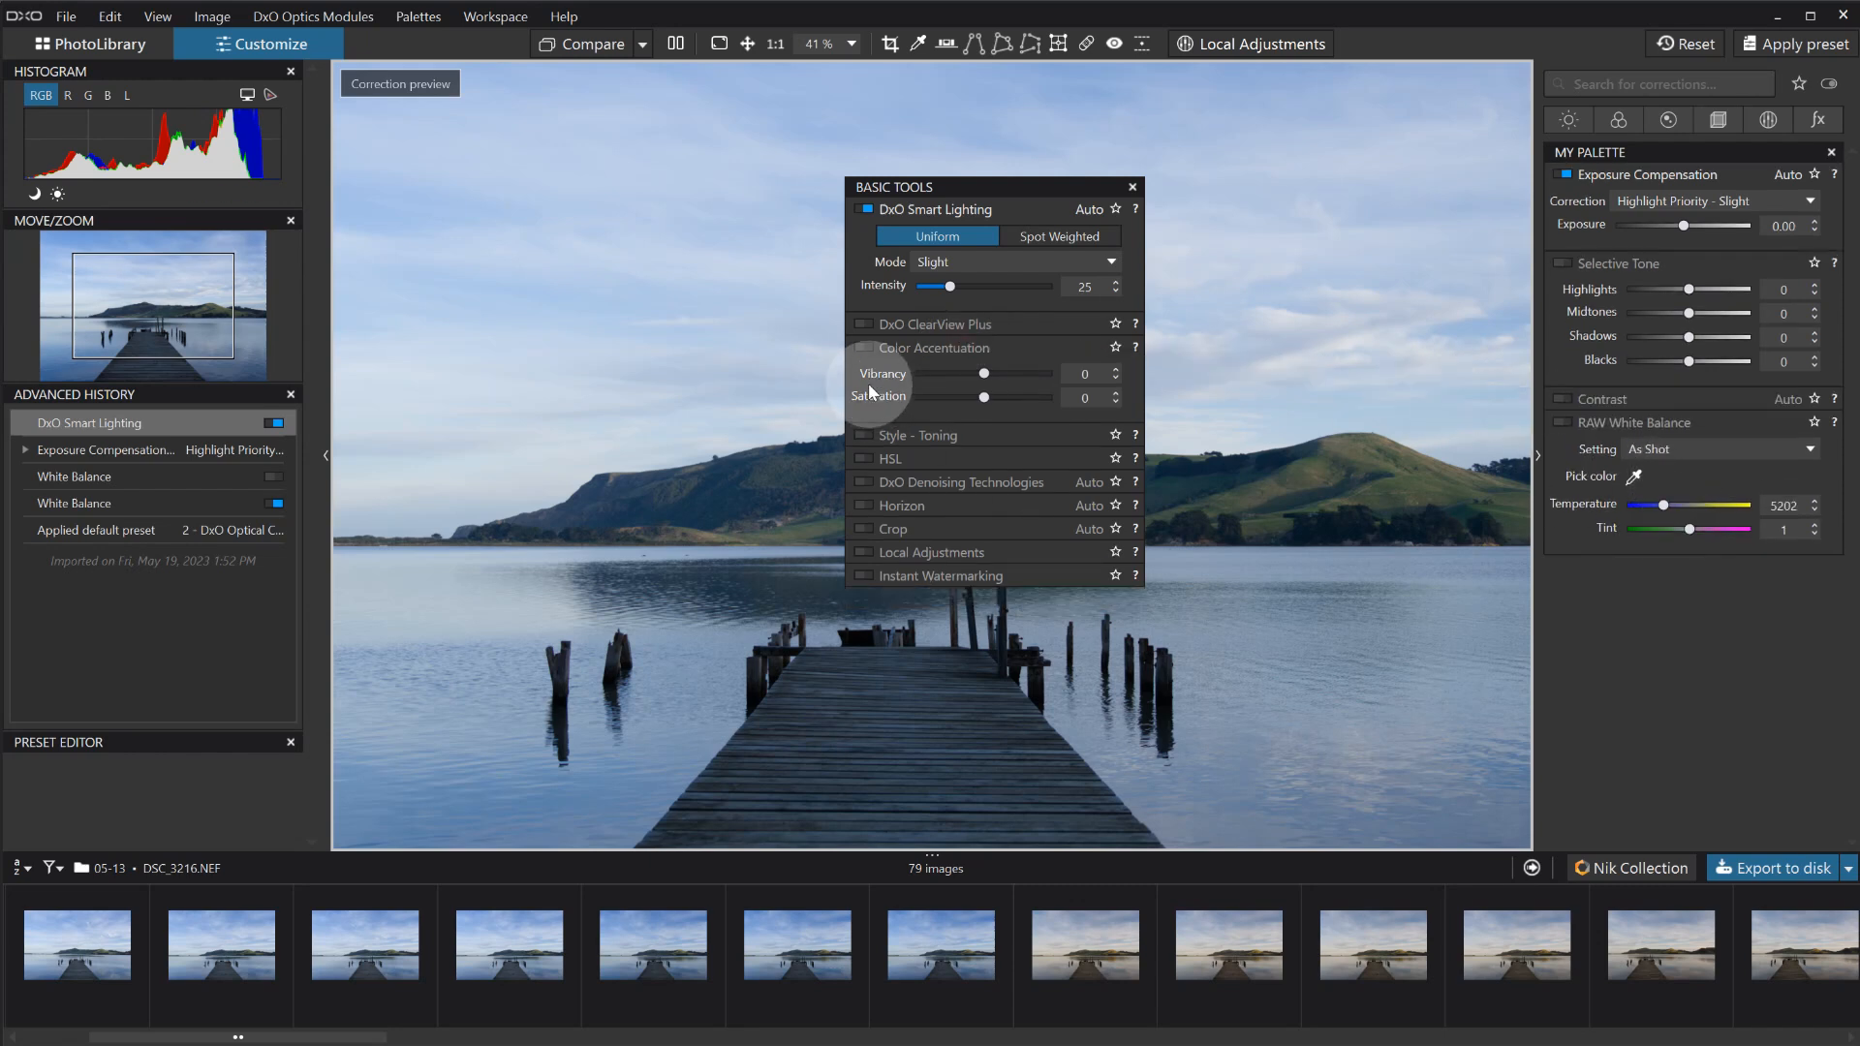
{"action": "left_click_drag", "start_coordinate": [917, 349], "coordinate": [1633, 535]}
{"action": "left_click_drag", "start_coordinate": [879, 440], "coordinate": [1641, 637]}
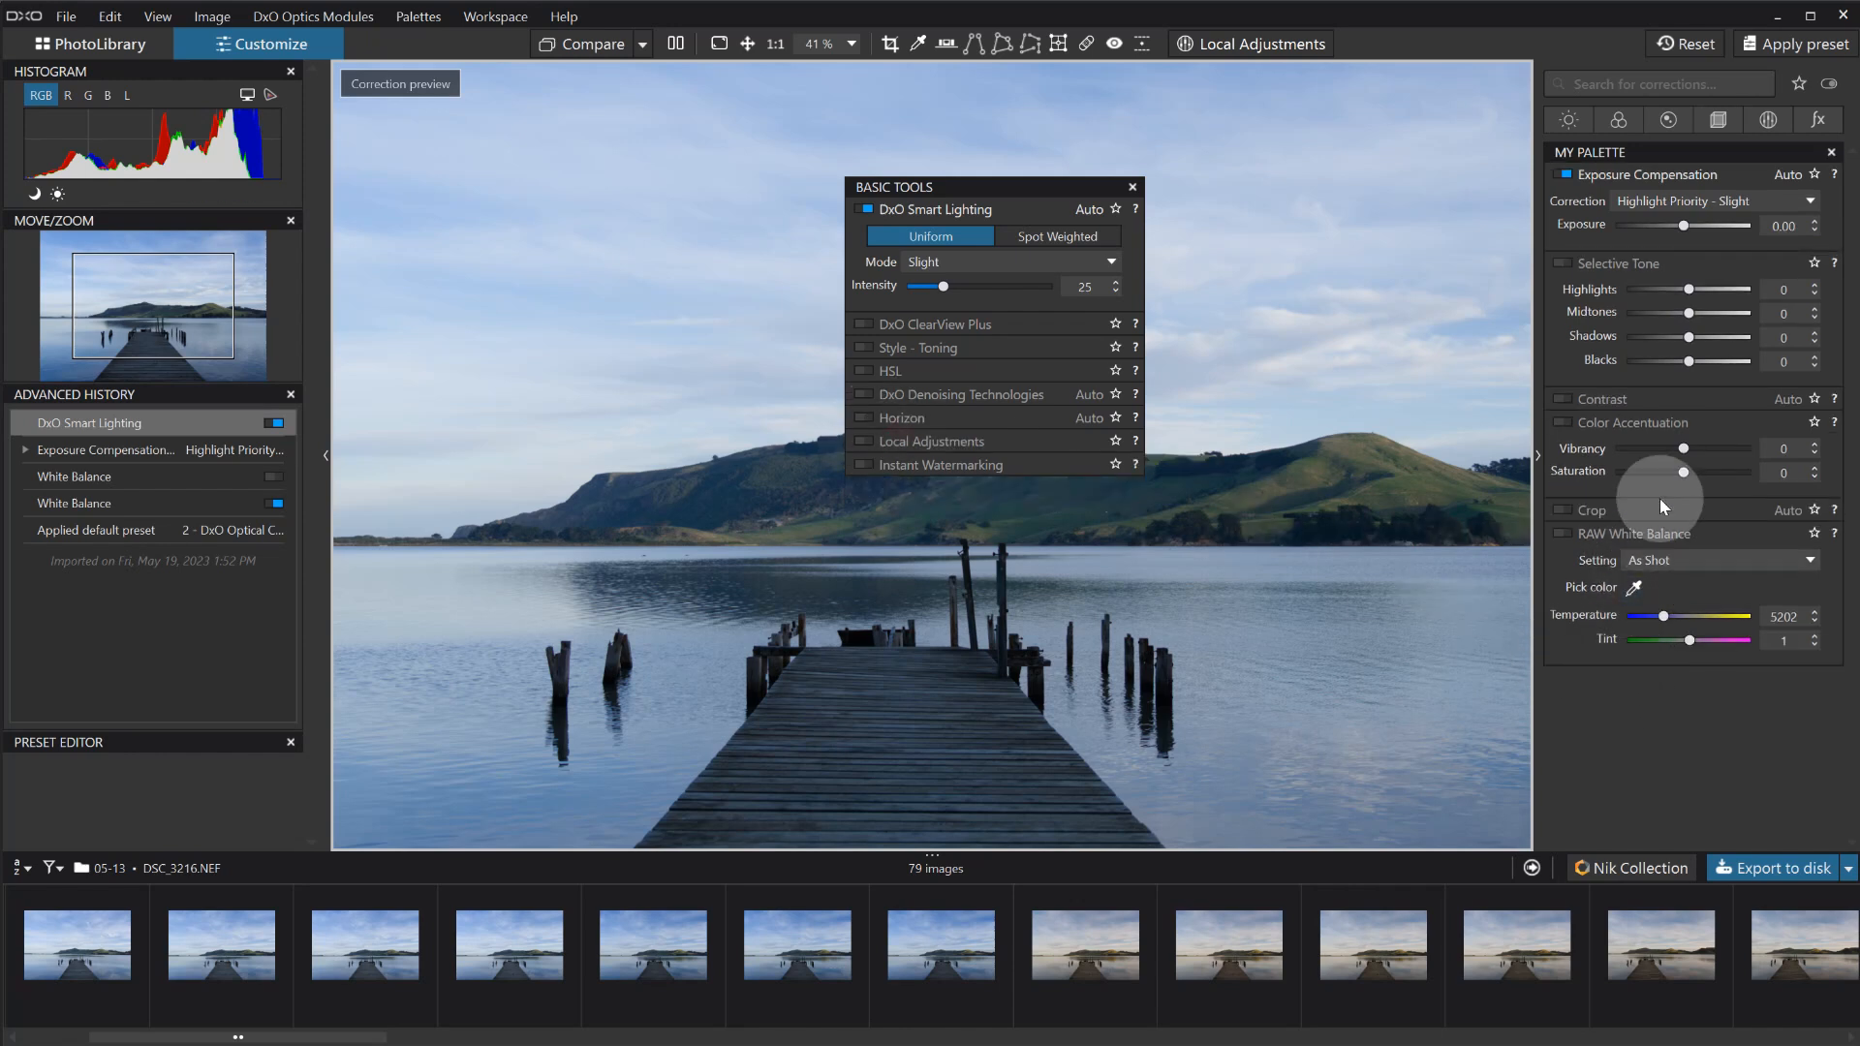
Expand the Contrast and Crop corrections in My Palette and close the floating Basic Tools palette.
{"action": "left_click", "coordinate": [1671, 401]}
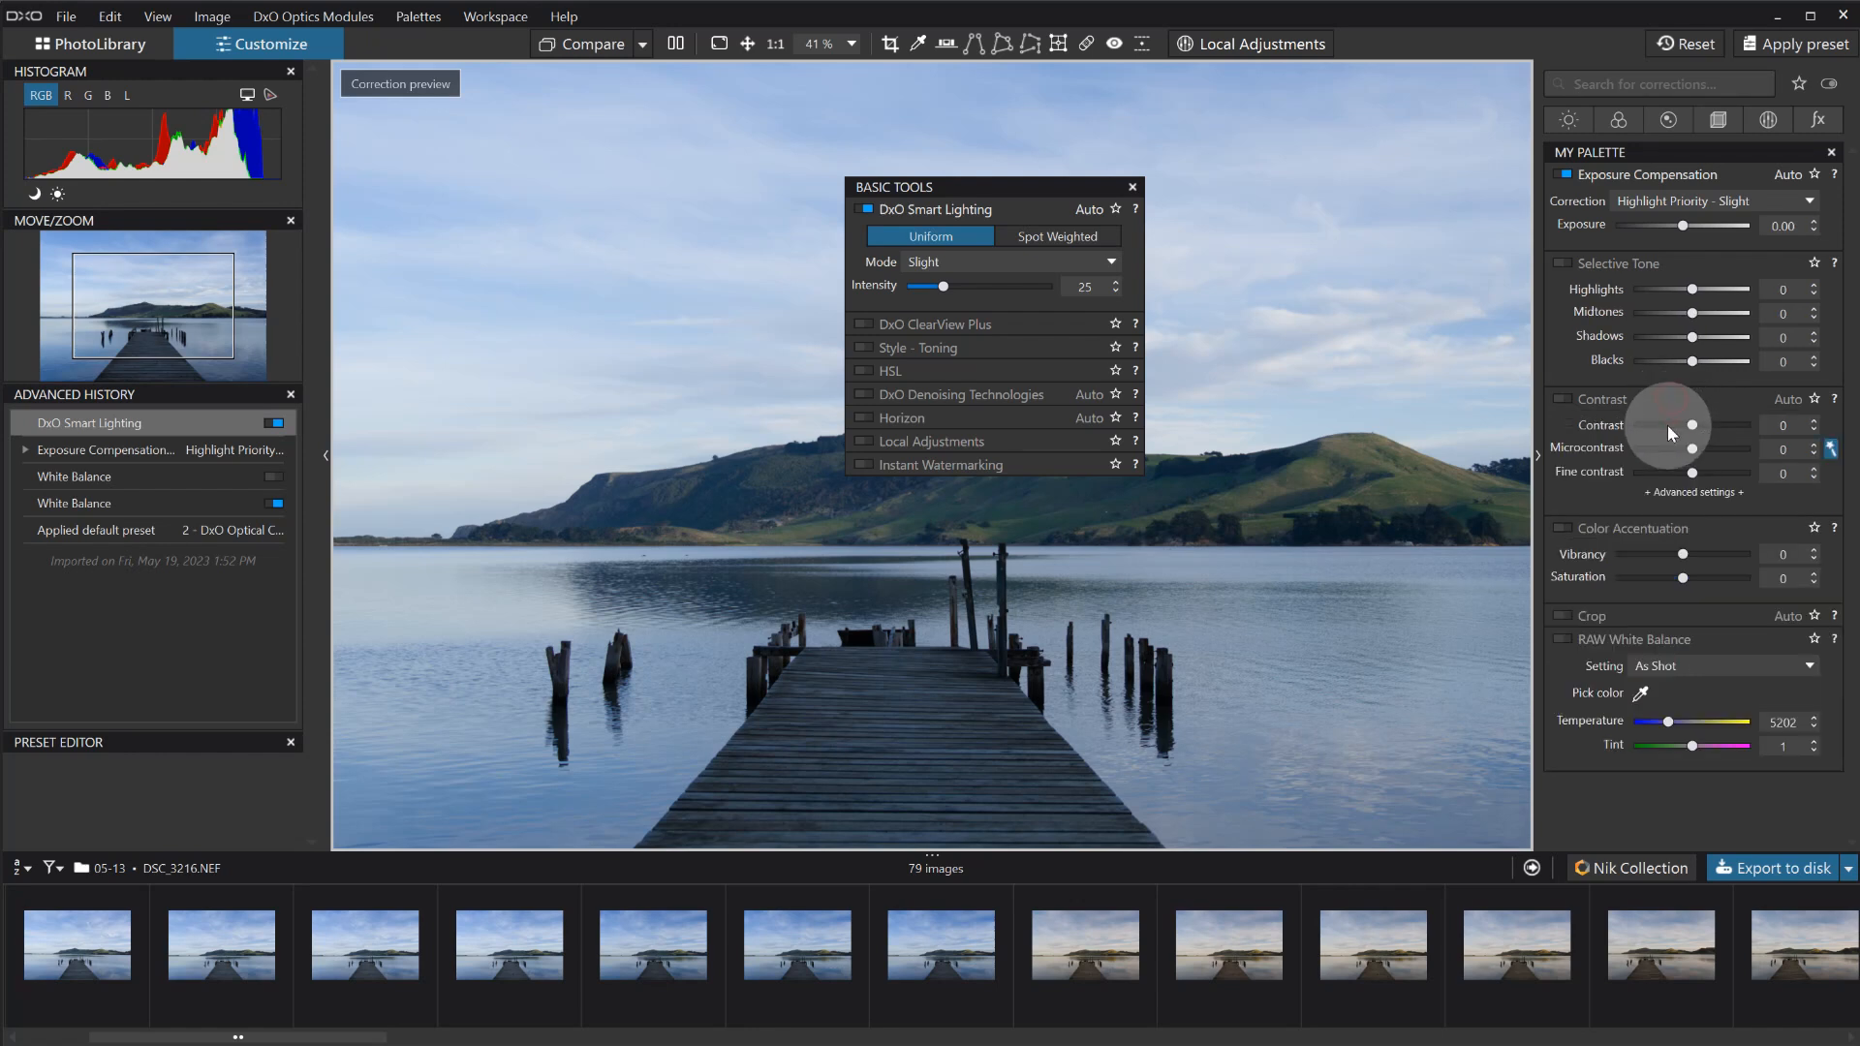
{"action": "left_click", "coordinate": [1664, 620]}
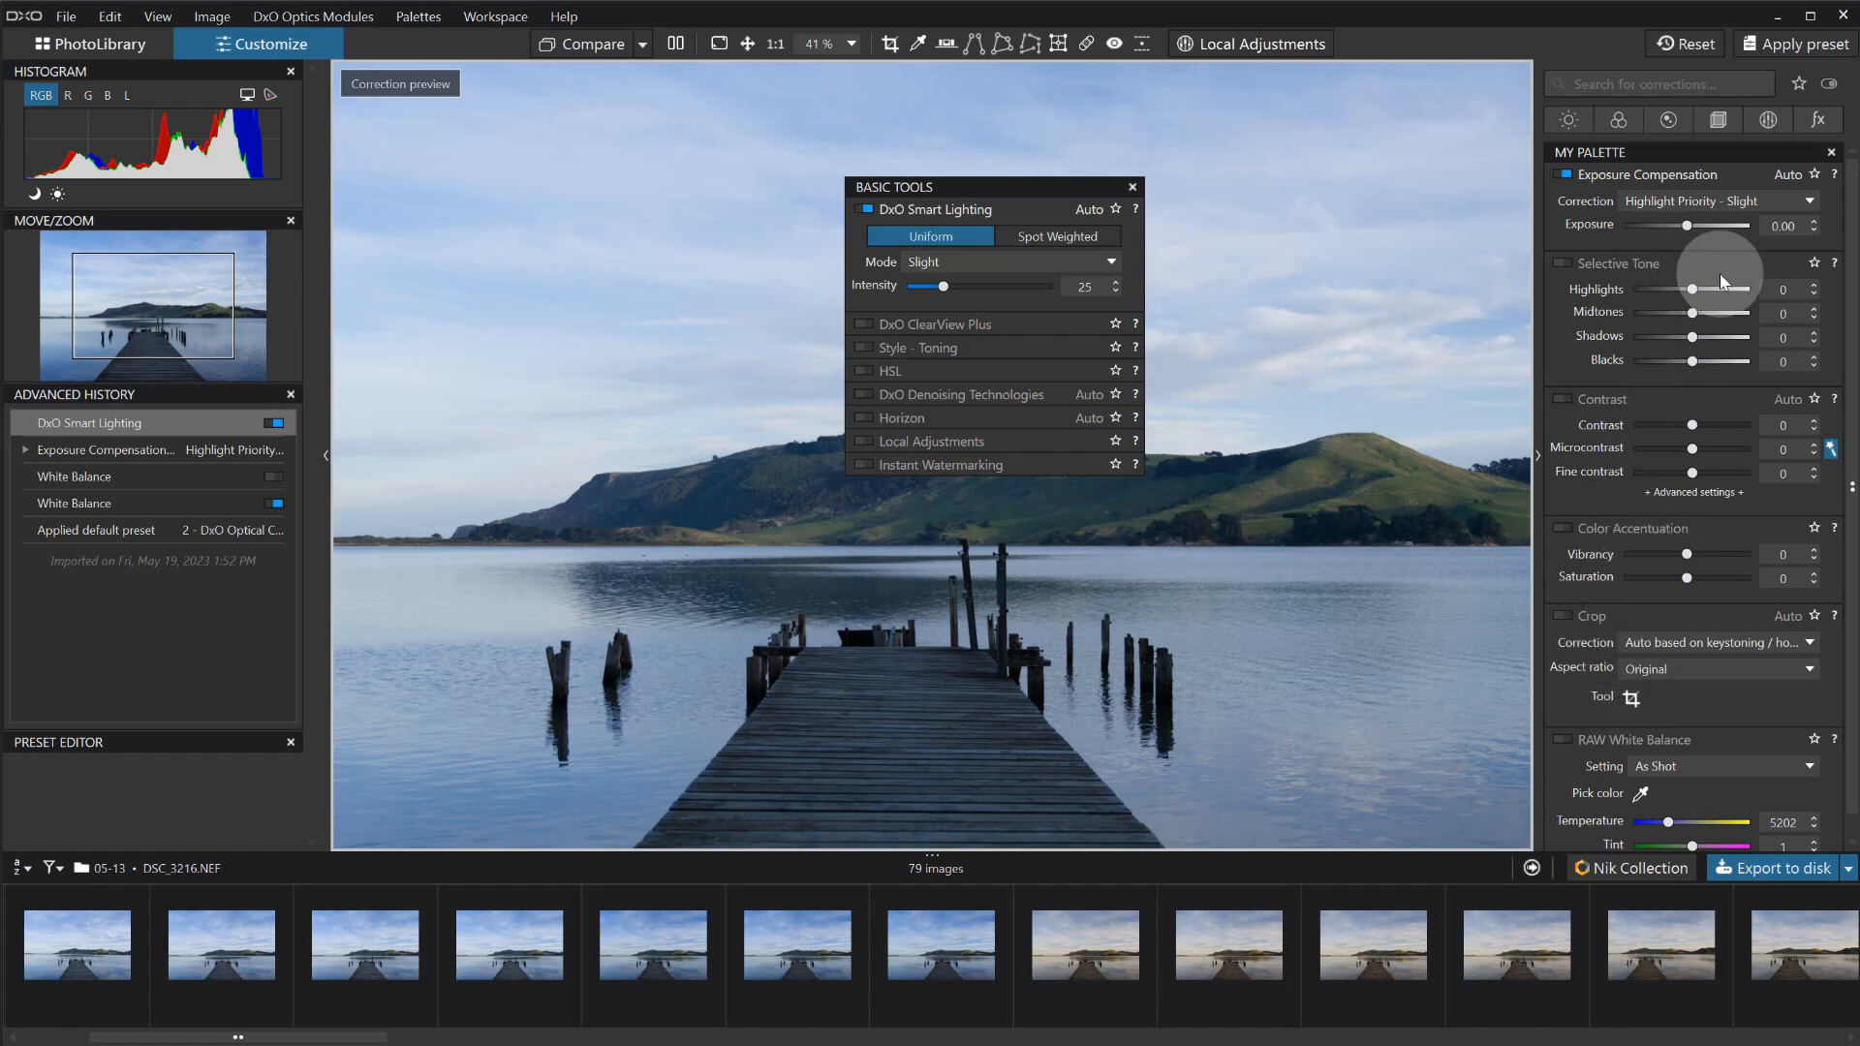
{"action": "left_click", "coordinate": [1132, 188]}
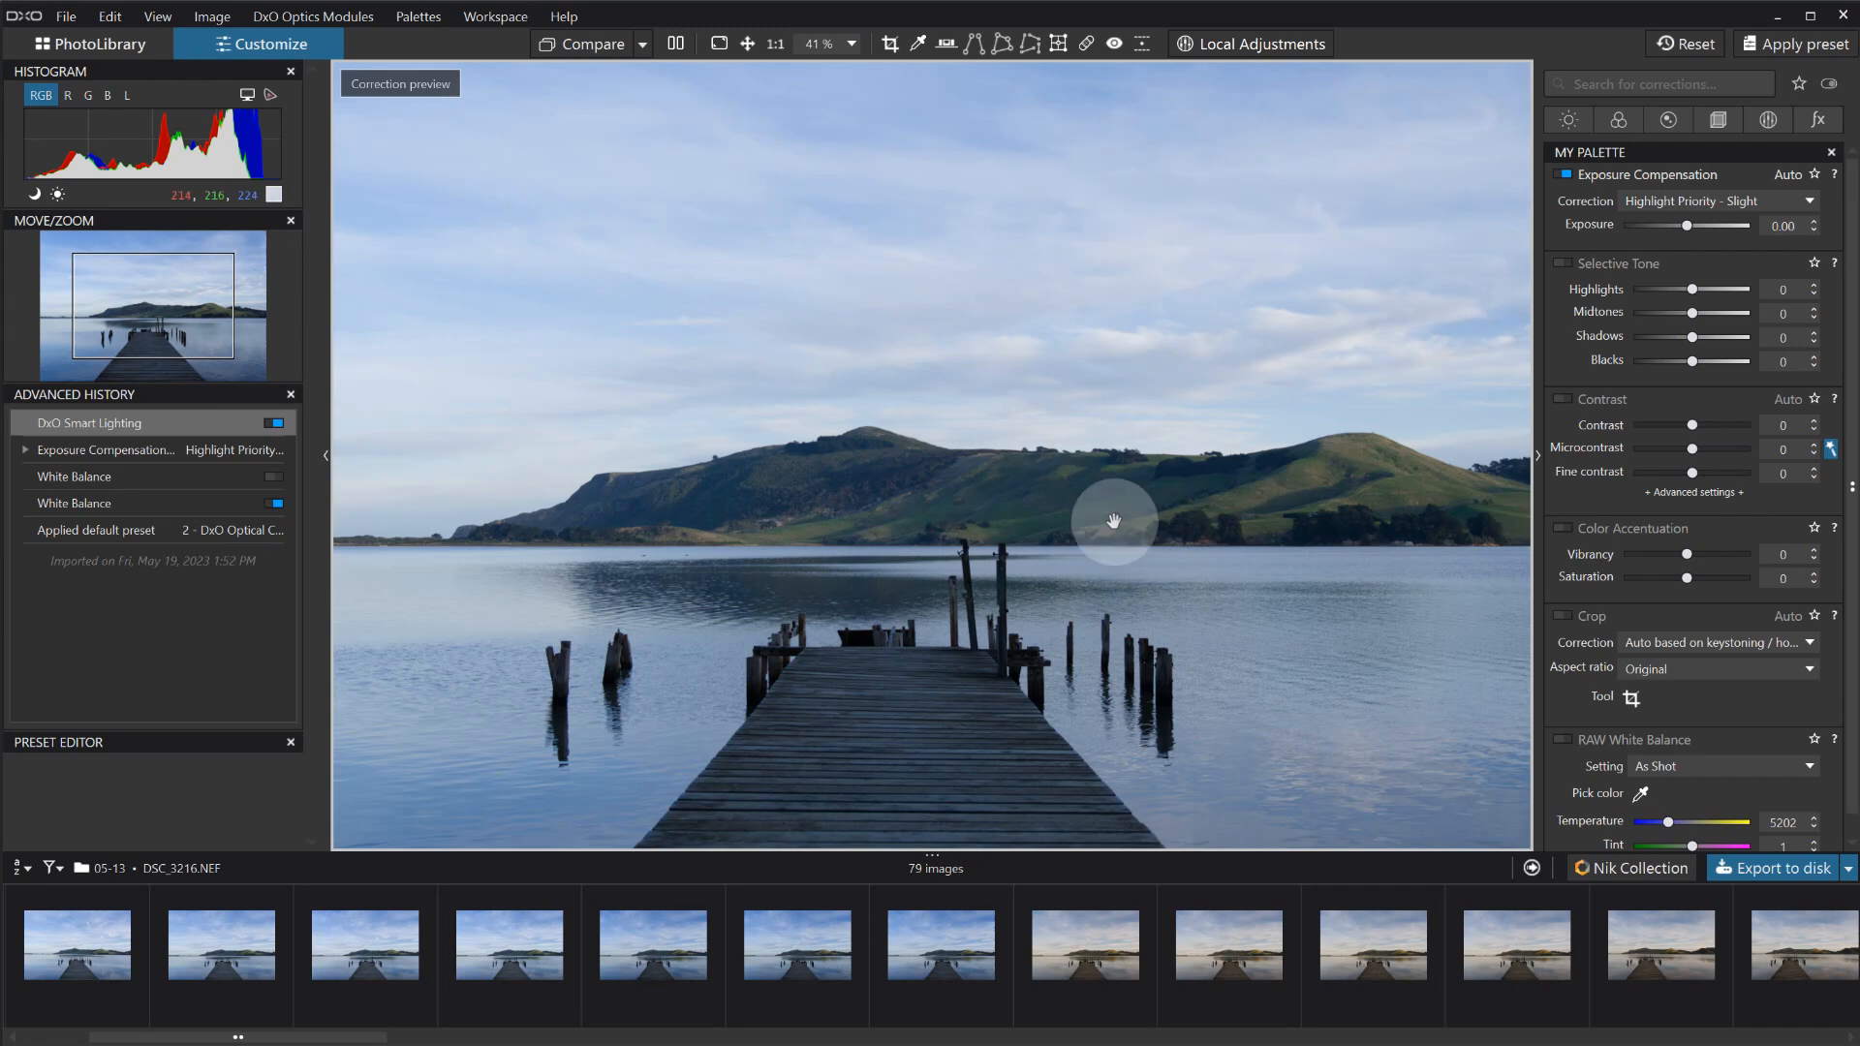
On photo DSC_3221.NEF, enable Exposure Compensation and Contrast and set the contrast to 22.
{"action": "left_click", "coordinate": [370, 957]}
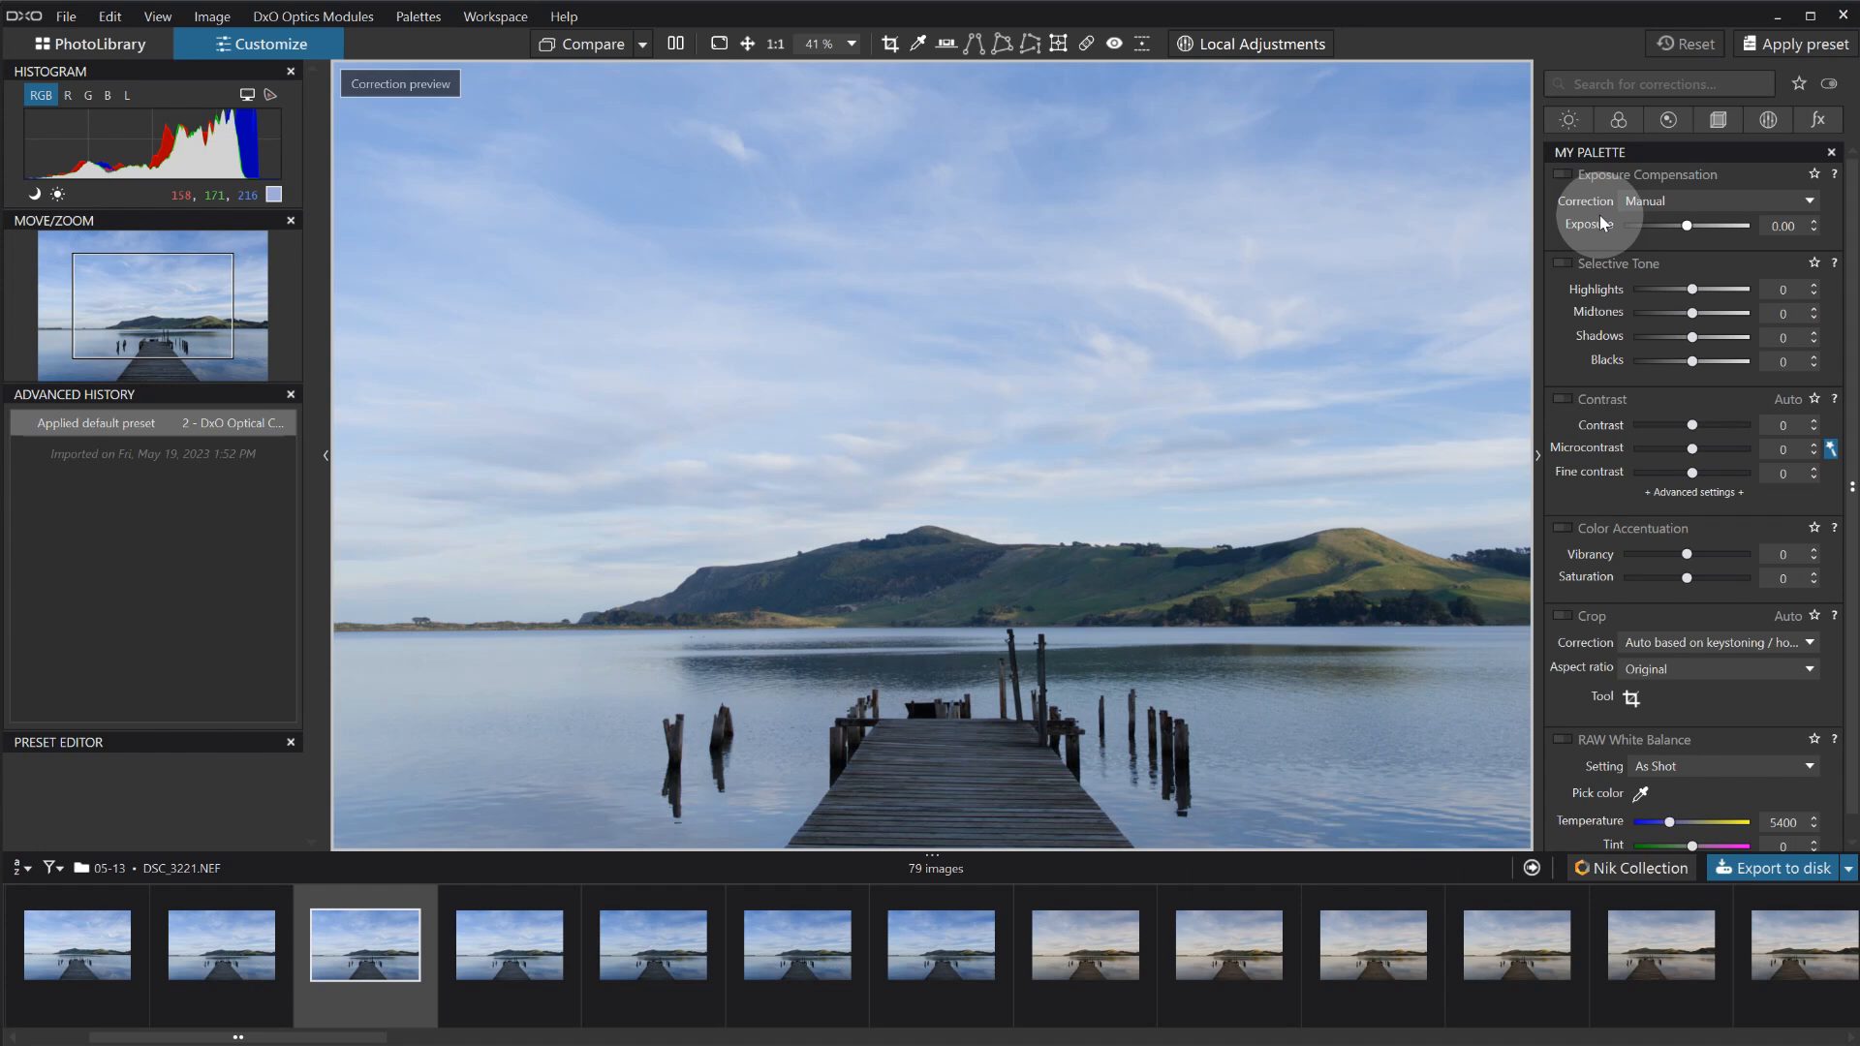
{"action": "left_click", "coordinate": [1561, 174]}
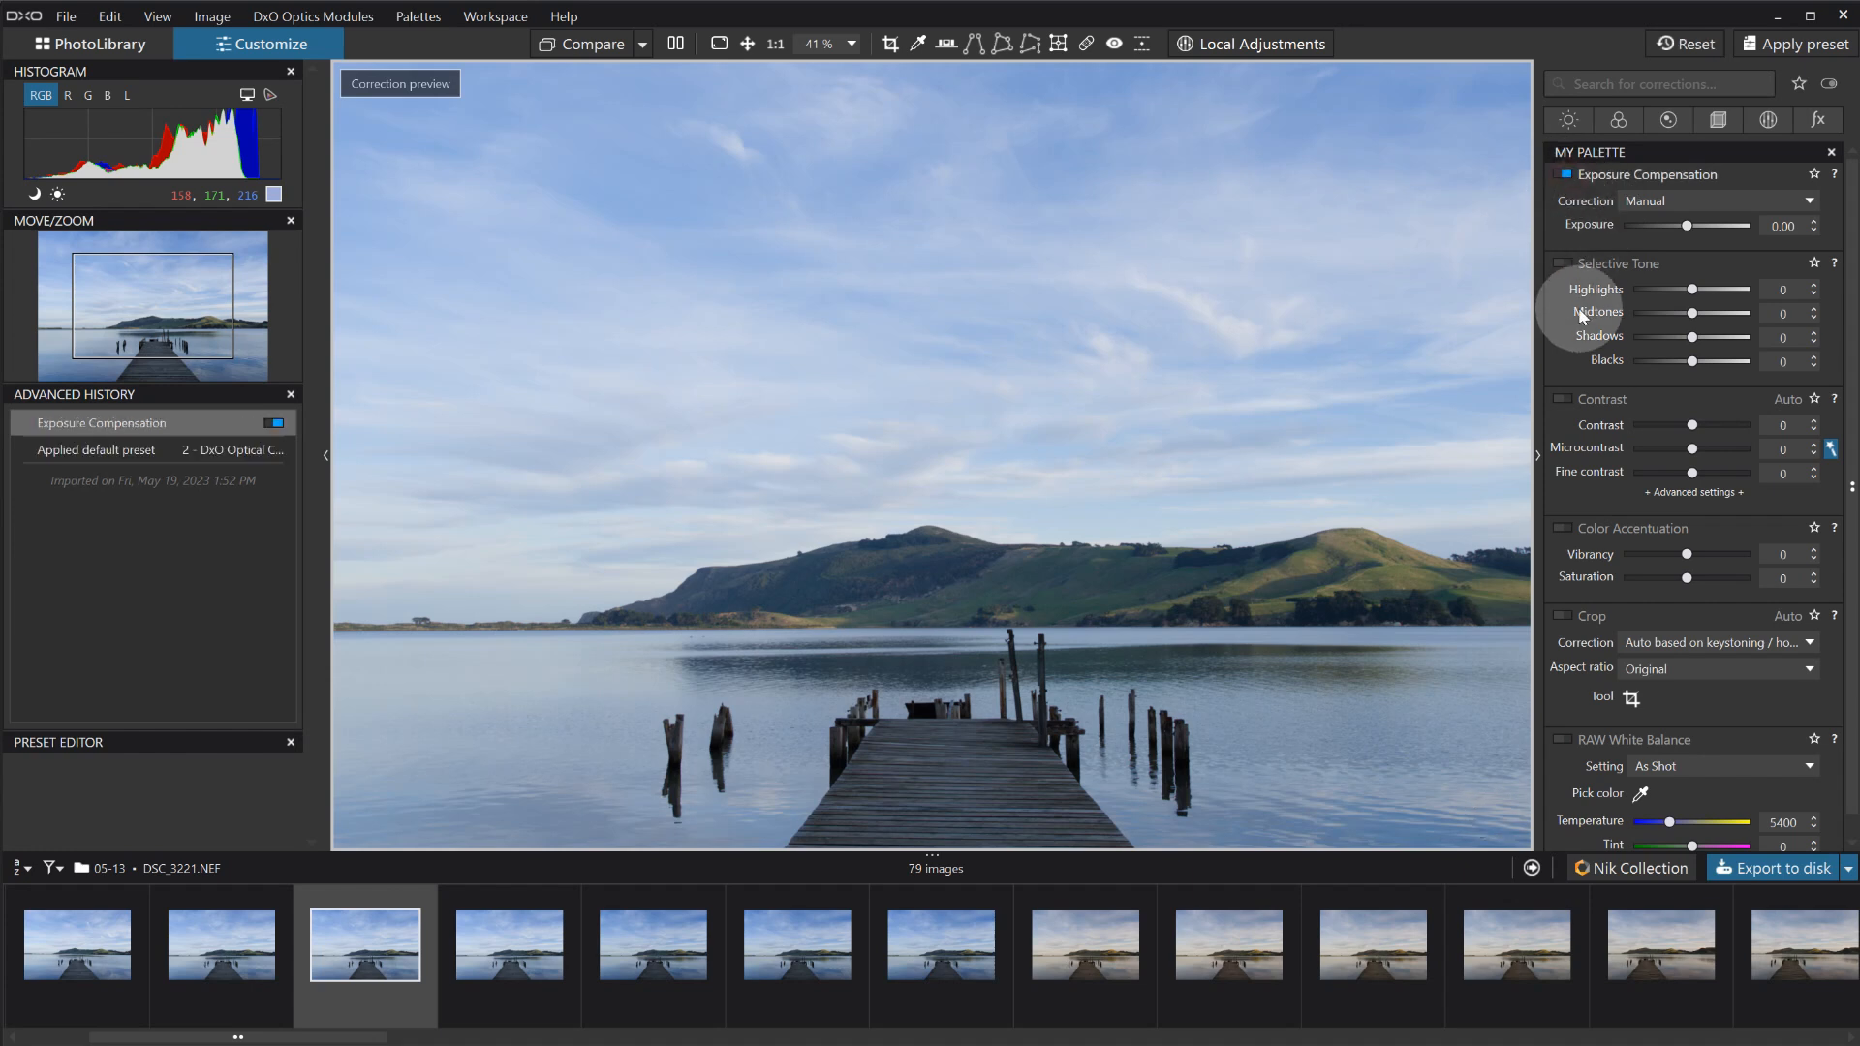
{"action": "left_click", "coordinate": [1561, 399]}
{"action": "left_click", "coordinate": [1705, 423]}
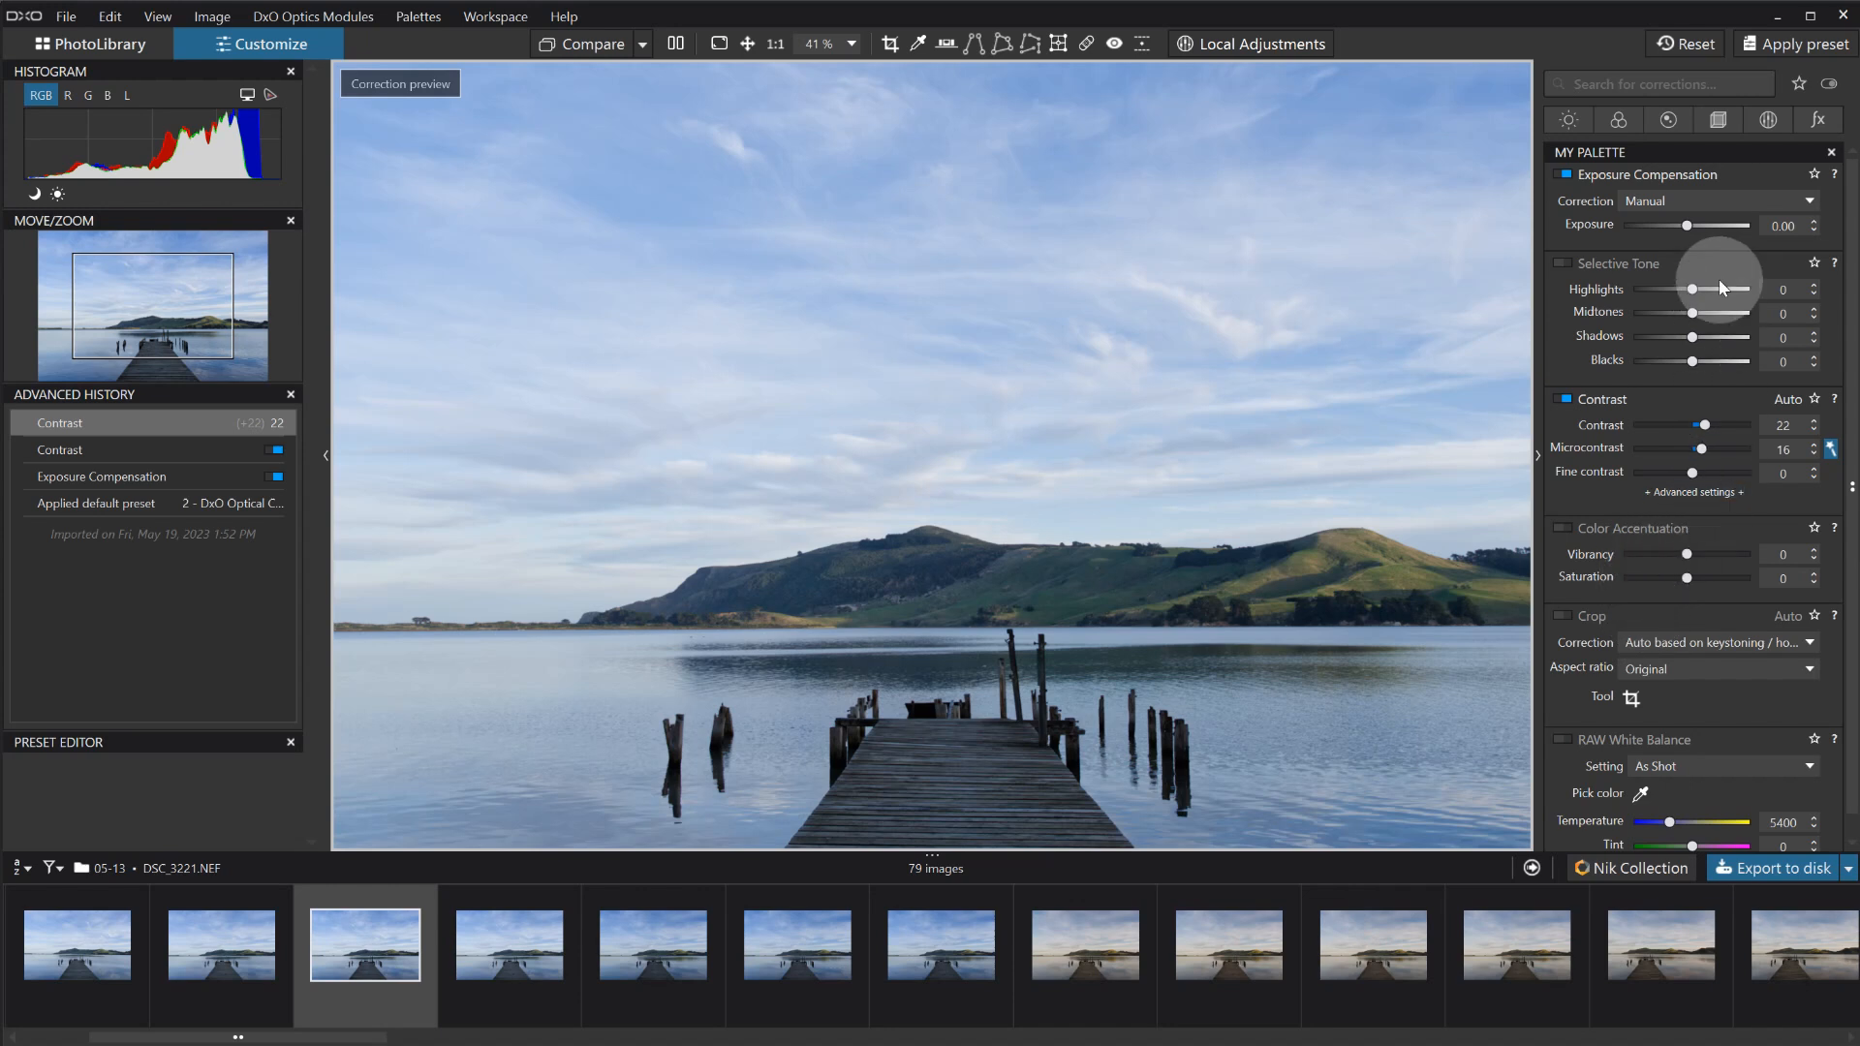
Delete My Palette and show the Basic tools palette again.
{"action": "right_click", "coordinate": [1743, 153]}
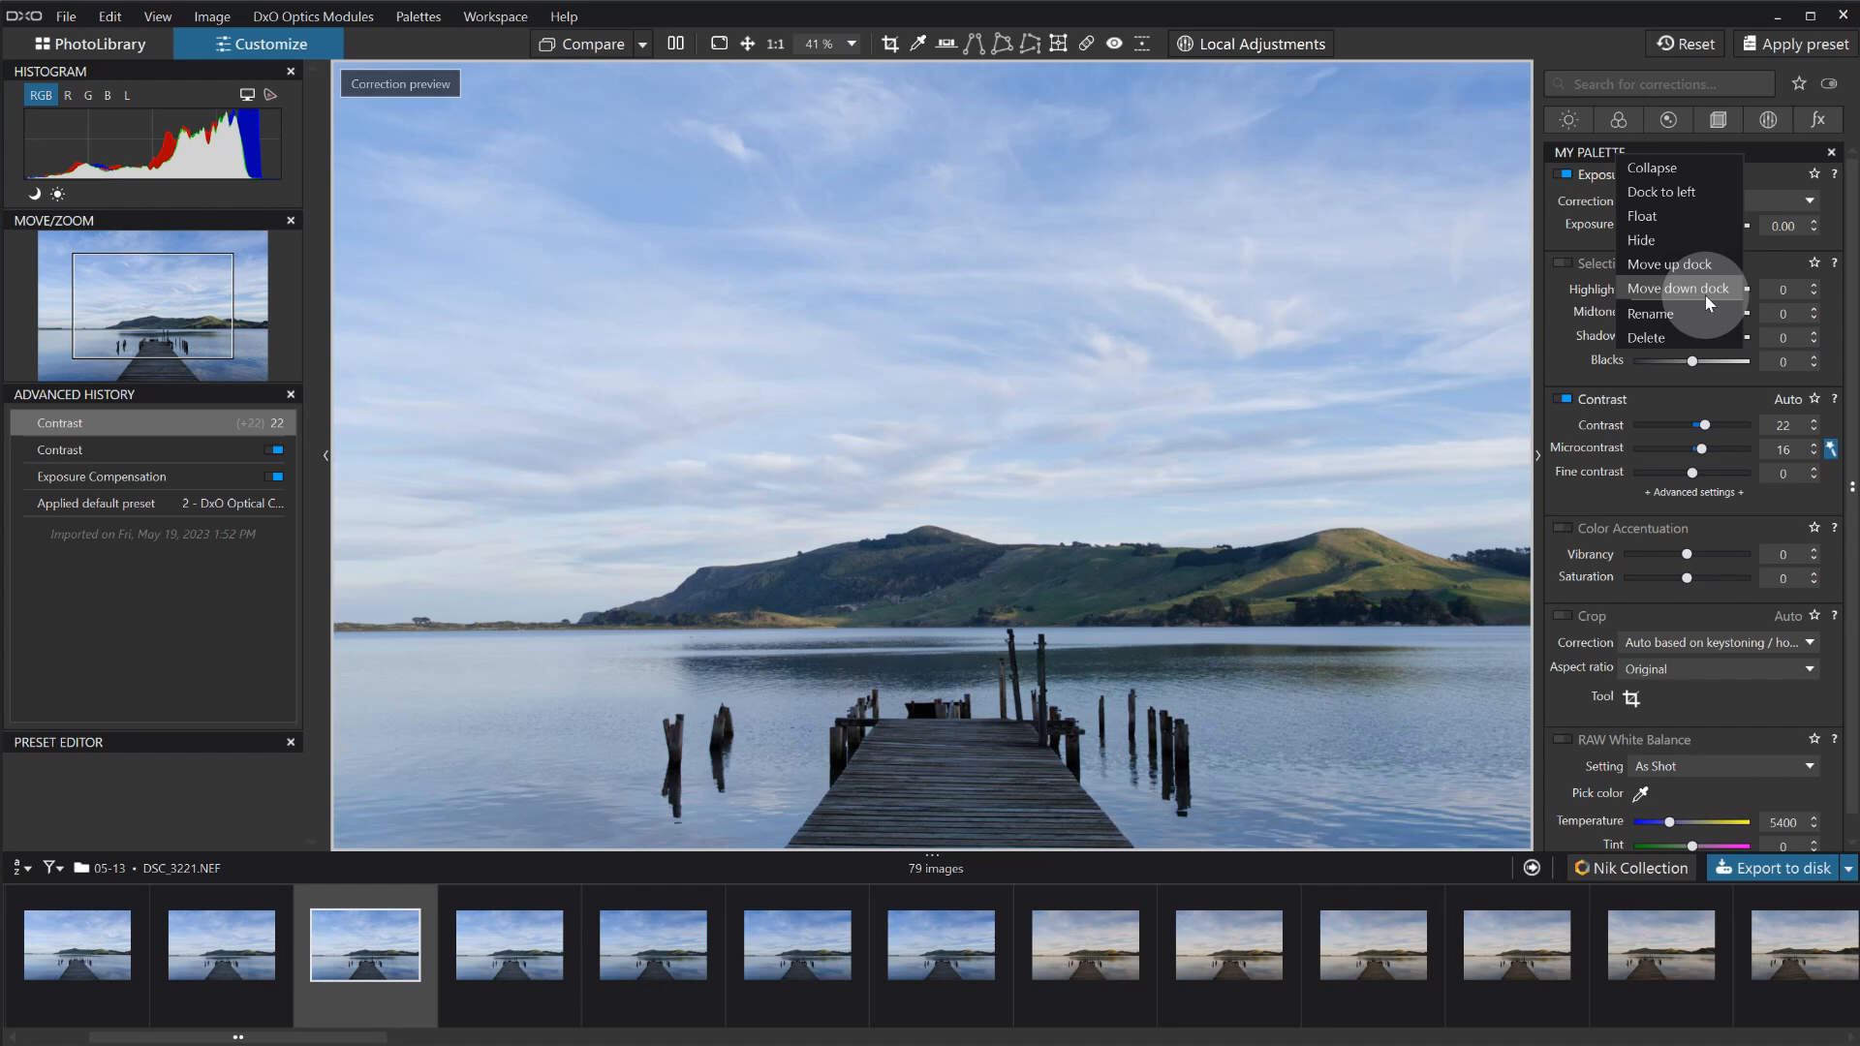
{"action": "left_click", "coordinate": [1672, 339]}
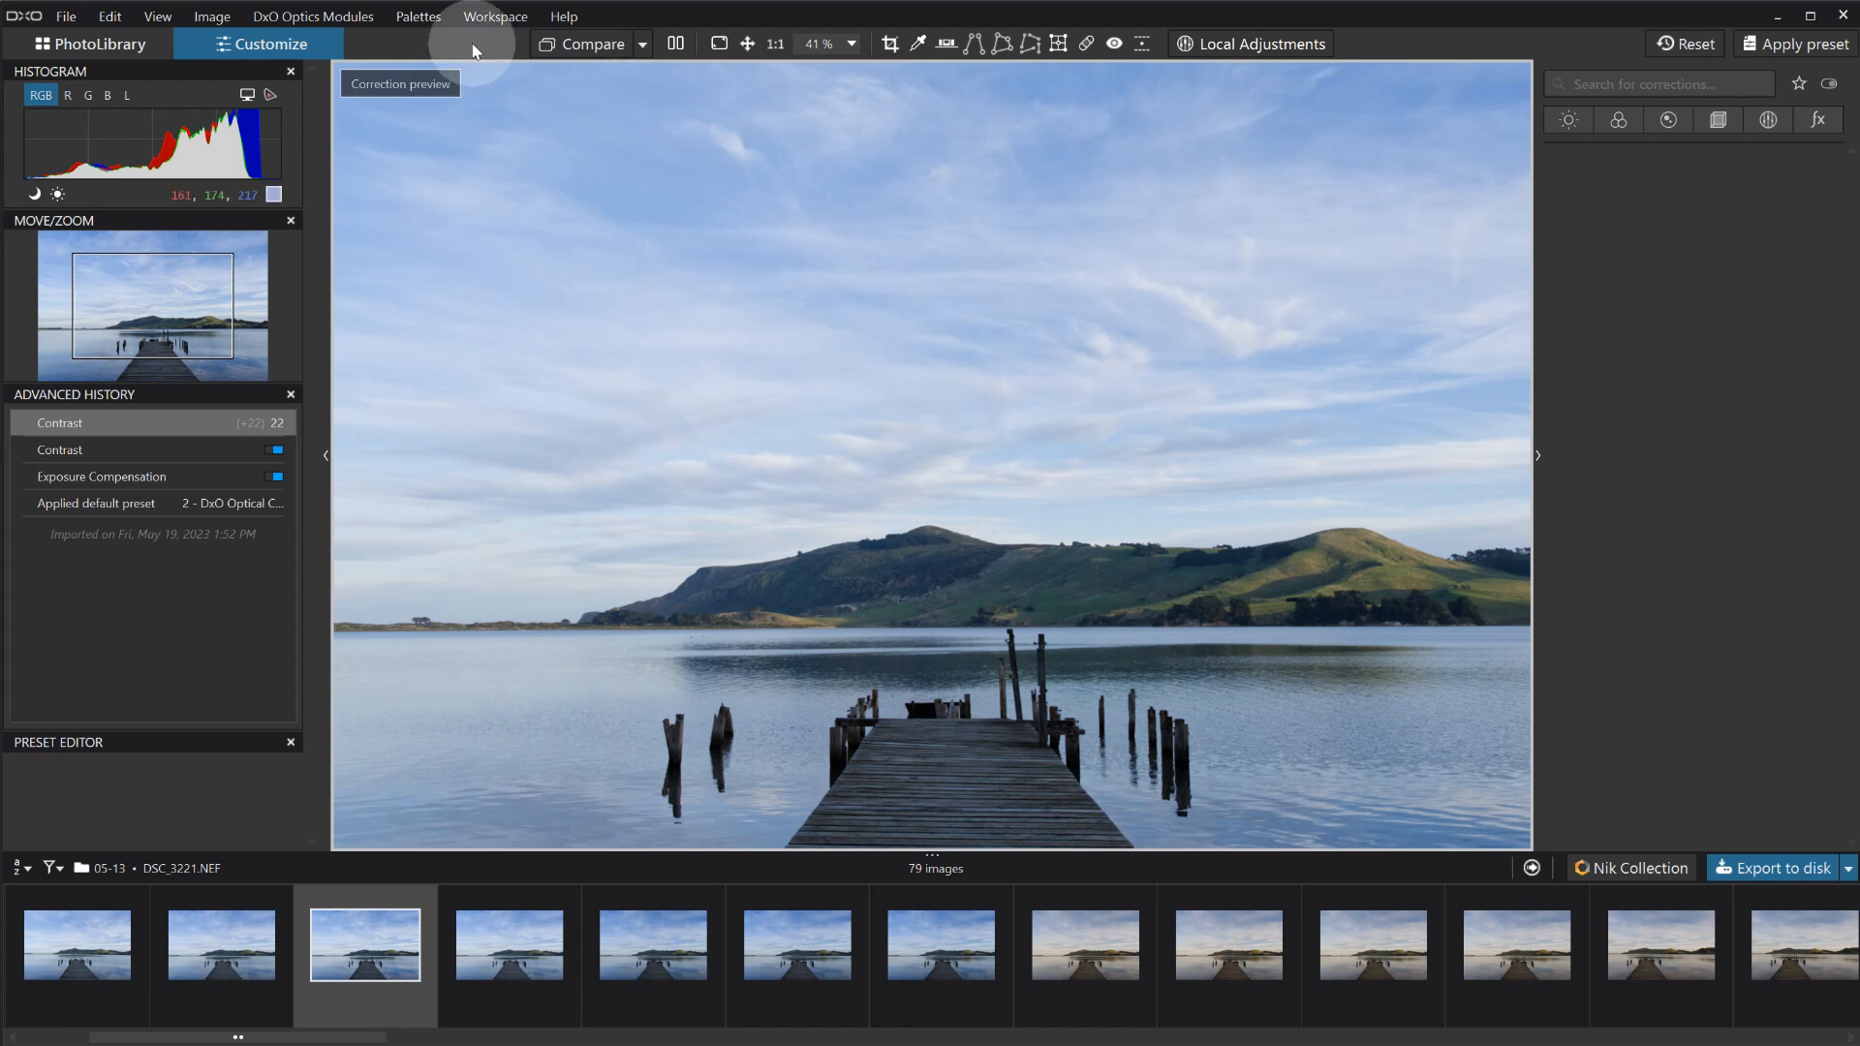
{"action": "left_click", "coordinate": [419, 16]}
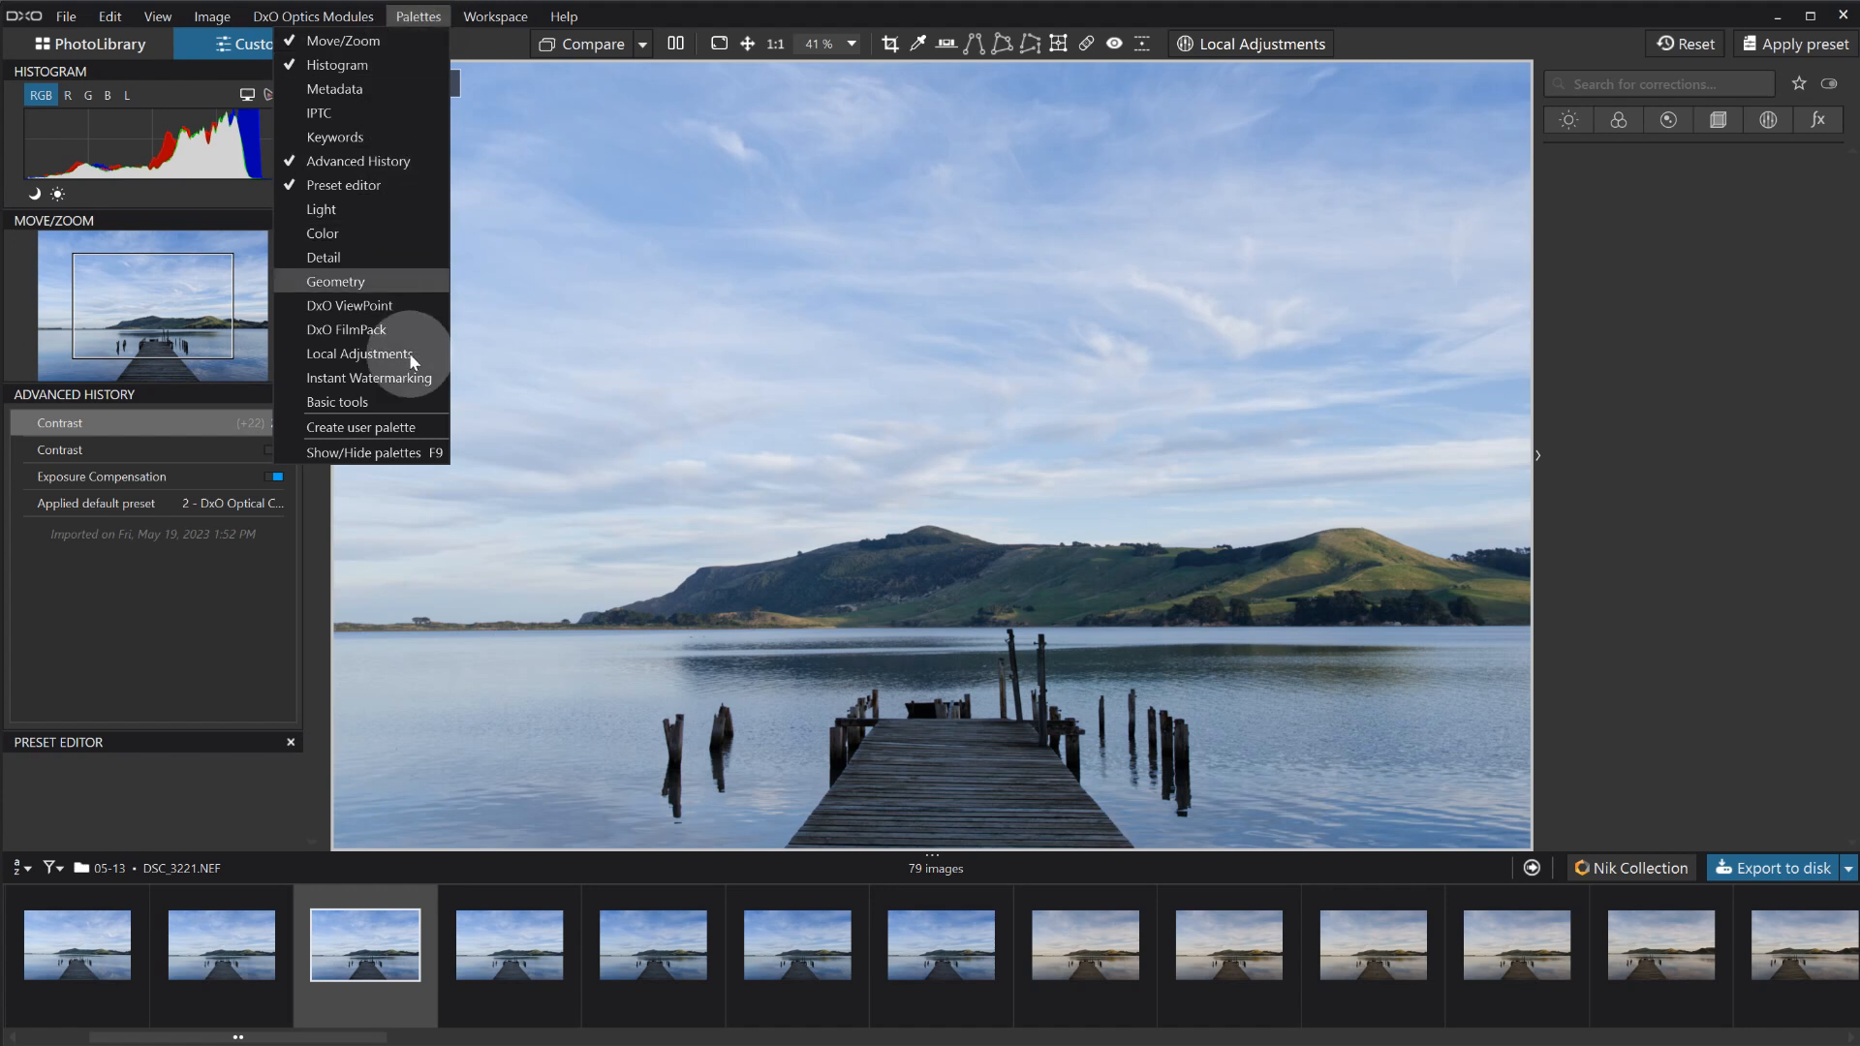
{"action": "left_click", "coordinate": [354, 411]}
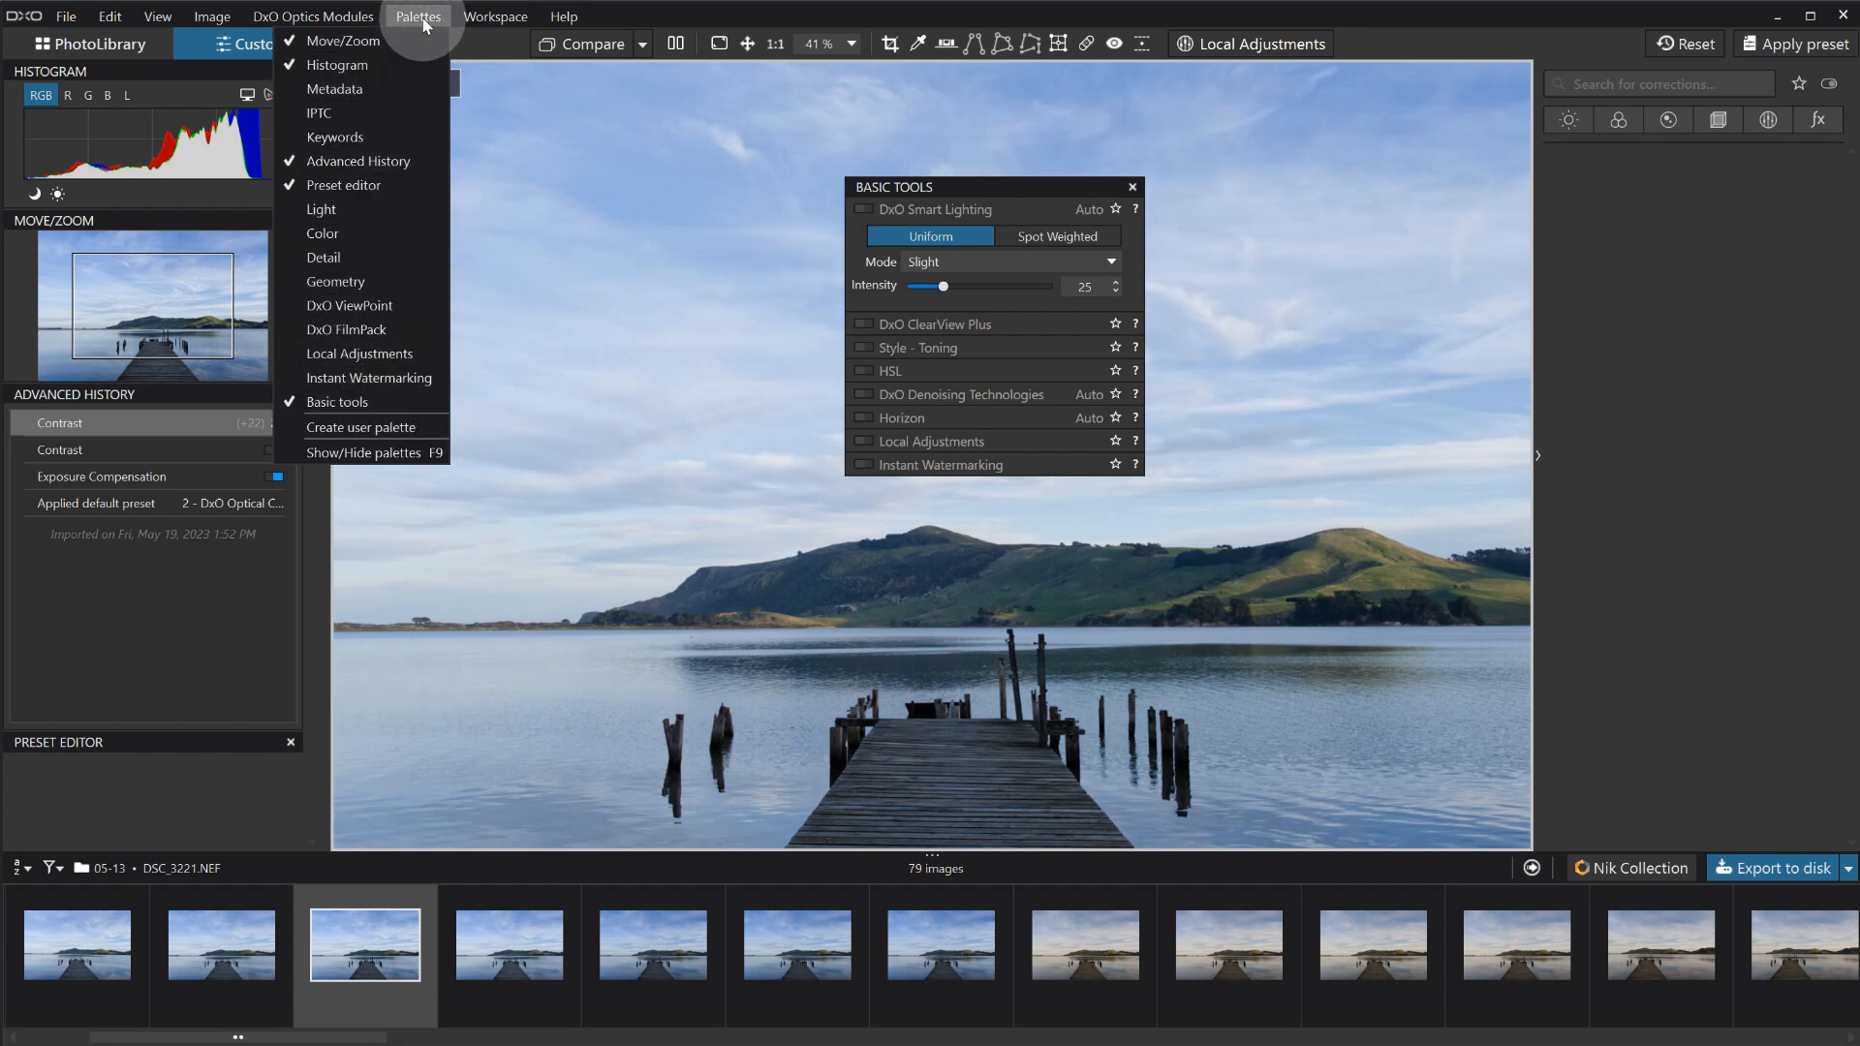
Restore the DxO Standard workspace layout and show only the light corrections.
{"action": "mouse_move", "coordinate": [479, 20]}
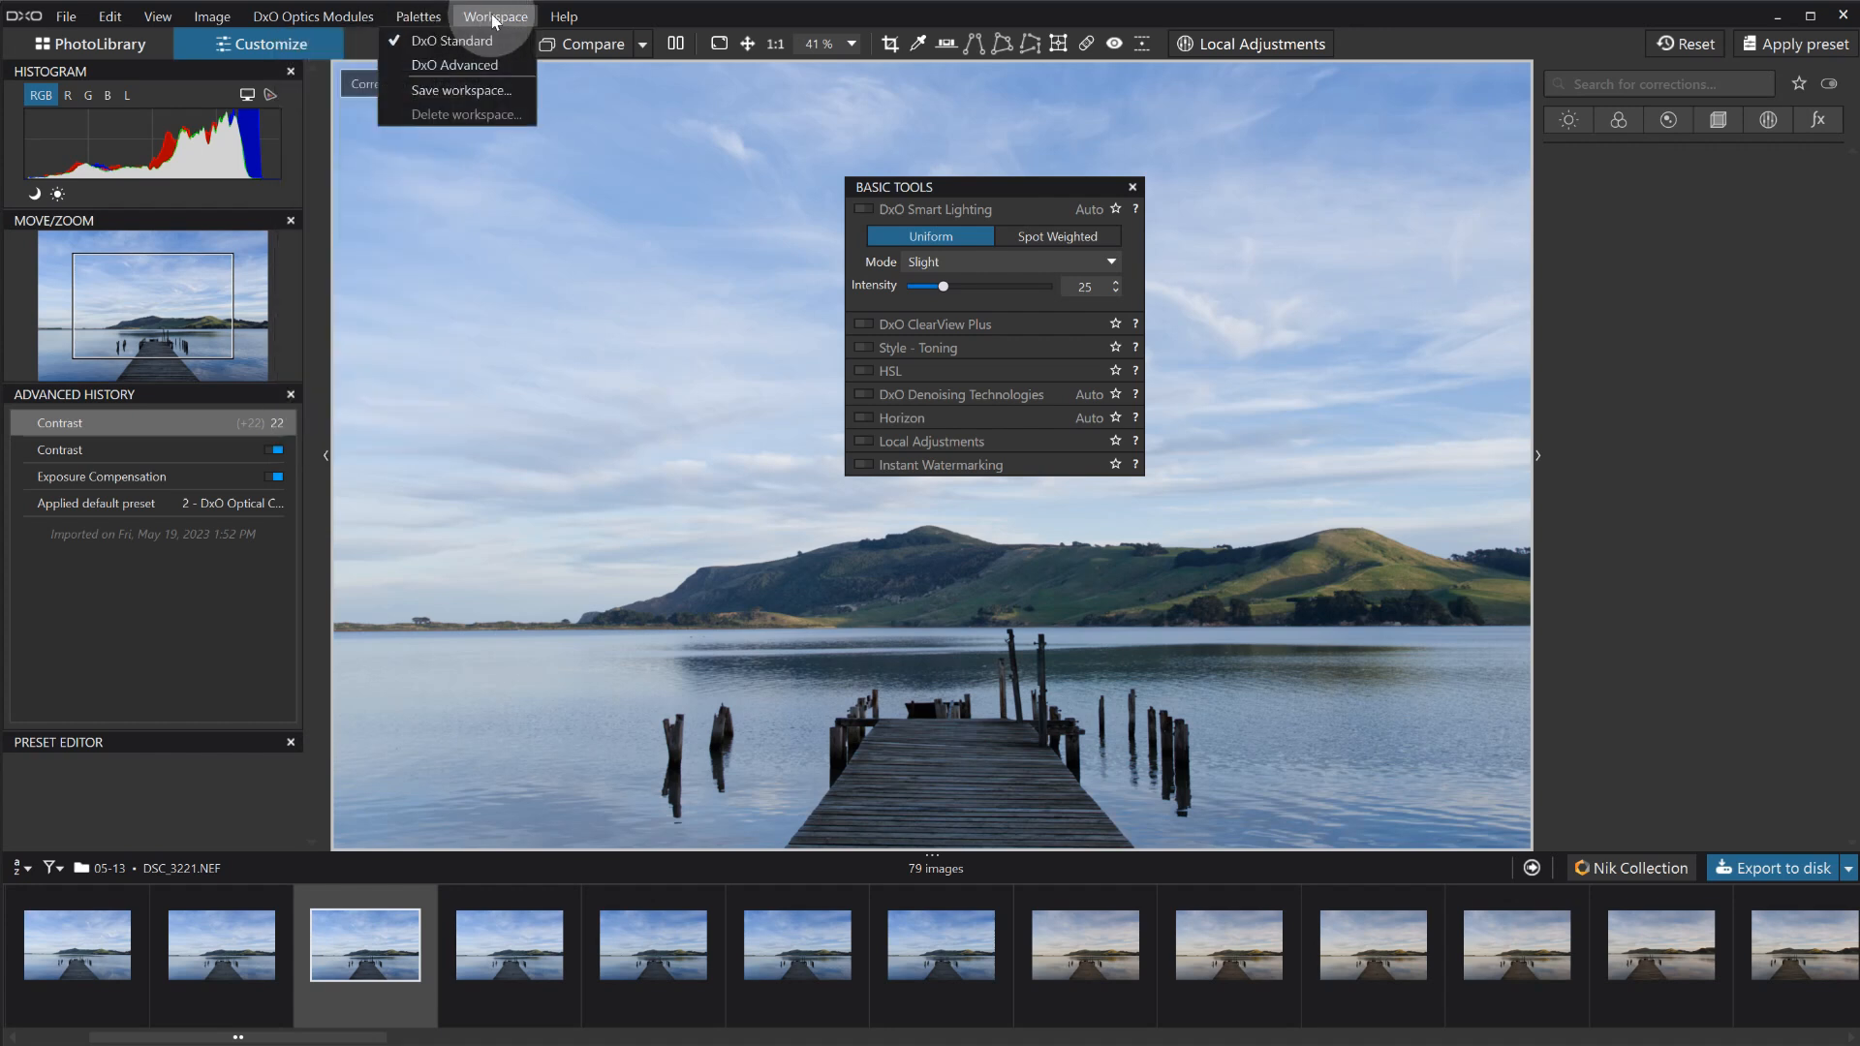
{"action": "left_click", "coordinate": [452, 39]}
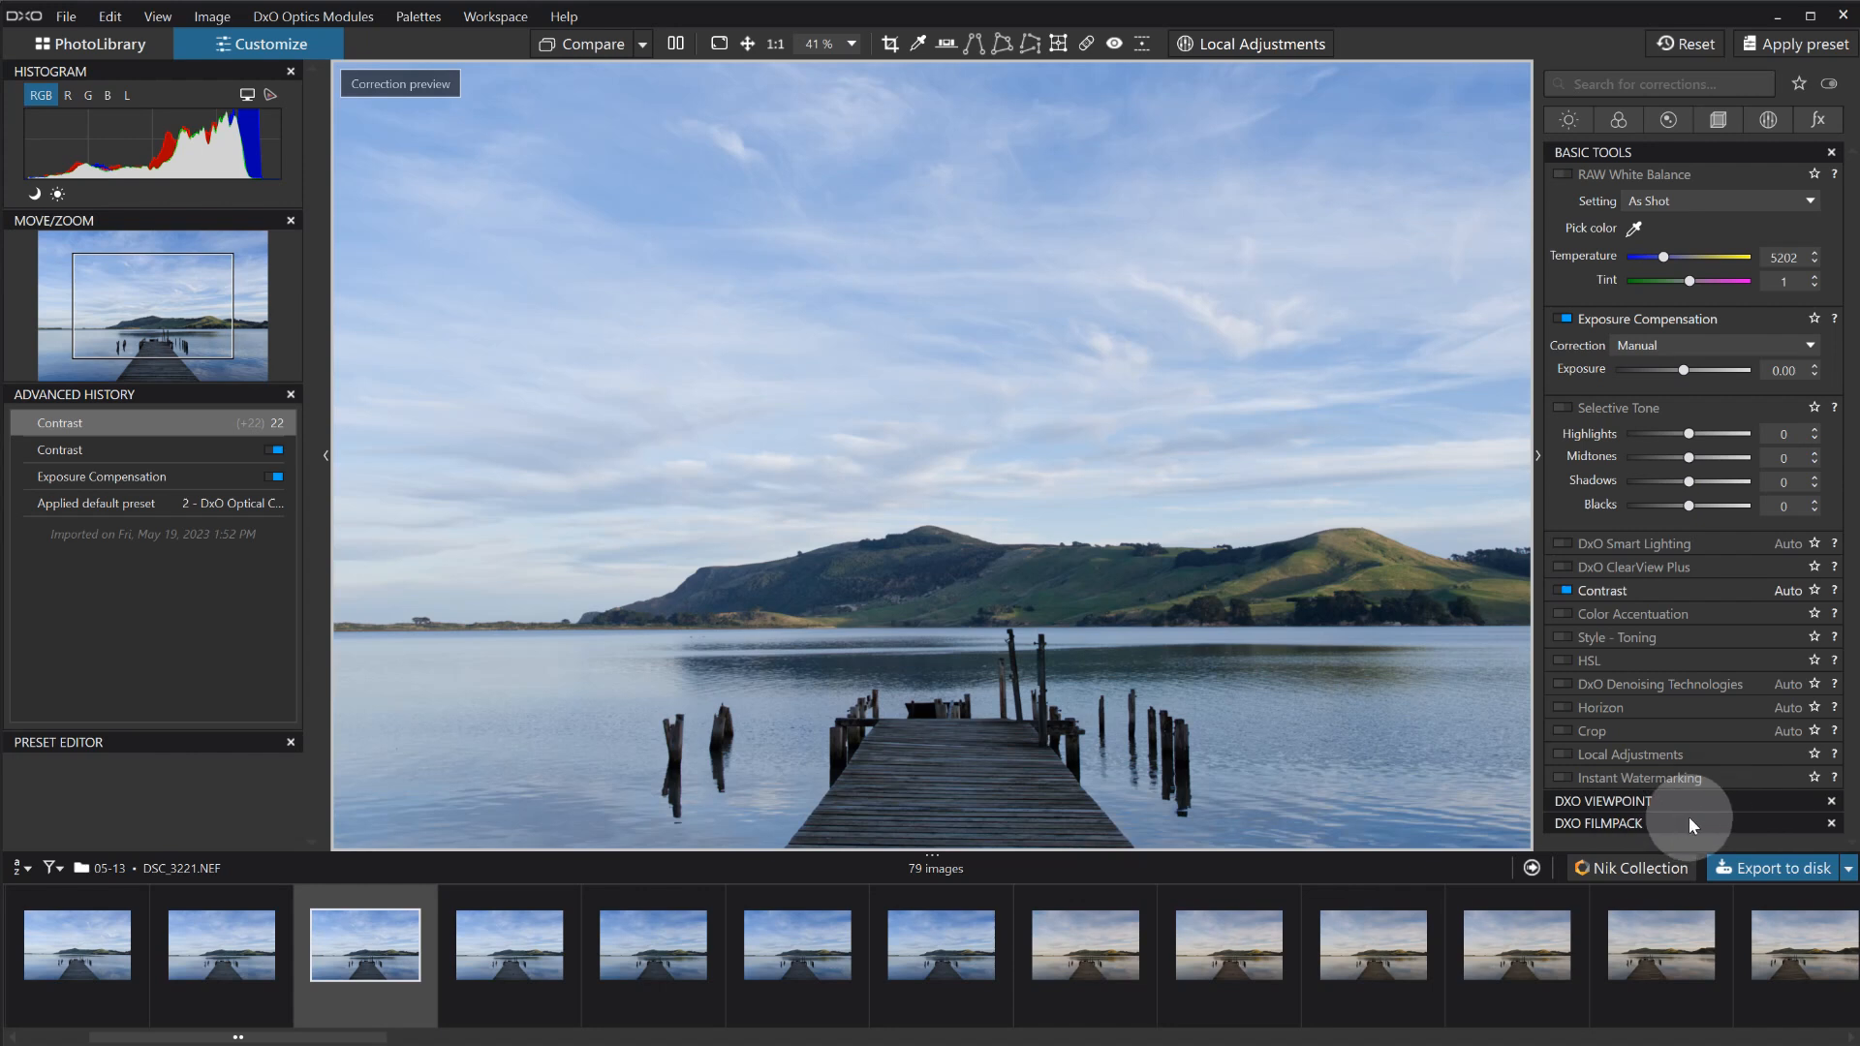
{"action": "left_click", "coordinate": [1569, 120]}
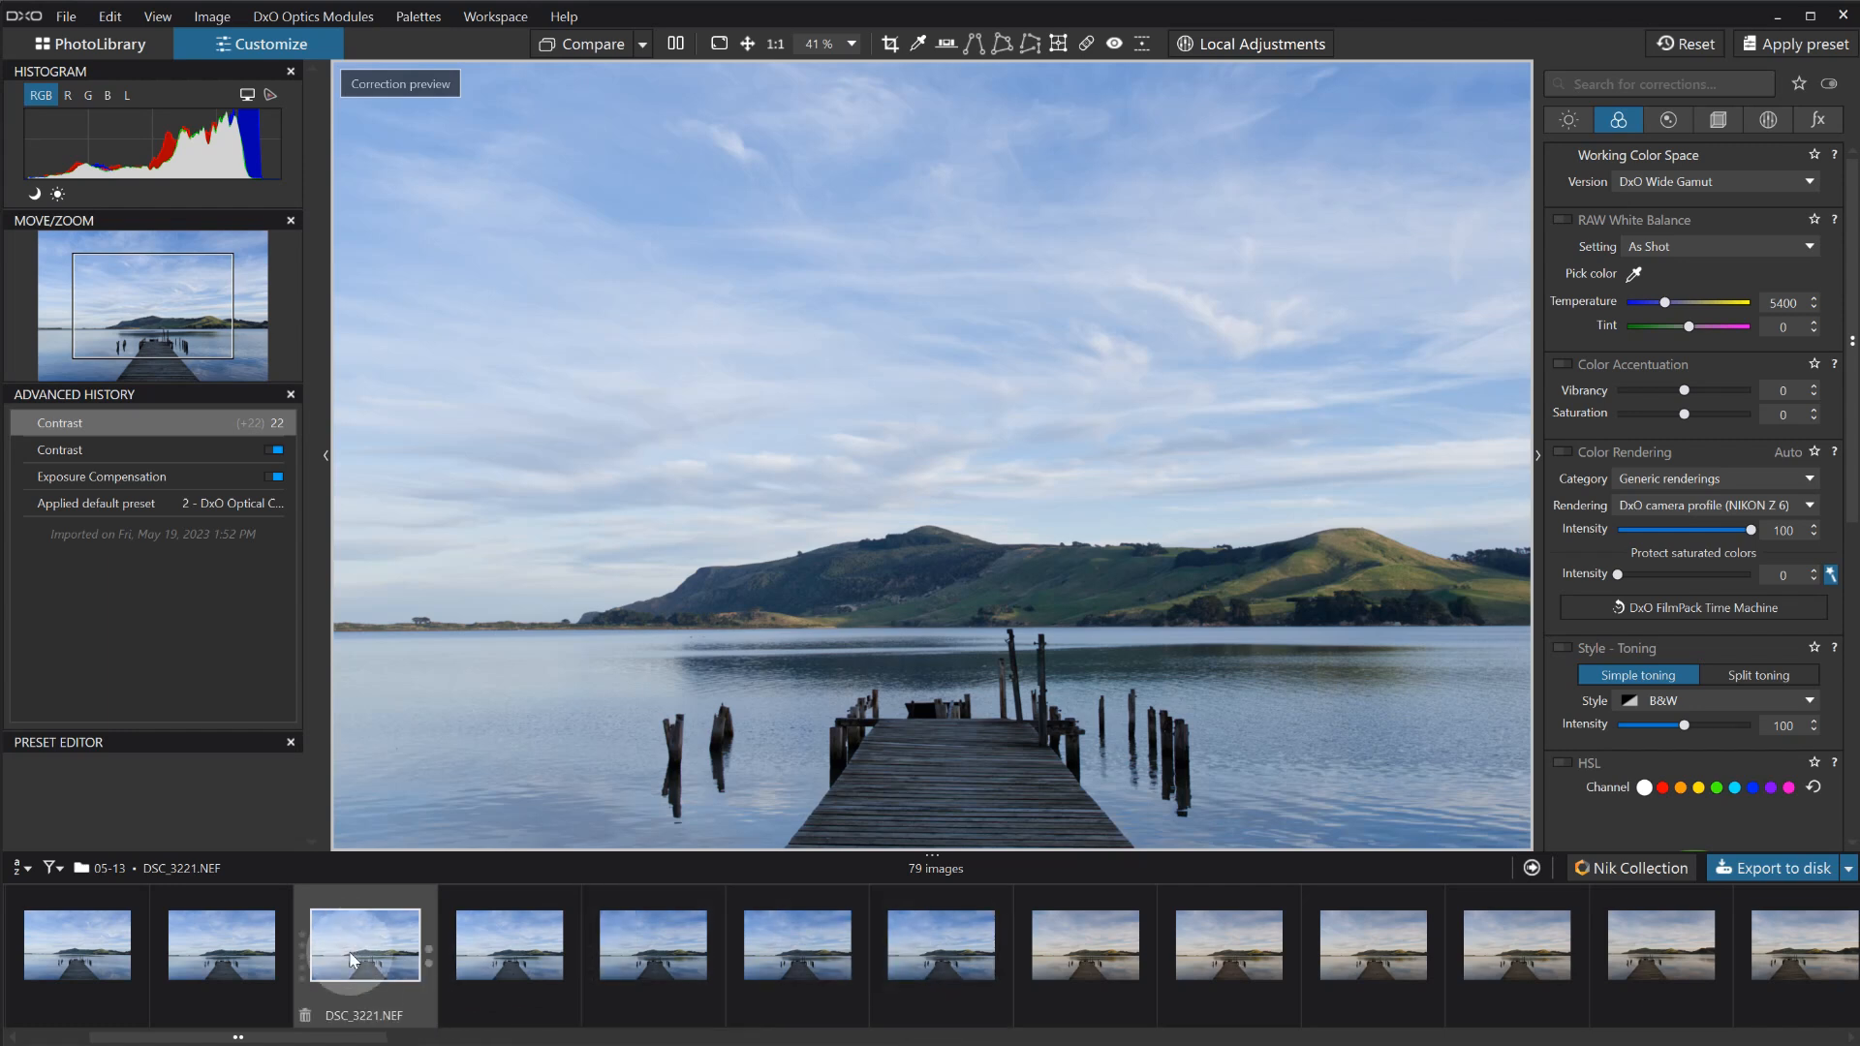
On photo DSC_3219.NEF, set Exposure Compensation to Highlight Priority - Medium and enable DxO Smart Lighting.
{"action": "left_click", "coordinate": [87, 957]}
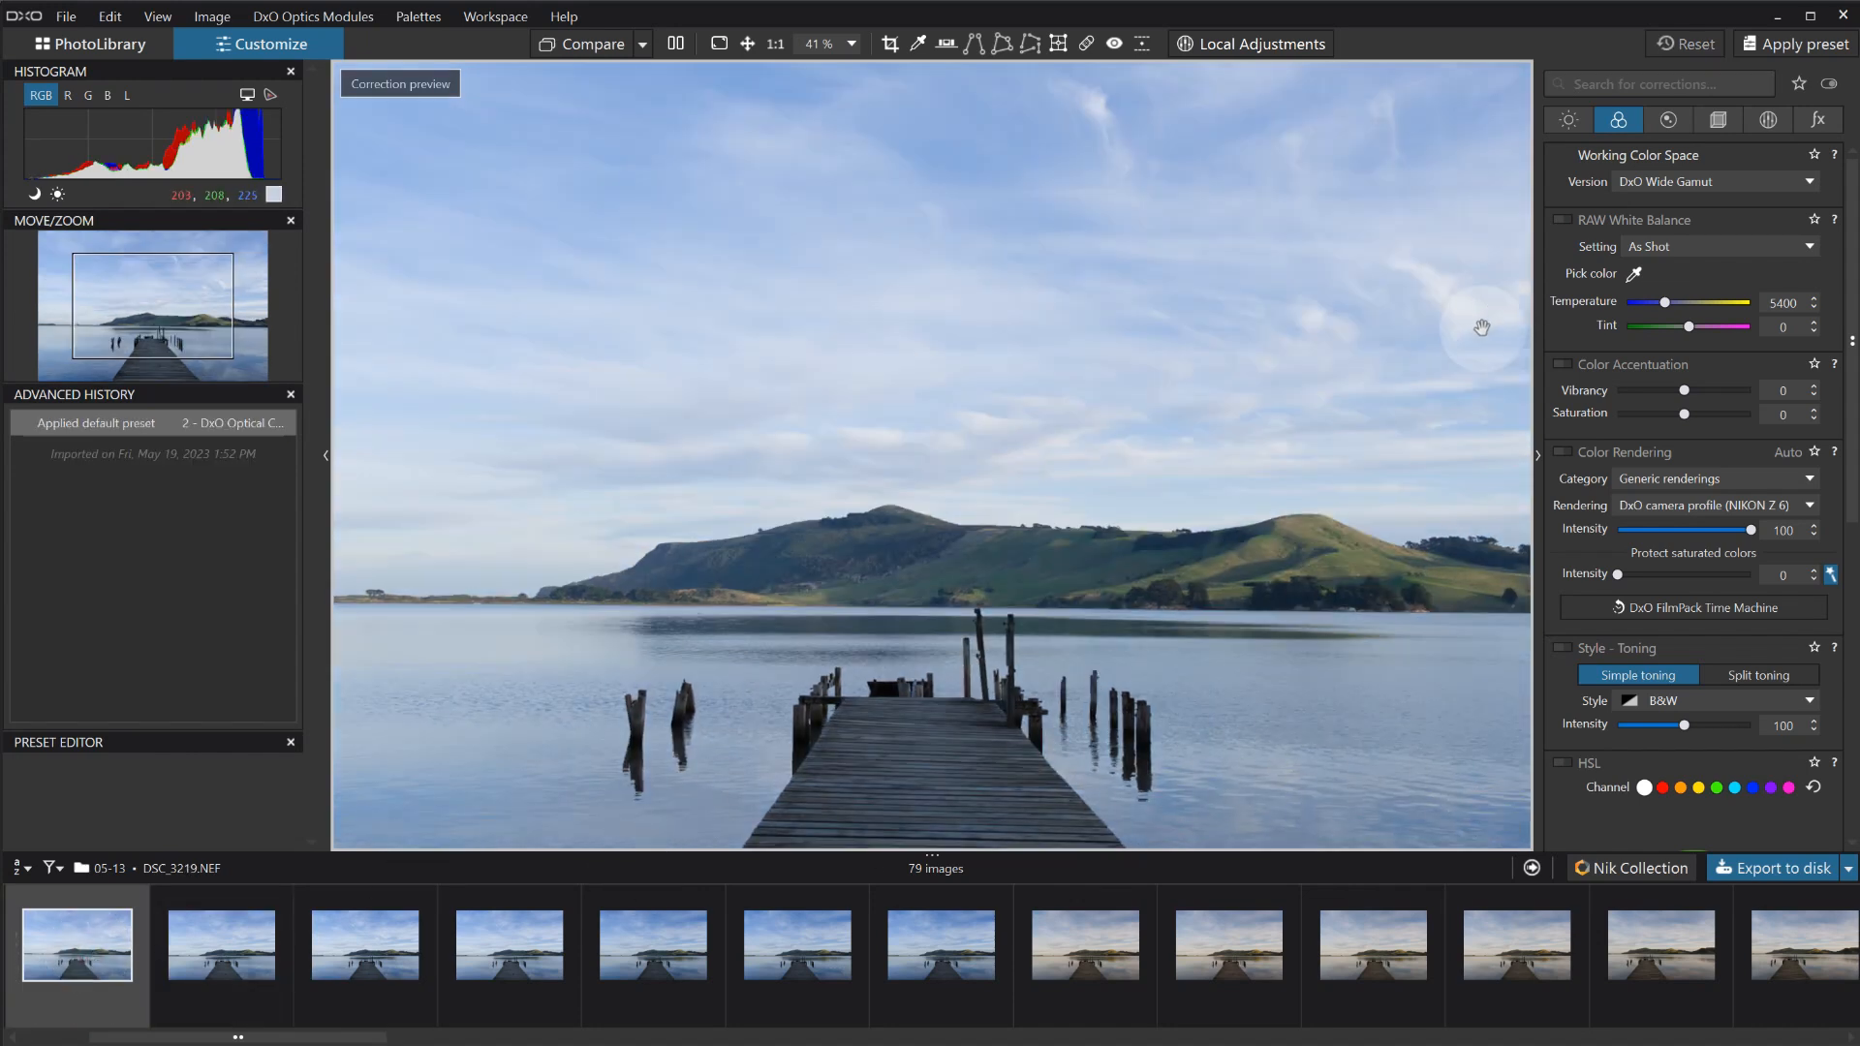
{"action": "left_click", "coordinate": [1554, 120]}
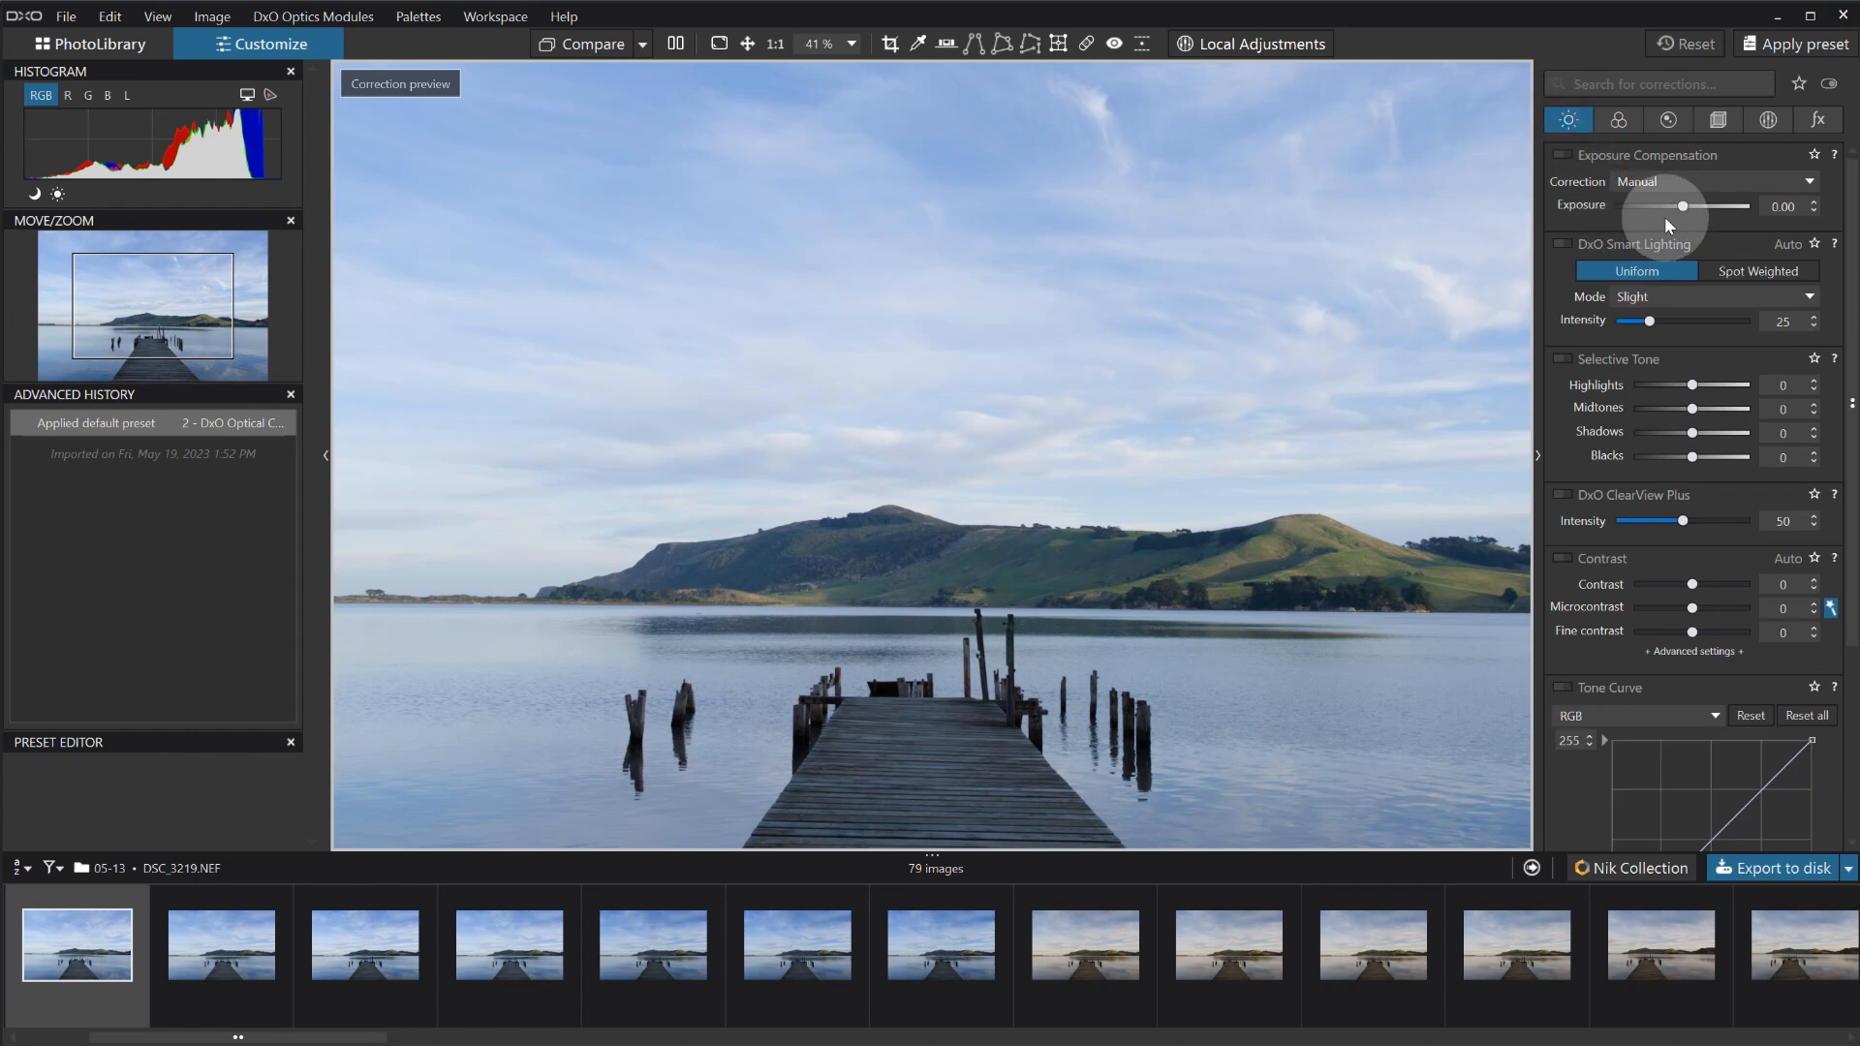
{"action": "left_click", "coordinate": [1677, 180]}
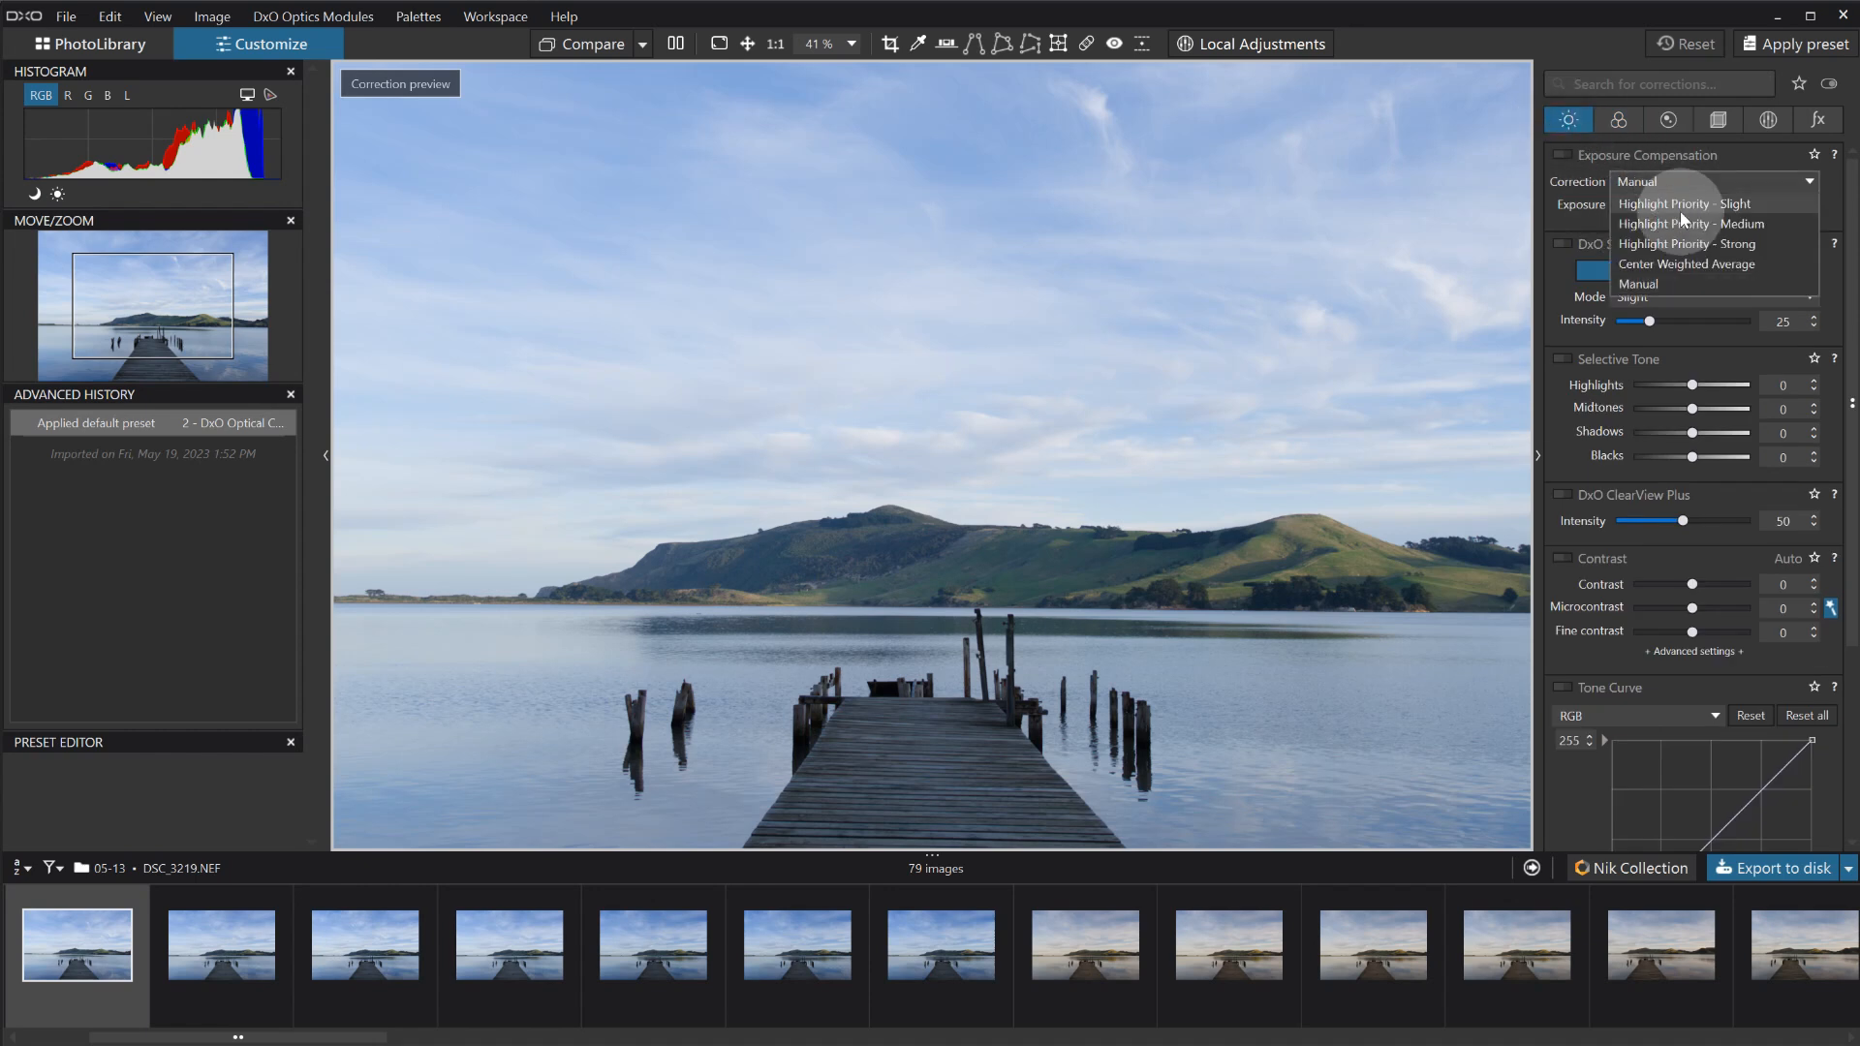
{"action": "left_click", "coordinate": [1666, 203]}
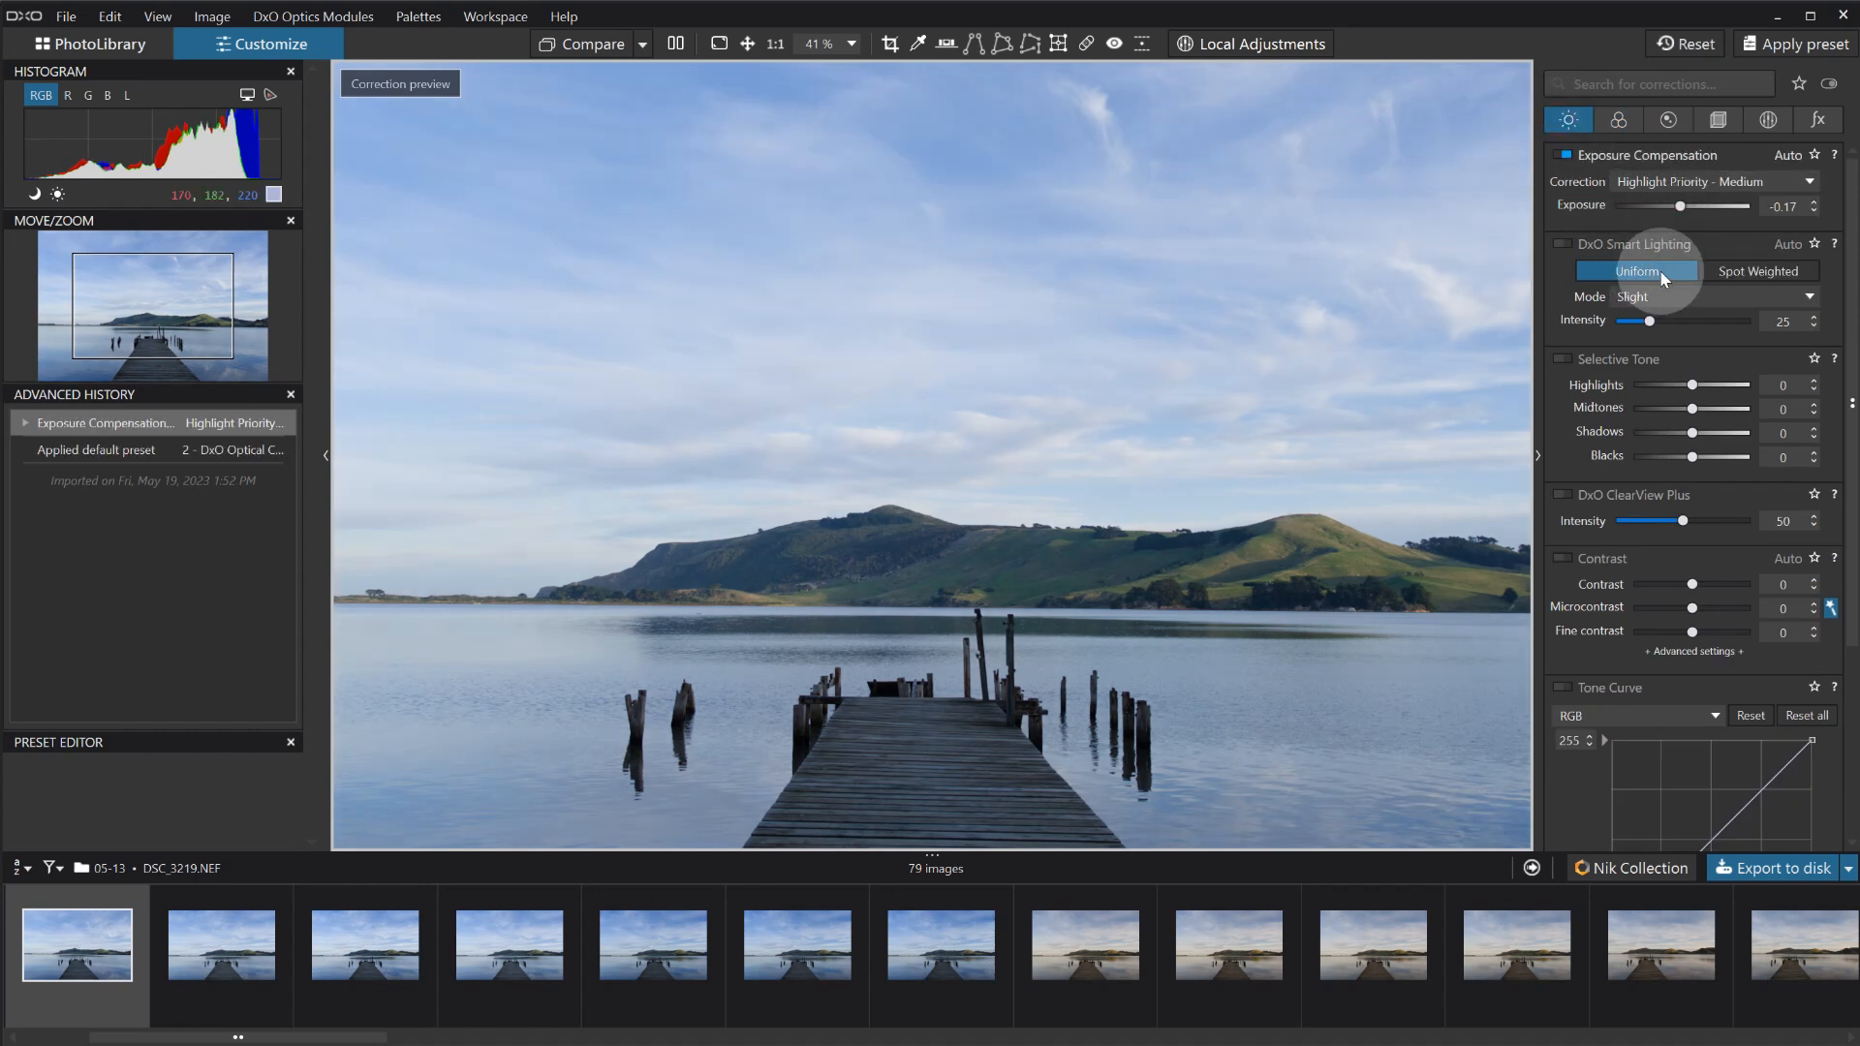
{"action": "left_click", "coordinate": [1564, 242]}
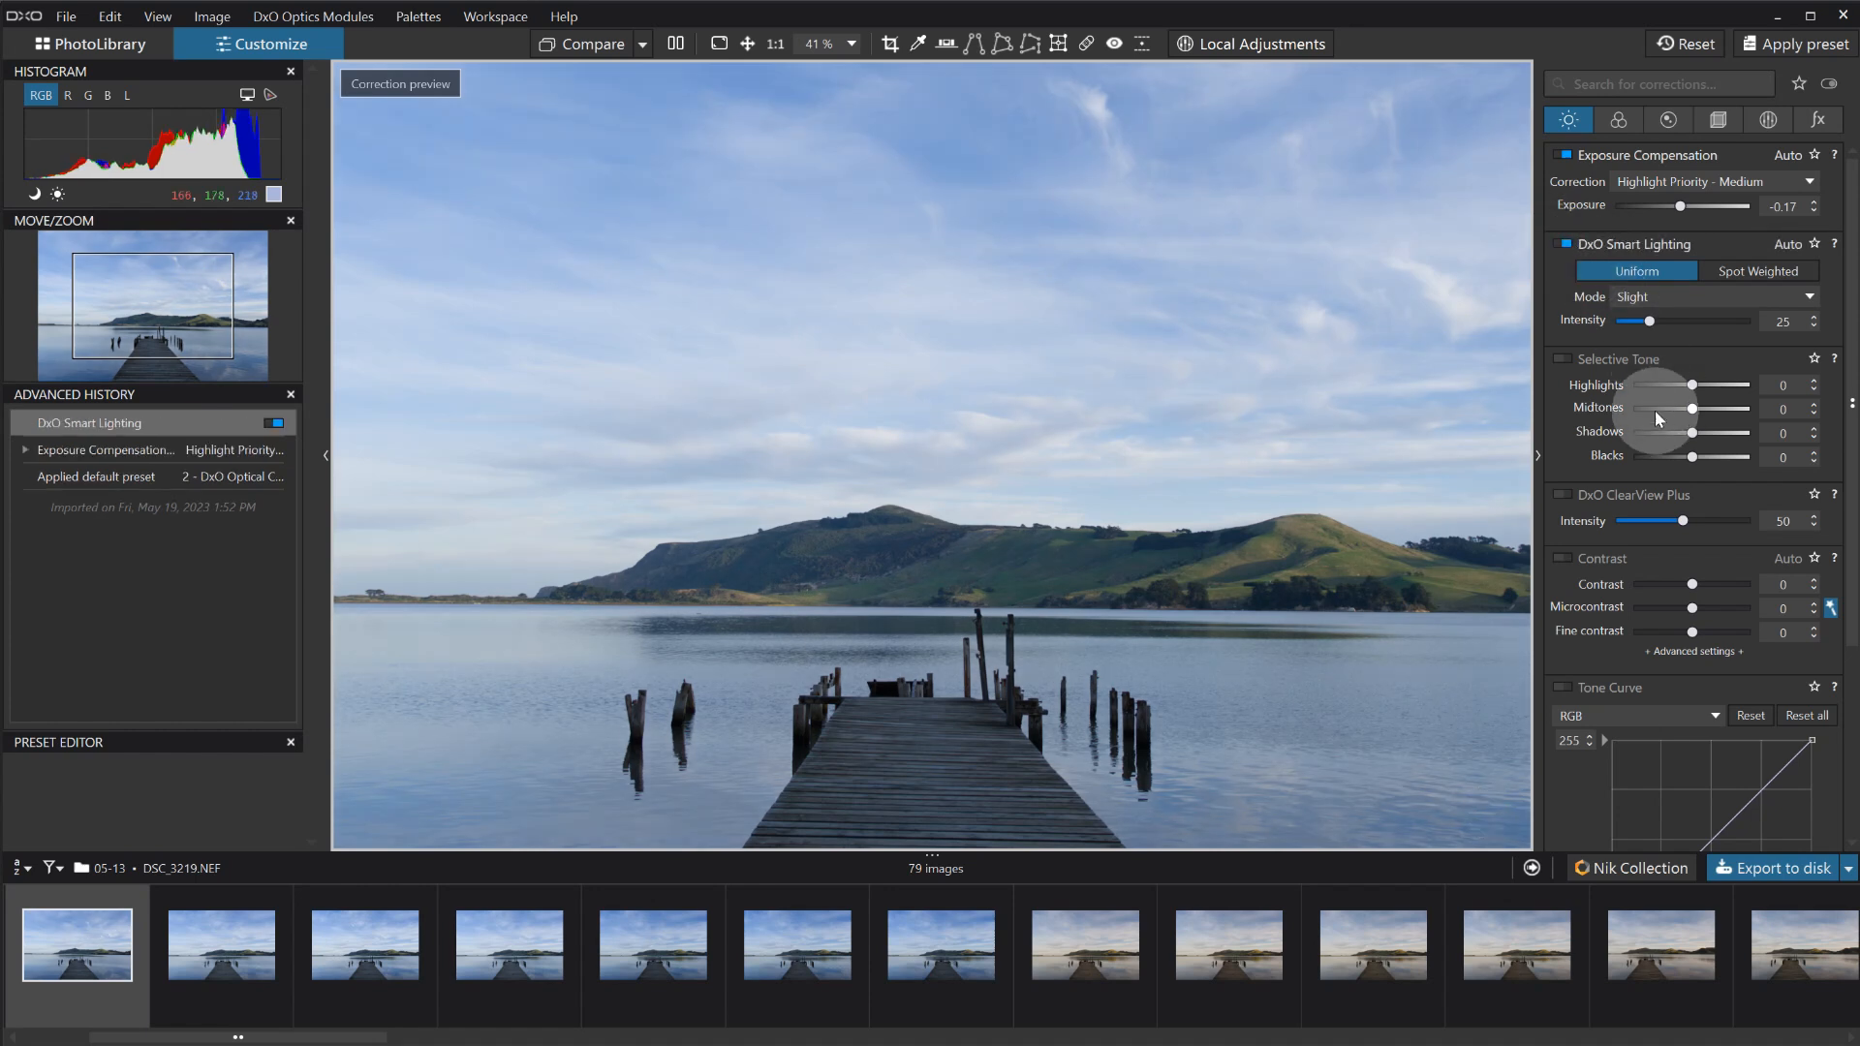
Set the Selective Tone midtones to 33 and the blacks to -8.
{"action": "left_click_drag", "start_coordinate": [1691, 408], "coordinate": [1715, 415]}
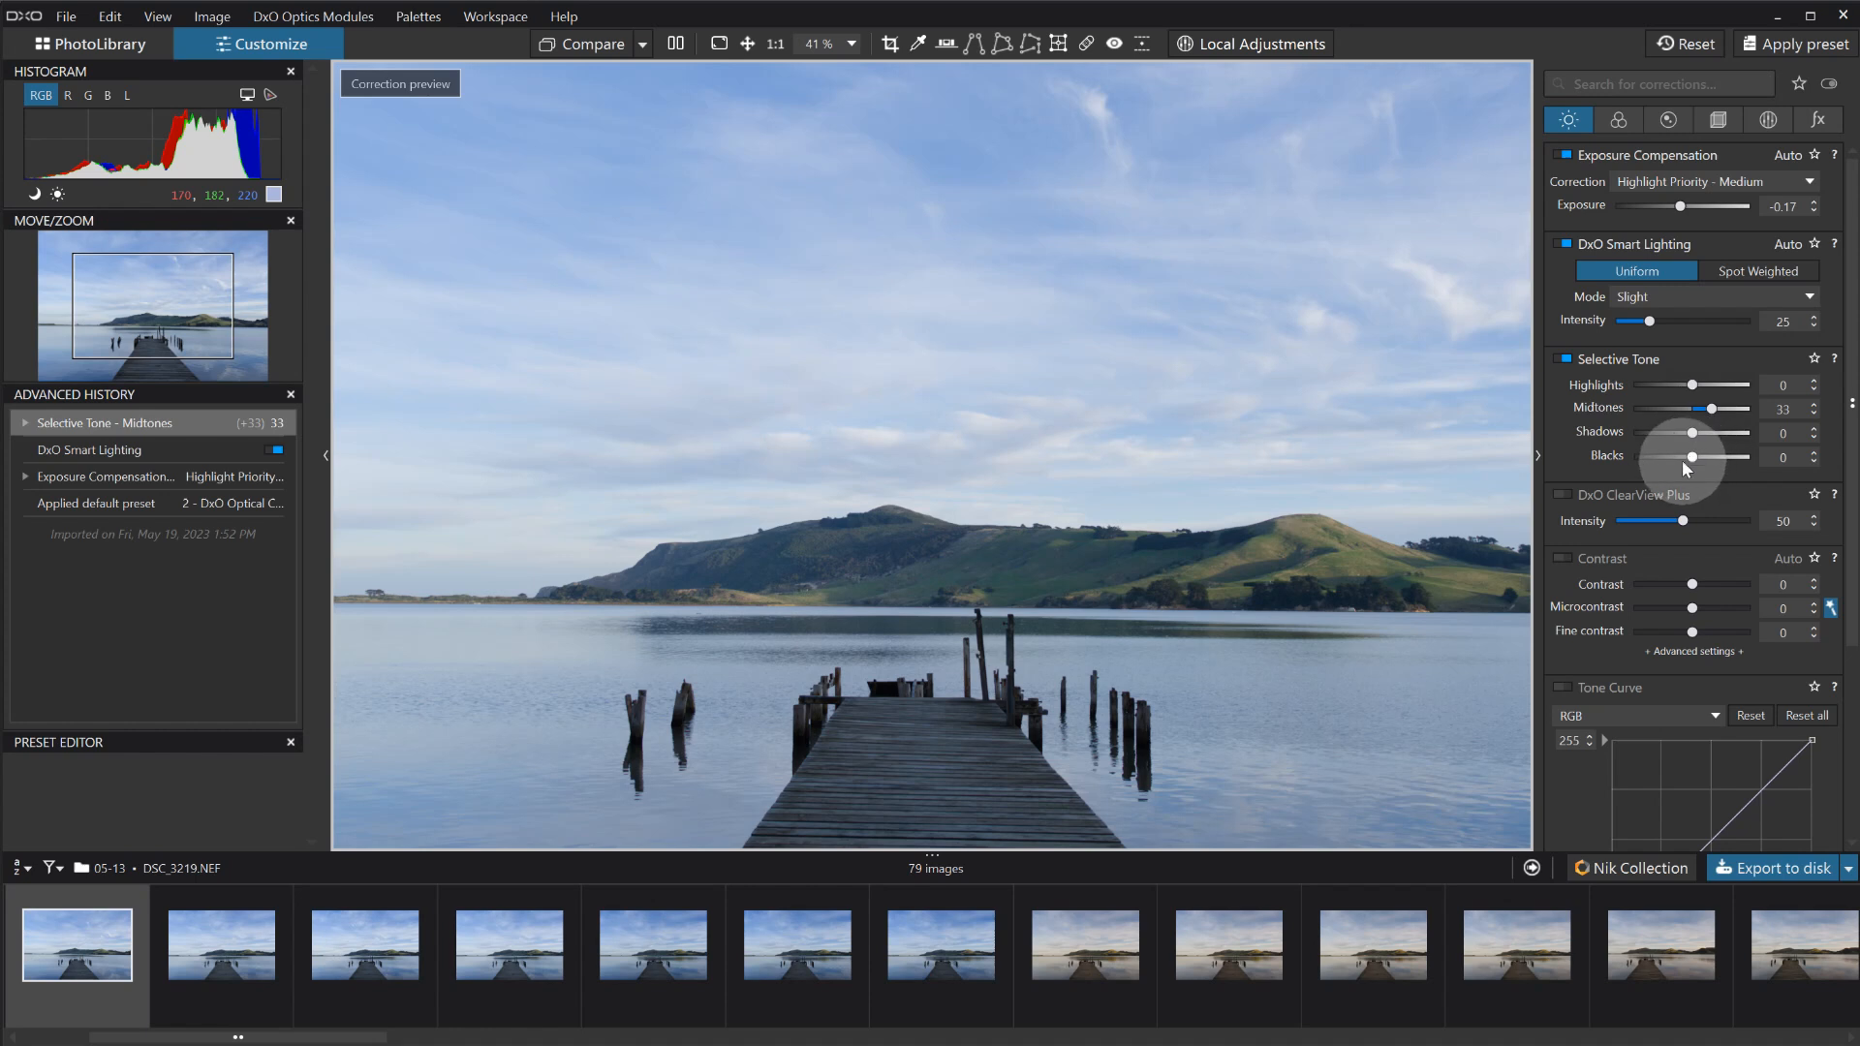
{"action": "left_click", "coordinate": [1814, 462]}
{"action": "left_click", "coordinate": [1815, 462]}
{"action": "left_click", "coordinate": [1817, 463]}
{"action": "left_click", "coordinate": [1817, 463]}
{"action": "left_click", "coordinate": [1818, 463]}
{"action": "left_click", "coordinate": [1818, 463]}
{"action": "left_click", "coordinate": [1817, 463]}
{"action": "left_click", "coordinate": [1817, 463]}
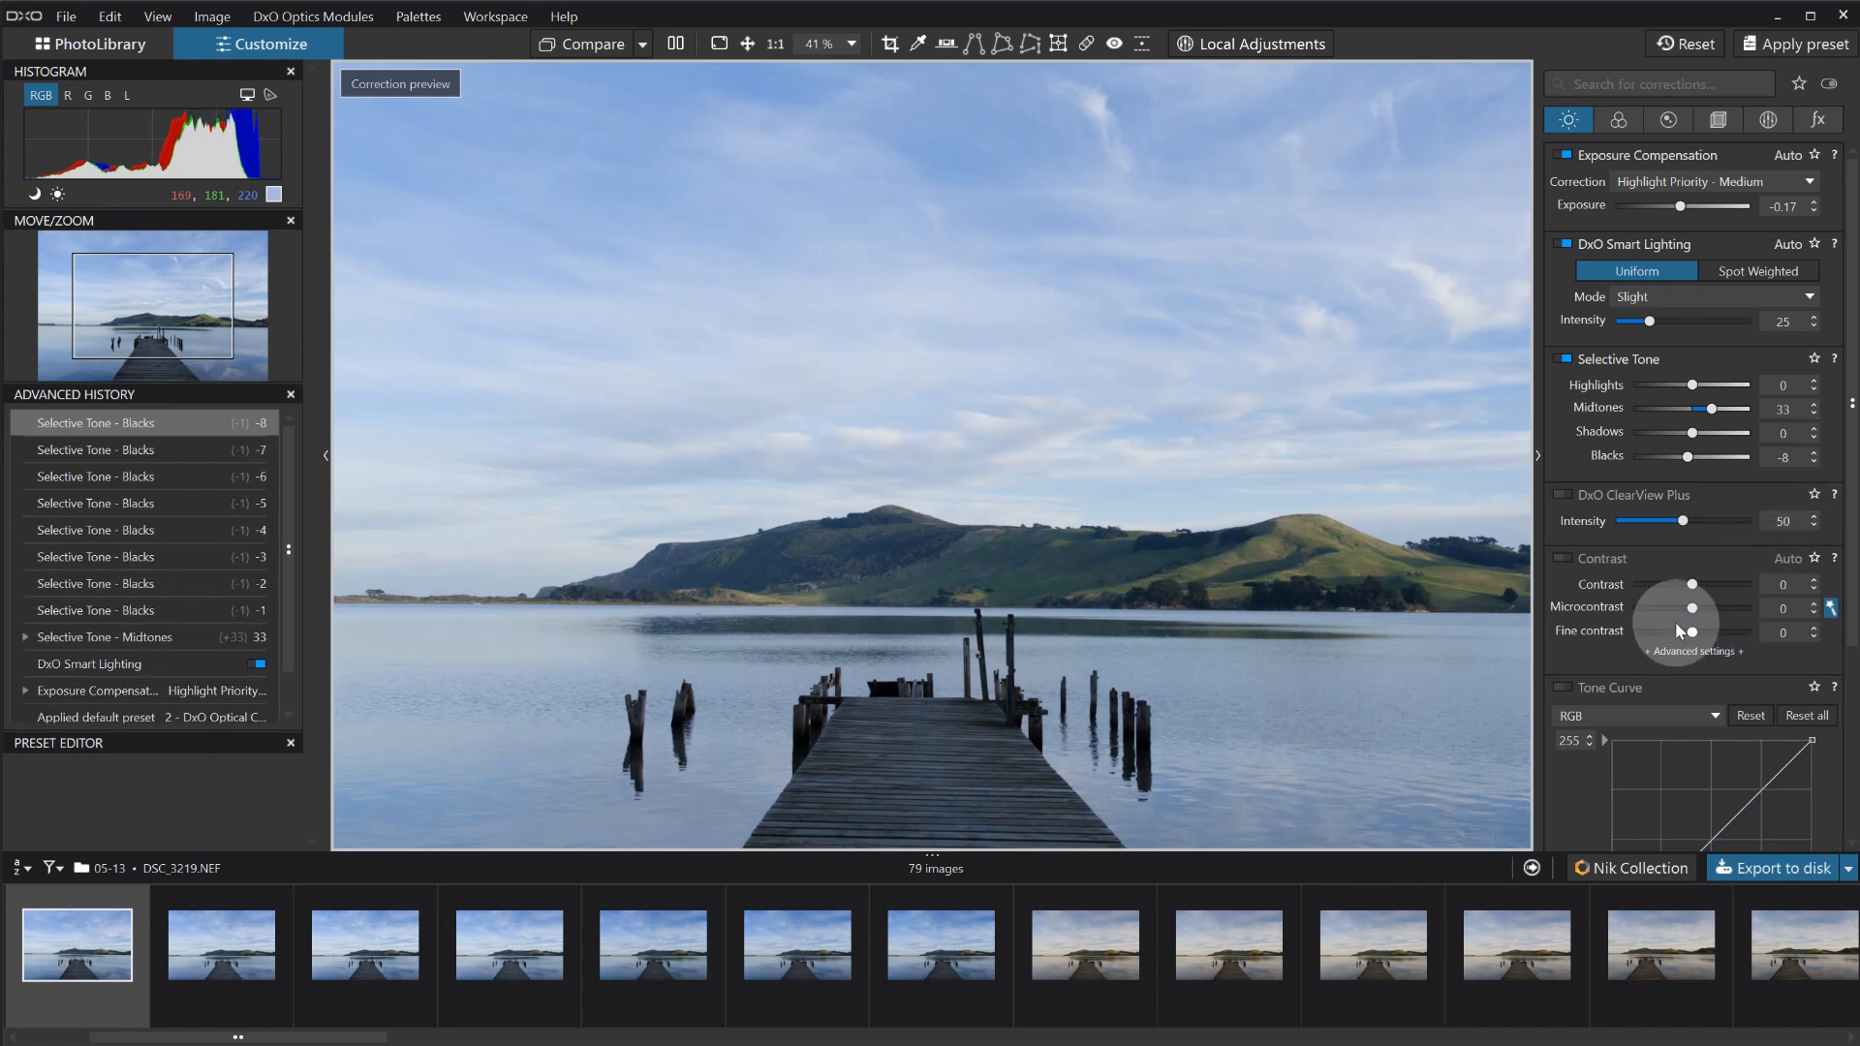
Set the contrast to 20 and the microcontrast to 16.
{"action": "left_click", "coordinate": [1705, 583]}
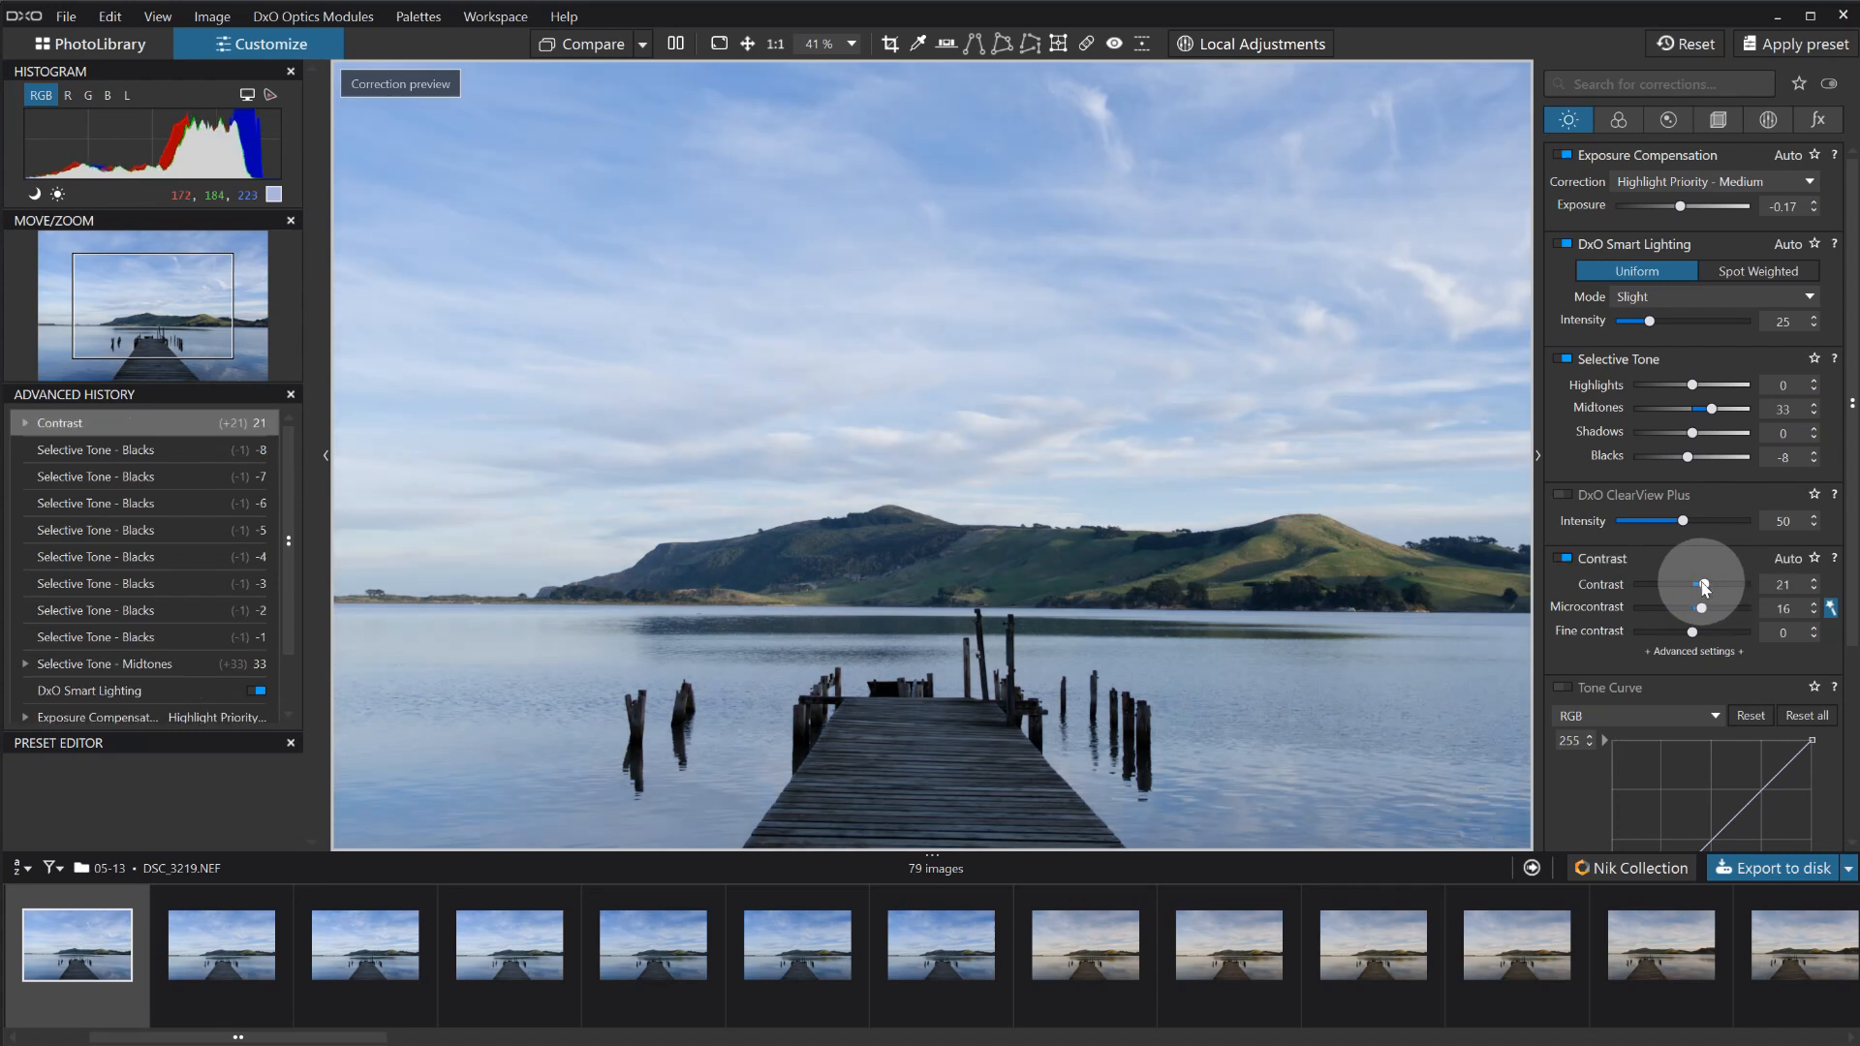
{"action": "left_click", "coordinate": [1814, 590]}
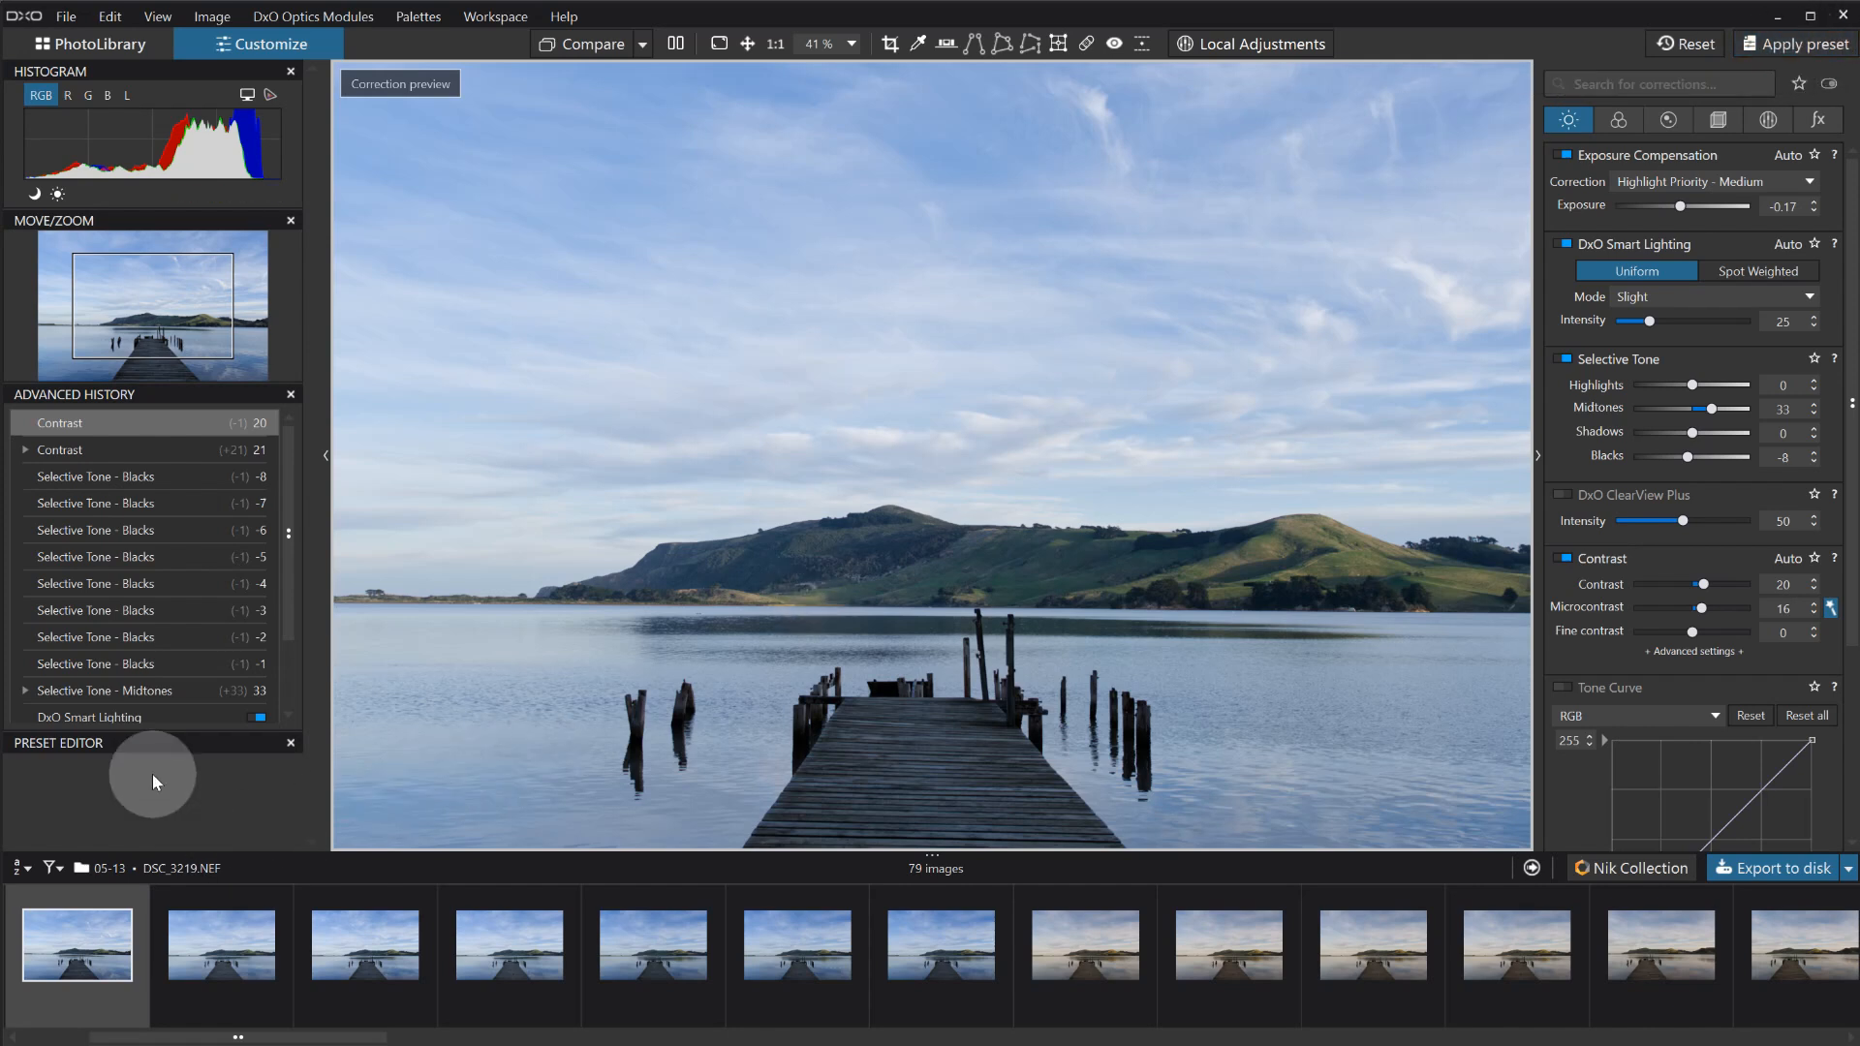
Expand the Preset editor palette and close the Advanced History palette to give it more room.
{"action": "left_click", "coordinate": [107, 744]}
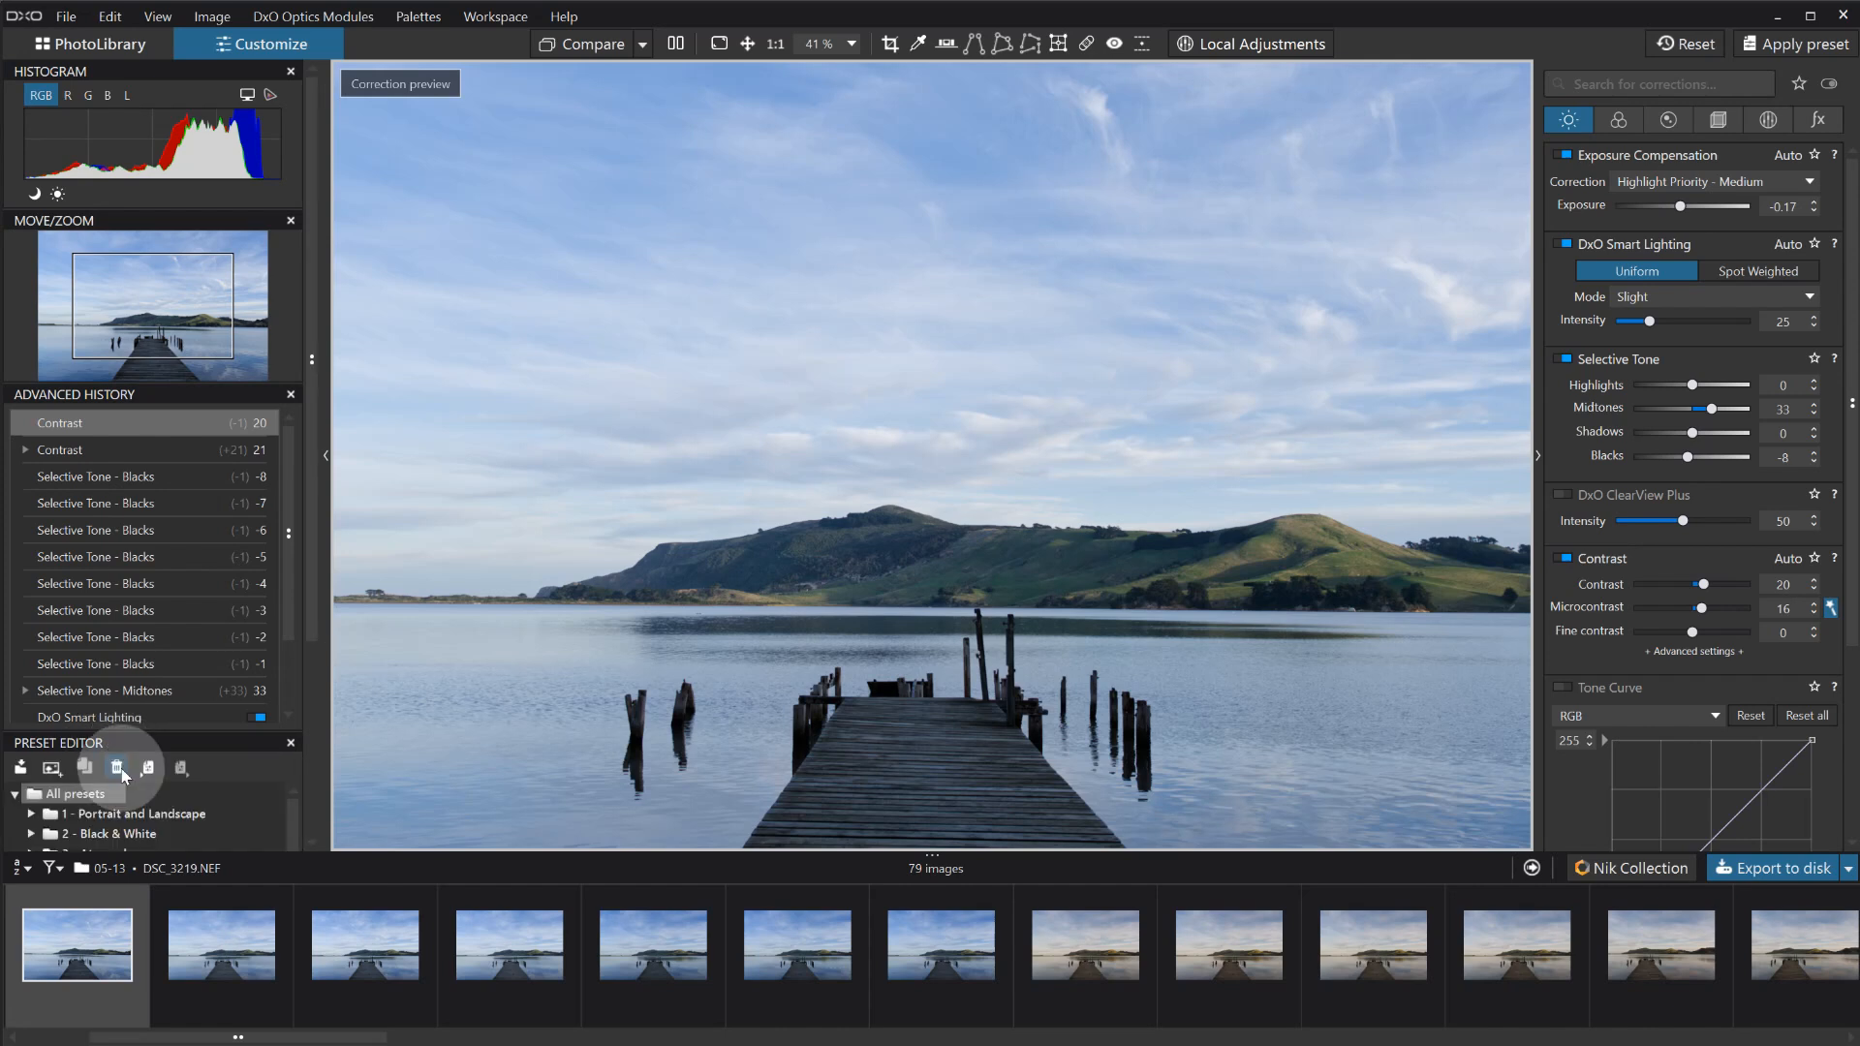
{"action": "left_click", "coordinate": [417, 17]}
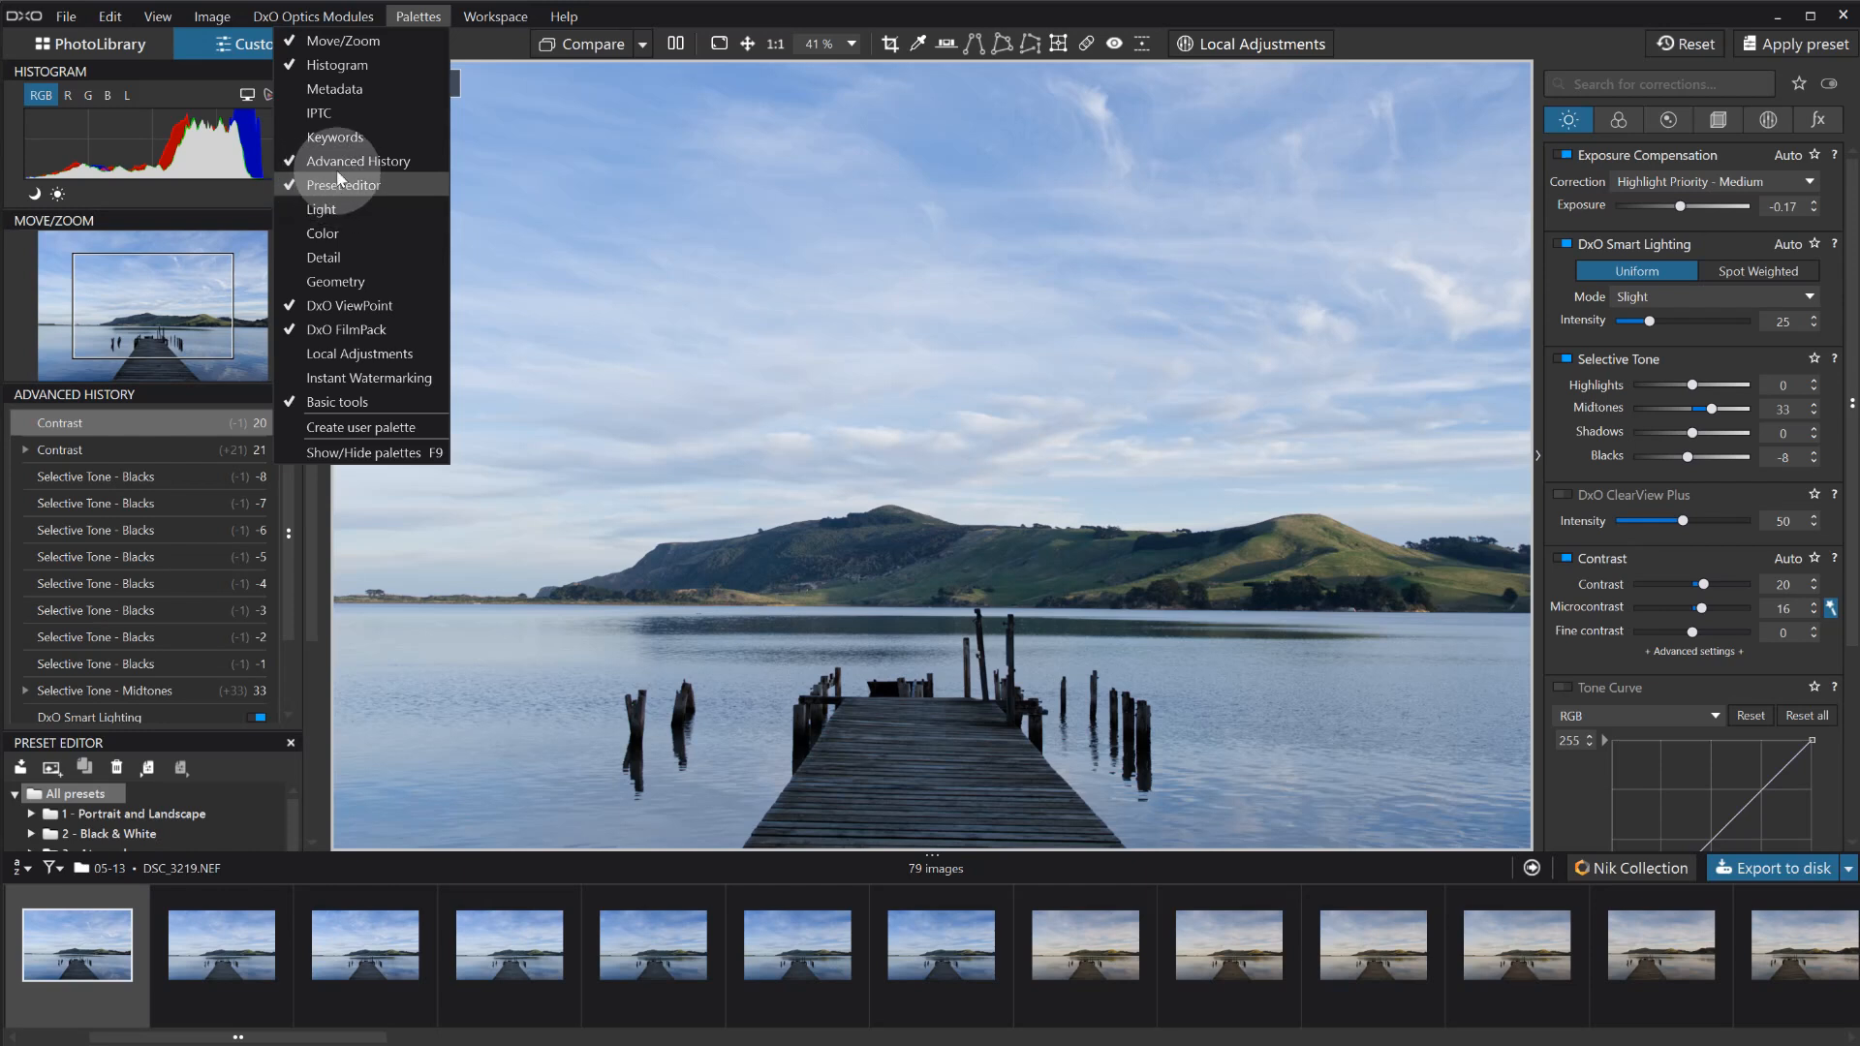
{"action": "left_click", "coordinate": [649, 66]}
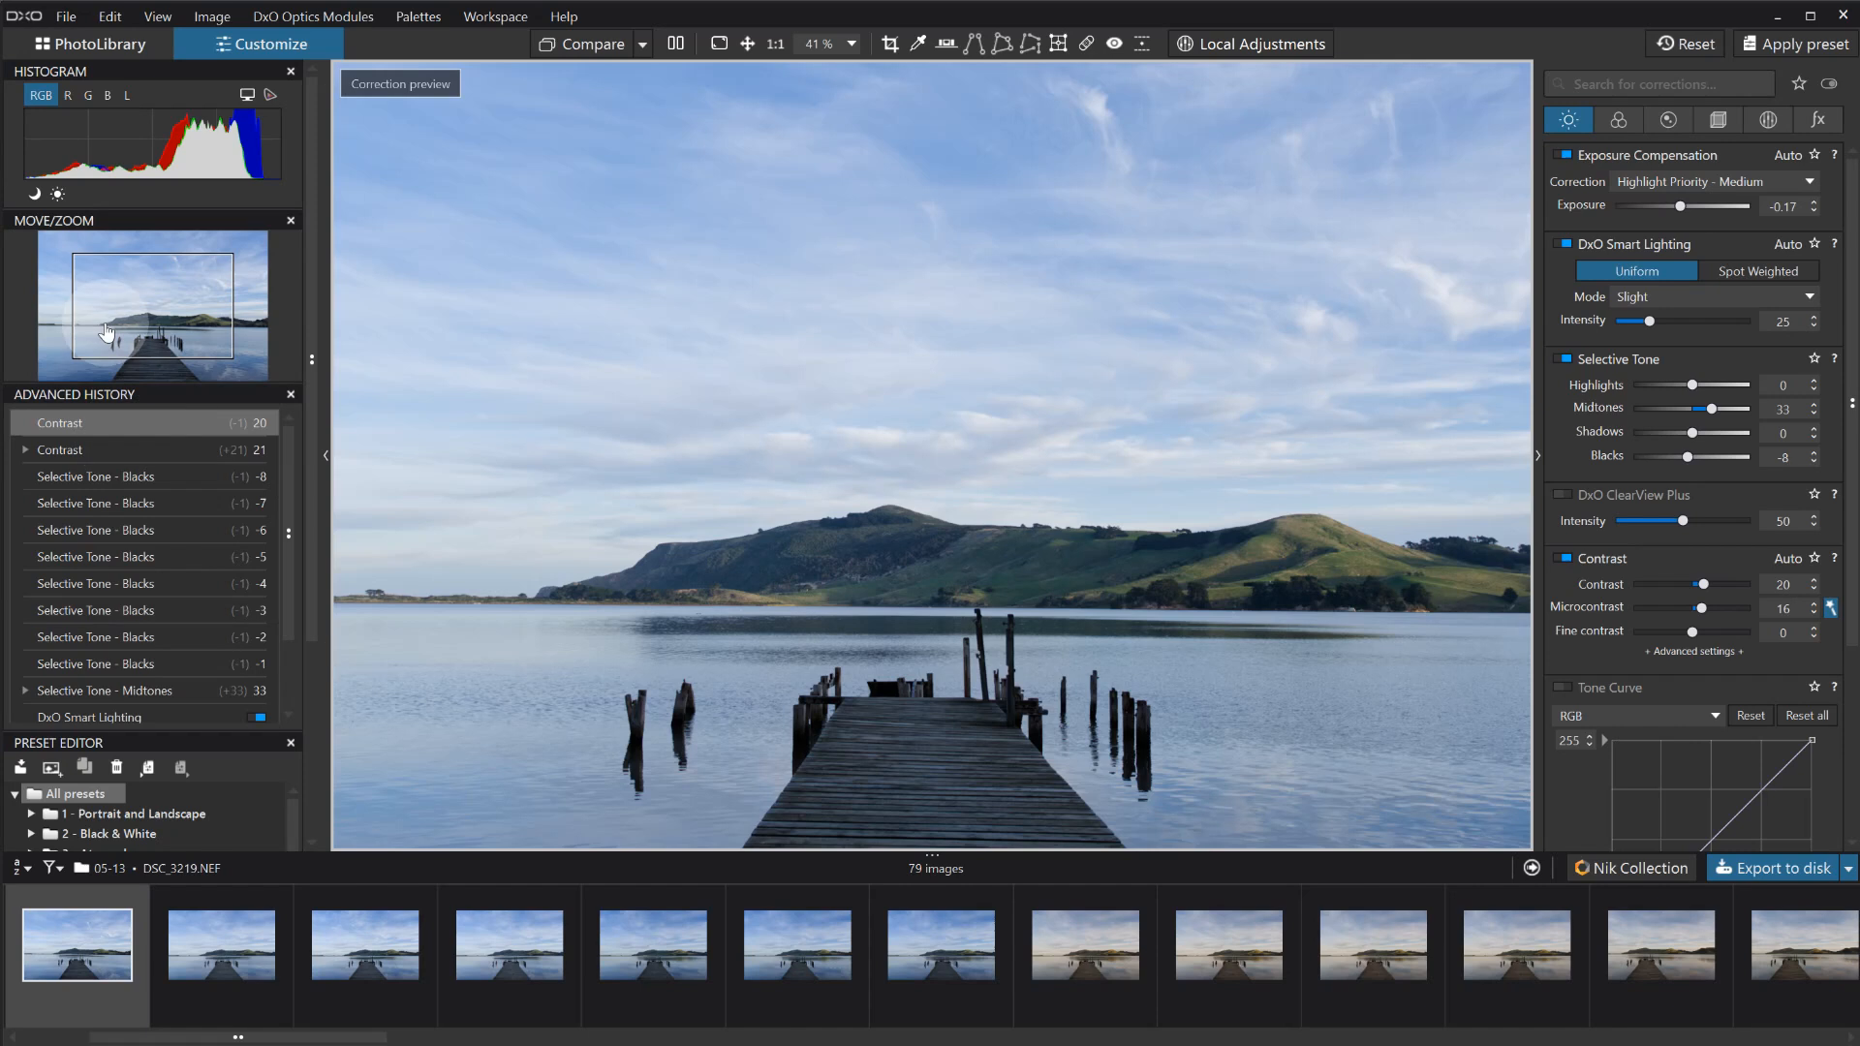
{"action": "left_click", "coordinate": [289, 395]}
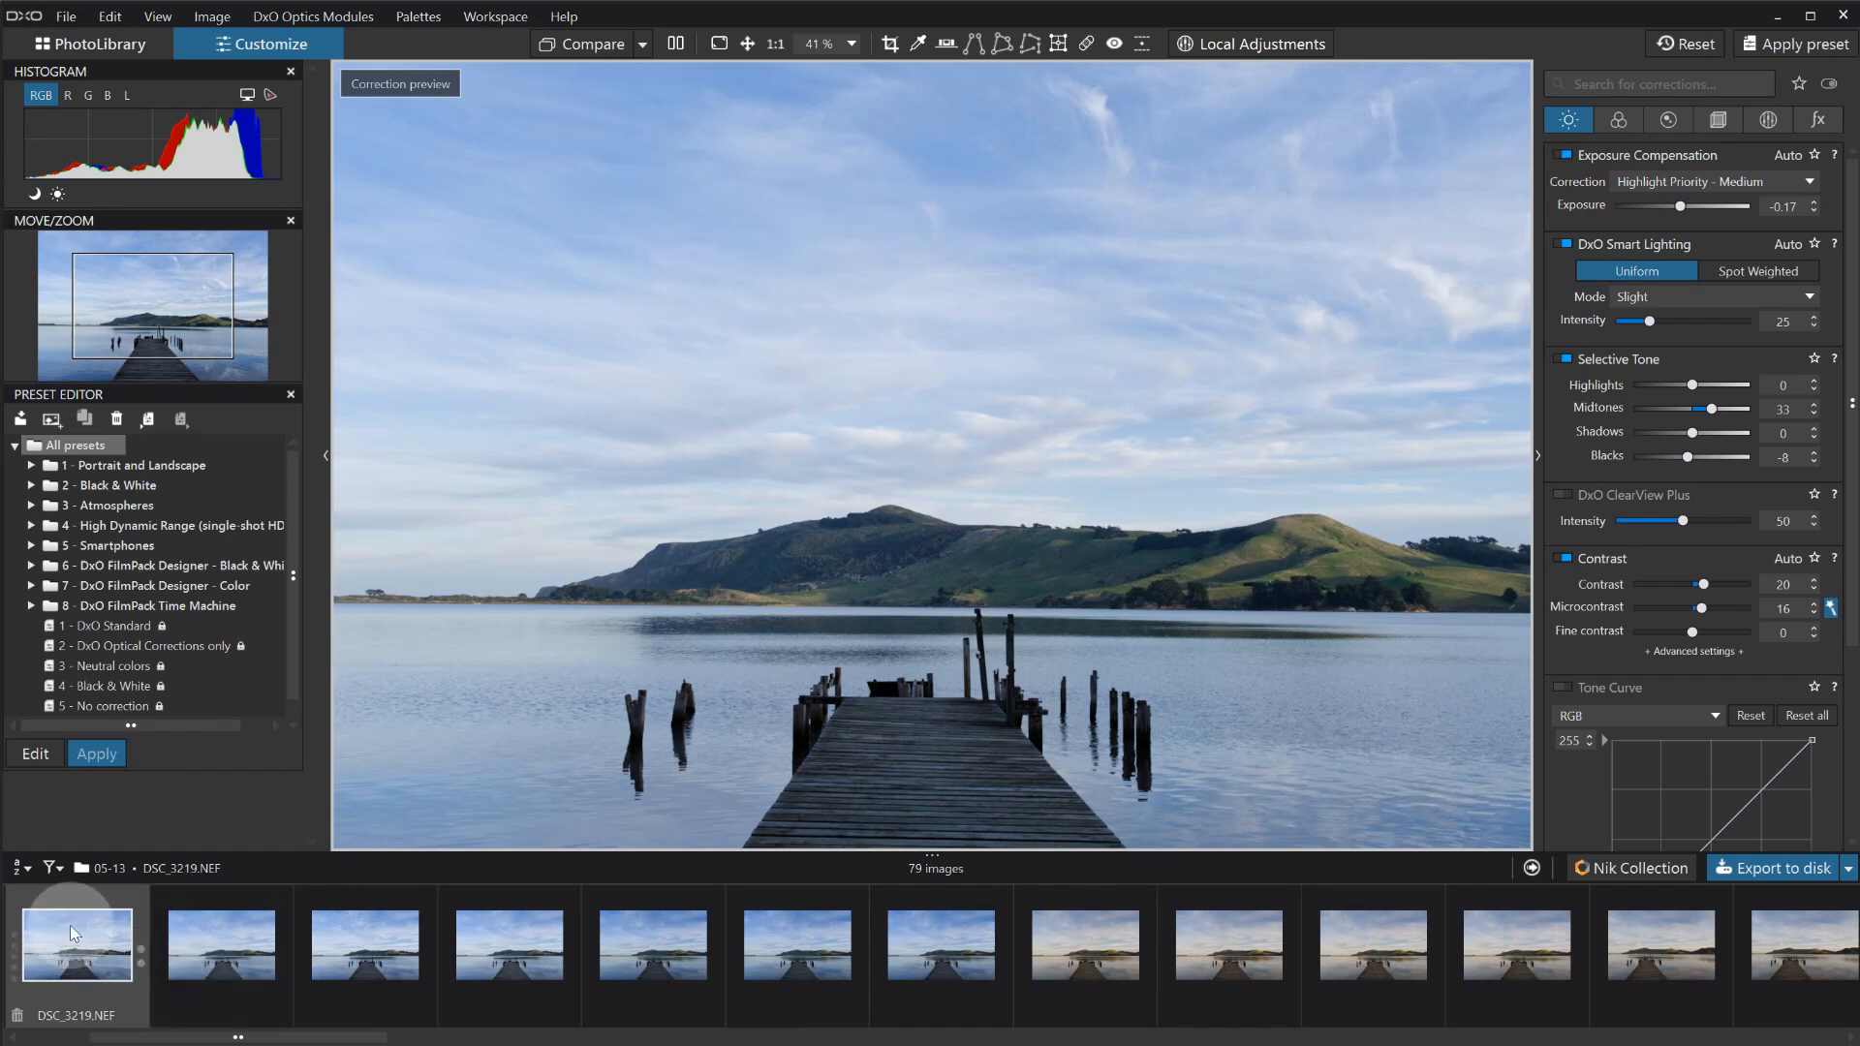
Create a preset named wharf from the current settings of photo DSC_3219.NEF.
{"action": "left_click", "coordinate": [52, 419]}
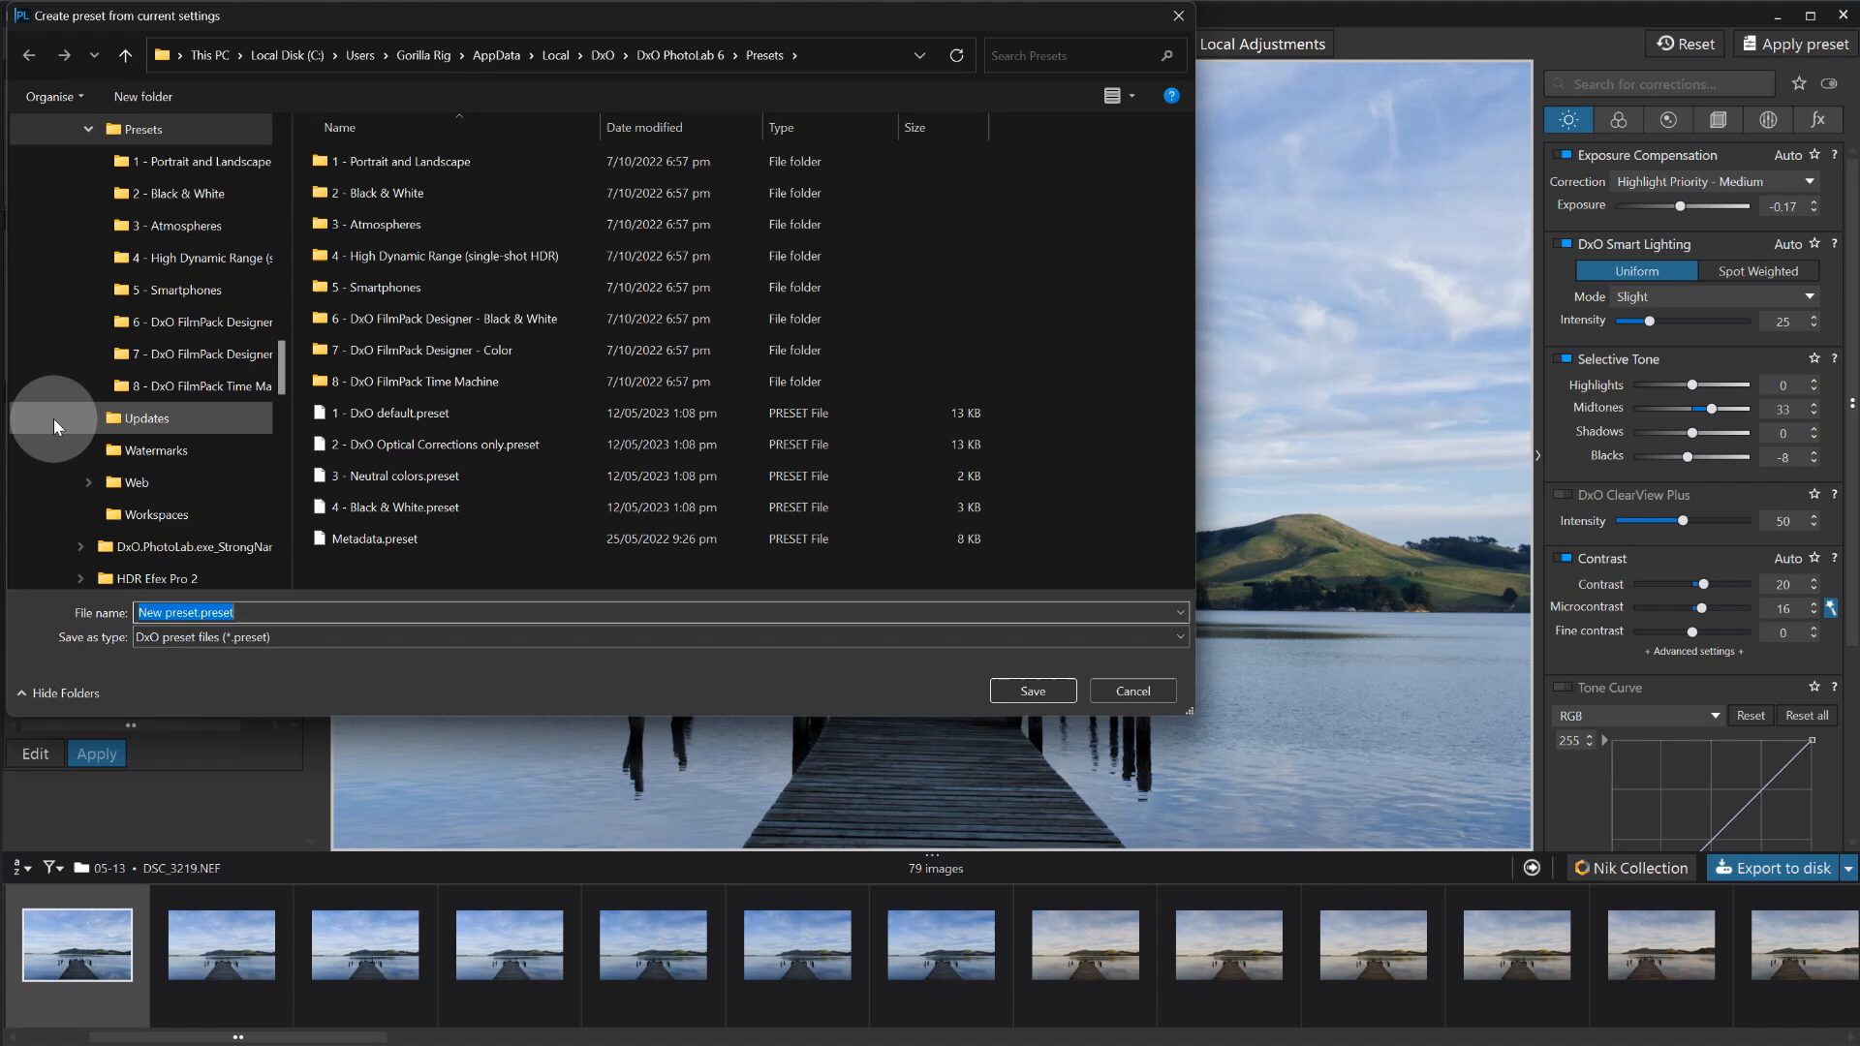
{"action": "type", "text": "warf"}
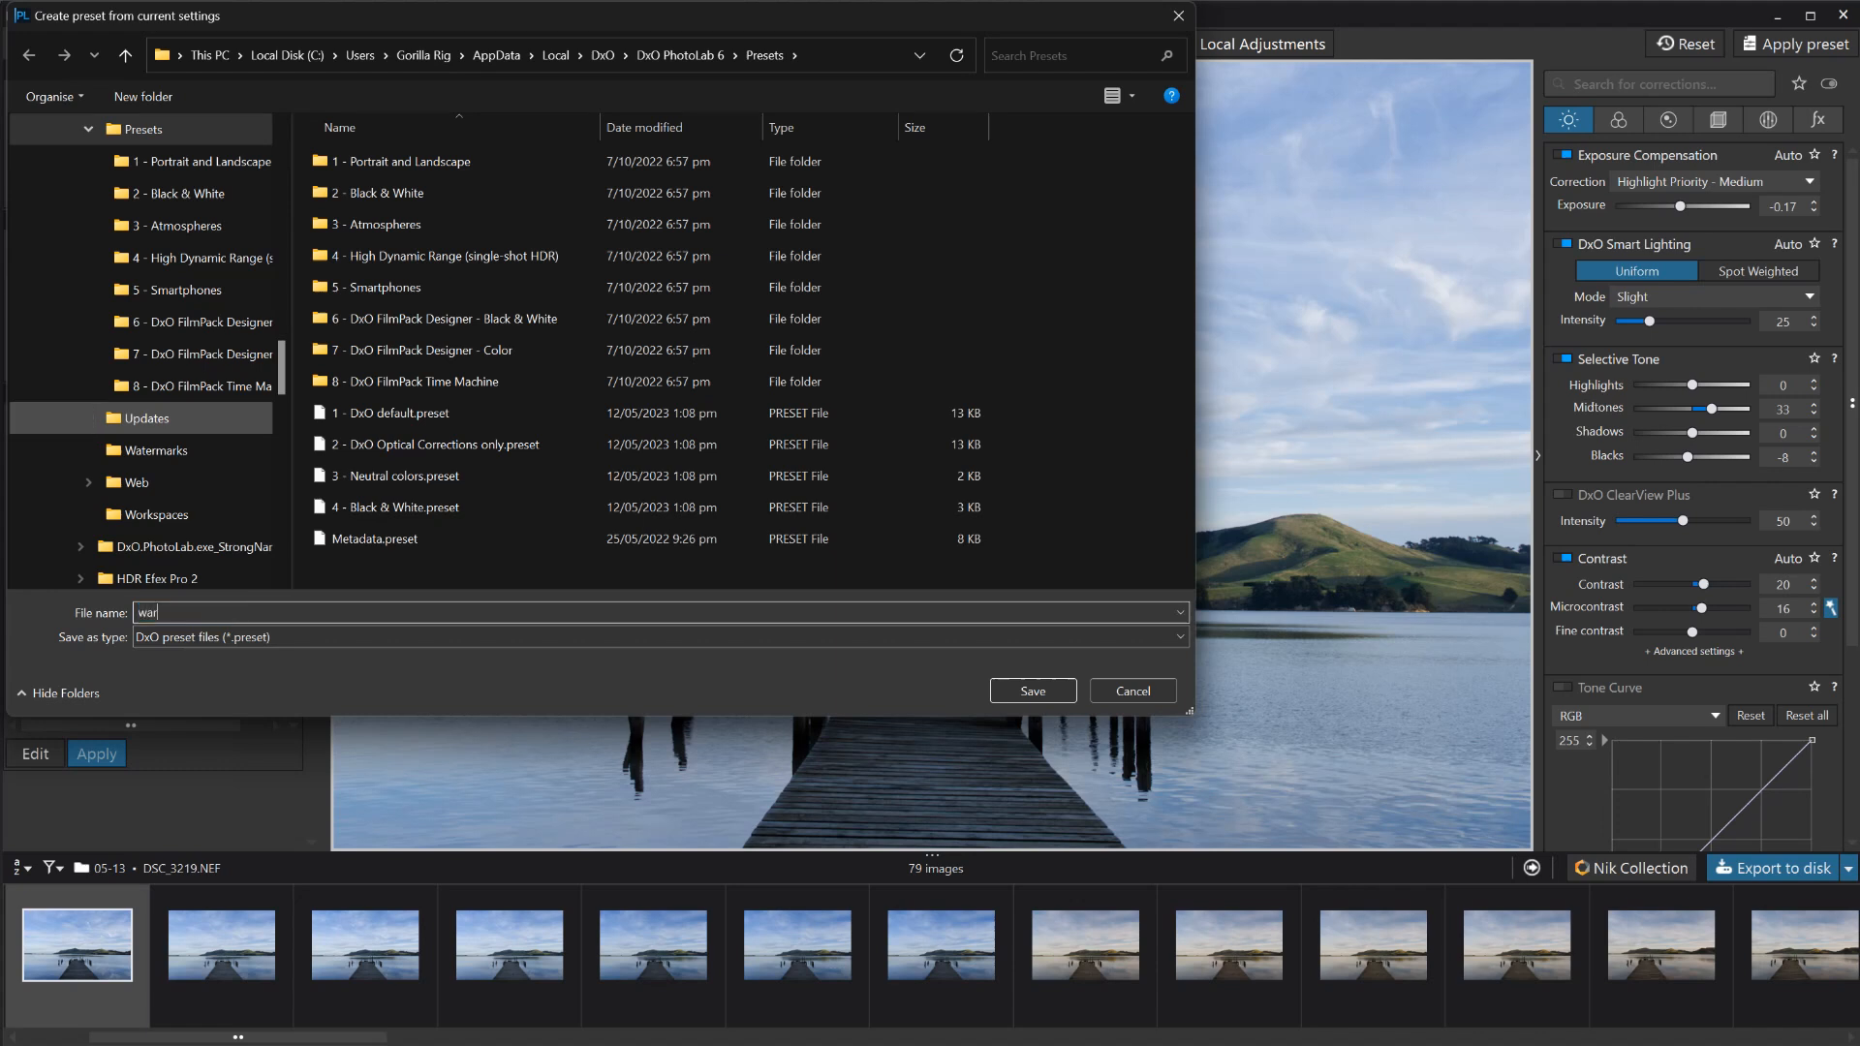
{"action": "key", "text": "BackSpace"}
{"action": "key", "text": "BackSpace"}
{"action": "key", "text": "BackSpace"}
{"action": "type", "text": "har"}
{"action": "key", "text": "Return"}
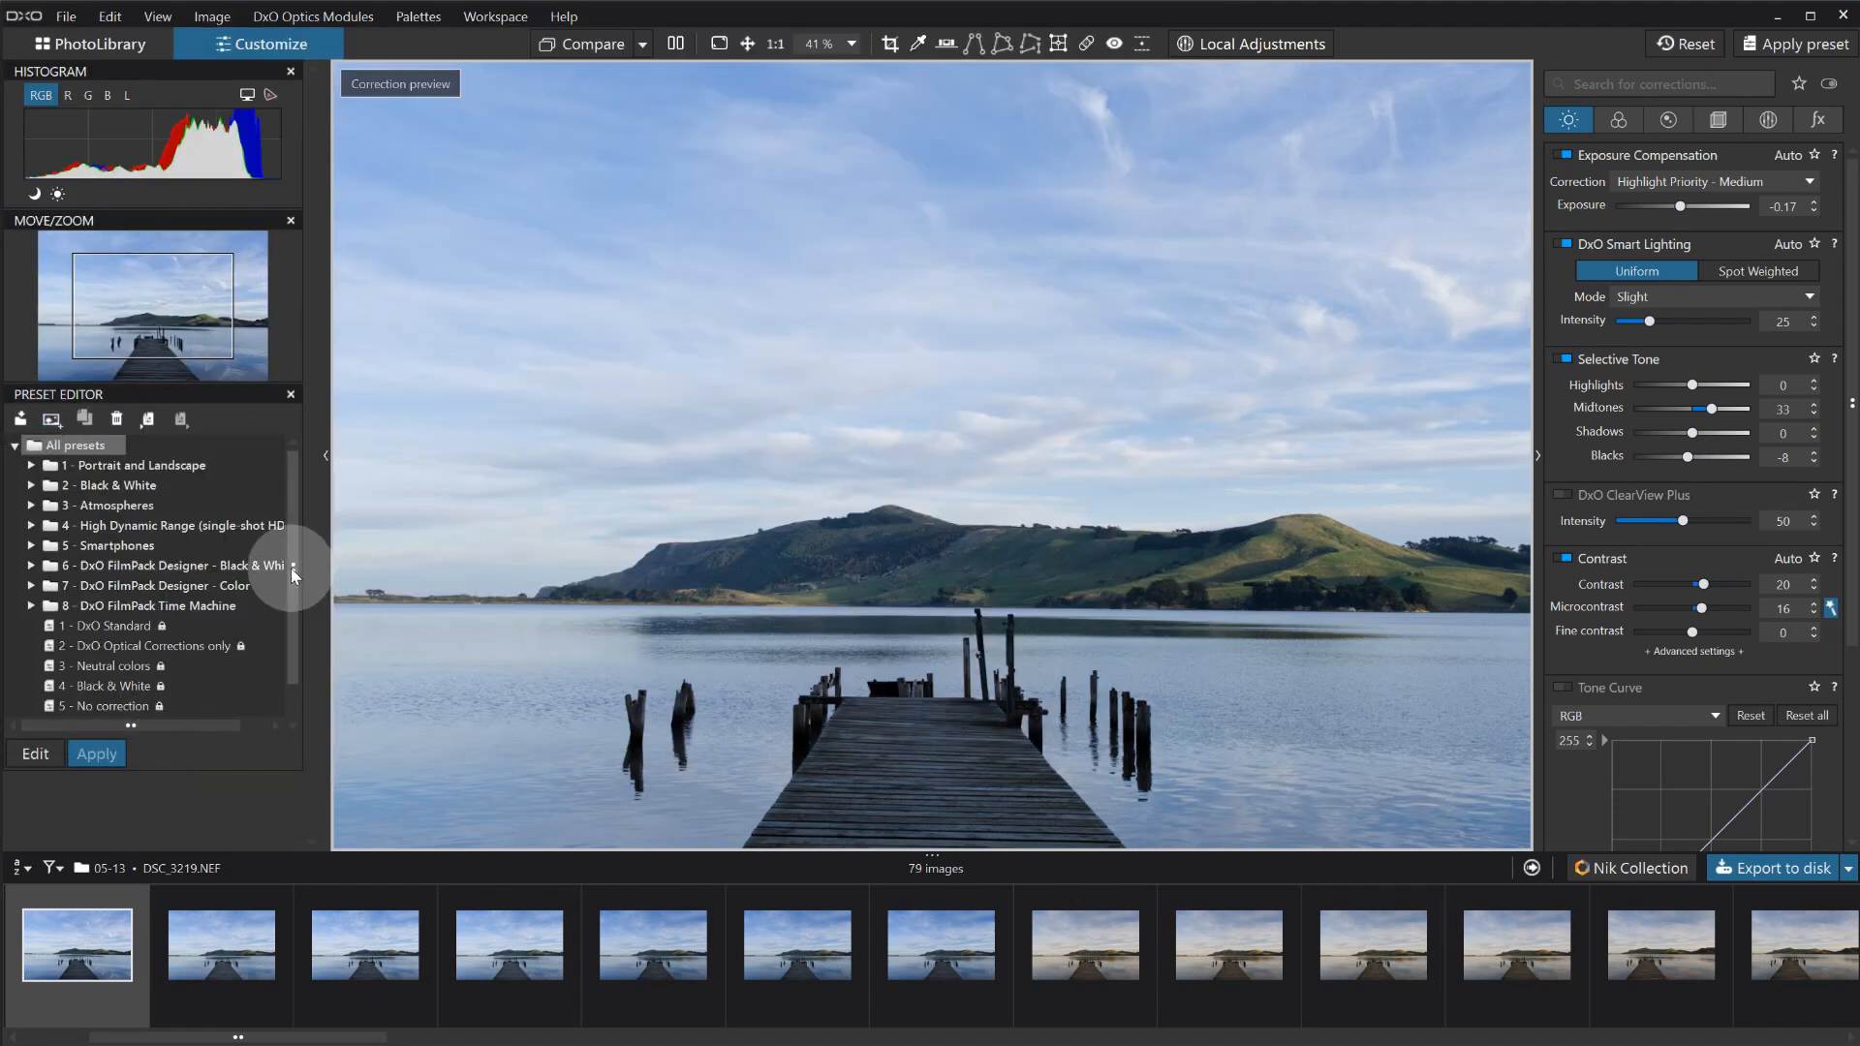
{"action": "scroll", "coordinate": [295, 601], "scroll_direction": "down", "scroll_amount": 1}
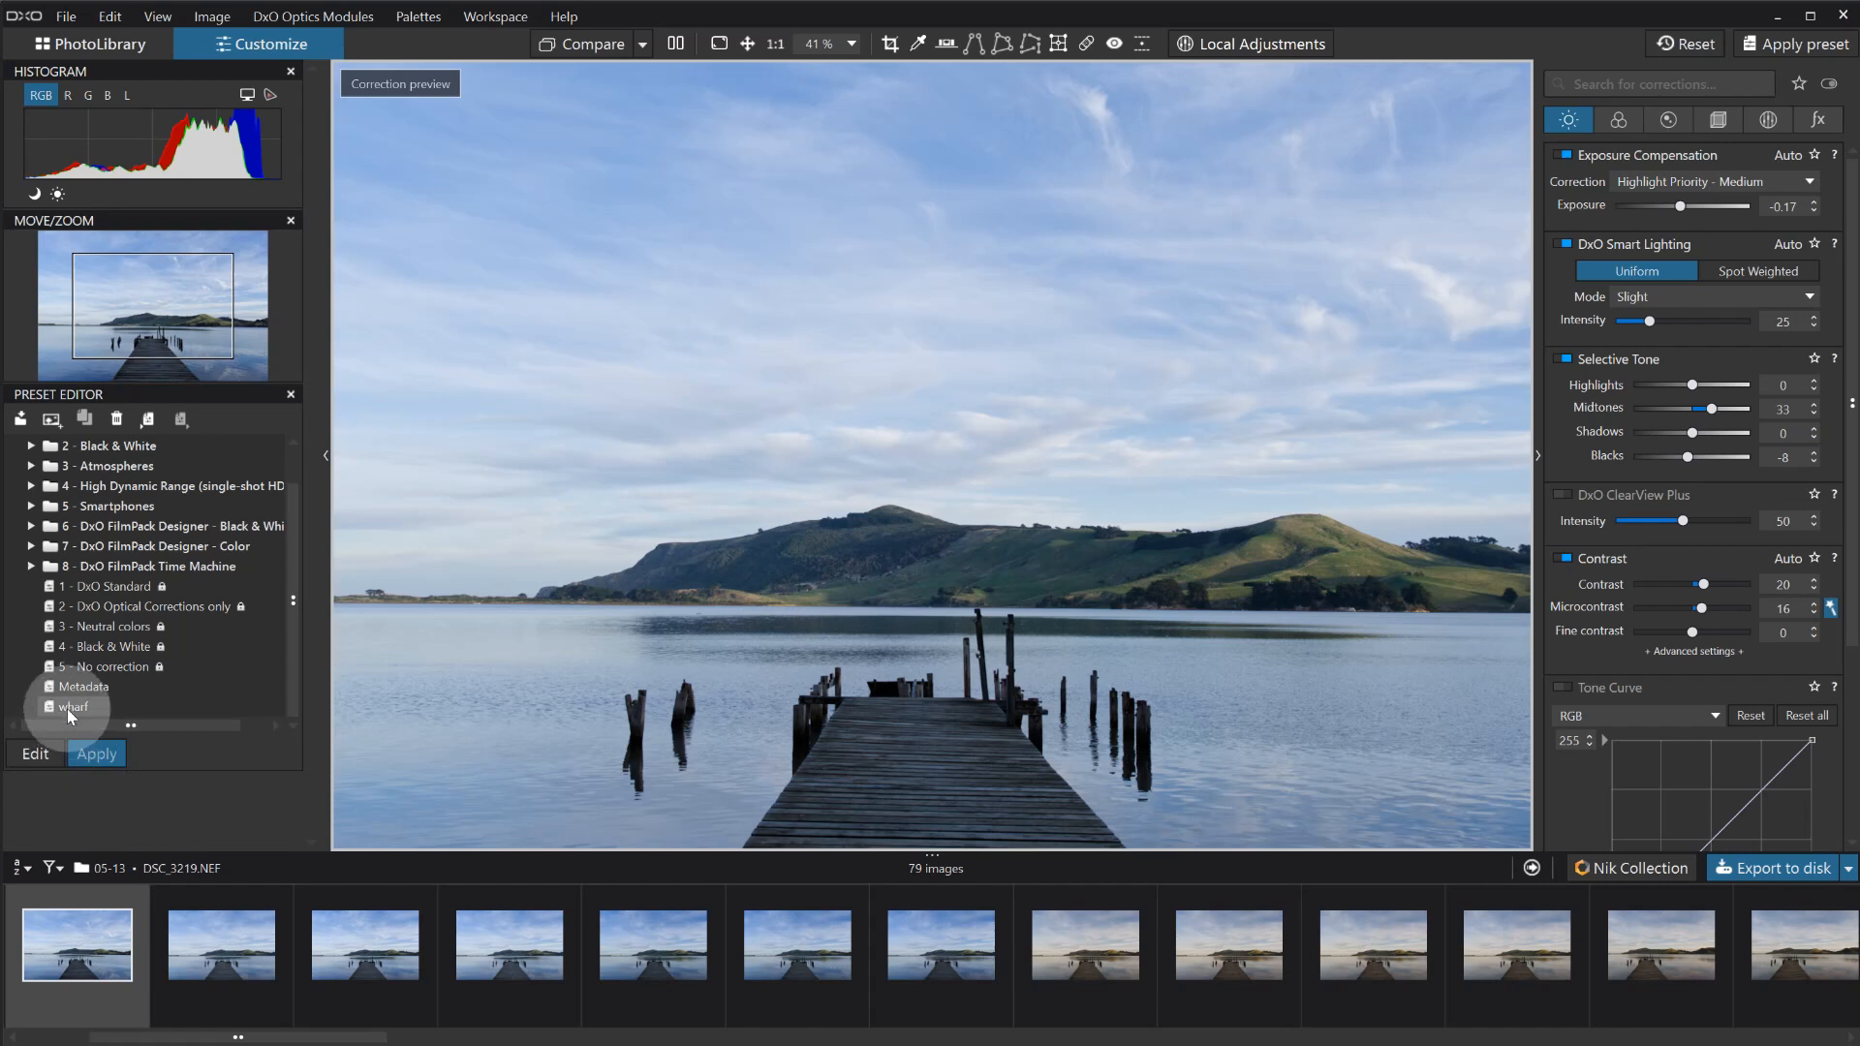
Apply the wharf preset to the six photos from DSC_3220.NEF through DSC_3225.NEF.
{"action": "left_click", "coordinate": [225, 940]}
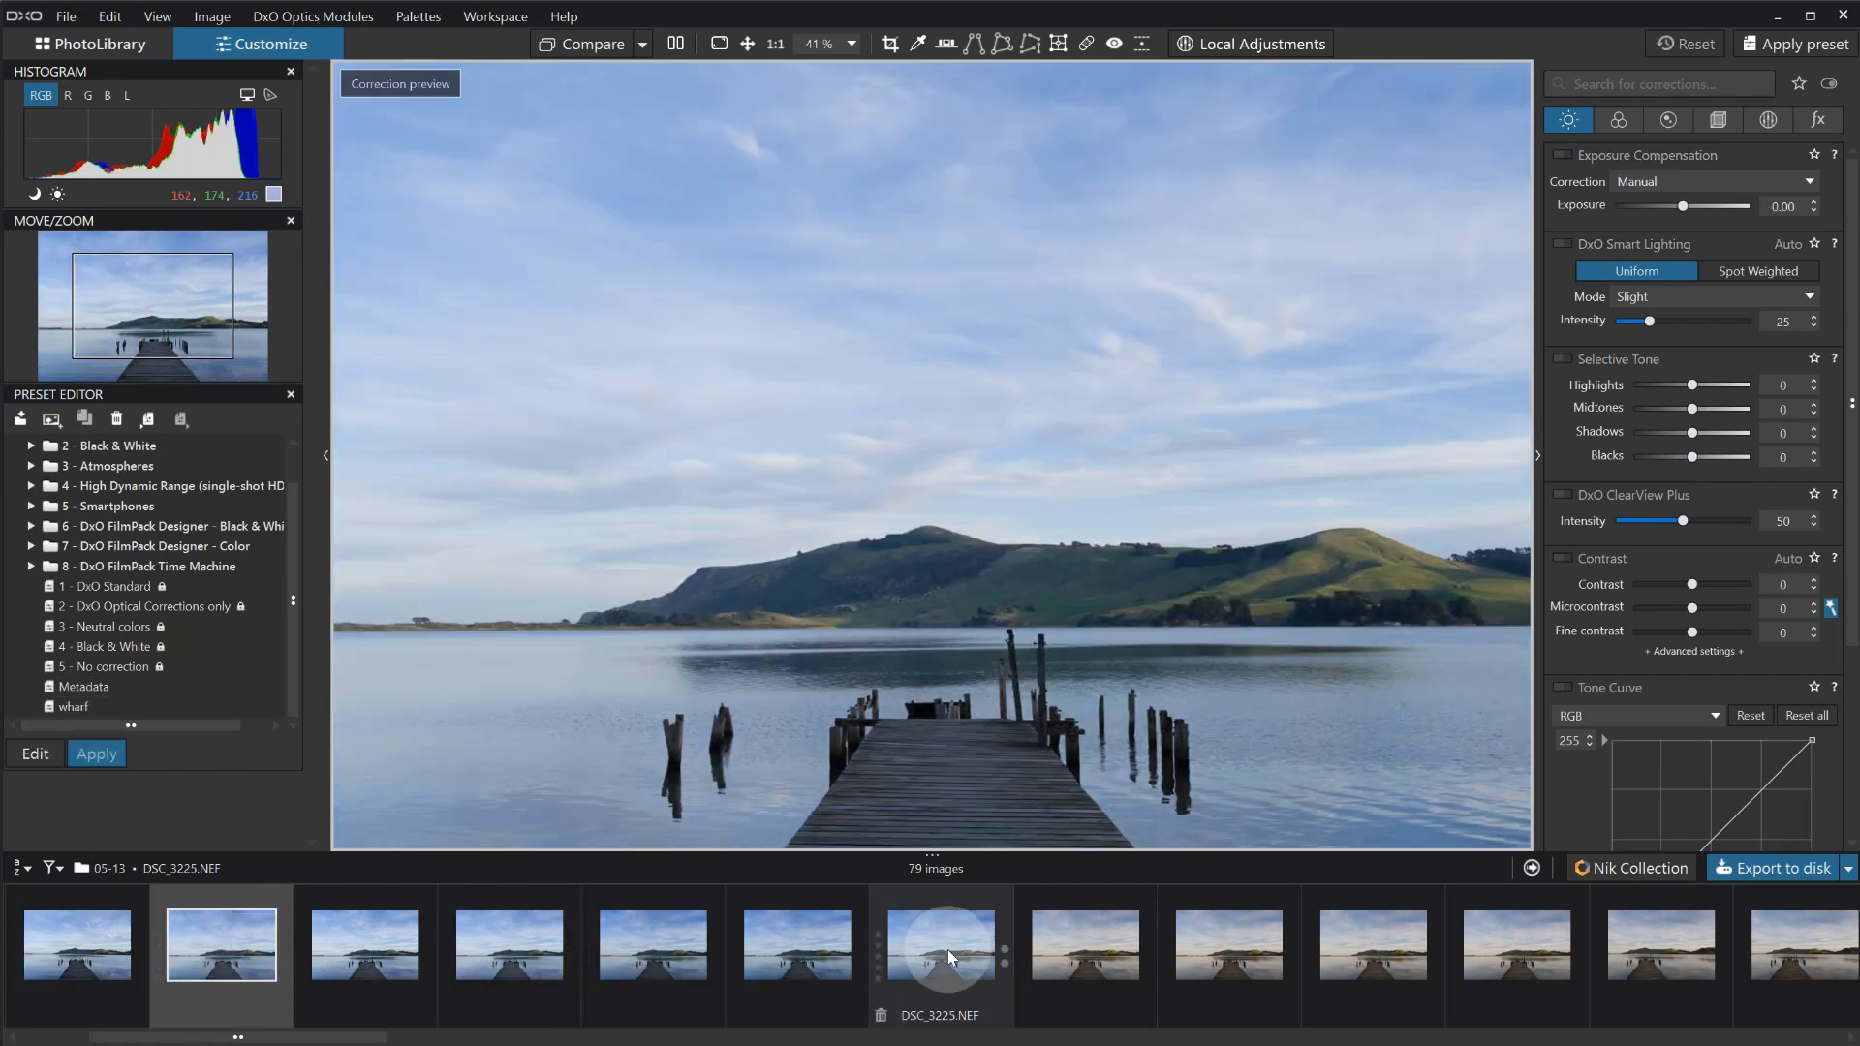
{"action": "left_click", "coordinate": [948, 945], "text": "shift"}
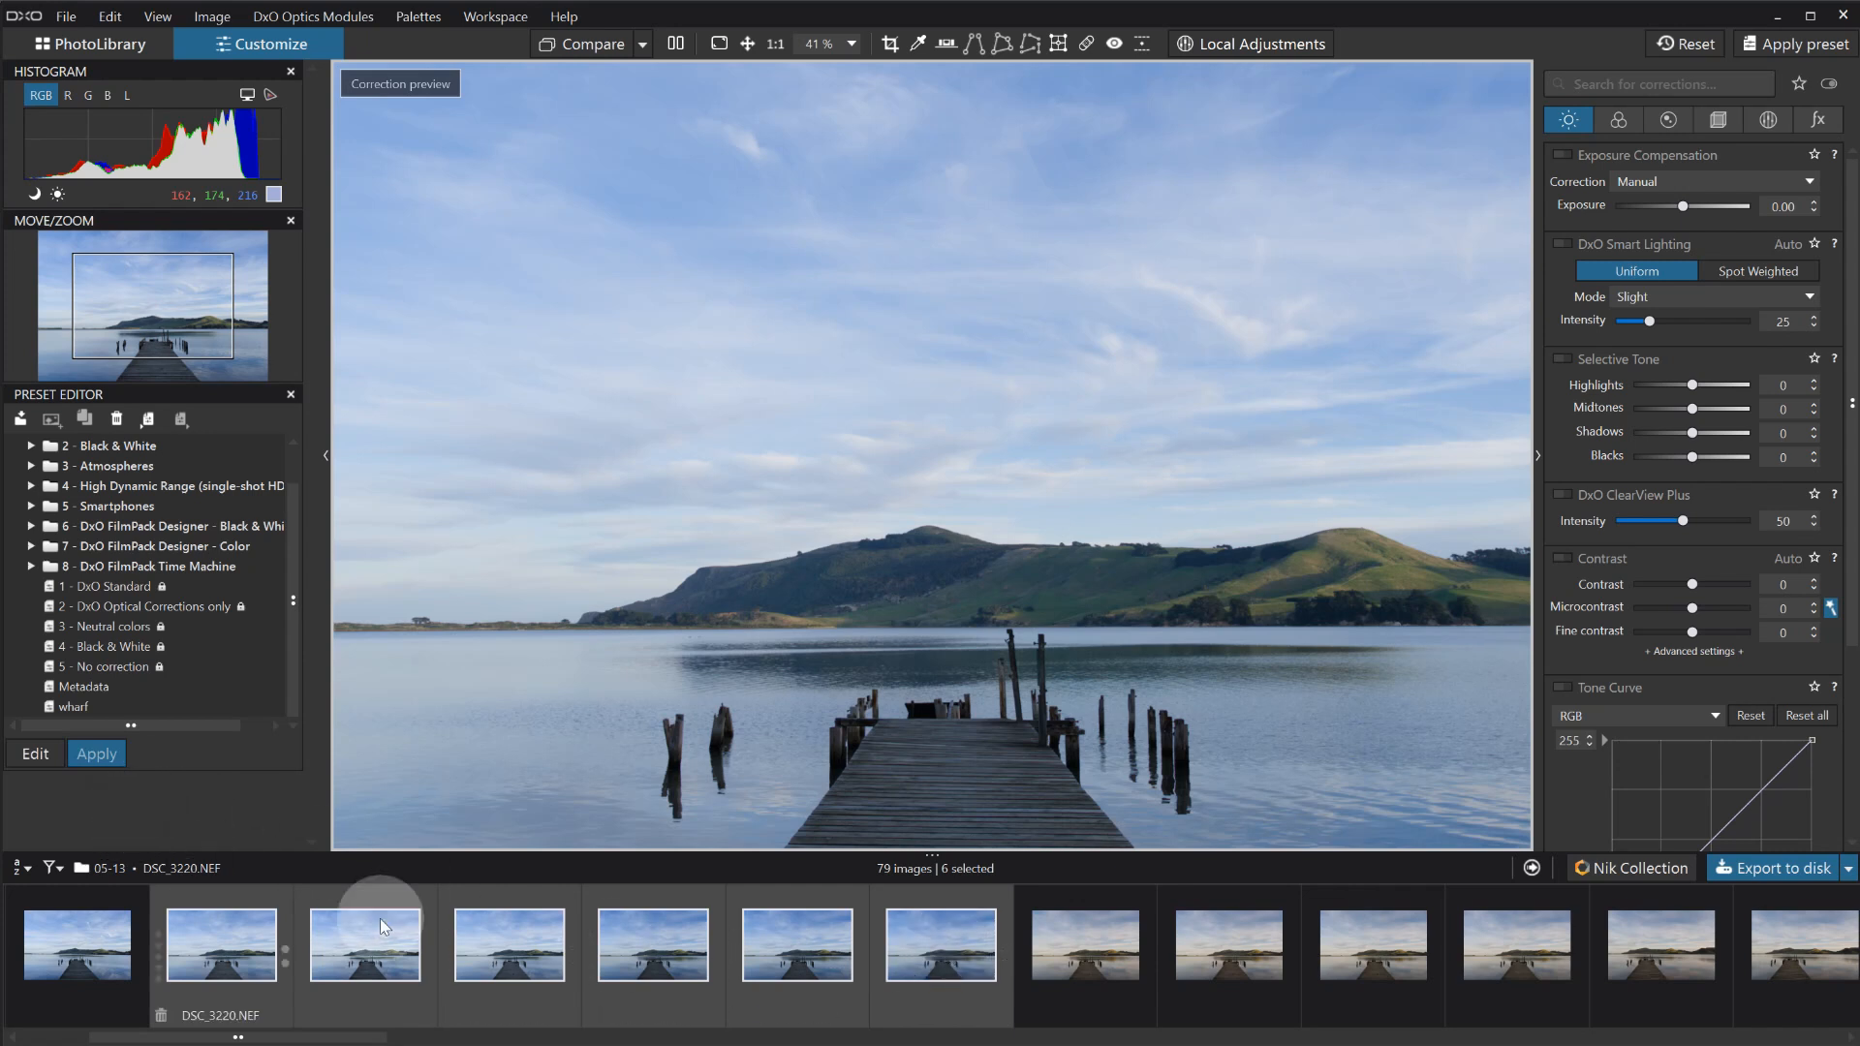
{"action": "left_click", "coordinate": [75, 709]}
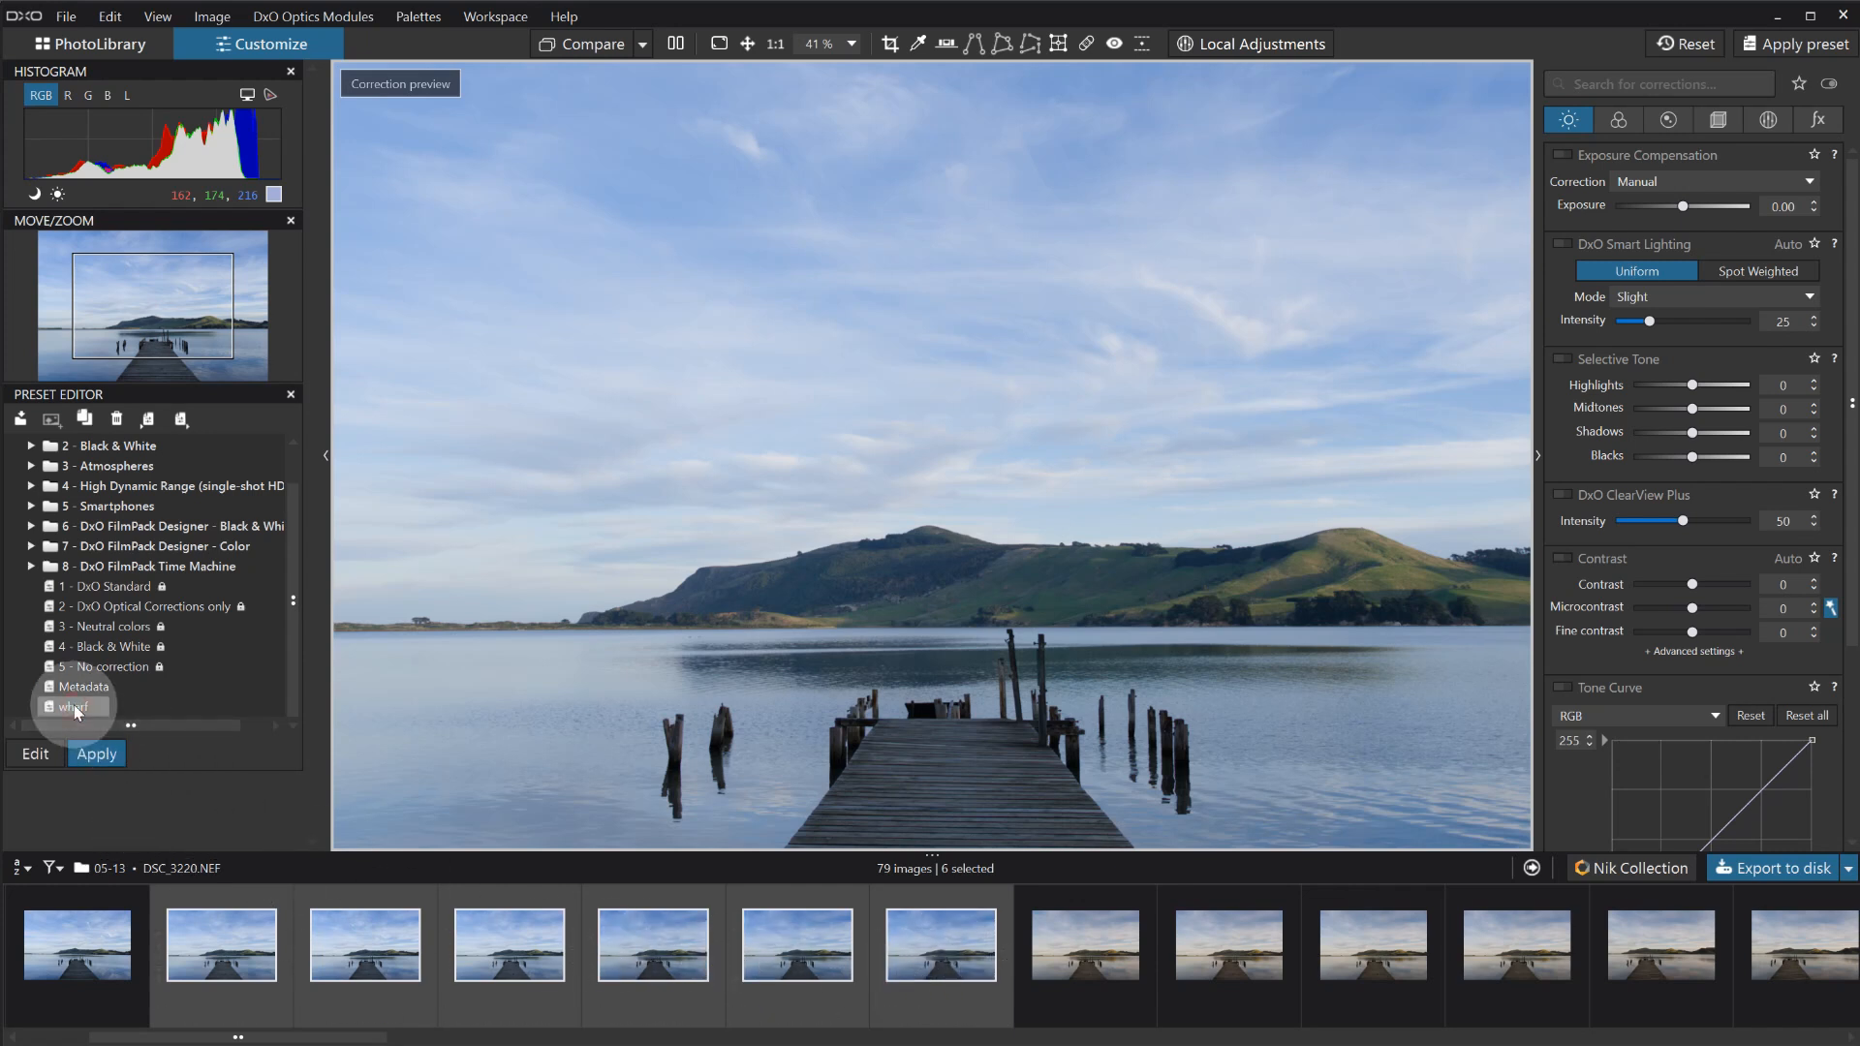
{"action": "left_click", "coordinate": [95, 755]}
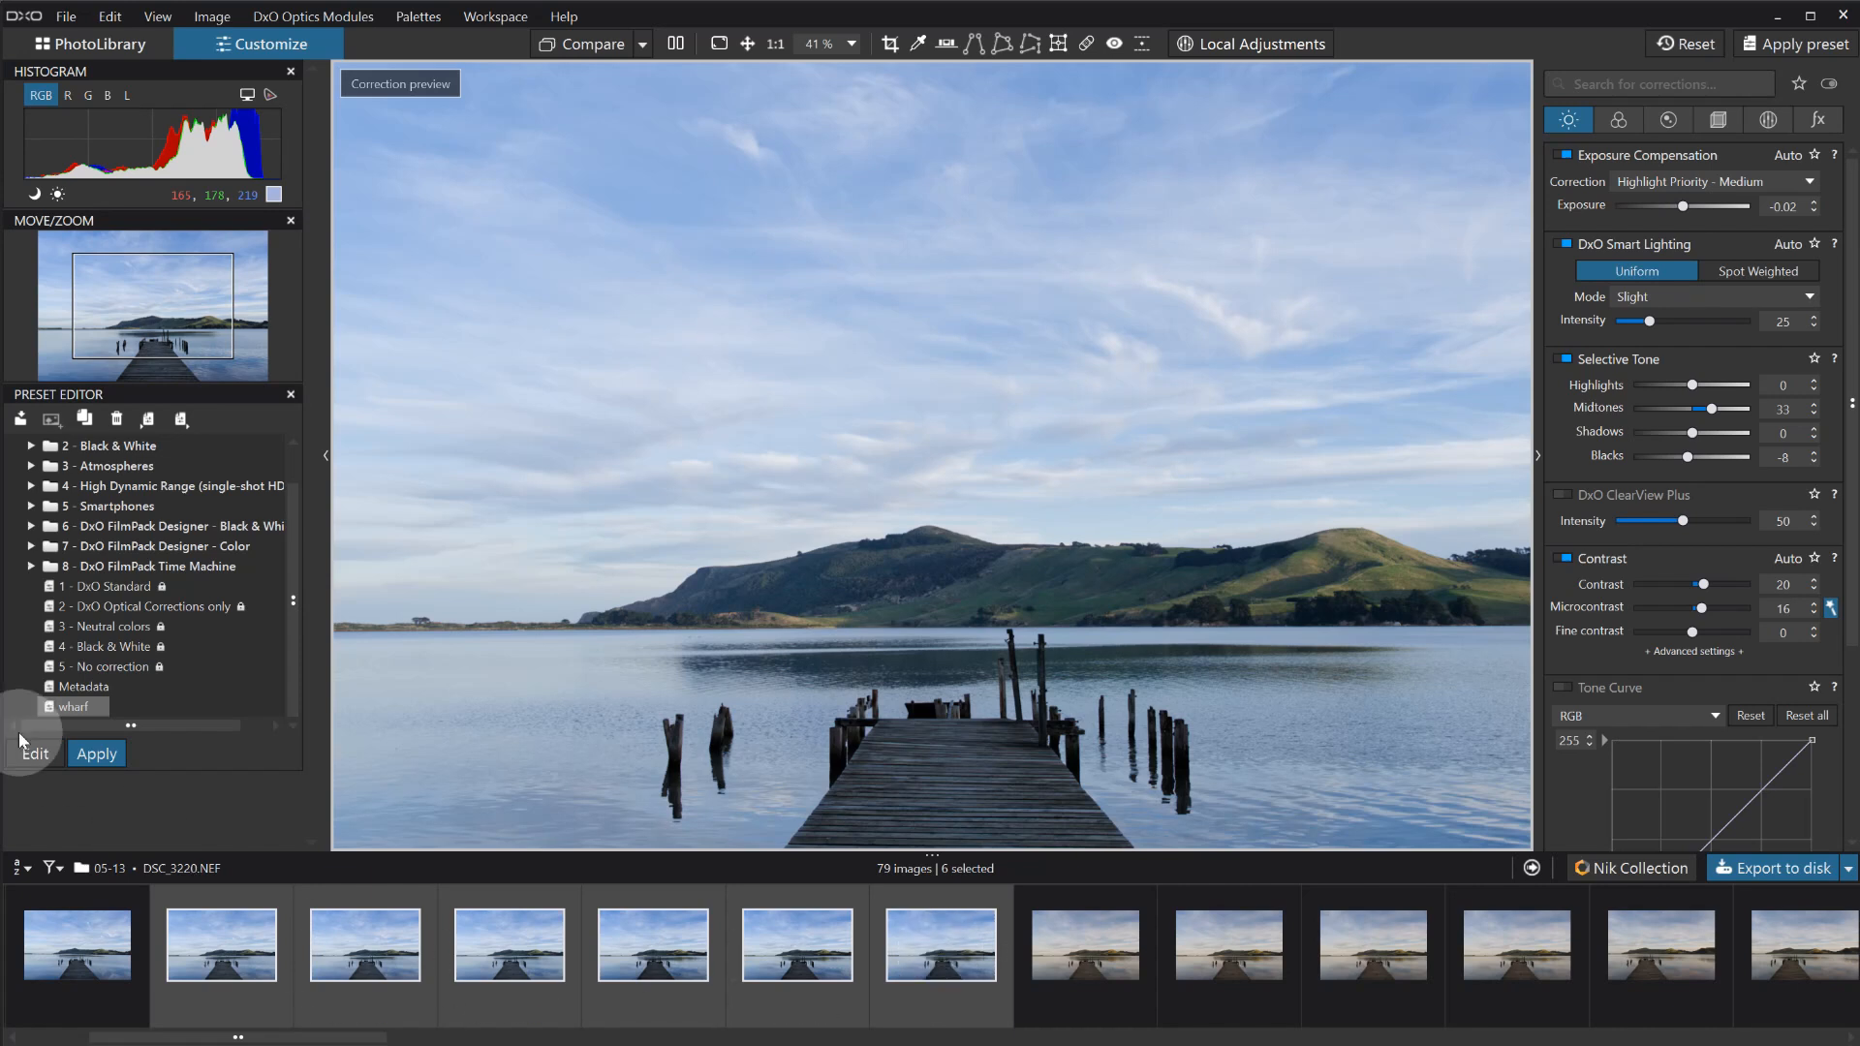
Delete the wharf preset and check the remaining preset list.
{"action": "right_click", "coordinate": [75, 707]}
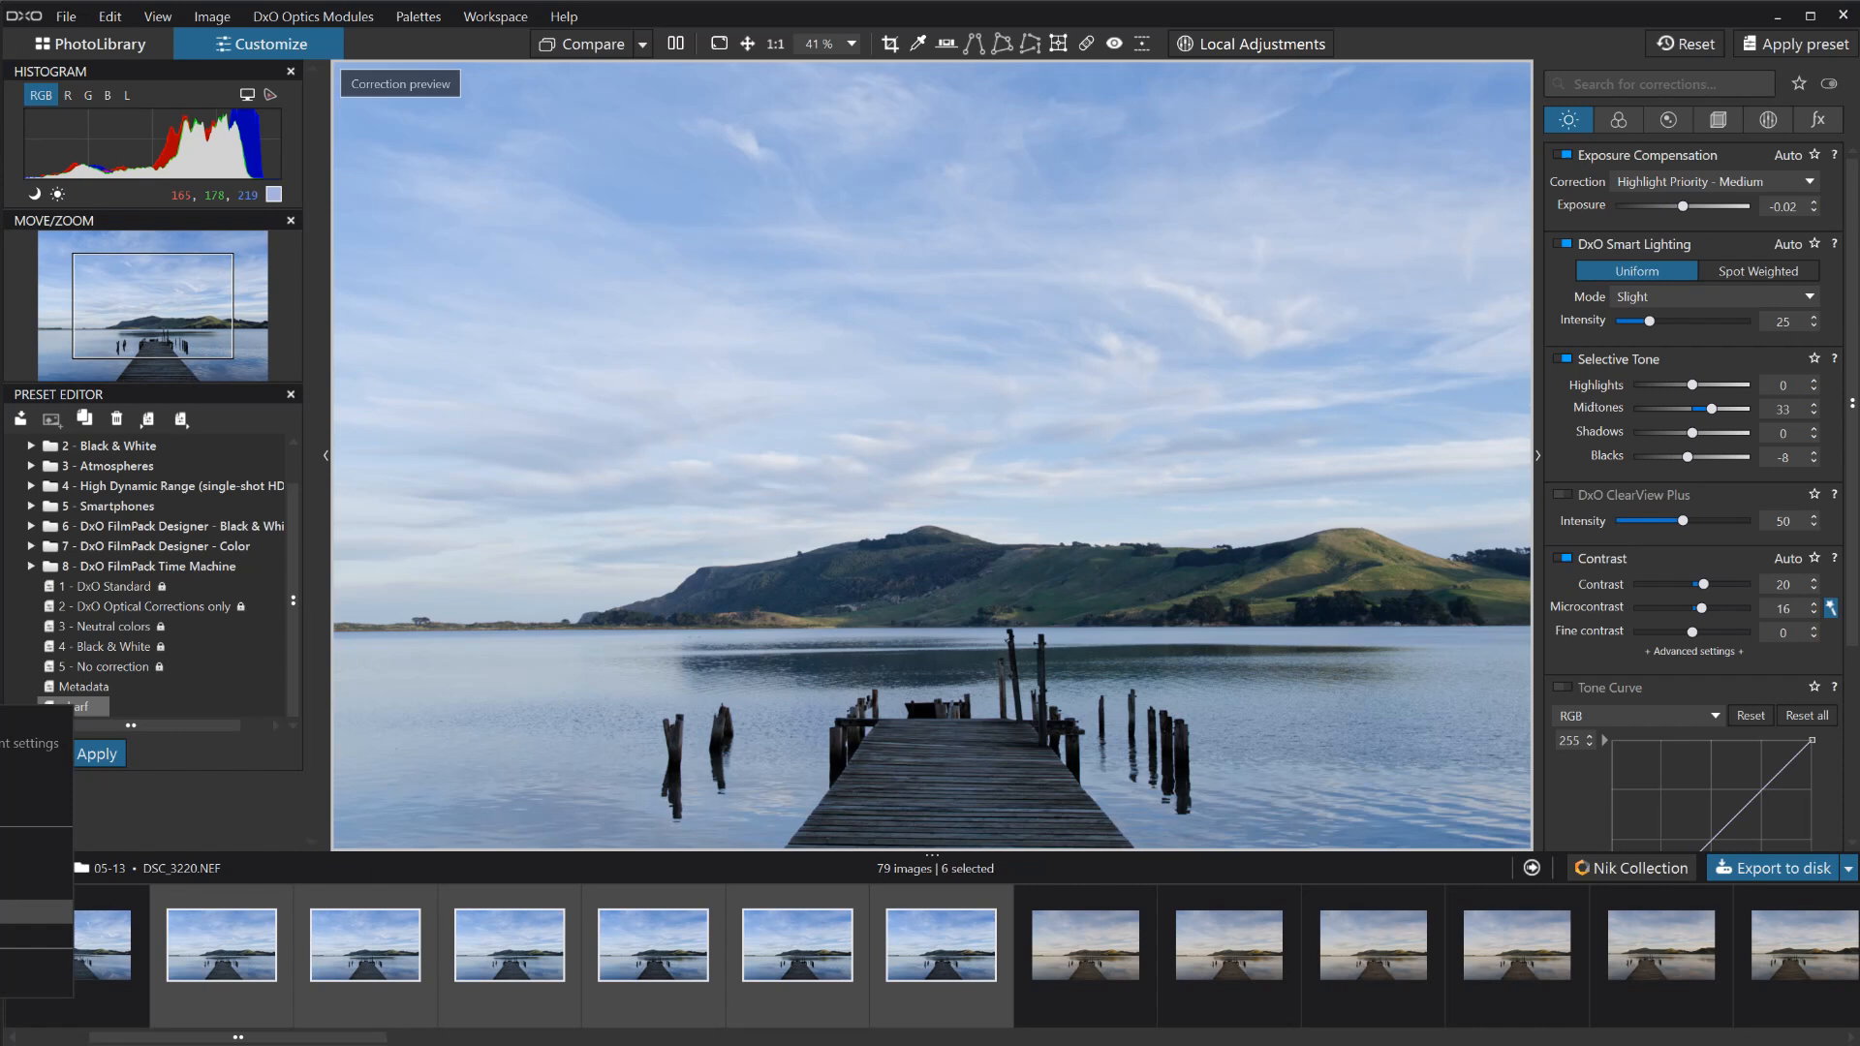
{"action": "left_click", "coordinate": [36, 912]}
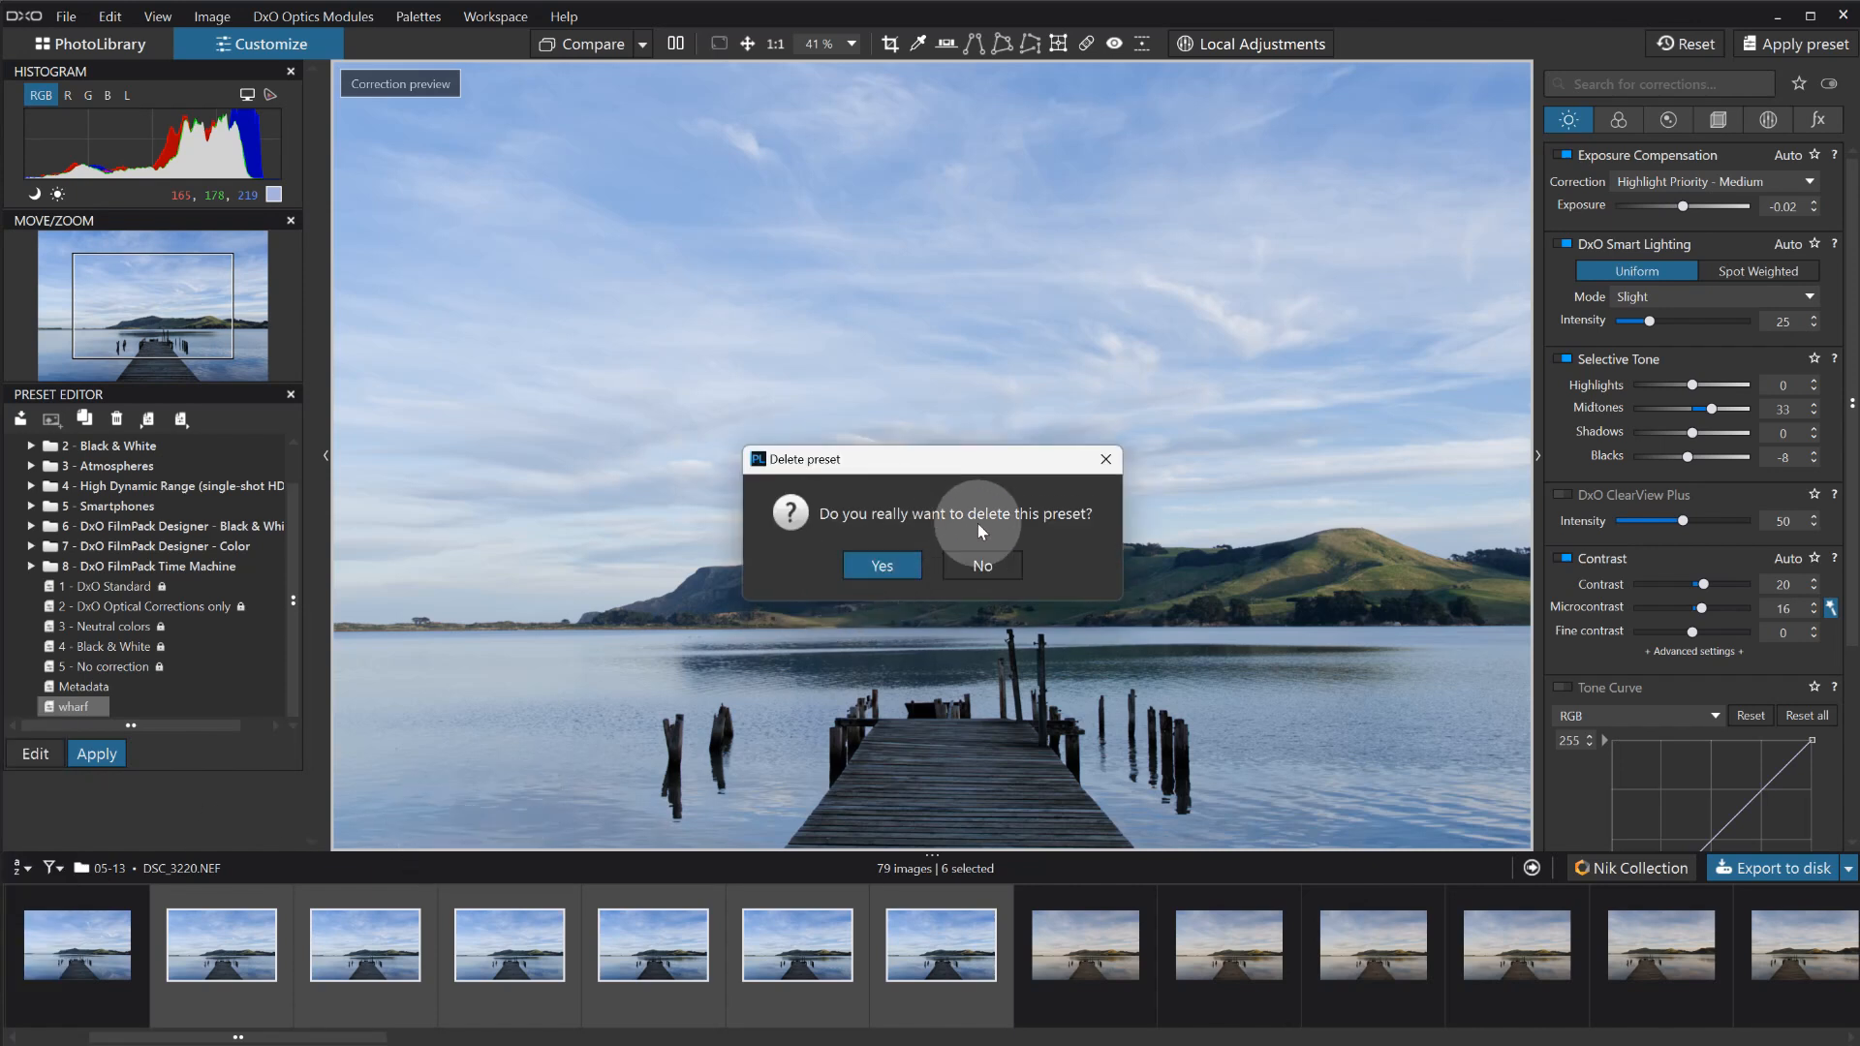
{"action": "left_click", "coordinate": [883, 568]}
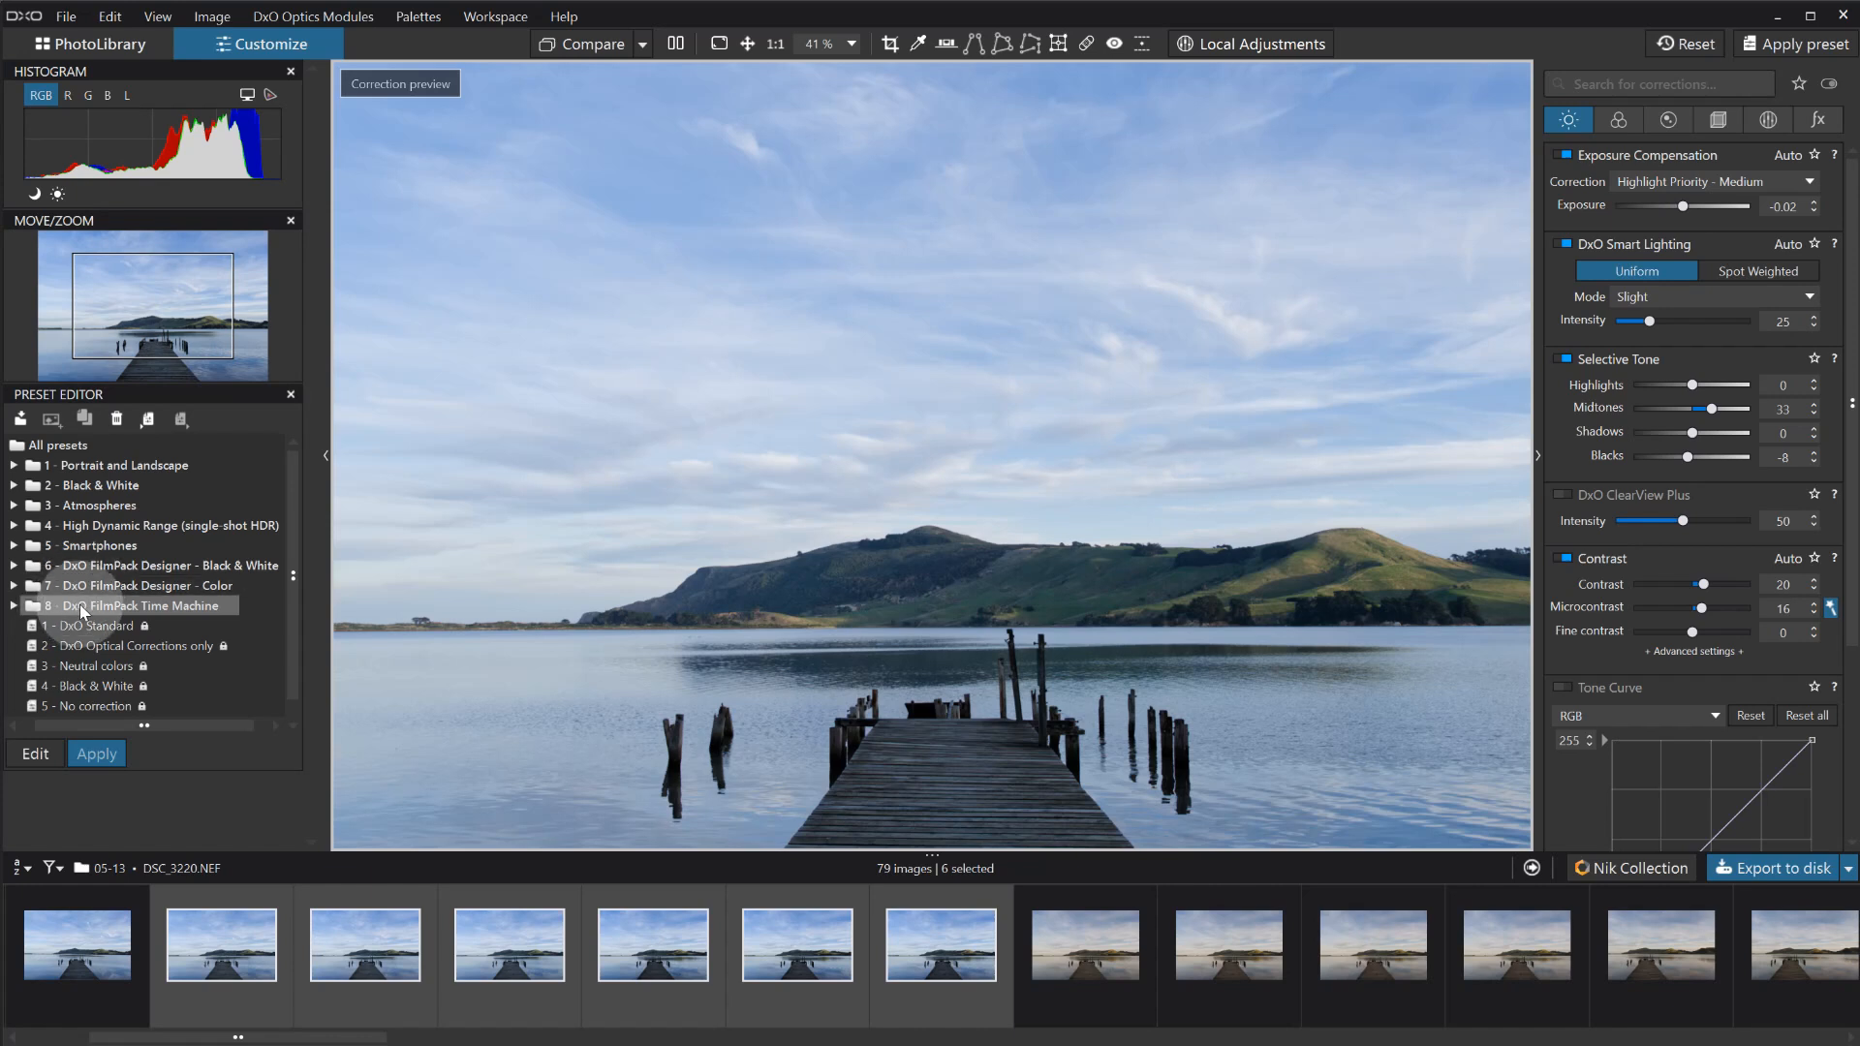
{"action": "scroll", "coordinate": [78, 610], "scroll_direction": "down", "scroll_amount": 1}
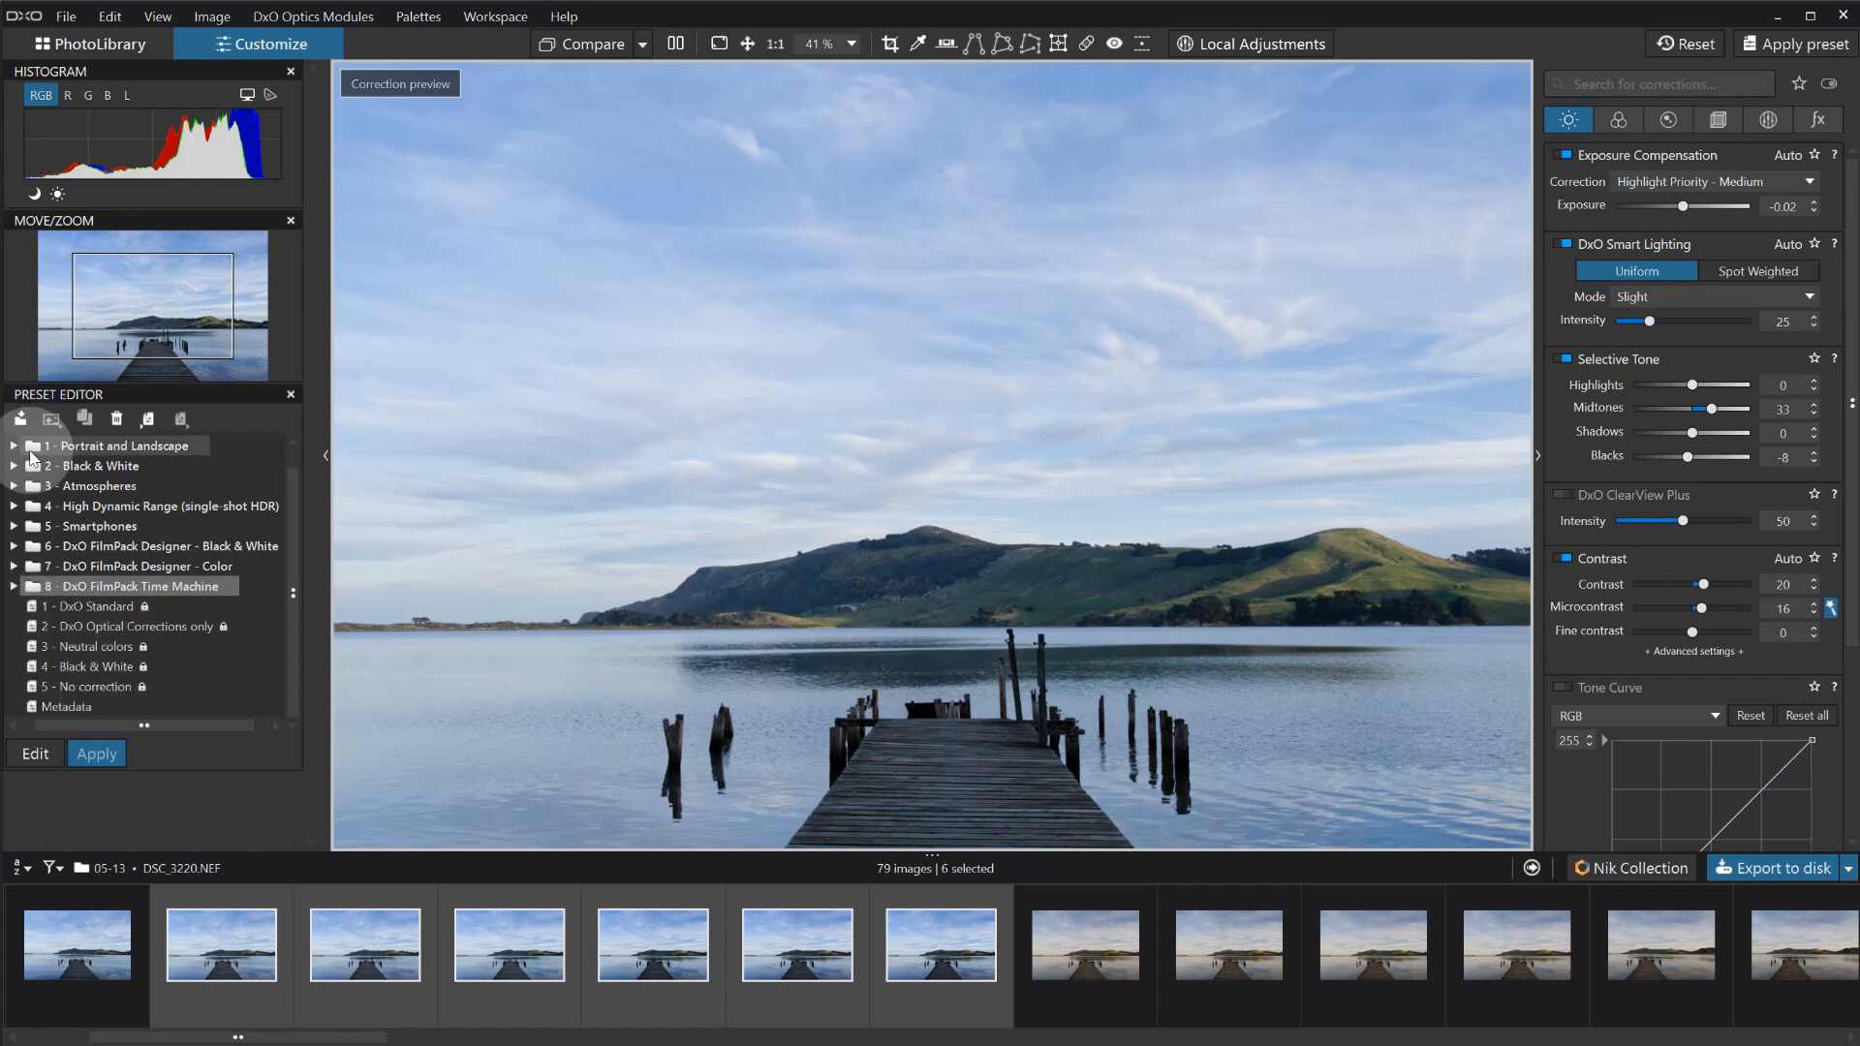
{"action": "scroll", "coordinate": [38, 480], "scroll_direction": "up", "scroll_amount": 1}
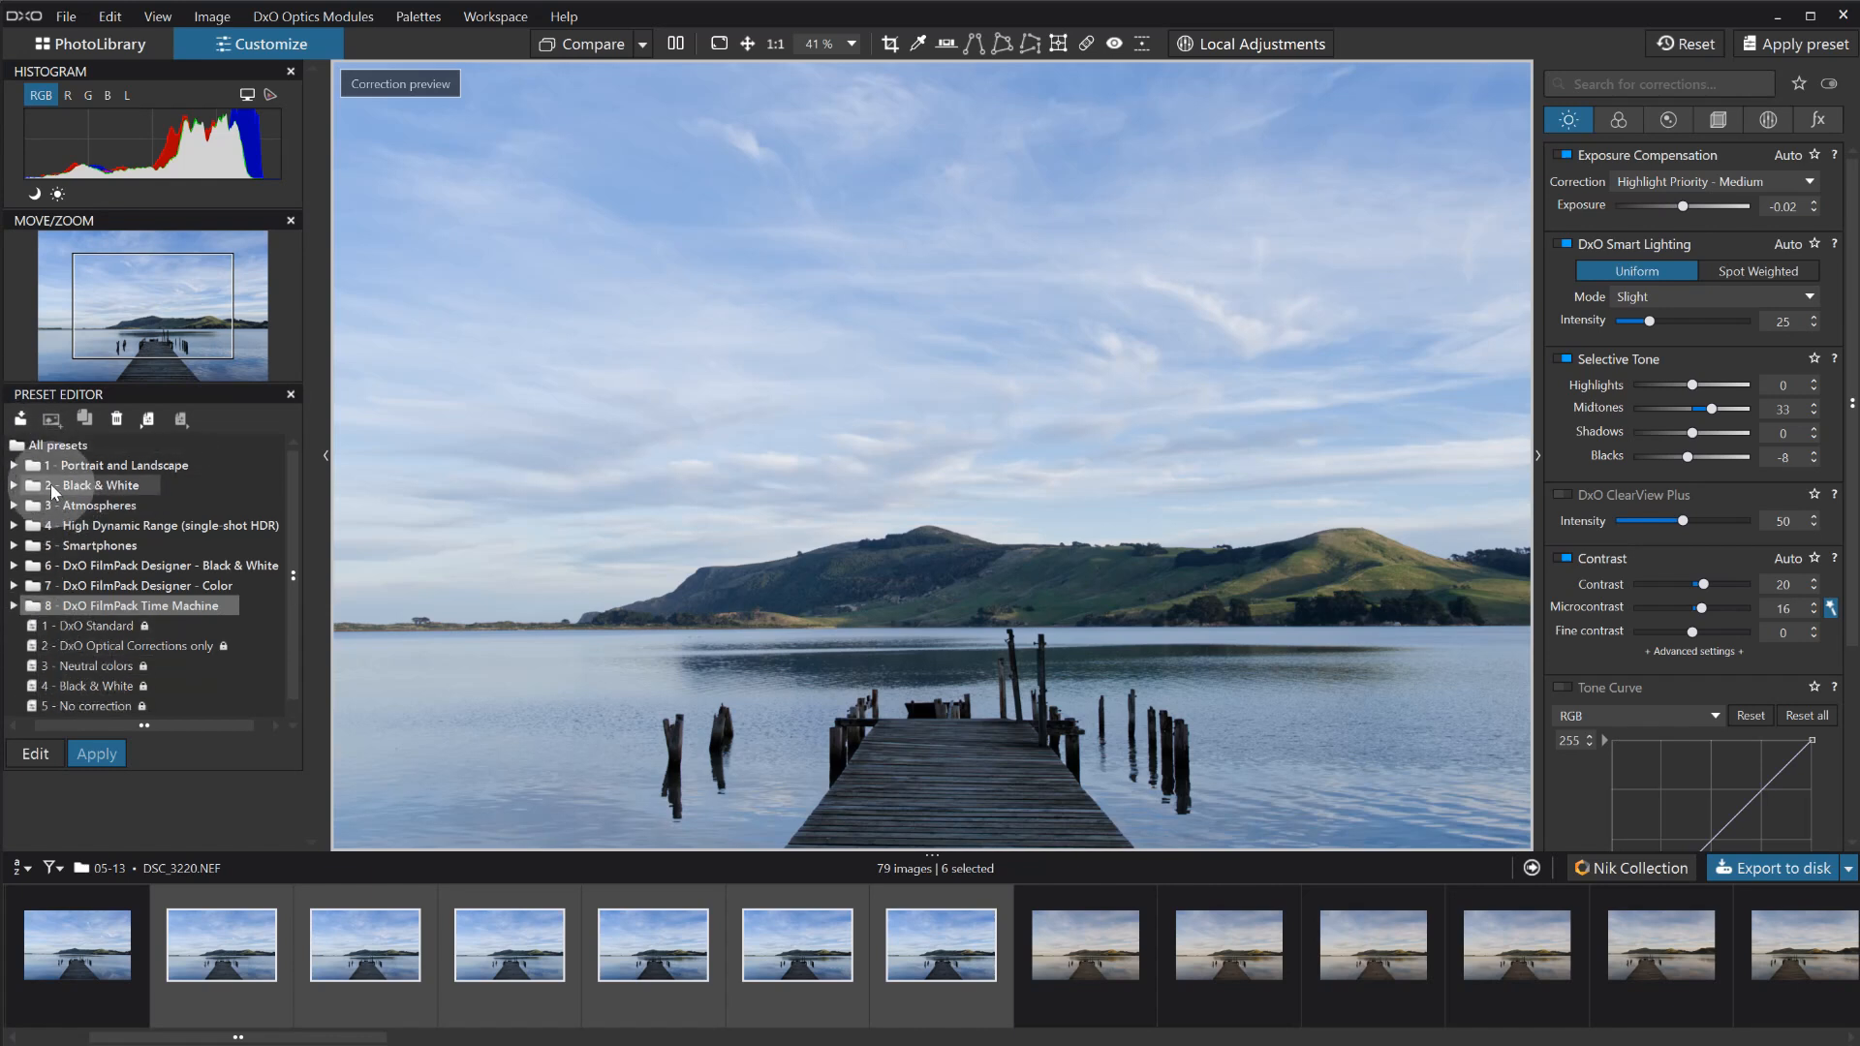
Create a new preset folder inside the 8 - DxO FilmPack Time Machine folder.
{"action": "left_click", "coordinate": [64, 608]}
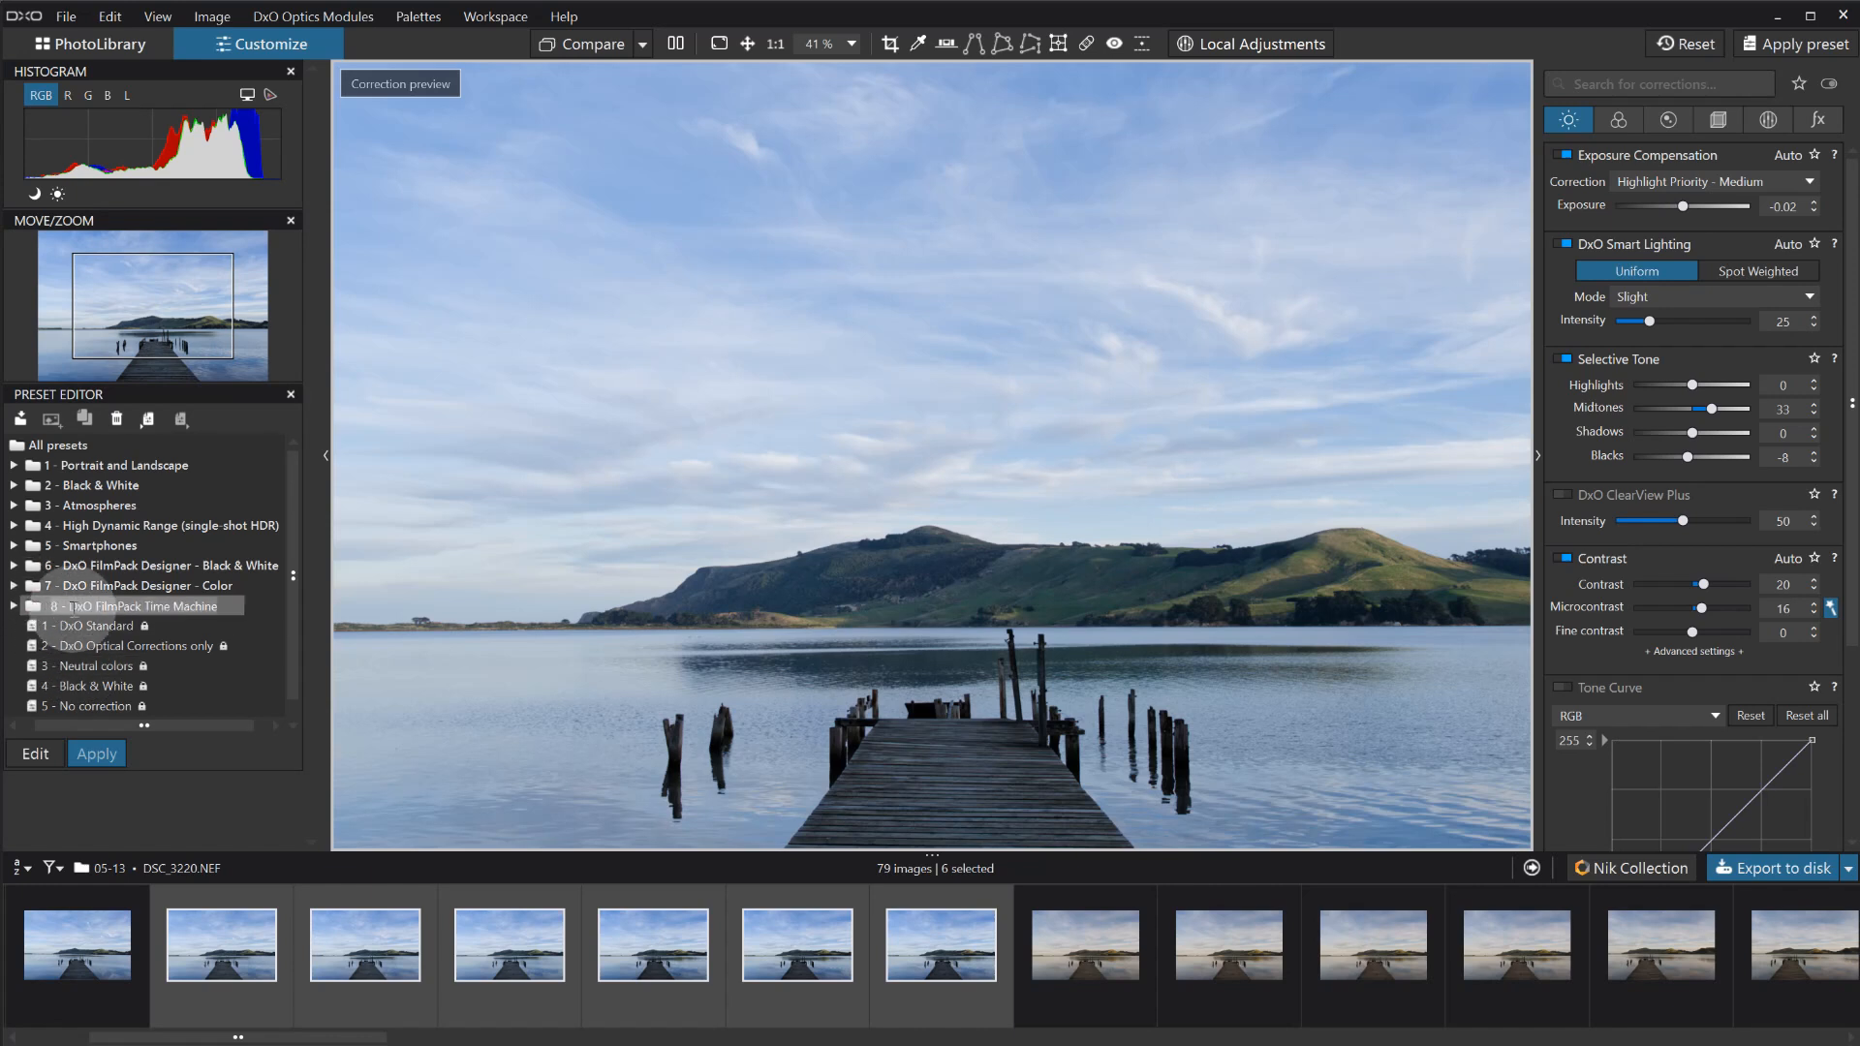
{"action": "left_click", "coordinate": [32, 613]}
{"action": "left_click", "coordinate": [20, 420]}
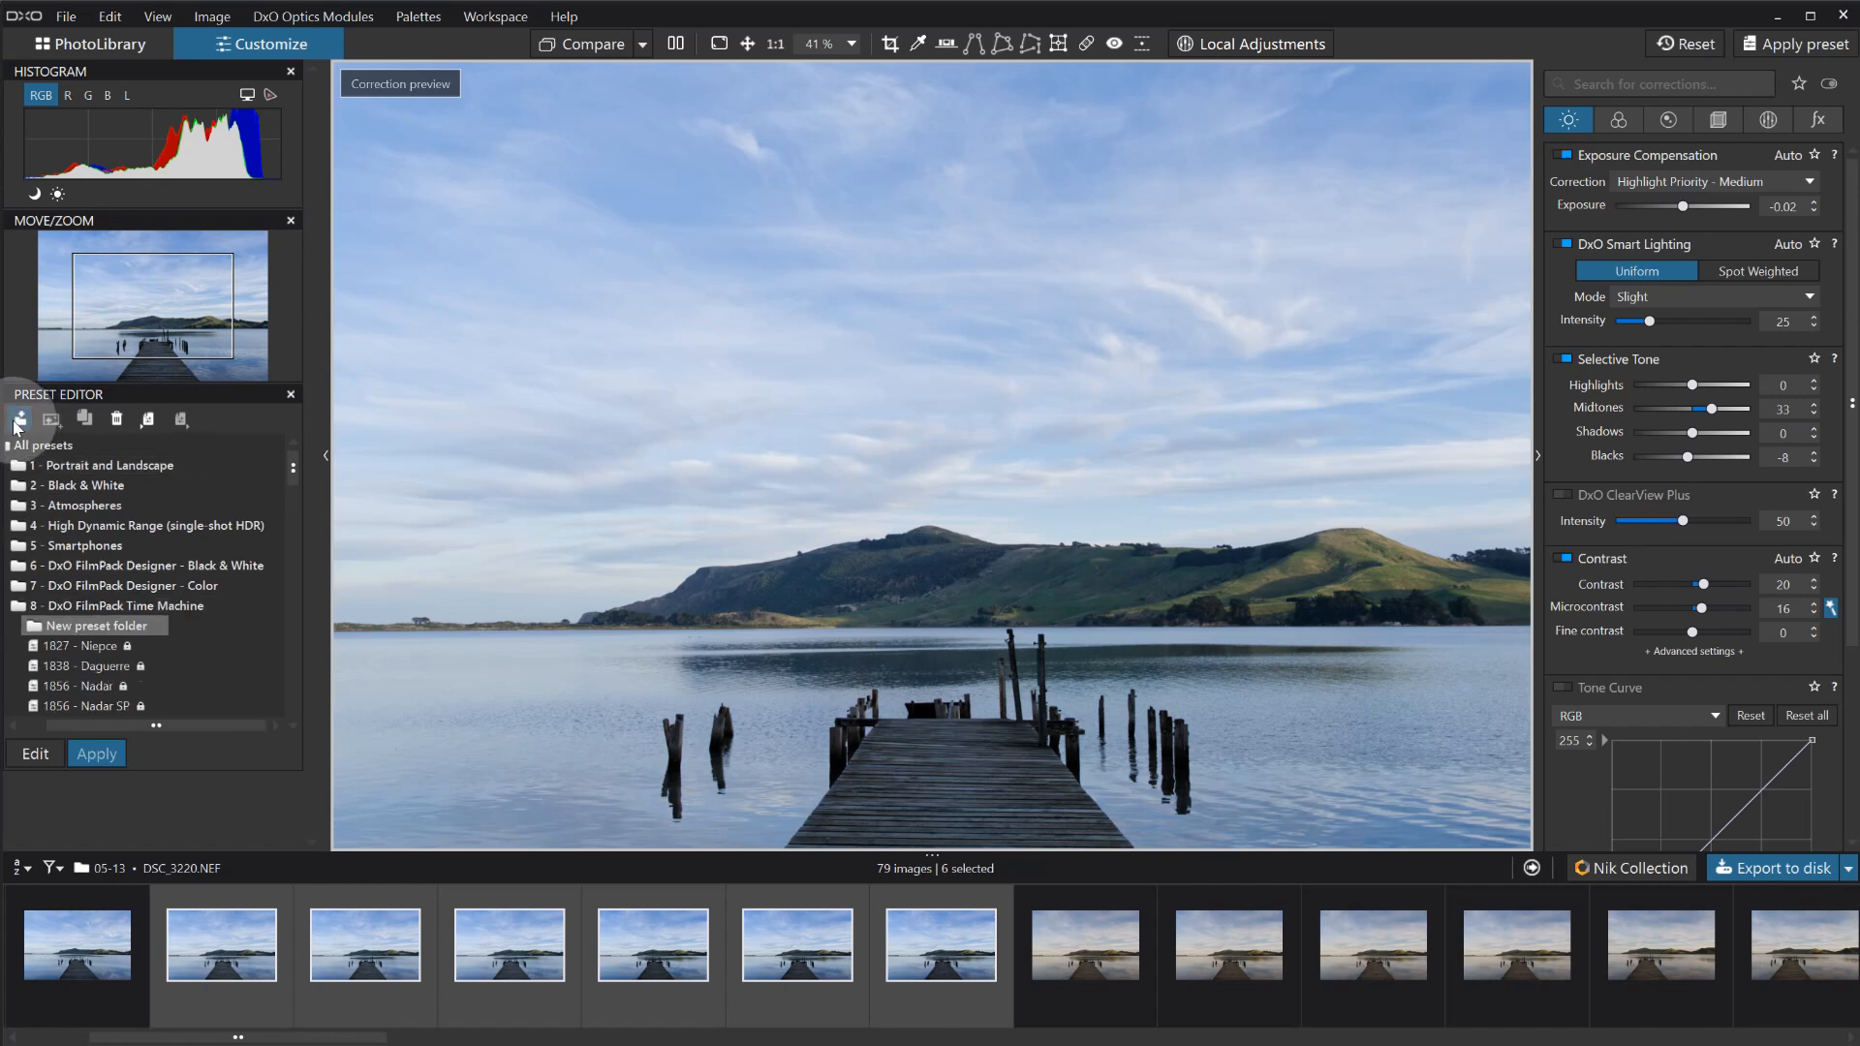
Delete the new preset folder from the 8 - DxO FilmPack Time Machine folder.
{"action": "left_click", "coordinate": [58, 606]}
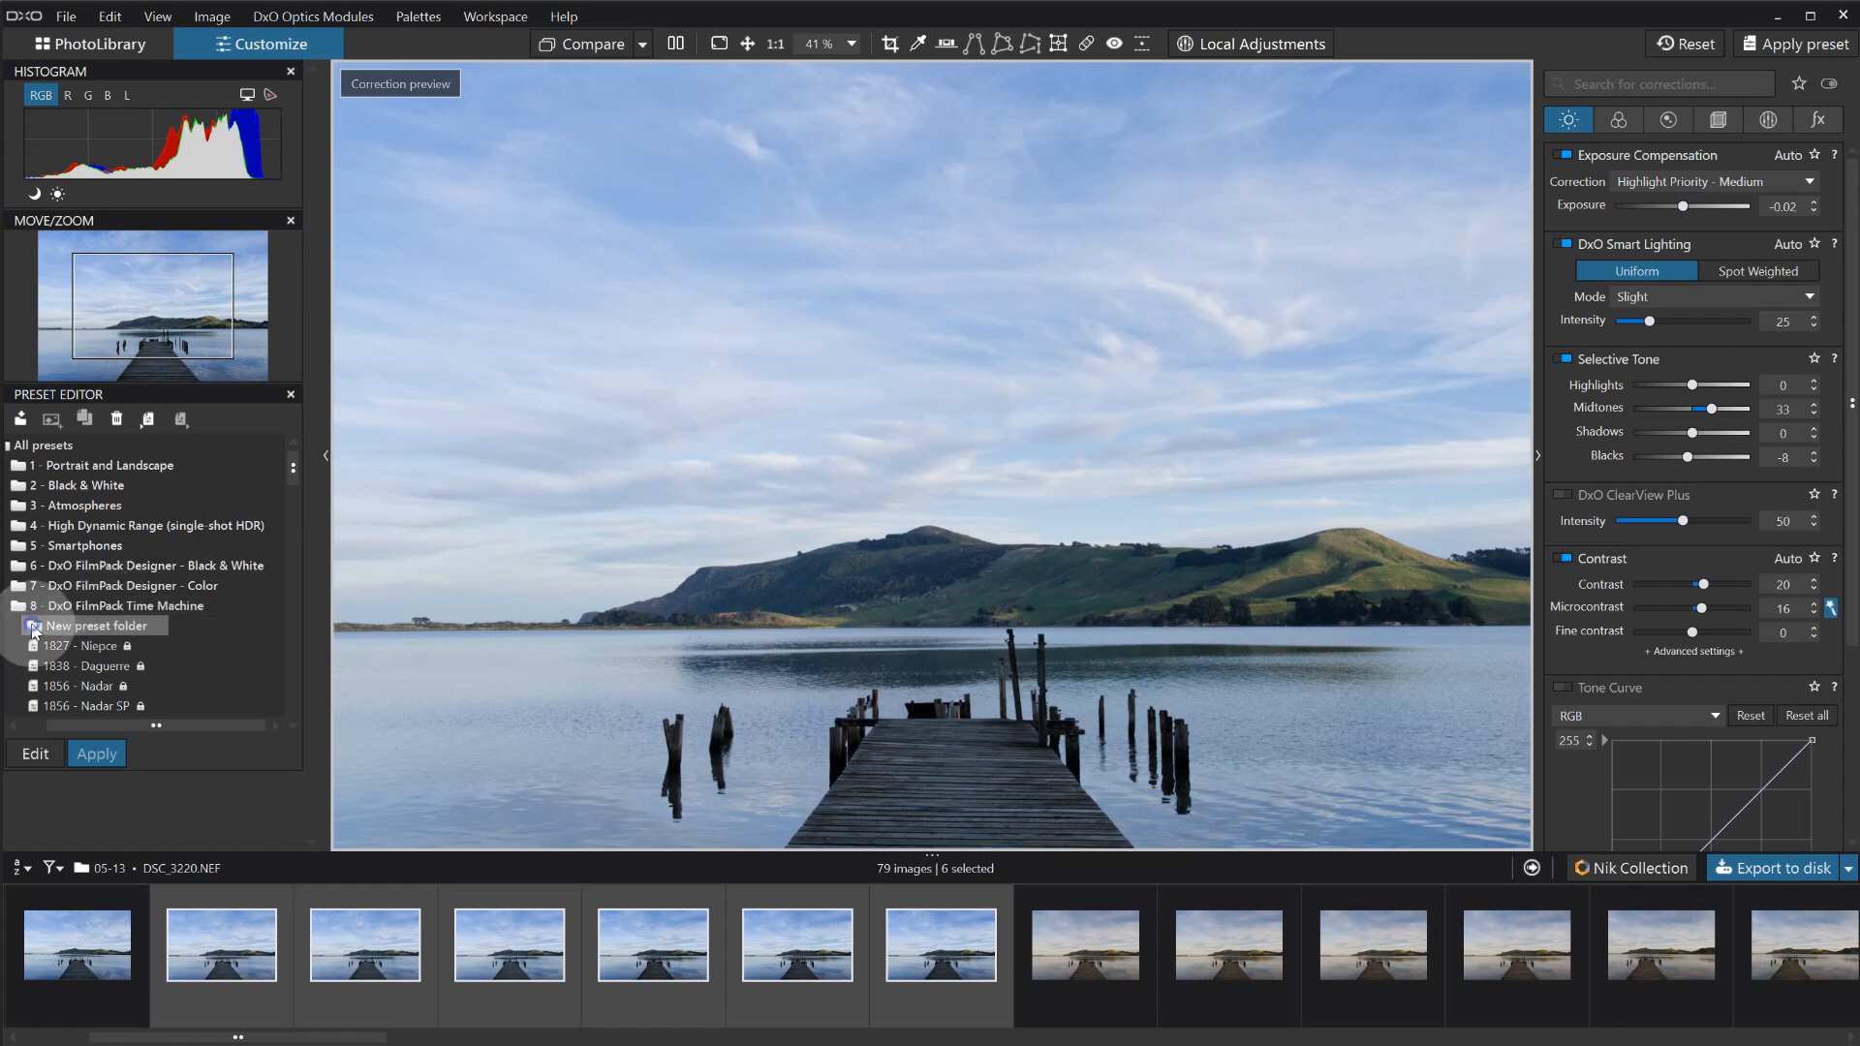
{"action": "left_click", "coordinate": [34, 628]}
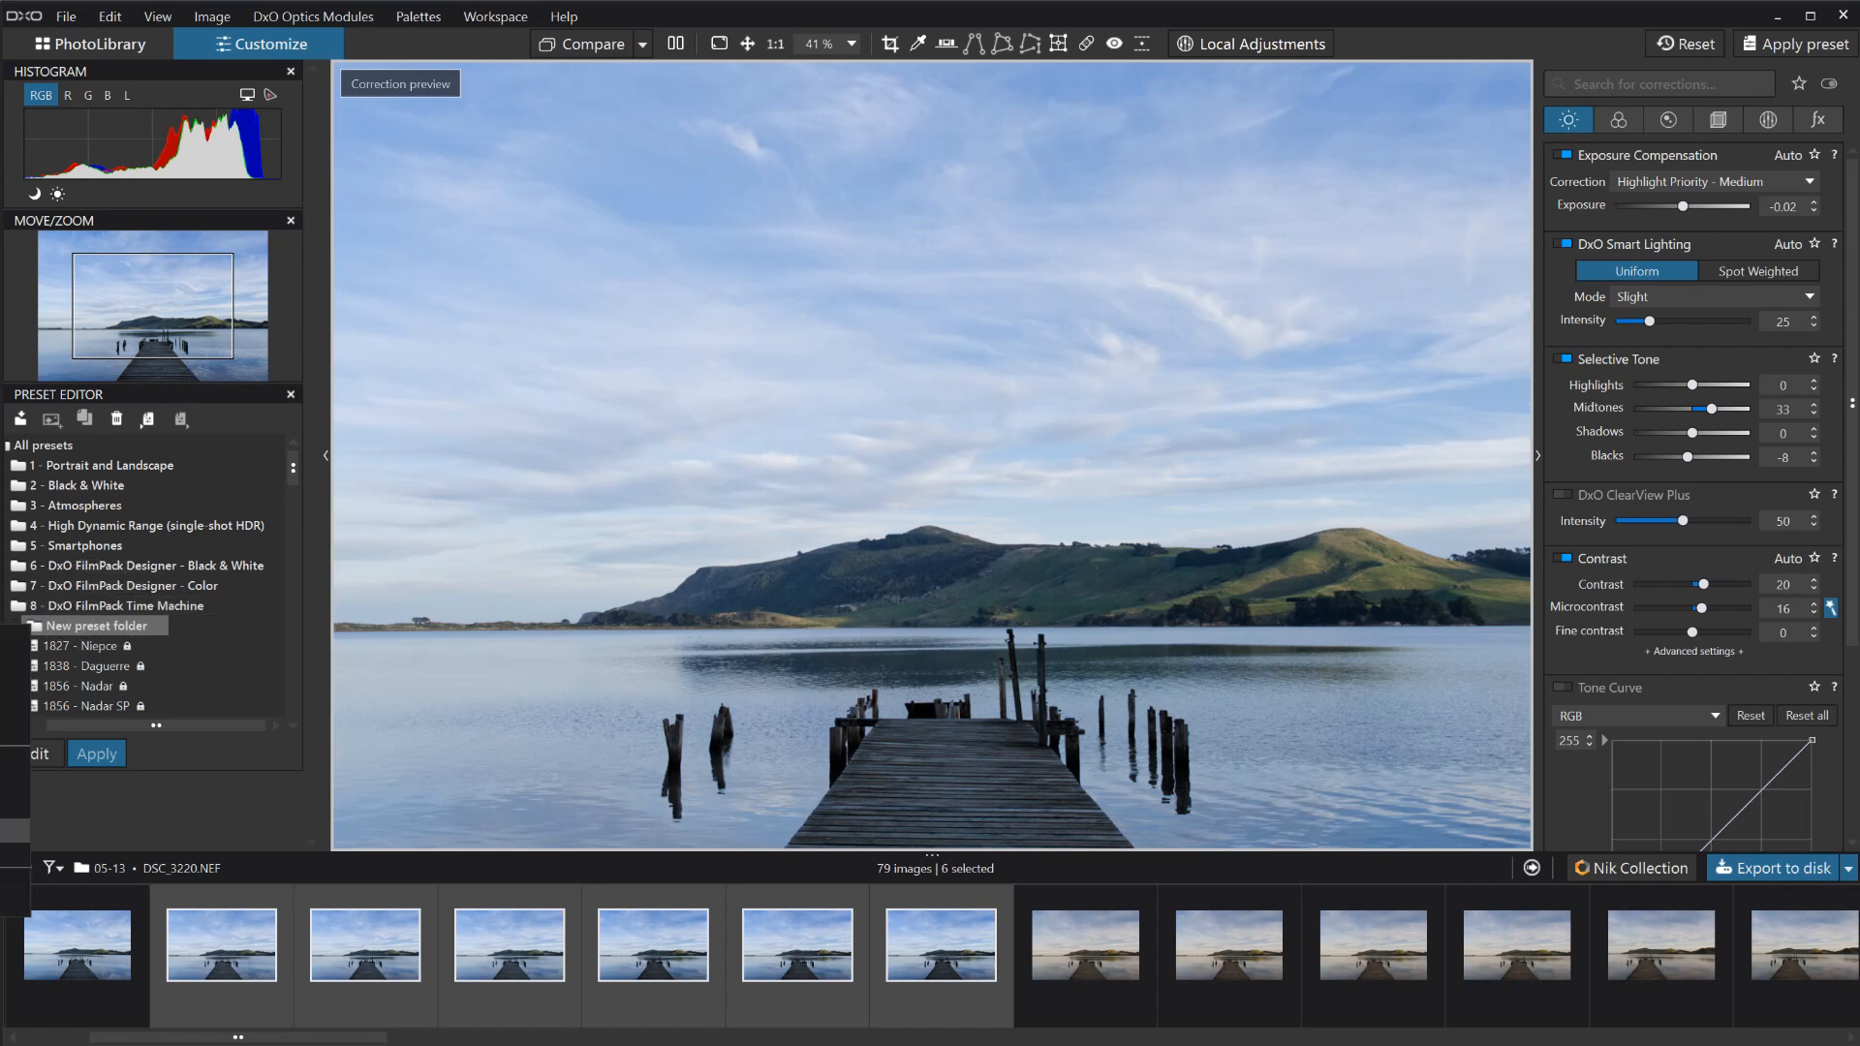
{"action": "key", "text": "Delete"}
{"action": "left_click", "coordinate": [887, 564]}
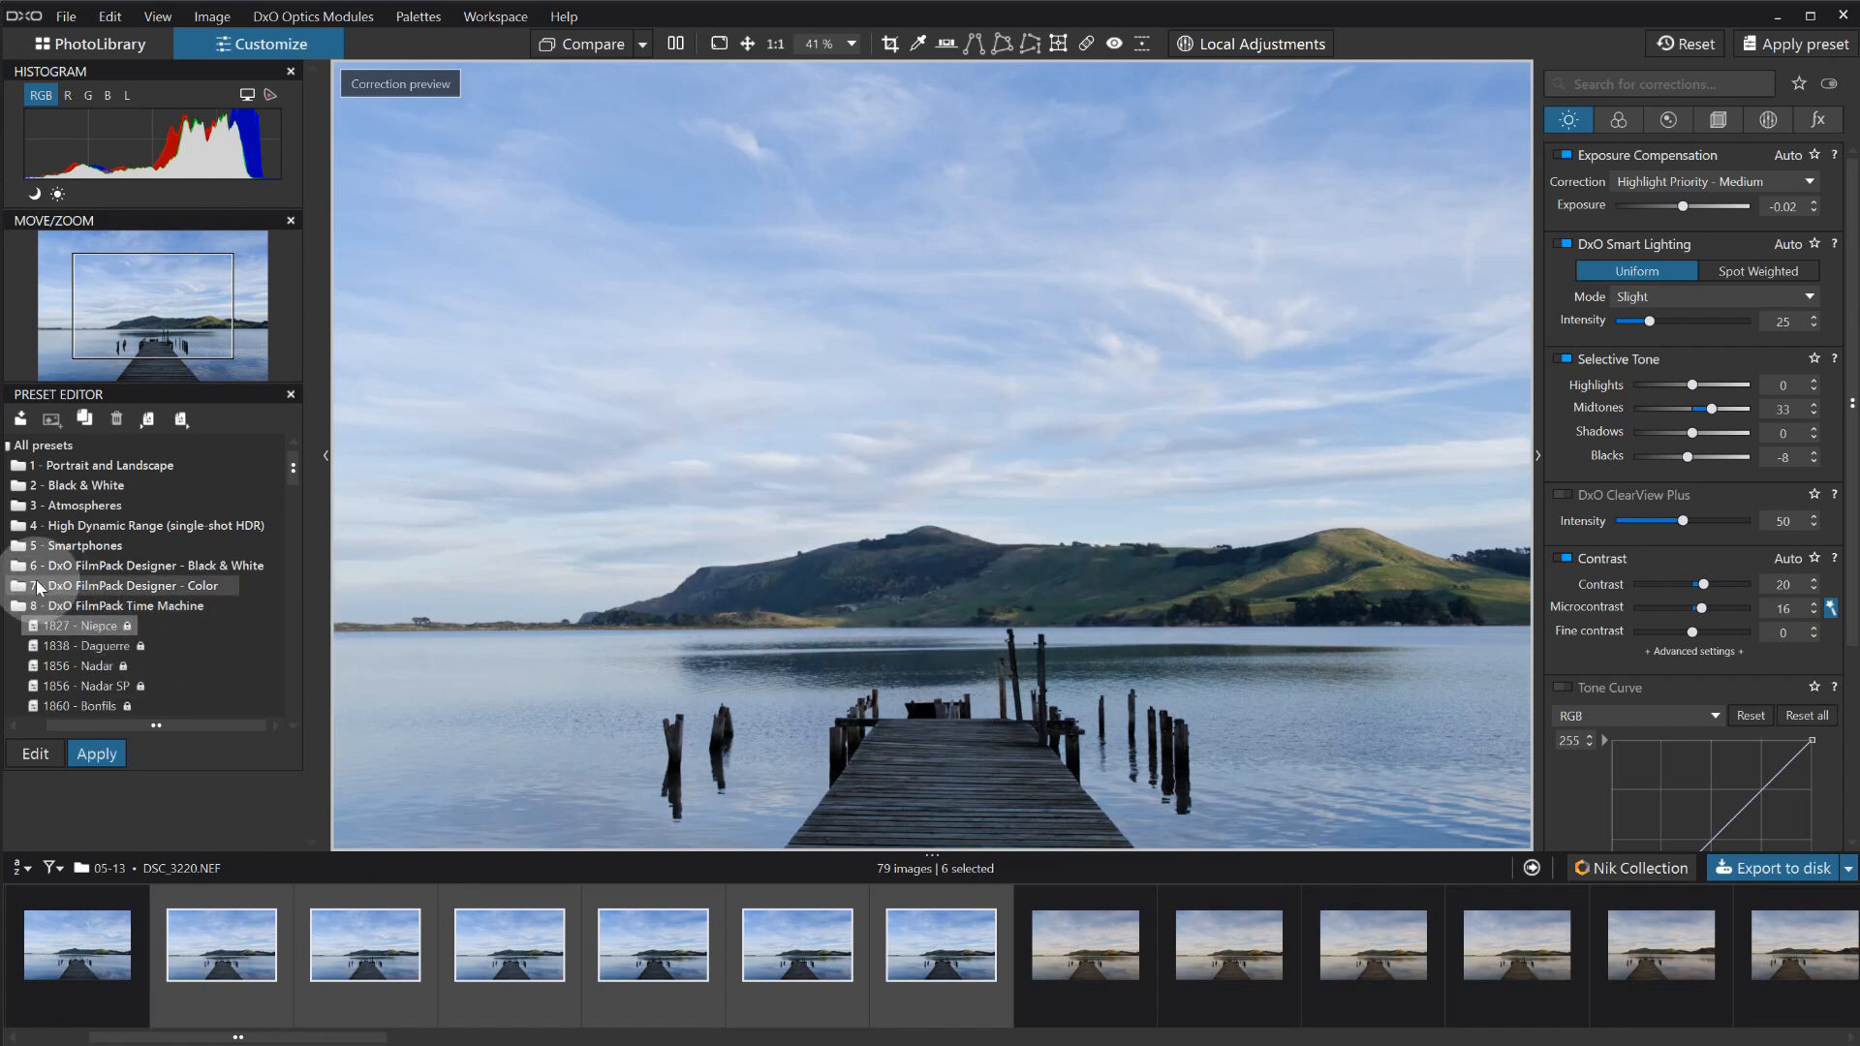
Create a preset folder directly under All presets and name it My Presets.
{"action": "left_click", "coordinate": [34, 446]}
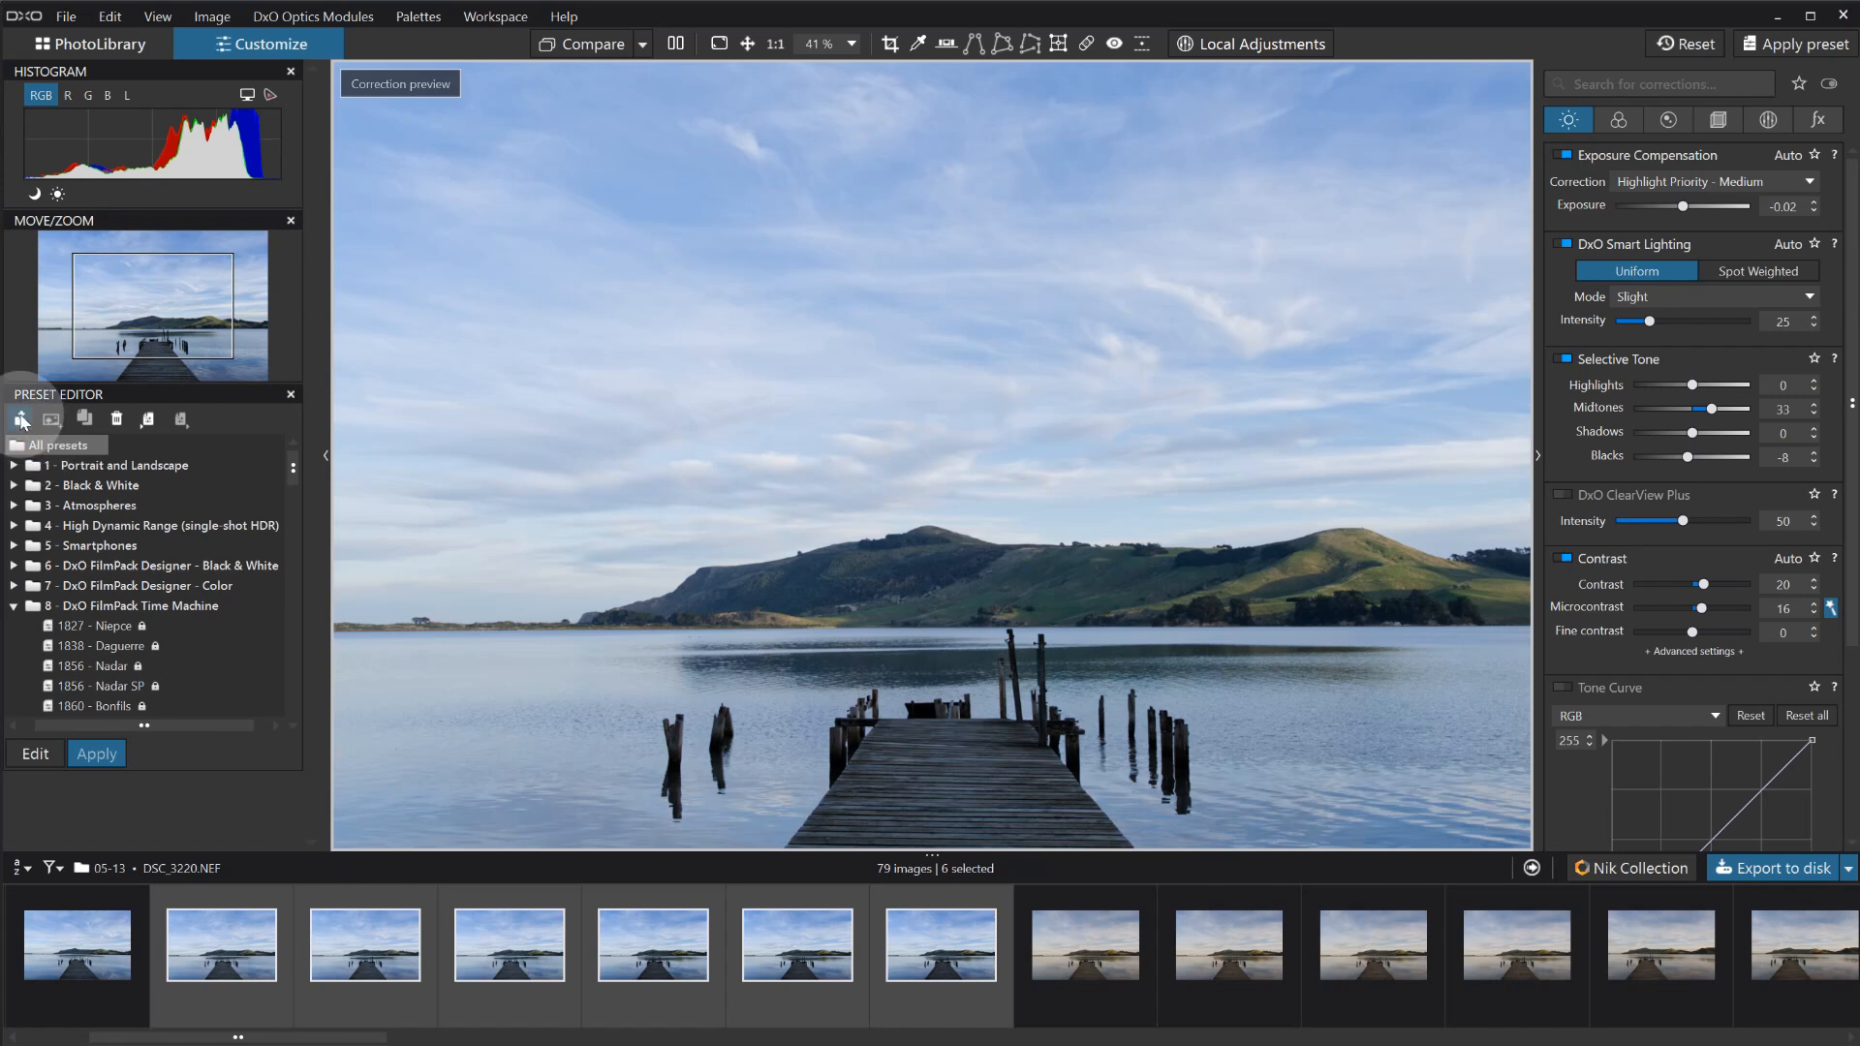
{"action": "right_click", "coordinate": [28, 448]}
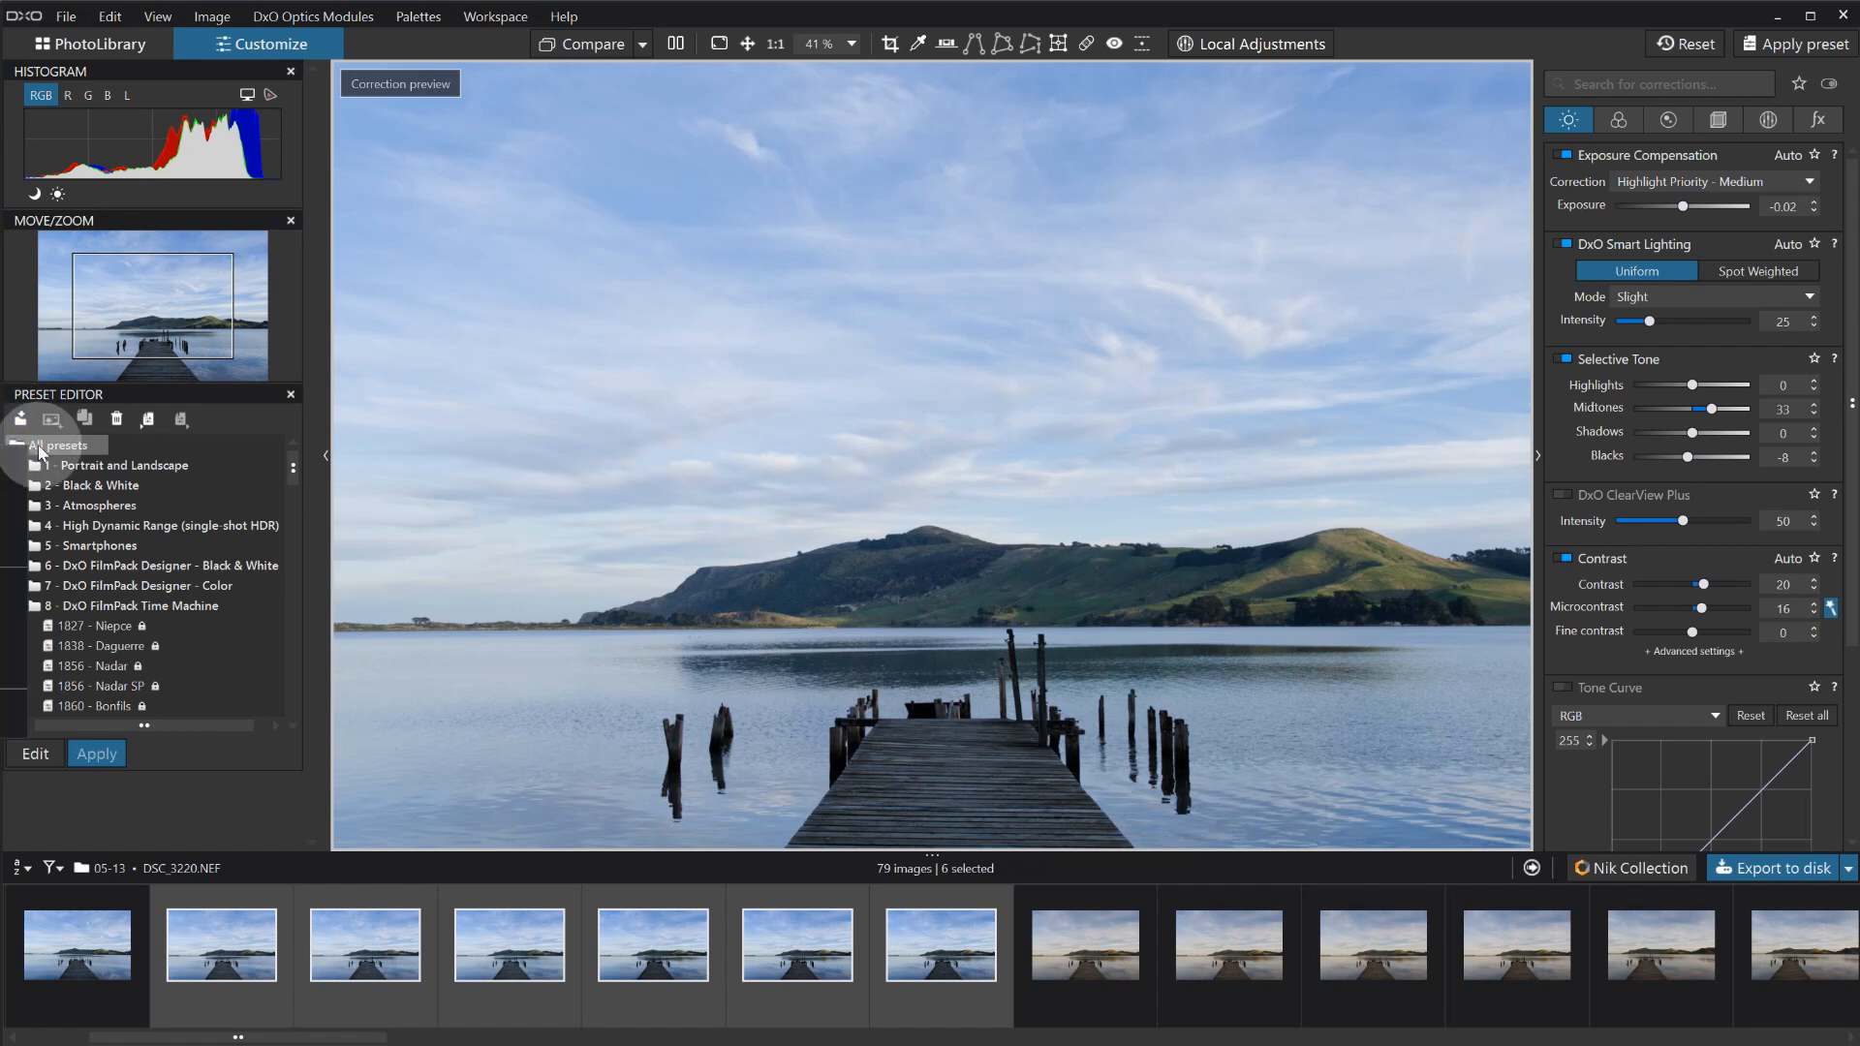
{"action": "left_click", "coordinate": [20, 419]}
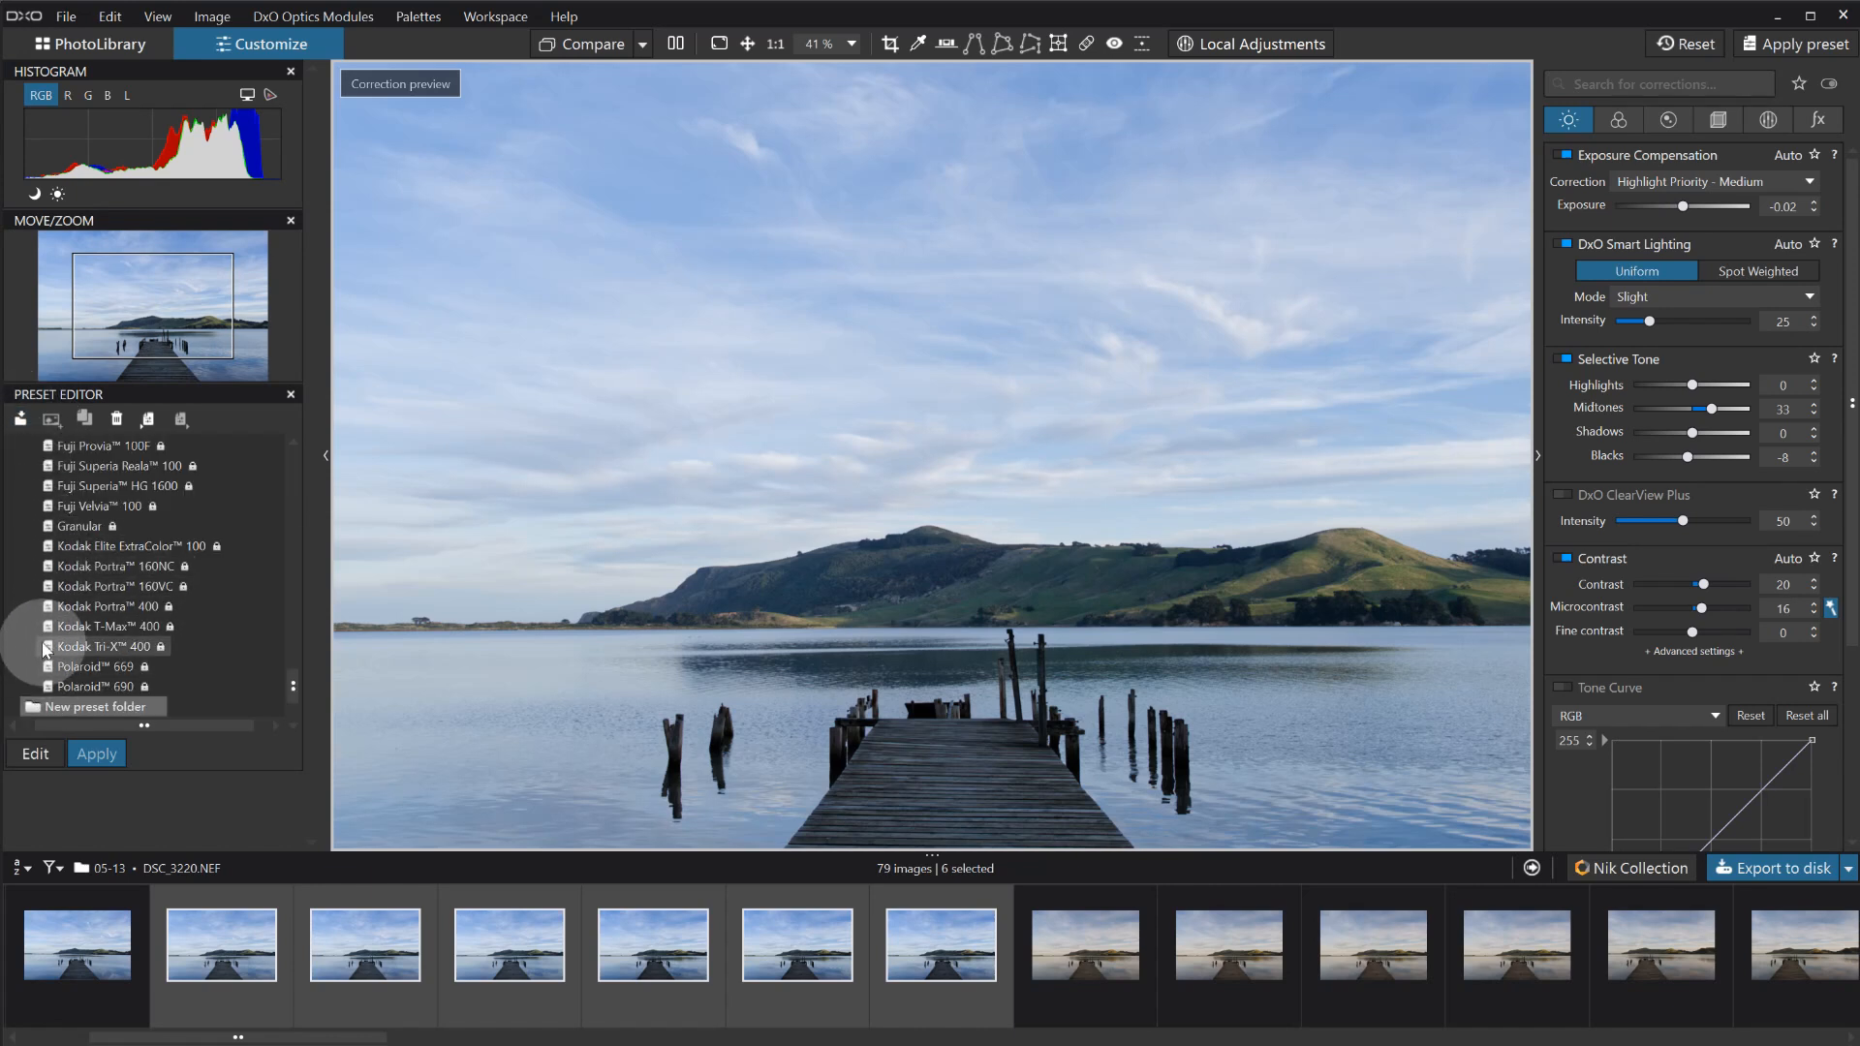
{"action": "scroll", "coordinate": [46, 649], "scroll_direction": "down", "scroll_amount": 1}
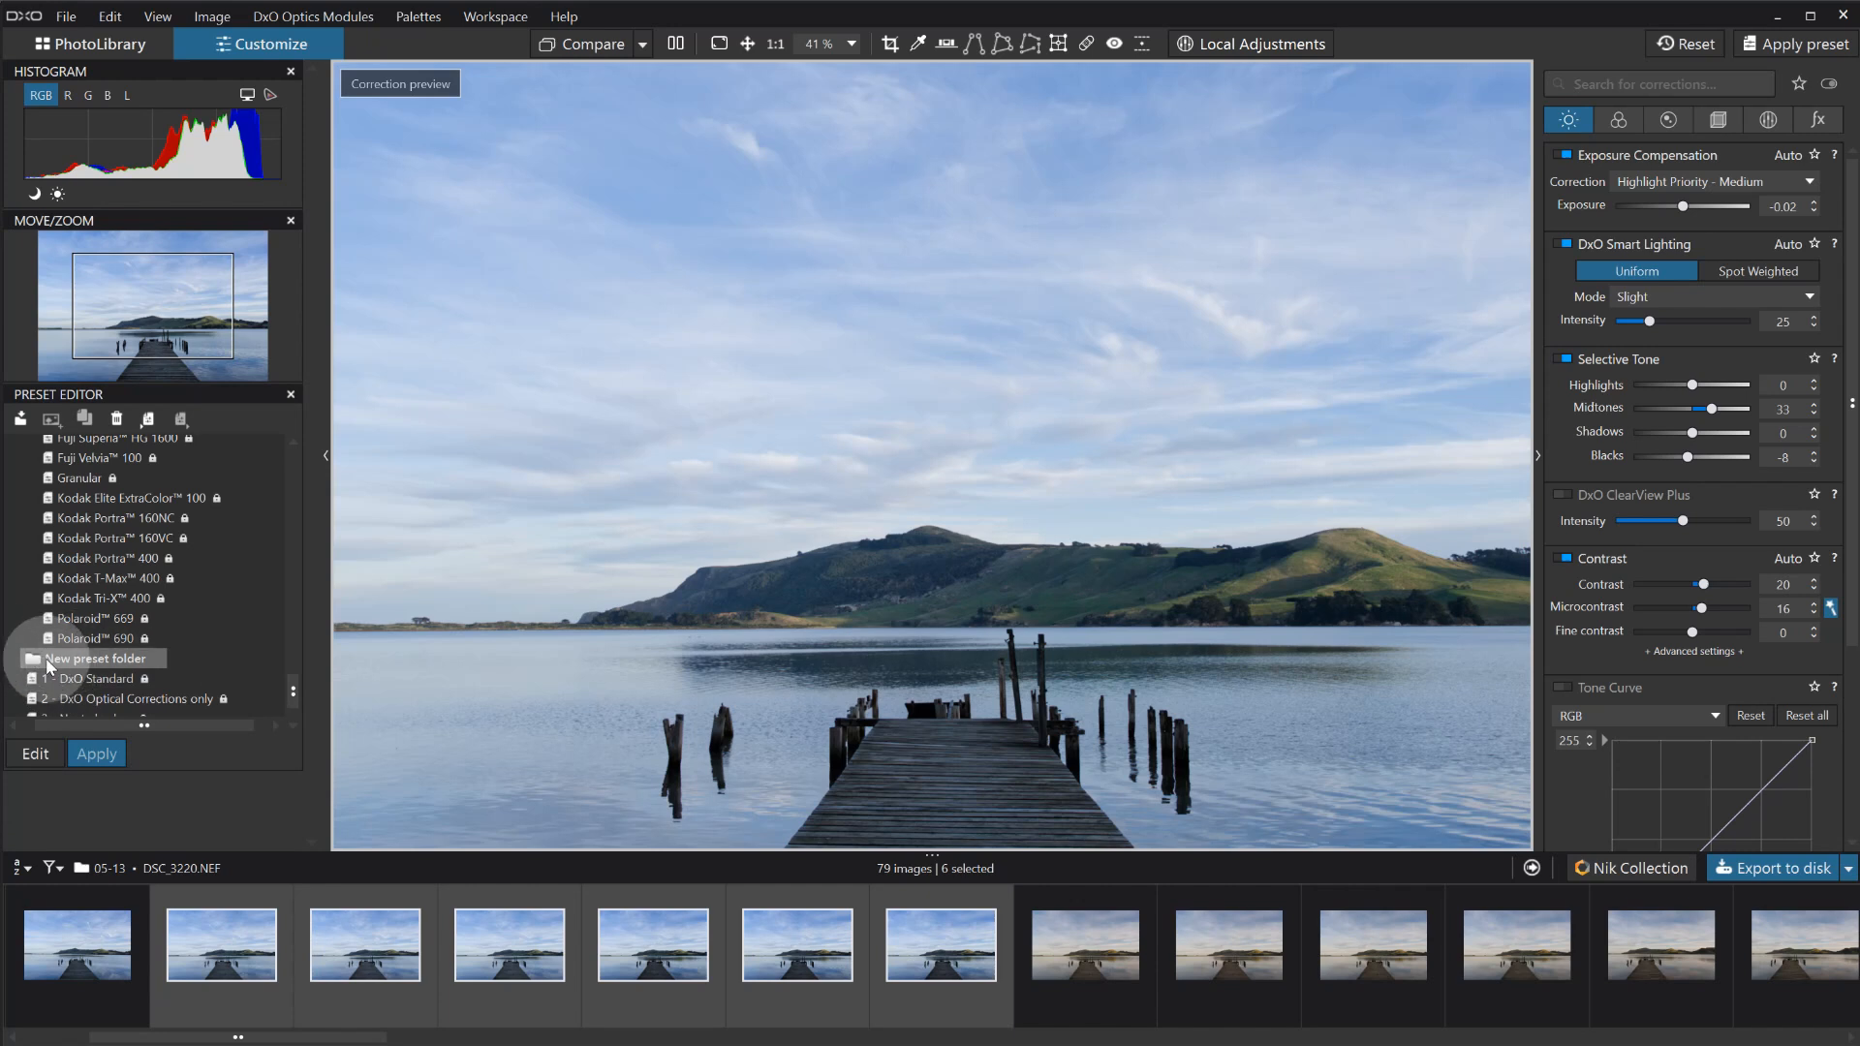
{"action": "double_click", "coordinate": [64, 664]}
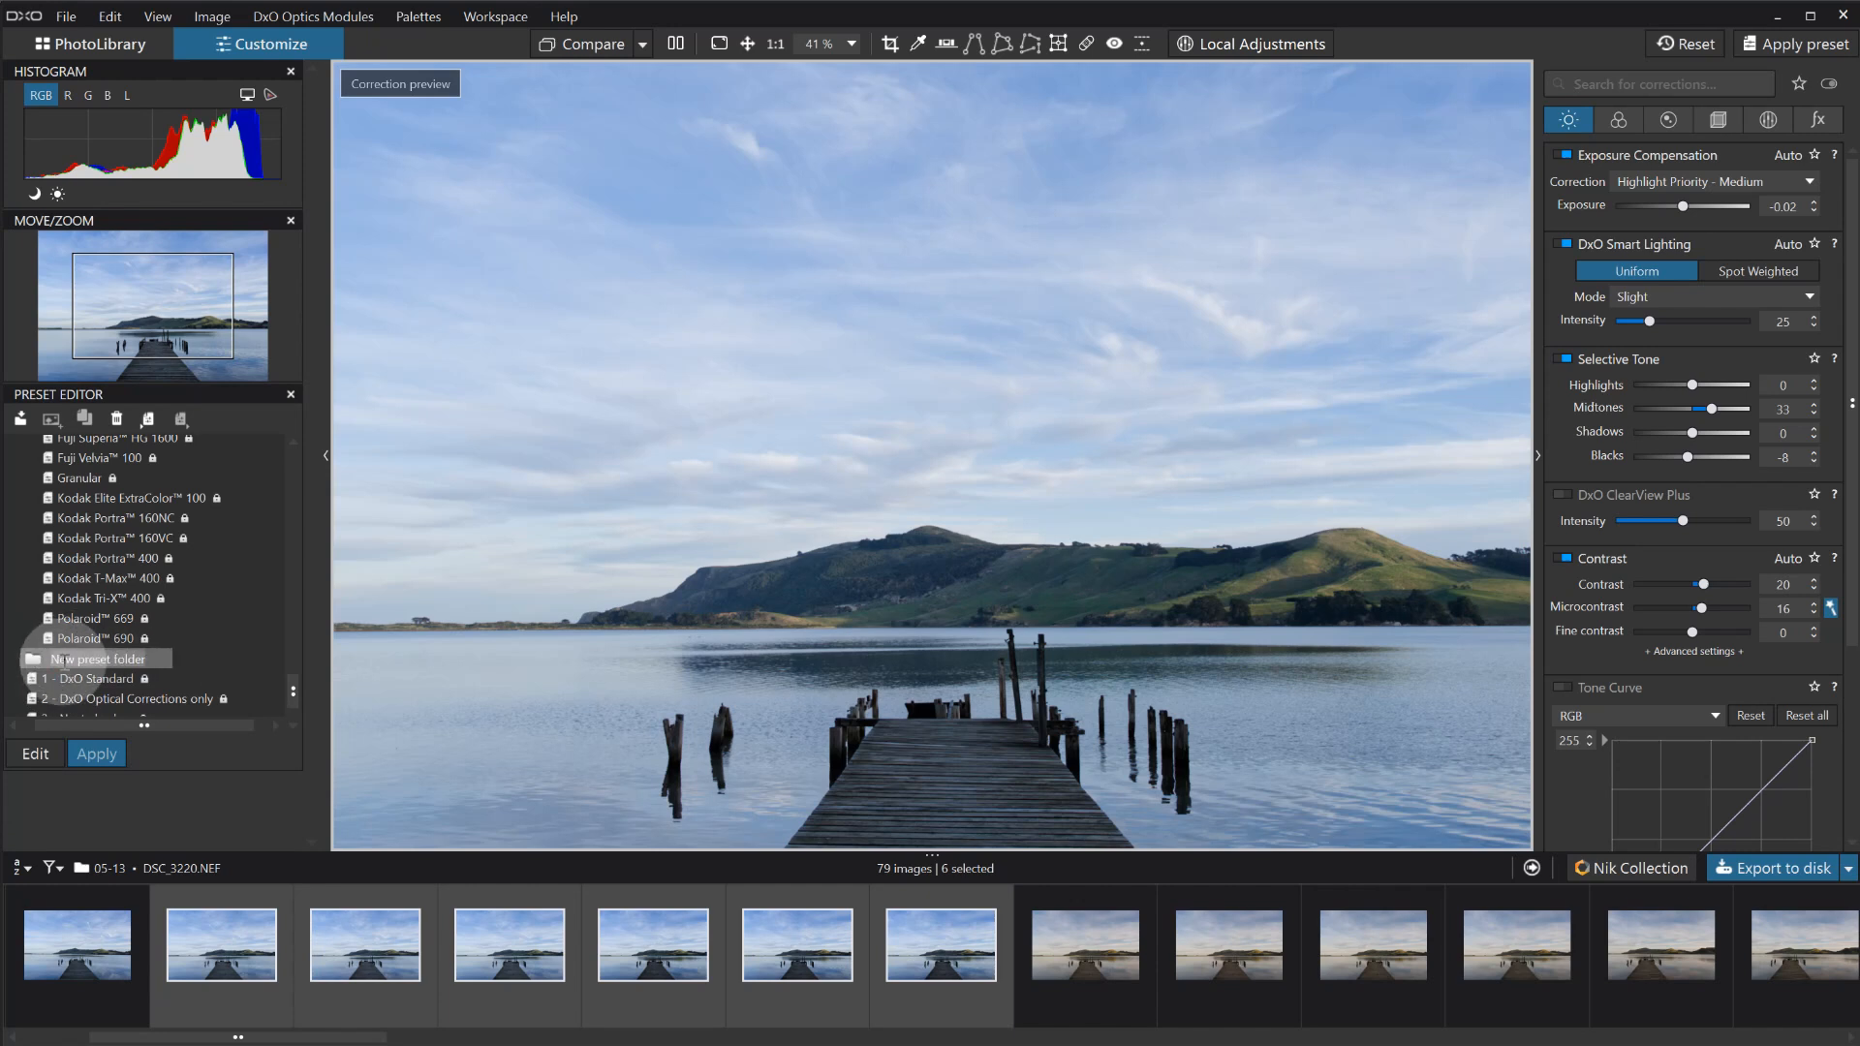
{"action": "type", "text": "My"}
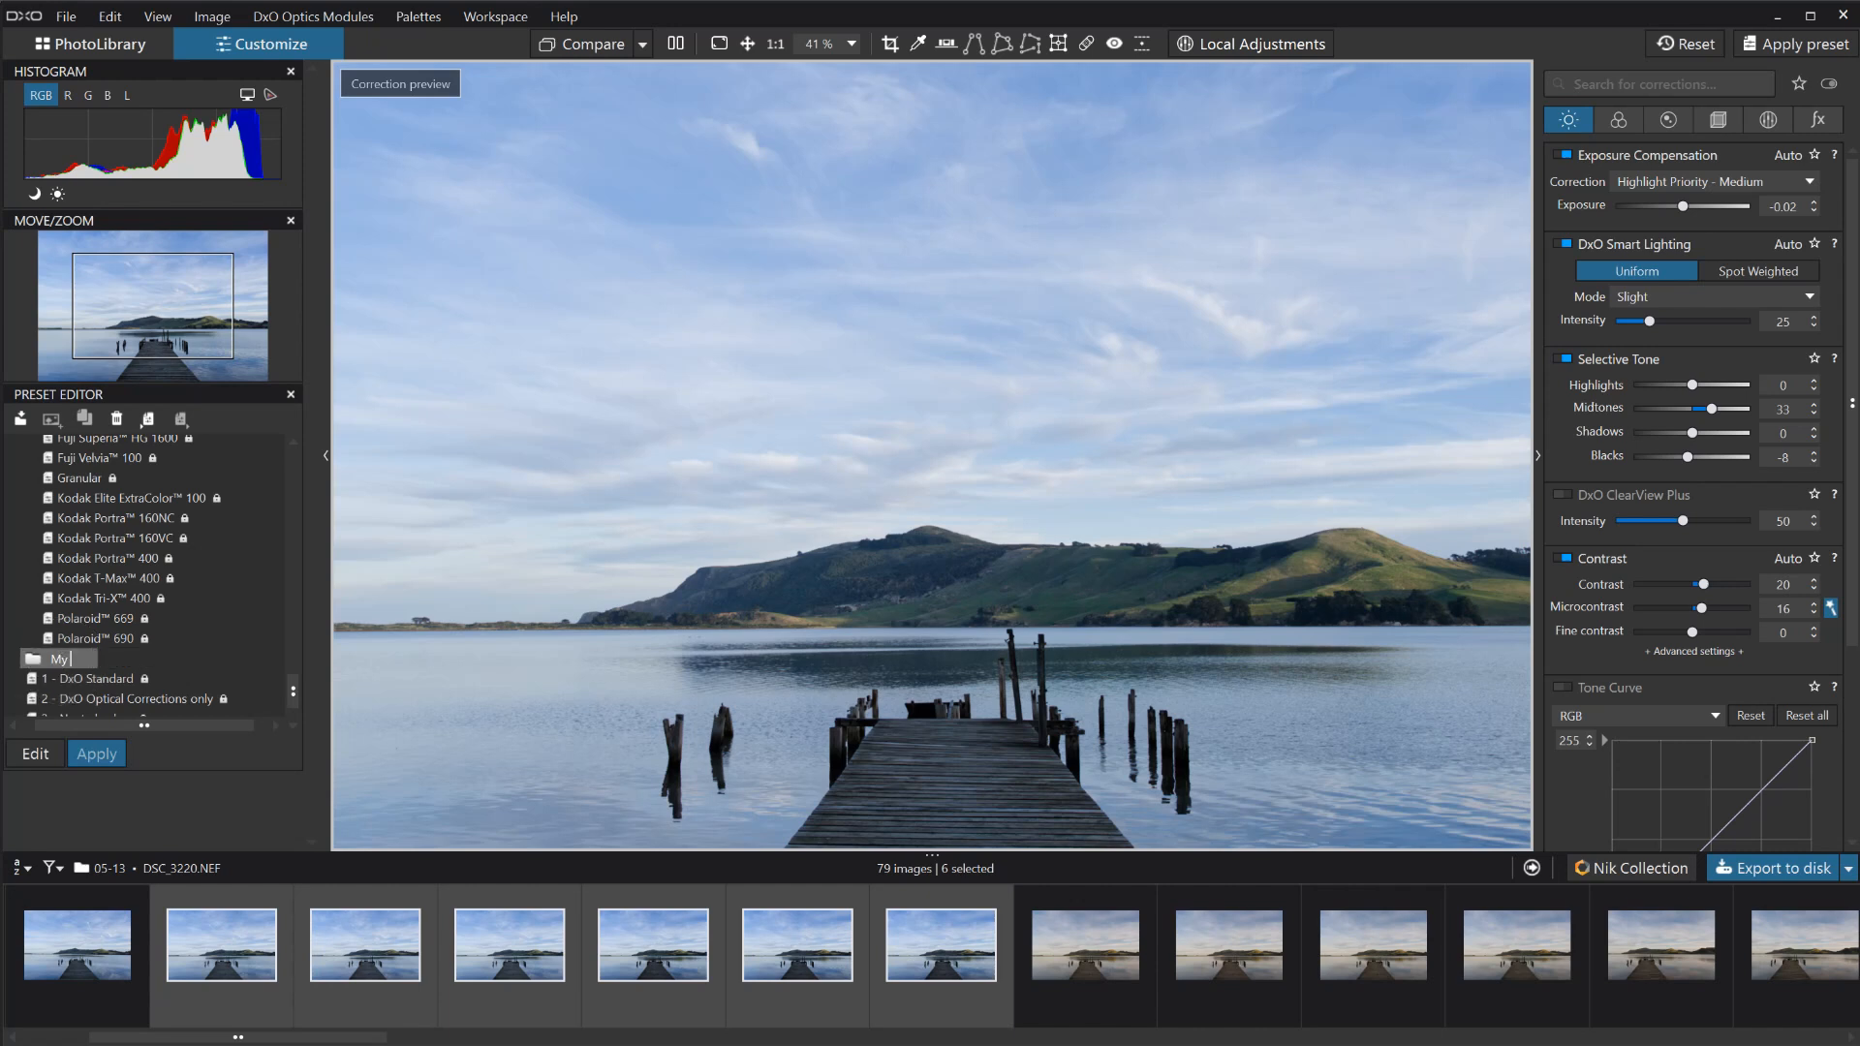
{"action": "type", "text": " Presets"}
{"action": "left_click", "coordinate": [62, 660]}
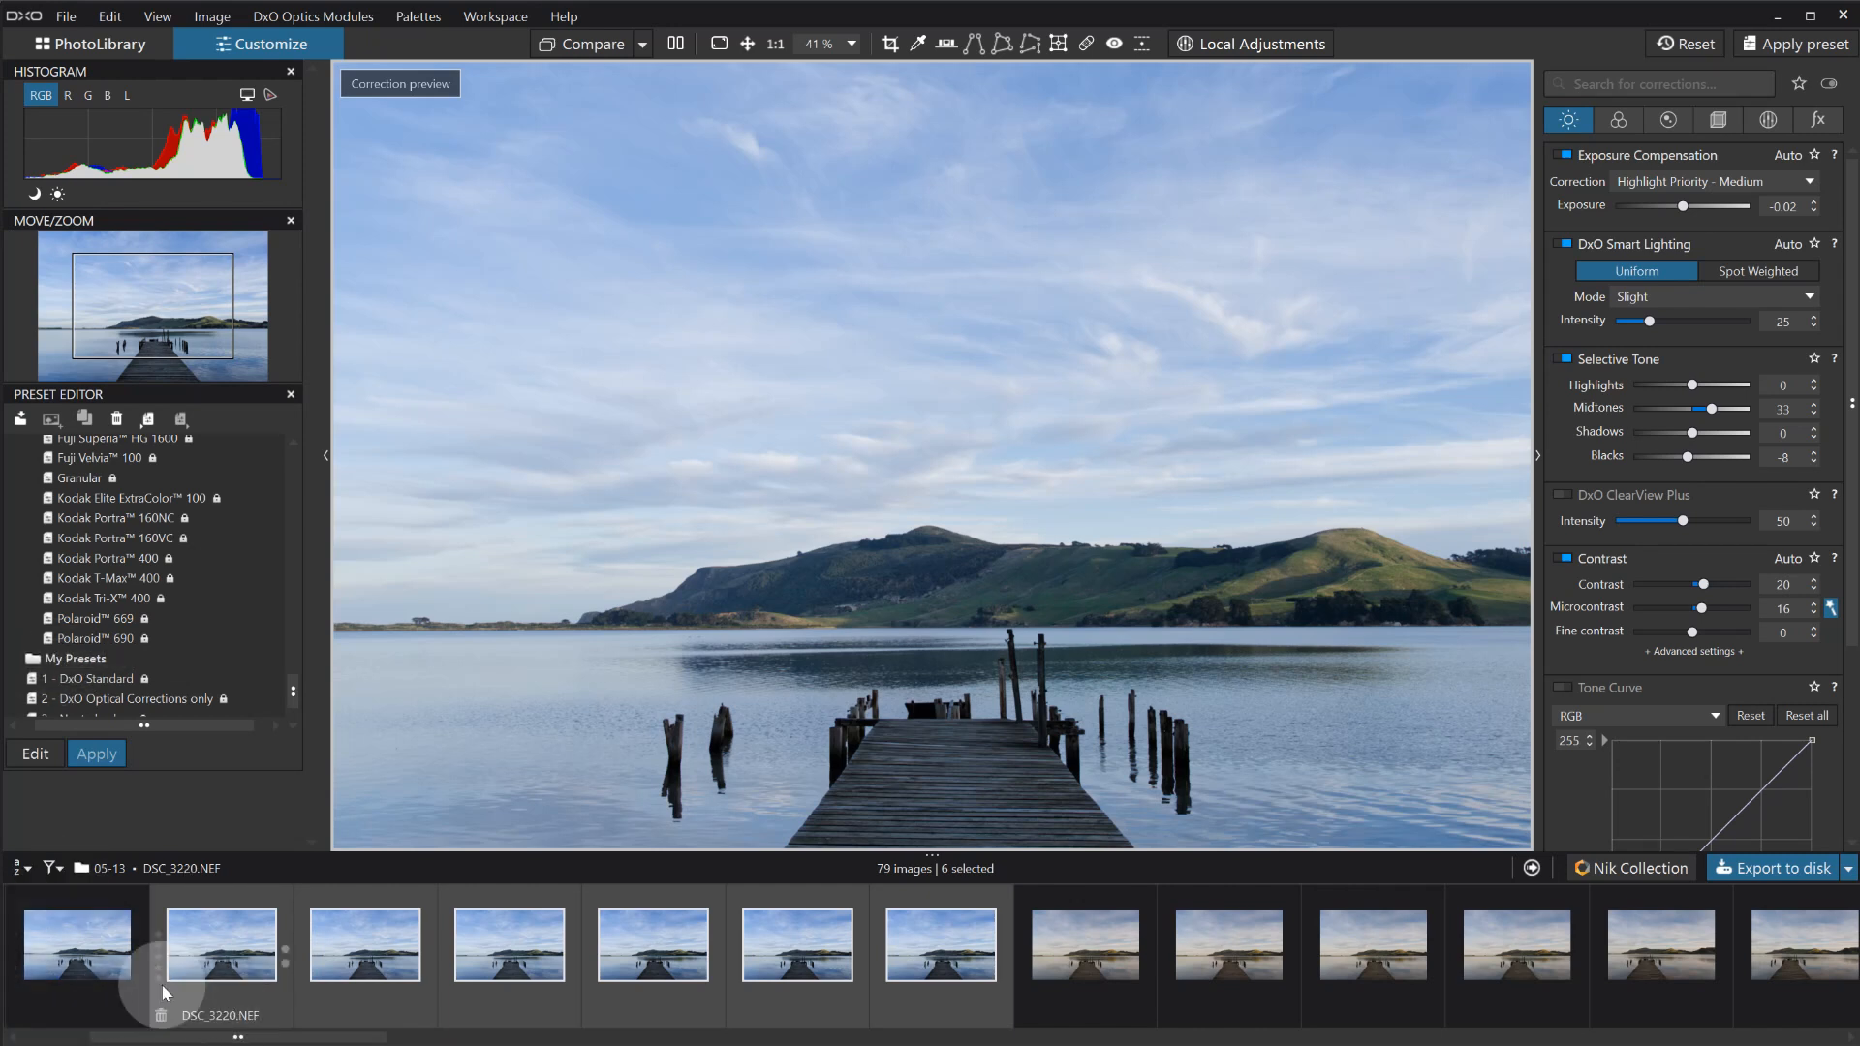
Create a preset named My preset from the current settings of DSC_3219.NEF.
{"action": "left_click", "coordinate": [85, 950]}
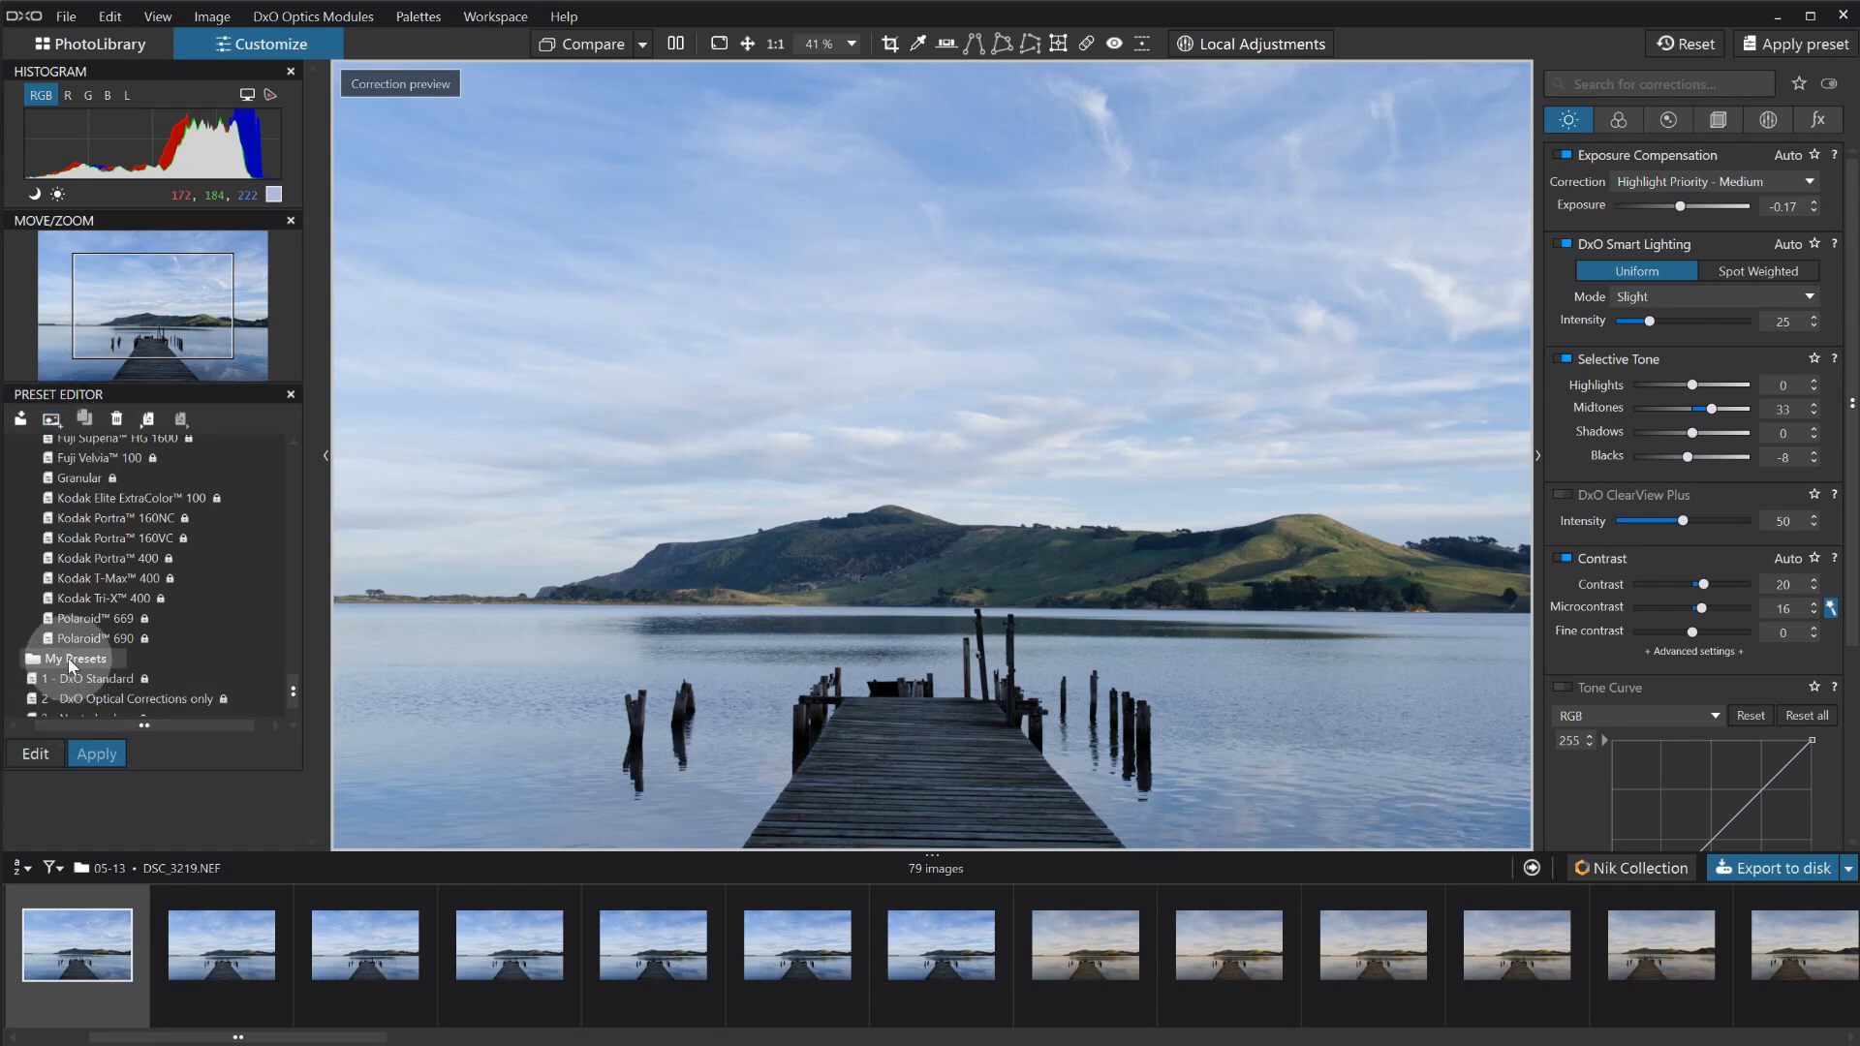
{"action": "left_click", "coordinate": [53, 422]}
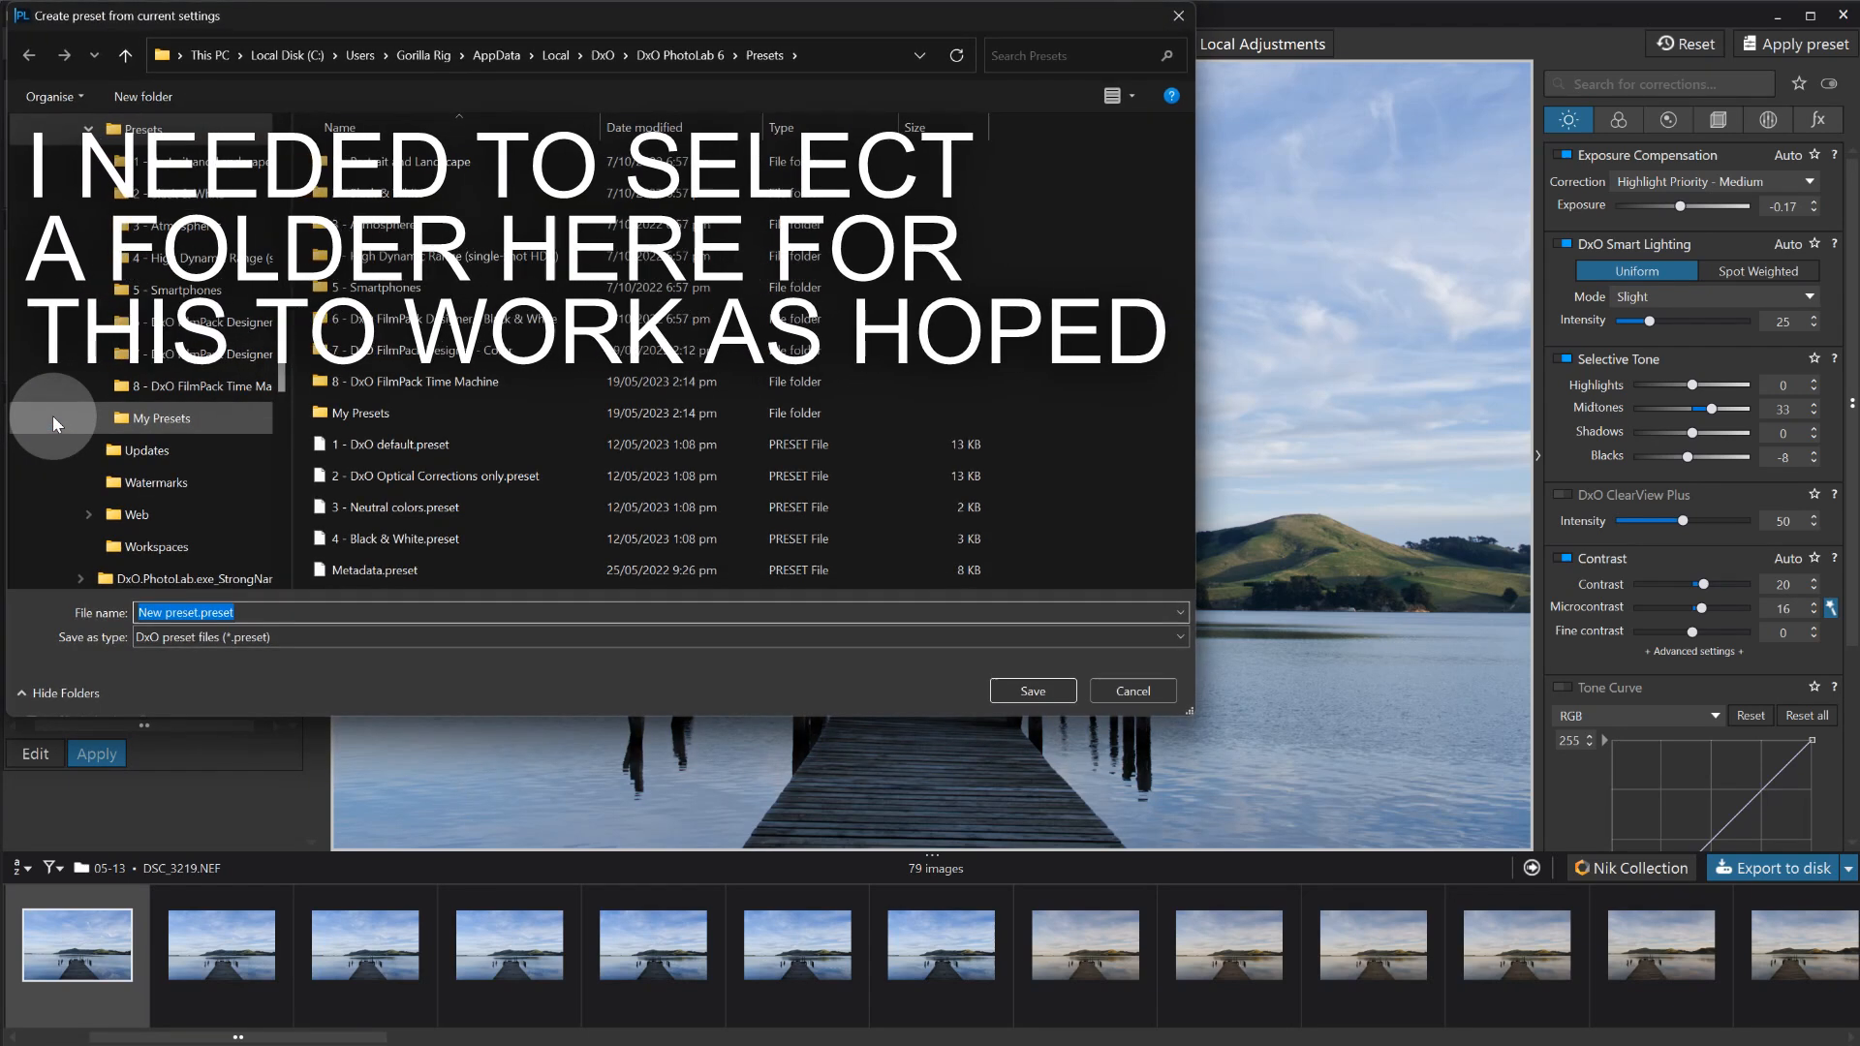
{"action": "type", "text": "My p"}
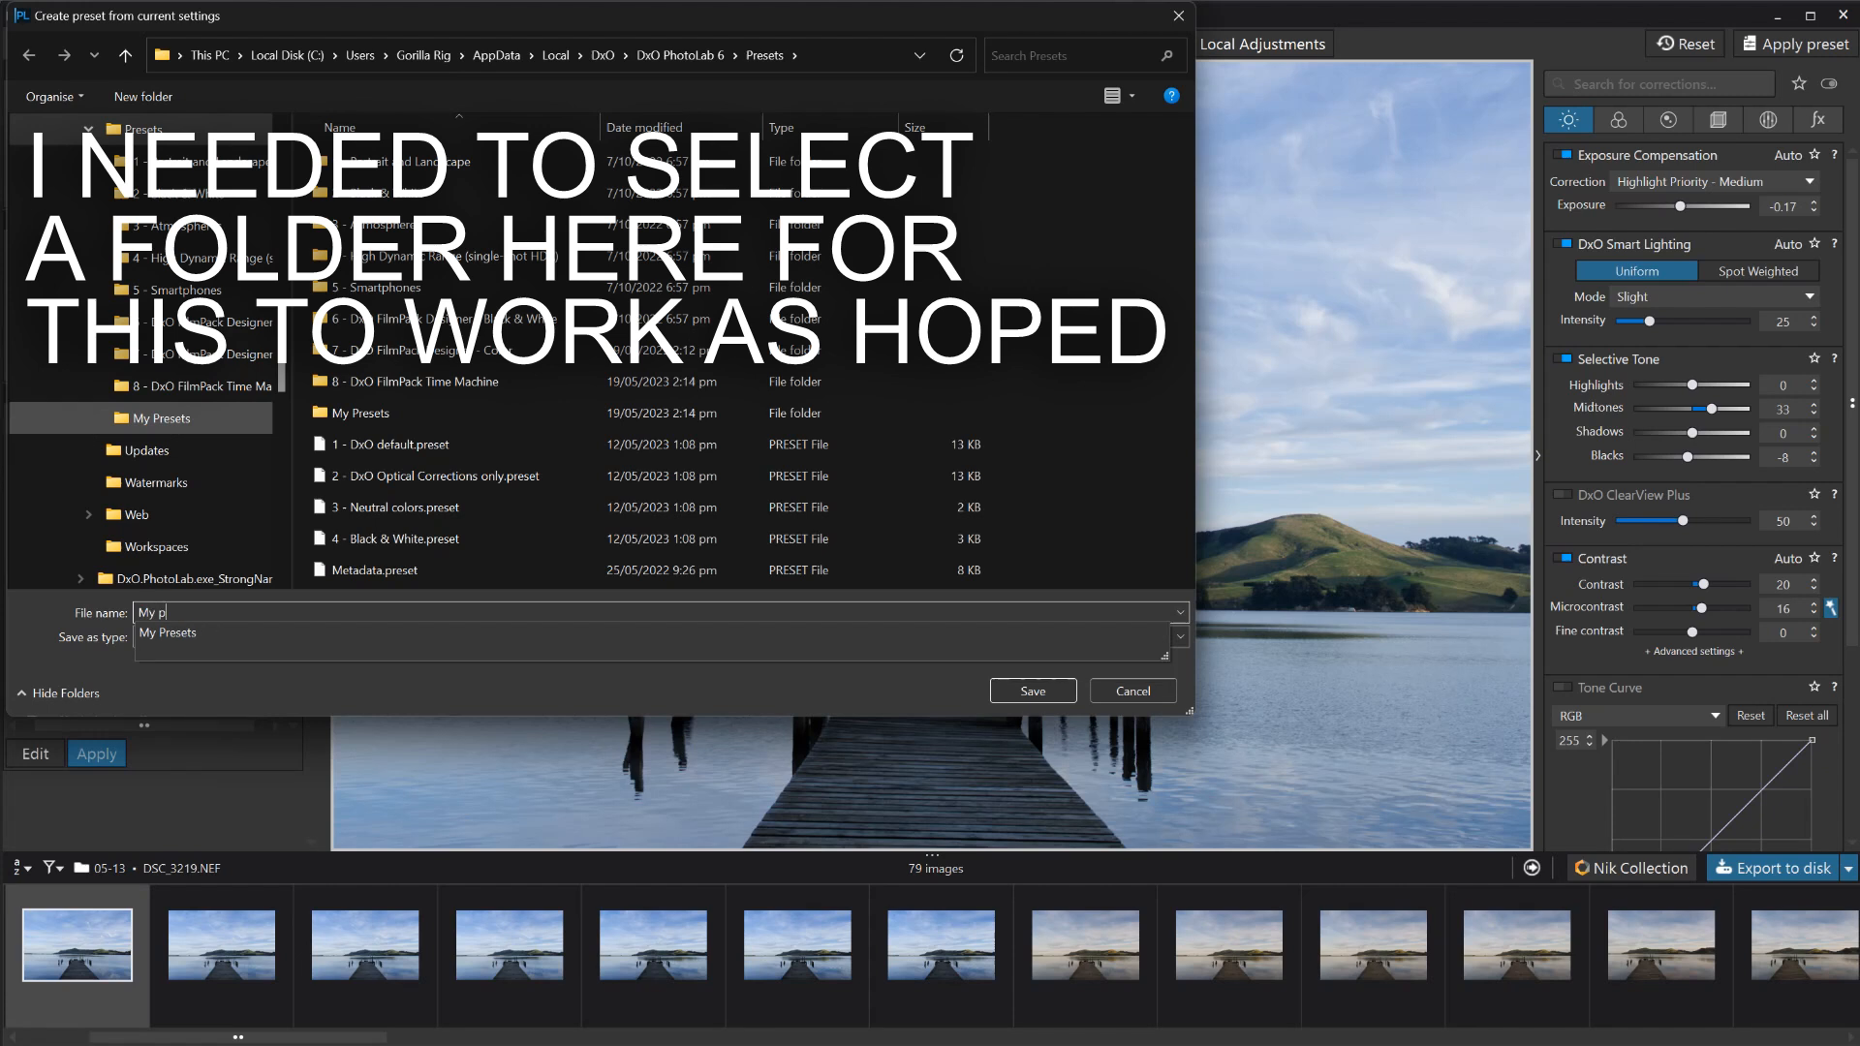
{"action": "type", "text": "reset"}
{"action": "key", "text": "Return"}
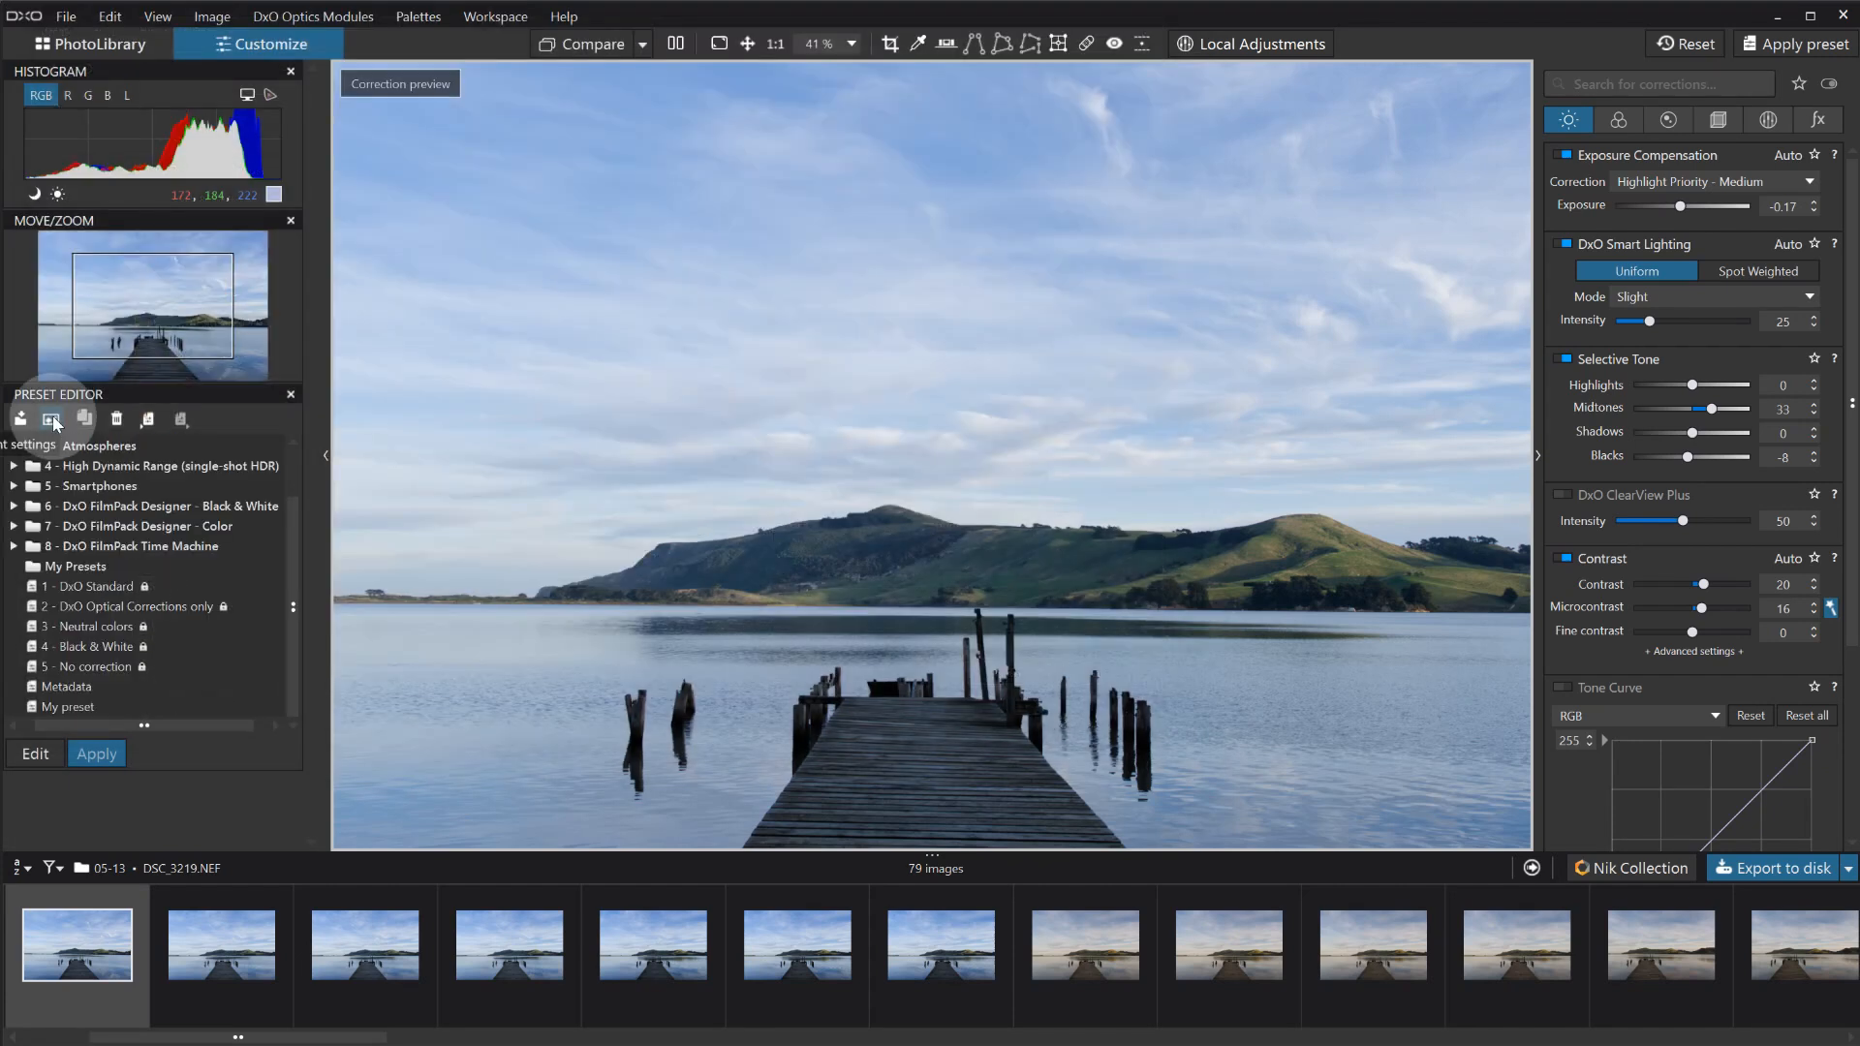
Move My preset into the My Presets folder and expand that folder.
{"action": "left_click", "coordinate": [35, 709]}
{"action": "left_click_drag", "start_coordinate": [35, 715], "coordinate": [57, 564]}
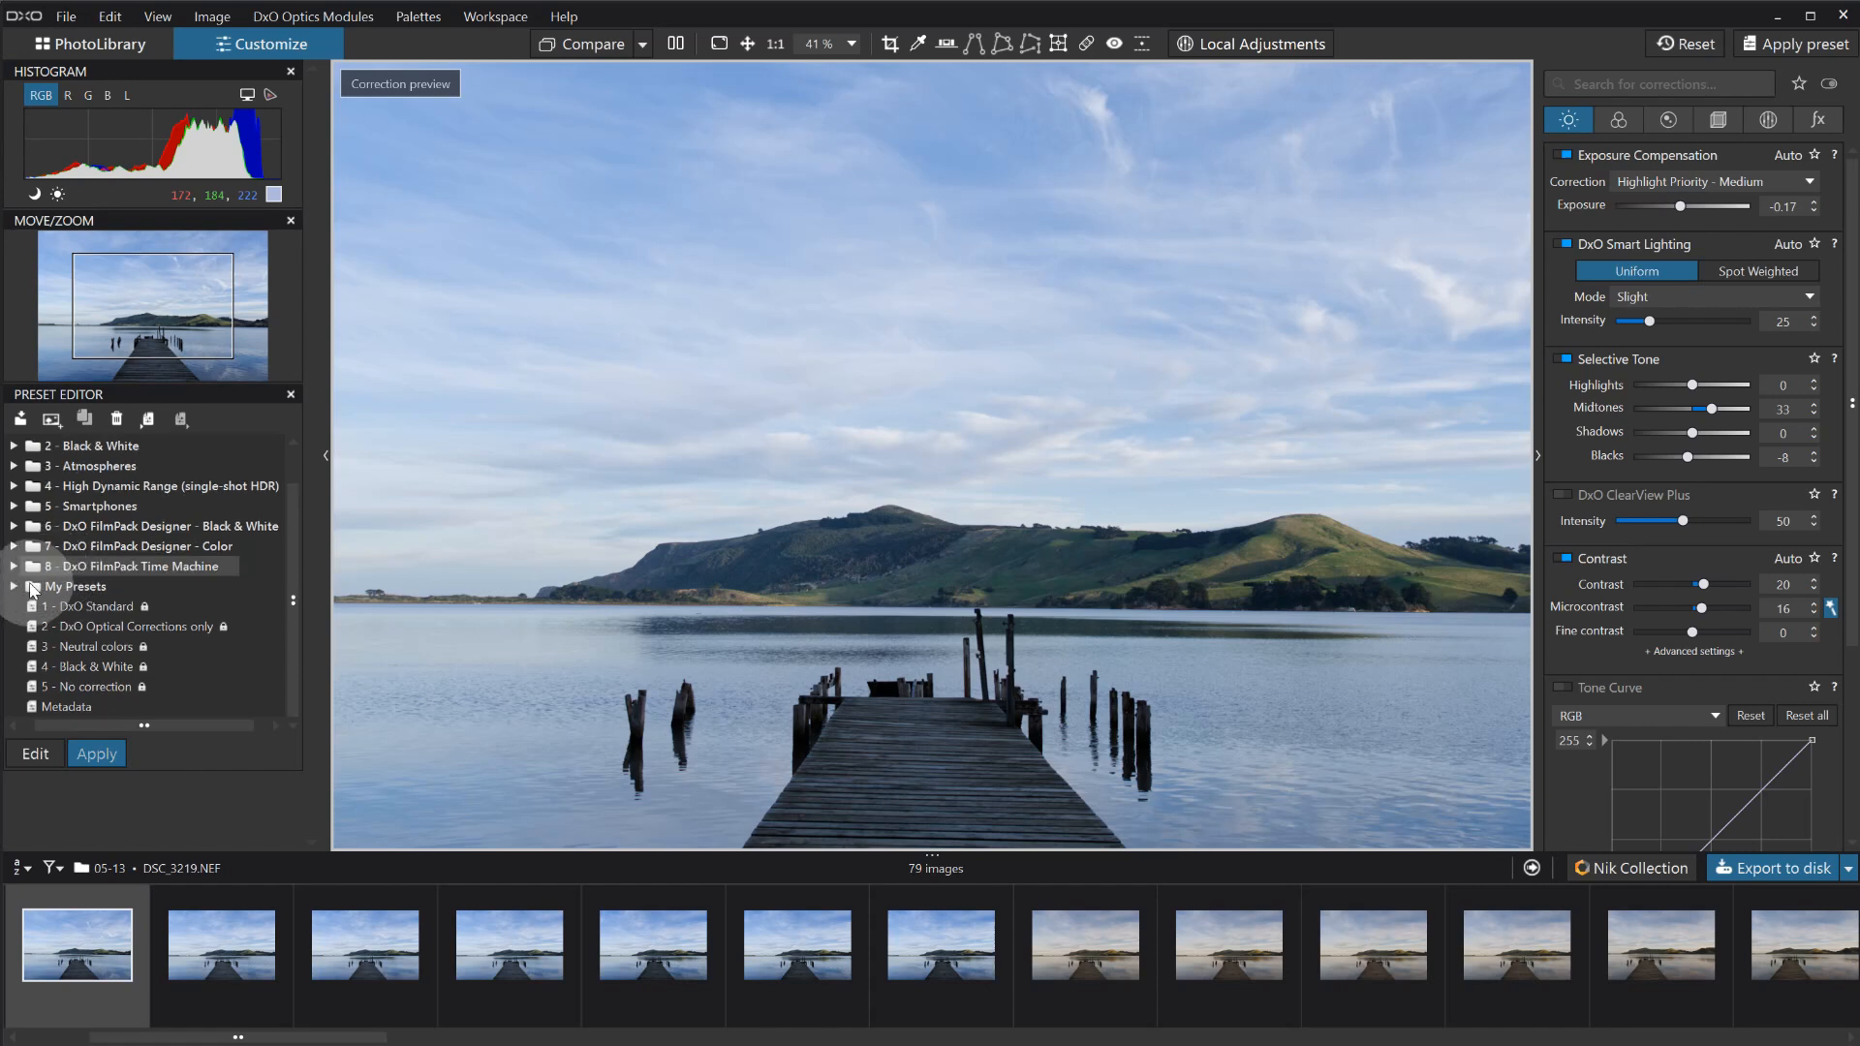
{"action": "left_click", "coordinate": [36, 587]}
{"action": "left_click", "coordinate": [13, 587]}
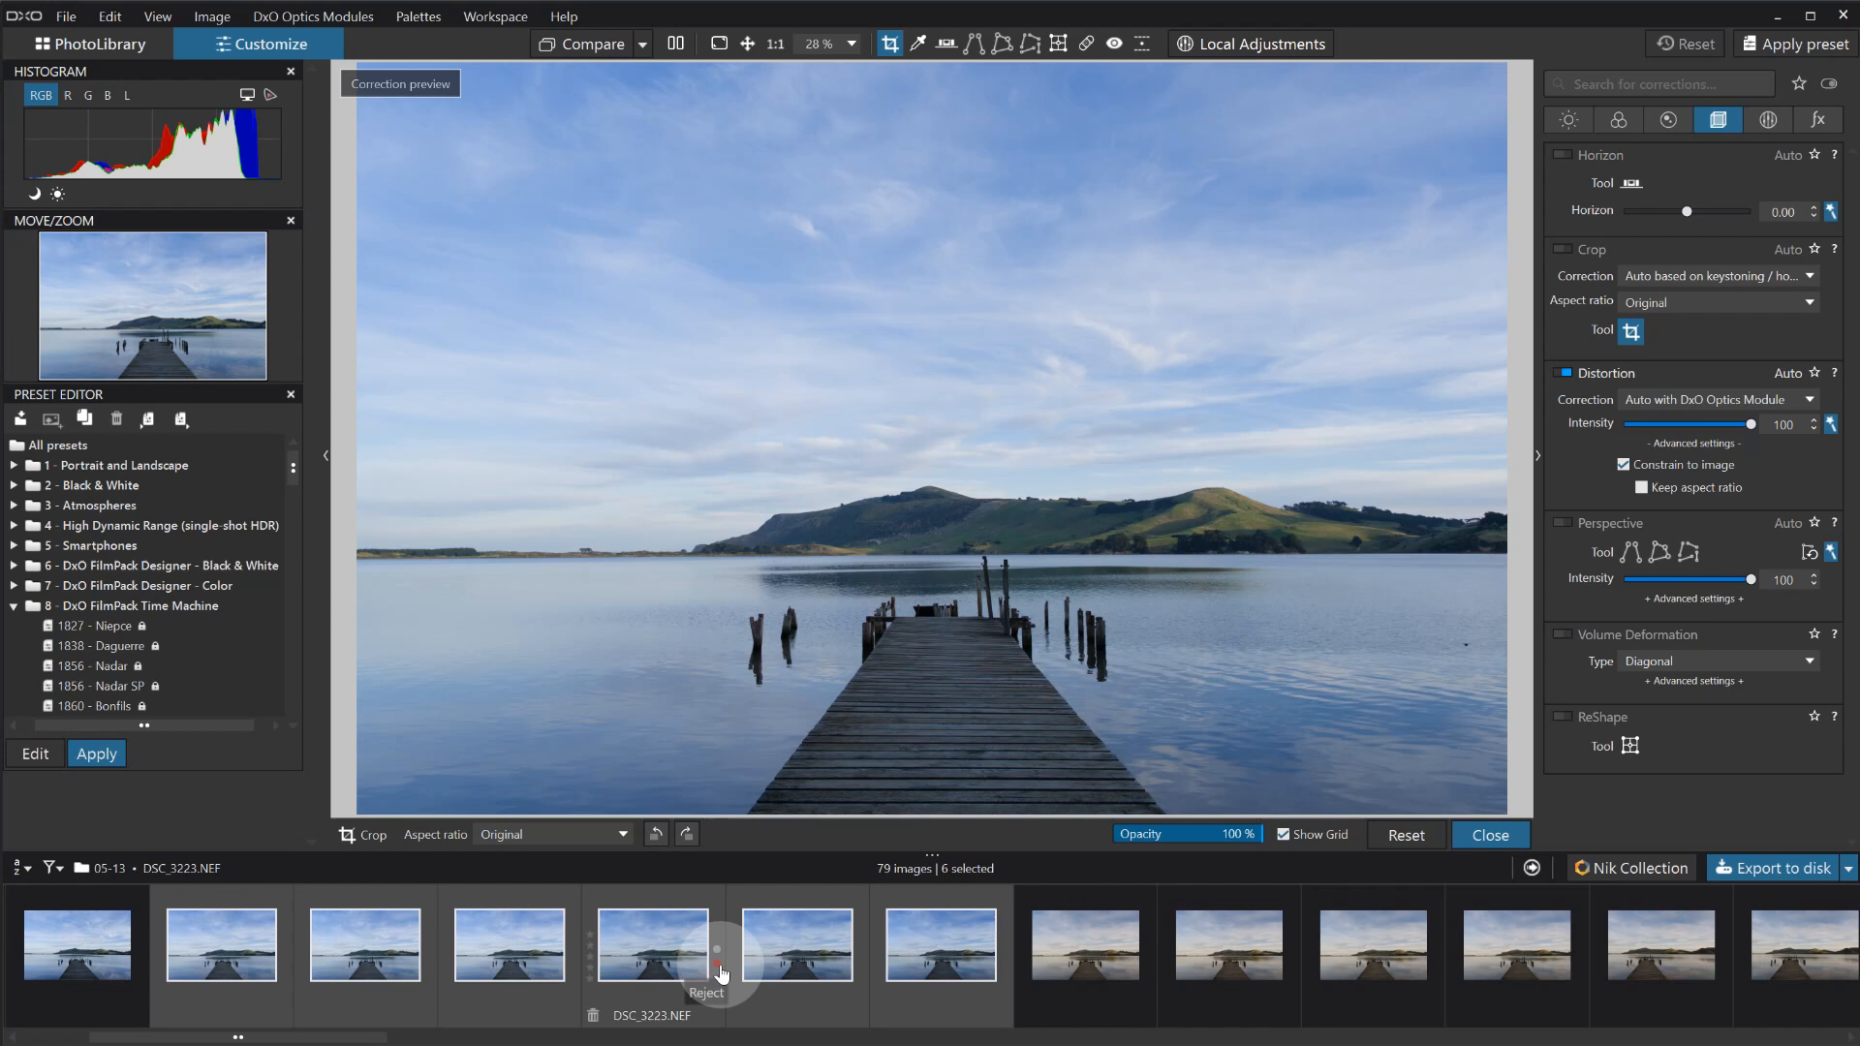
Crop DSC_3219.NEF inward from its left and right edges to about 5193 × 4024 px.
{"action": "left_click", "coordinate": [77, 944]}
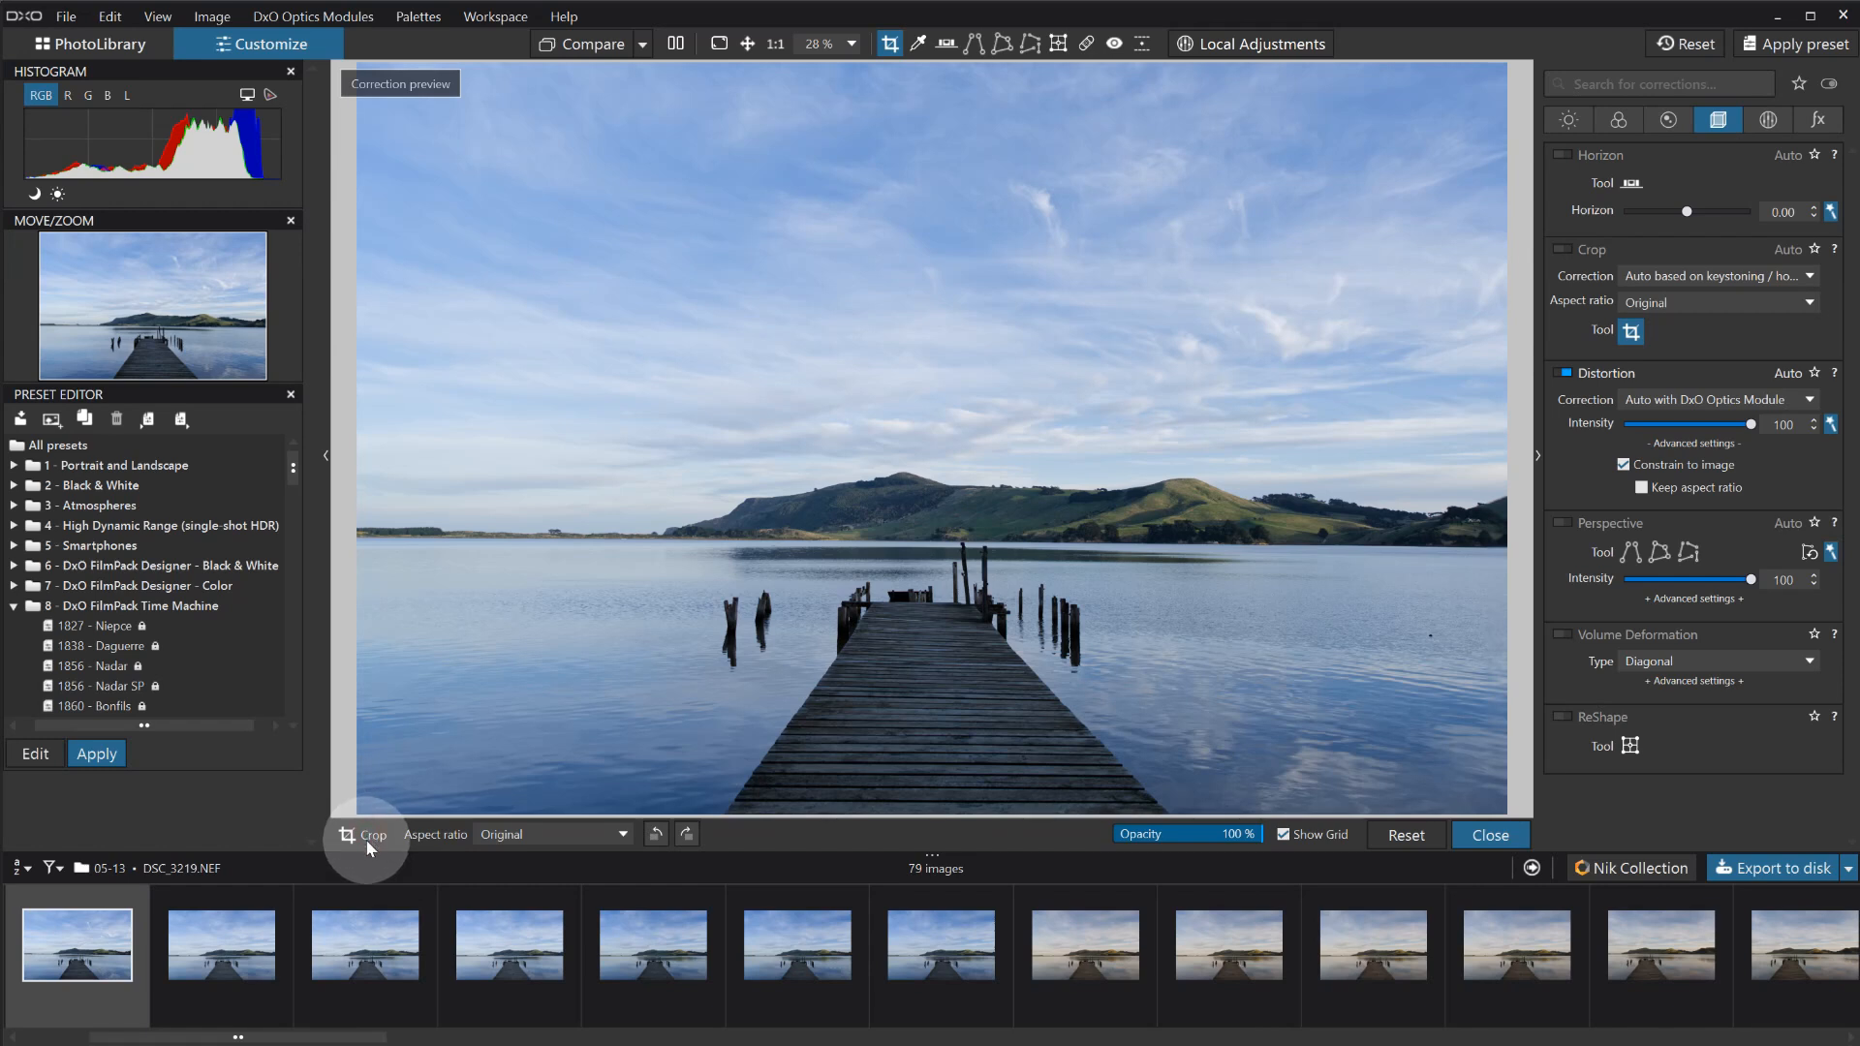
{"action": "left_click", "coordinate": [570, 696]}
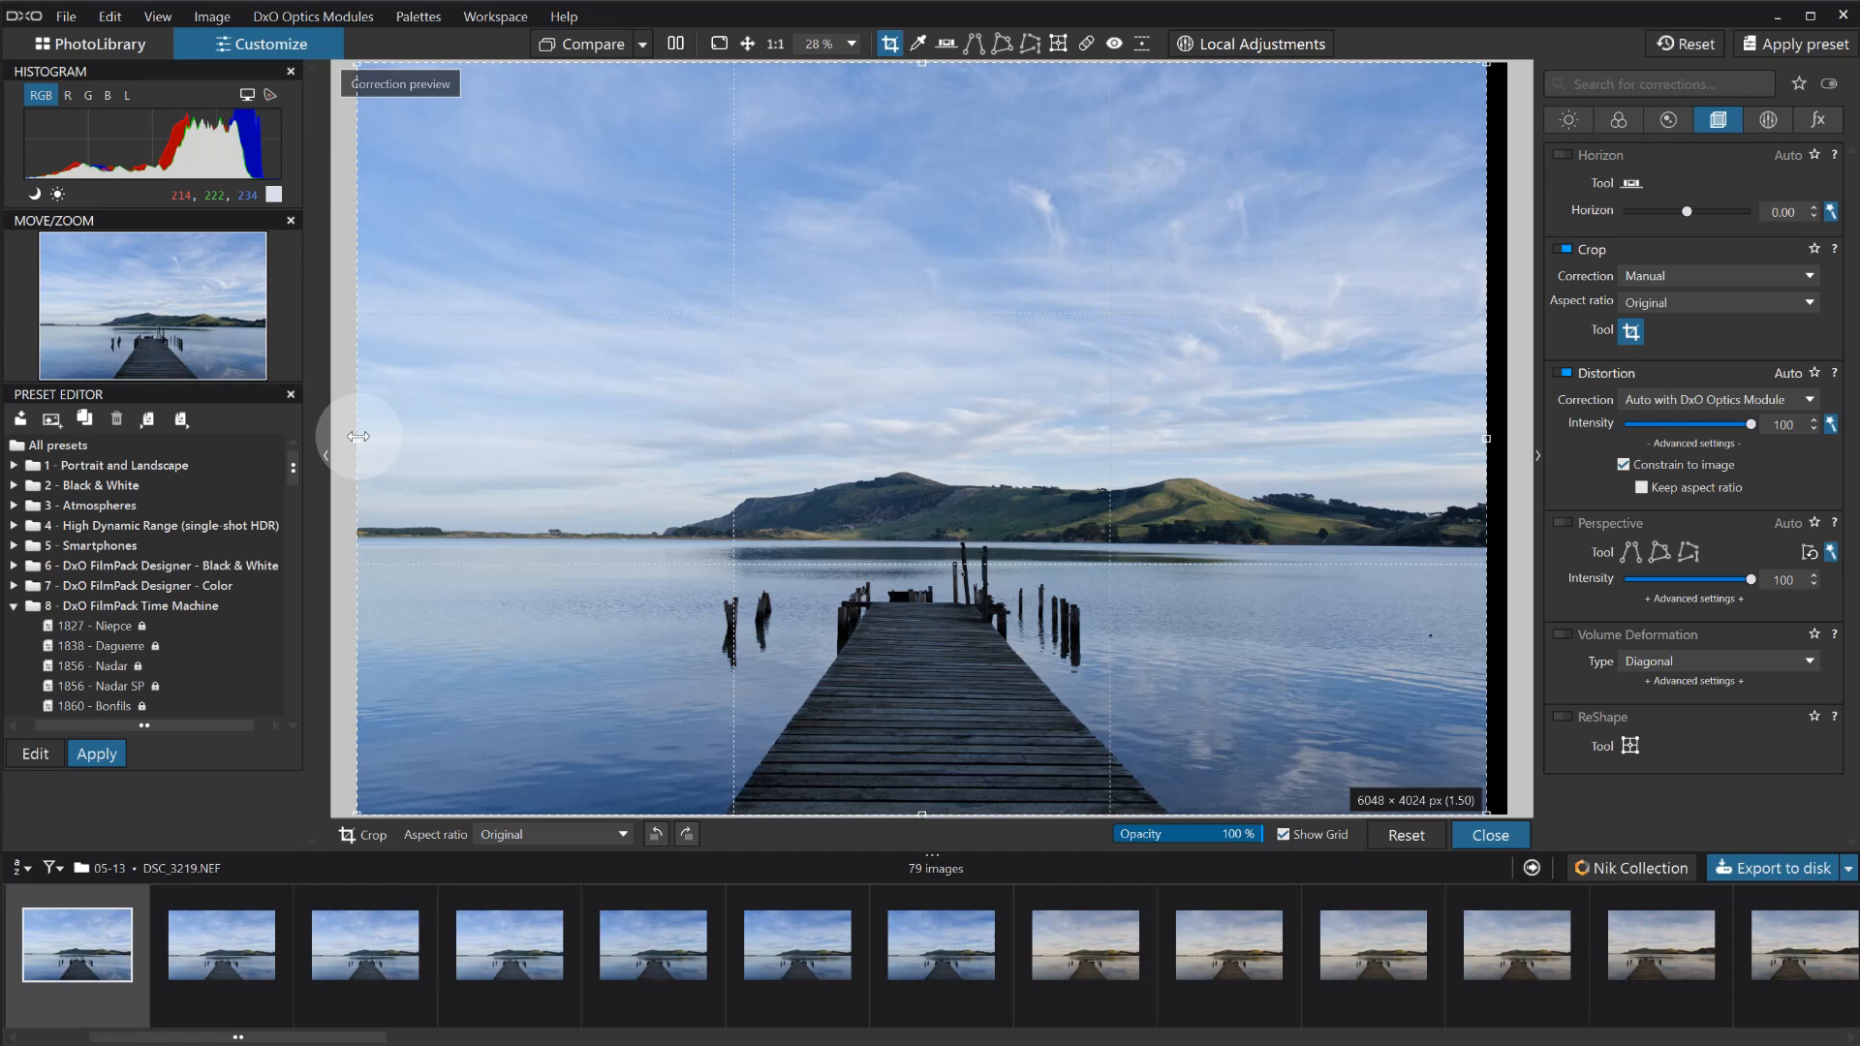
{"action": "left_click_drag", "start_coordinate": [359, 437], "coordinate": [456, 449]}
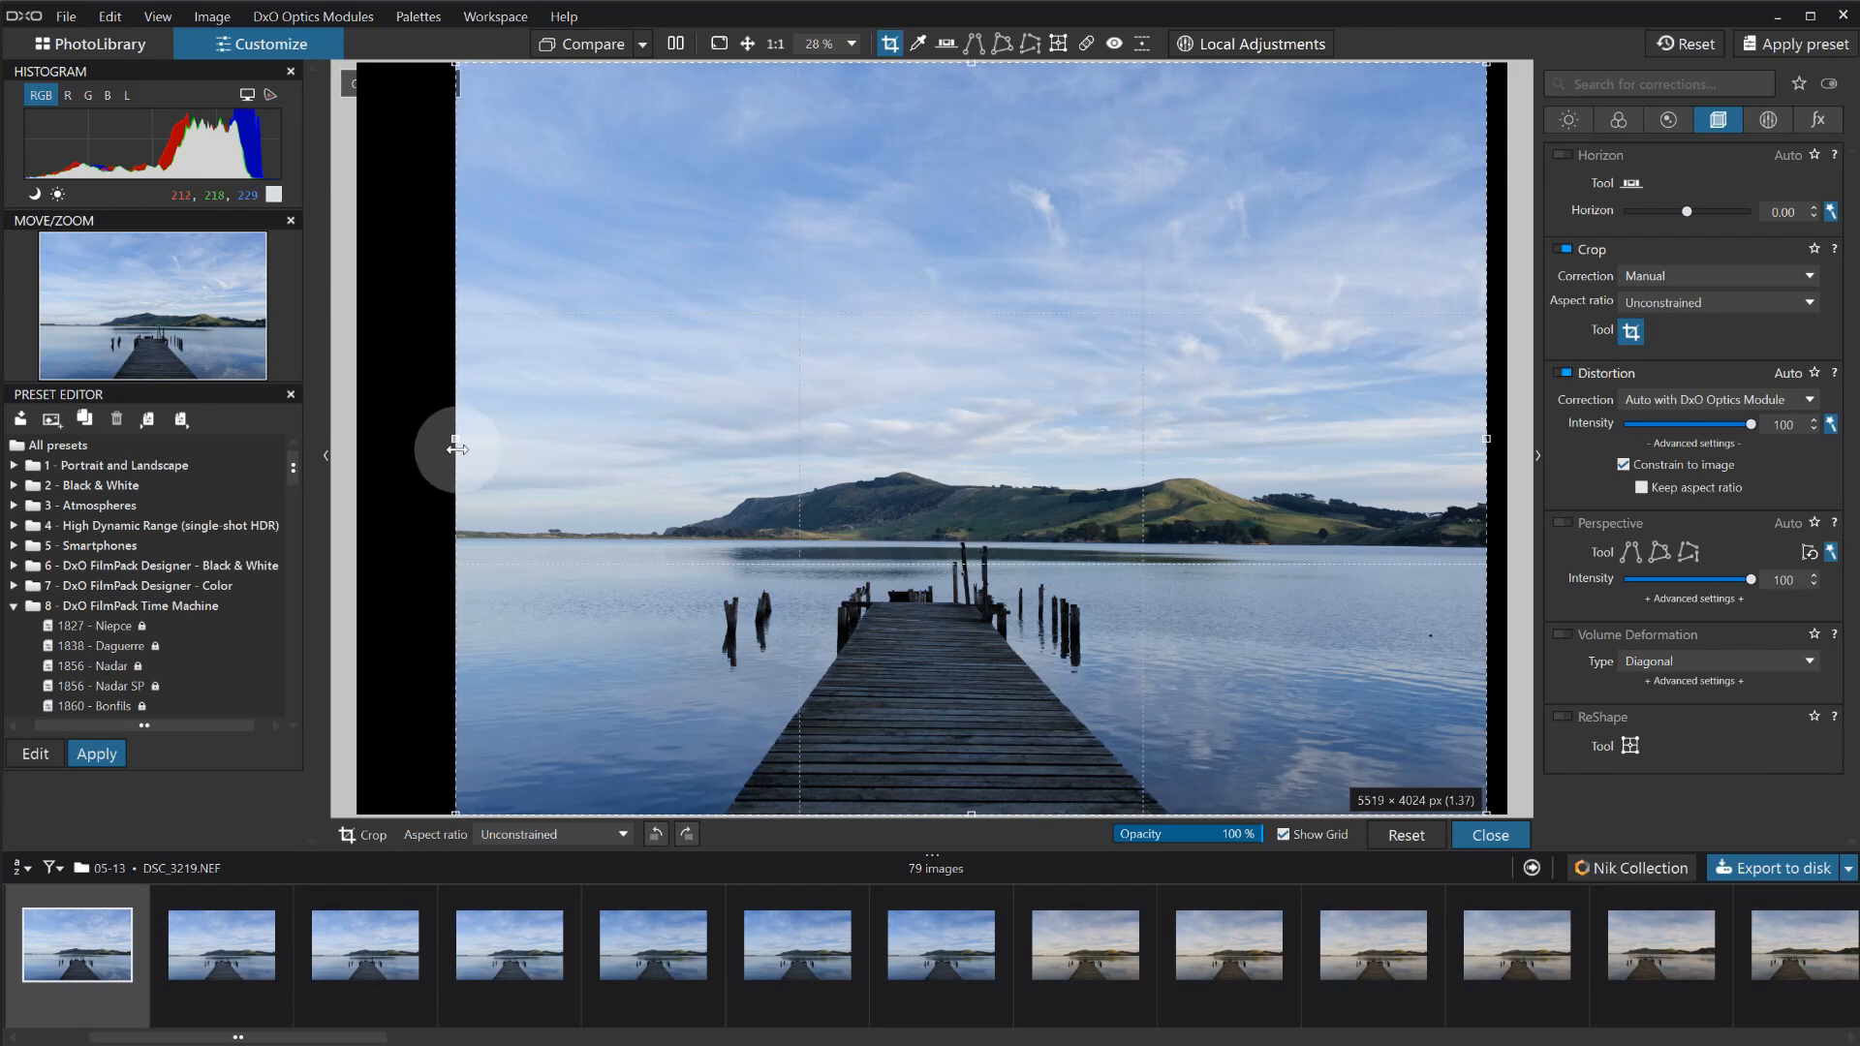
{"action": "left_click_drag", "start_coordinate": [1496, 441], "coordinate": [1426, 440]}
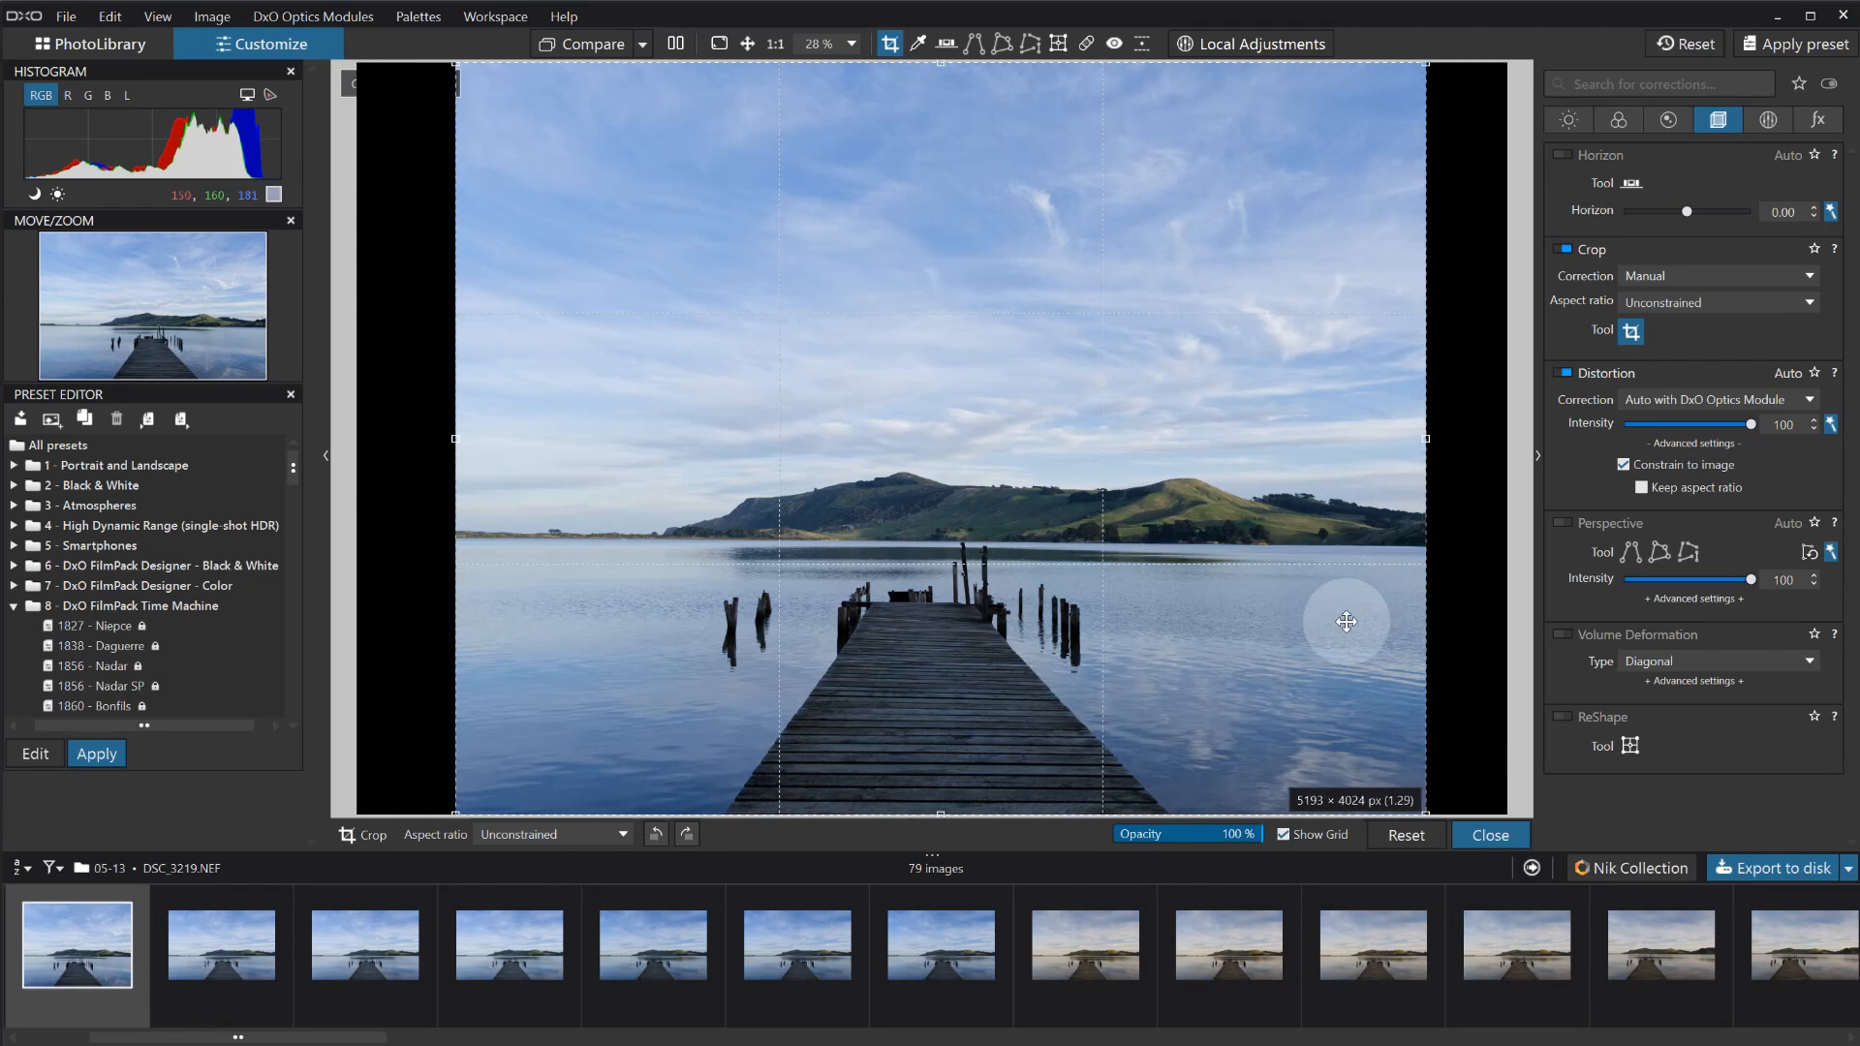
{"action": "left_click", "coordinate": [1489, 839]}
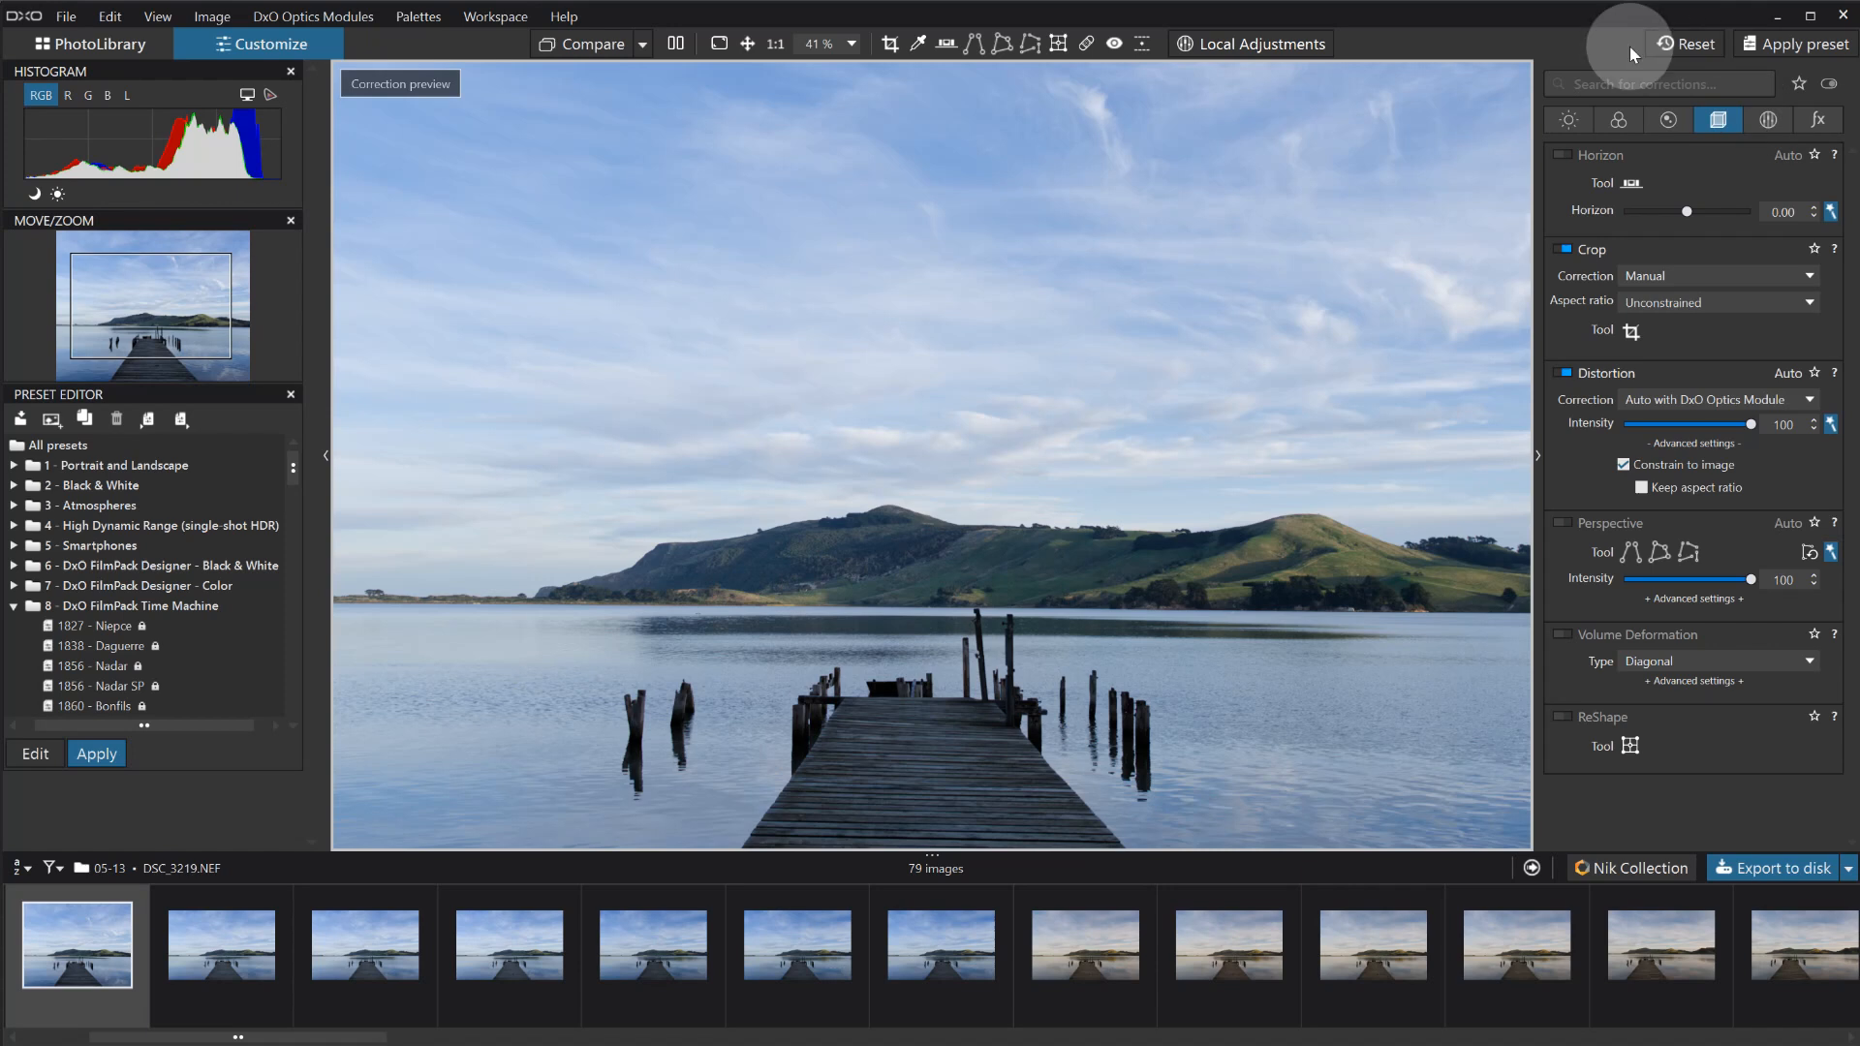
Copy the correction settings of DSC_3219.NEF.
{"action": "left_click", "coordinate": [1717, 119]}
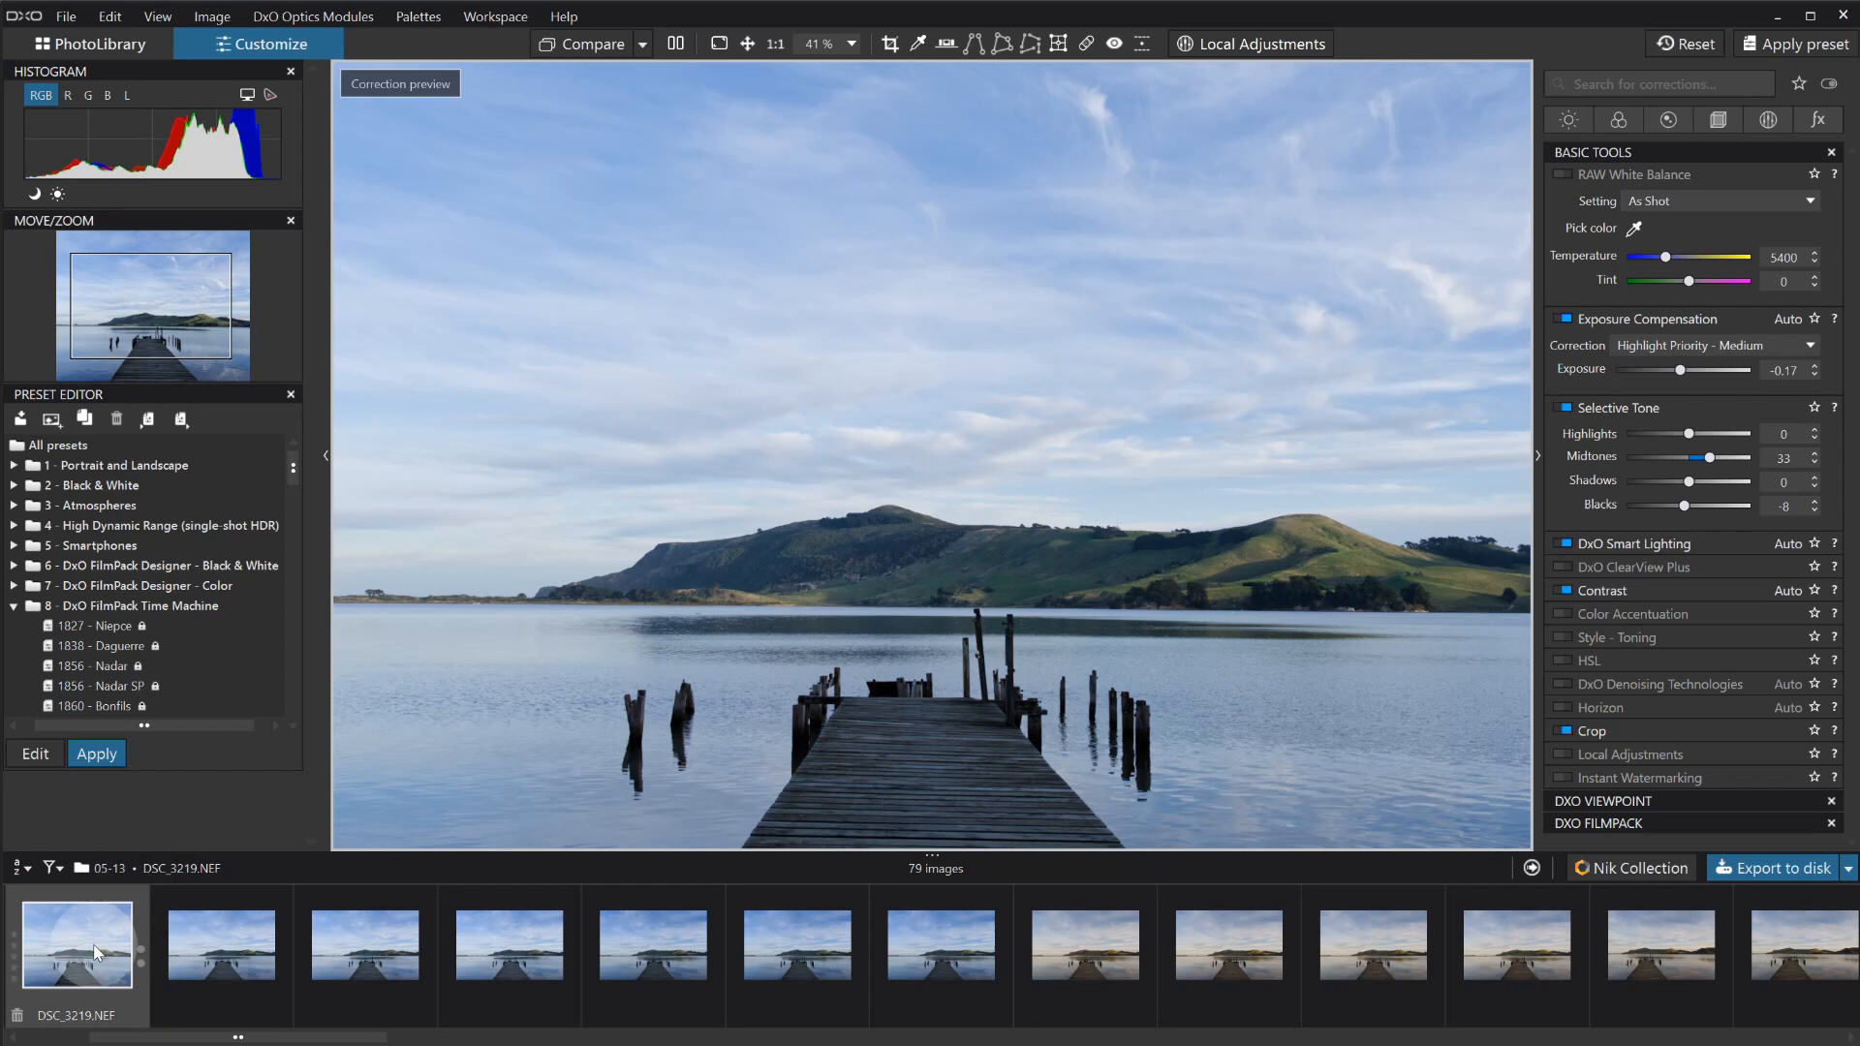
{"action": "right_click", "coordinate": [88, 946]}
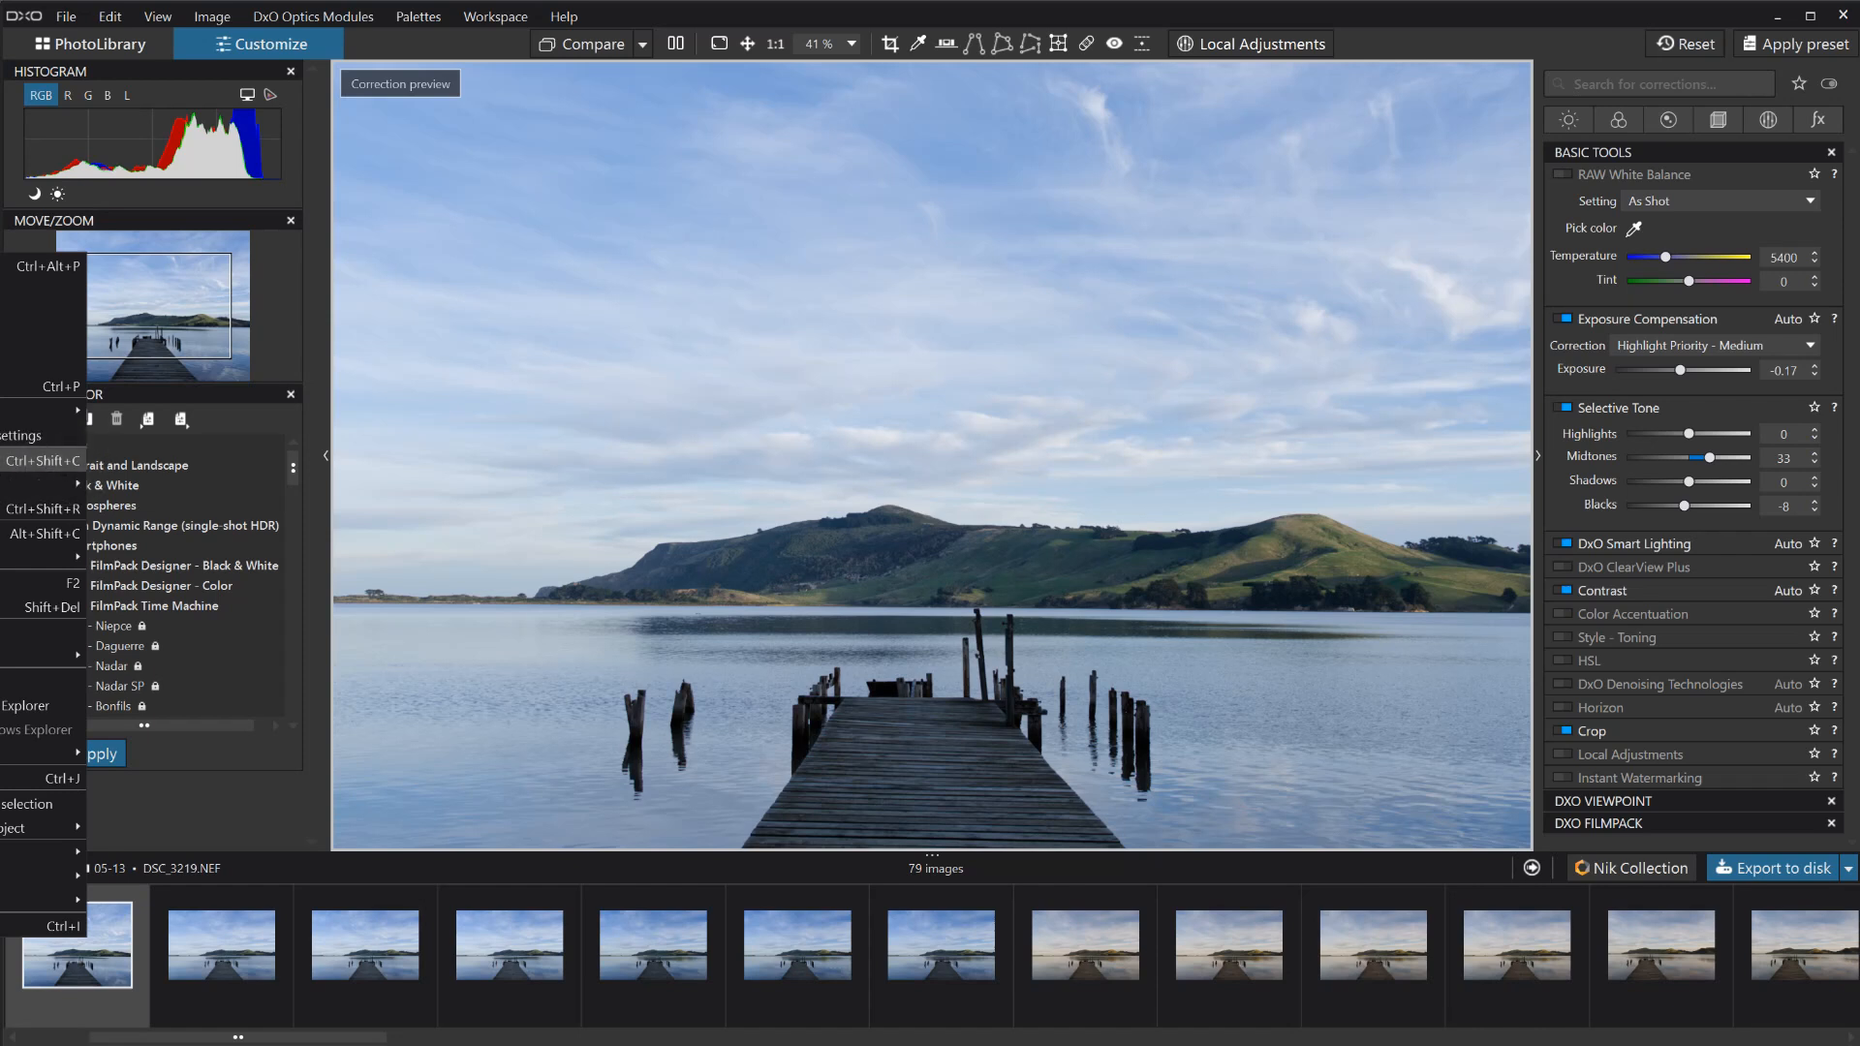
{"action": "left_click", "coordinate": [19, 461]}
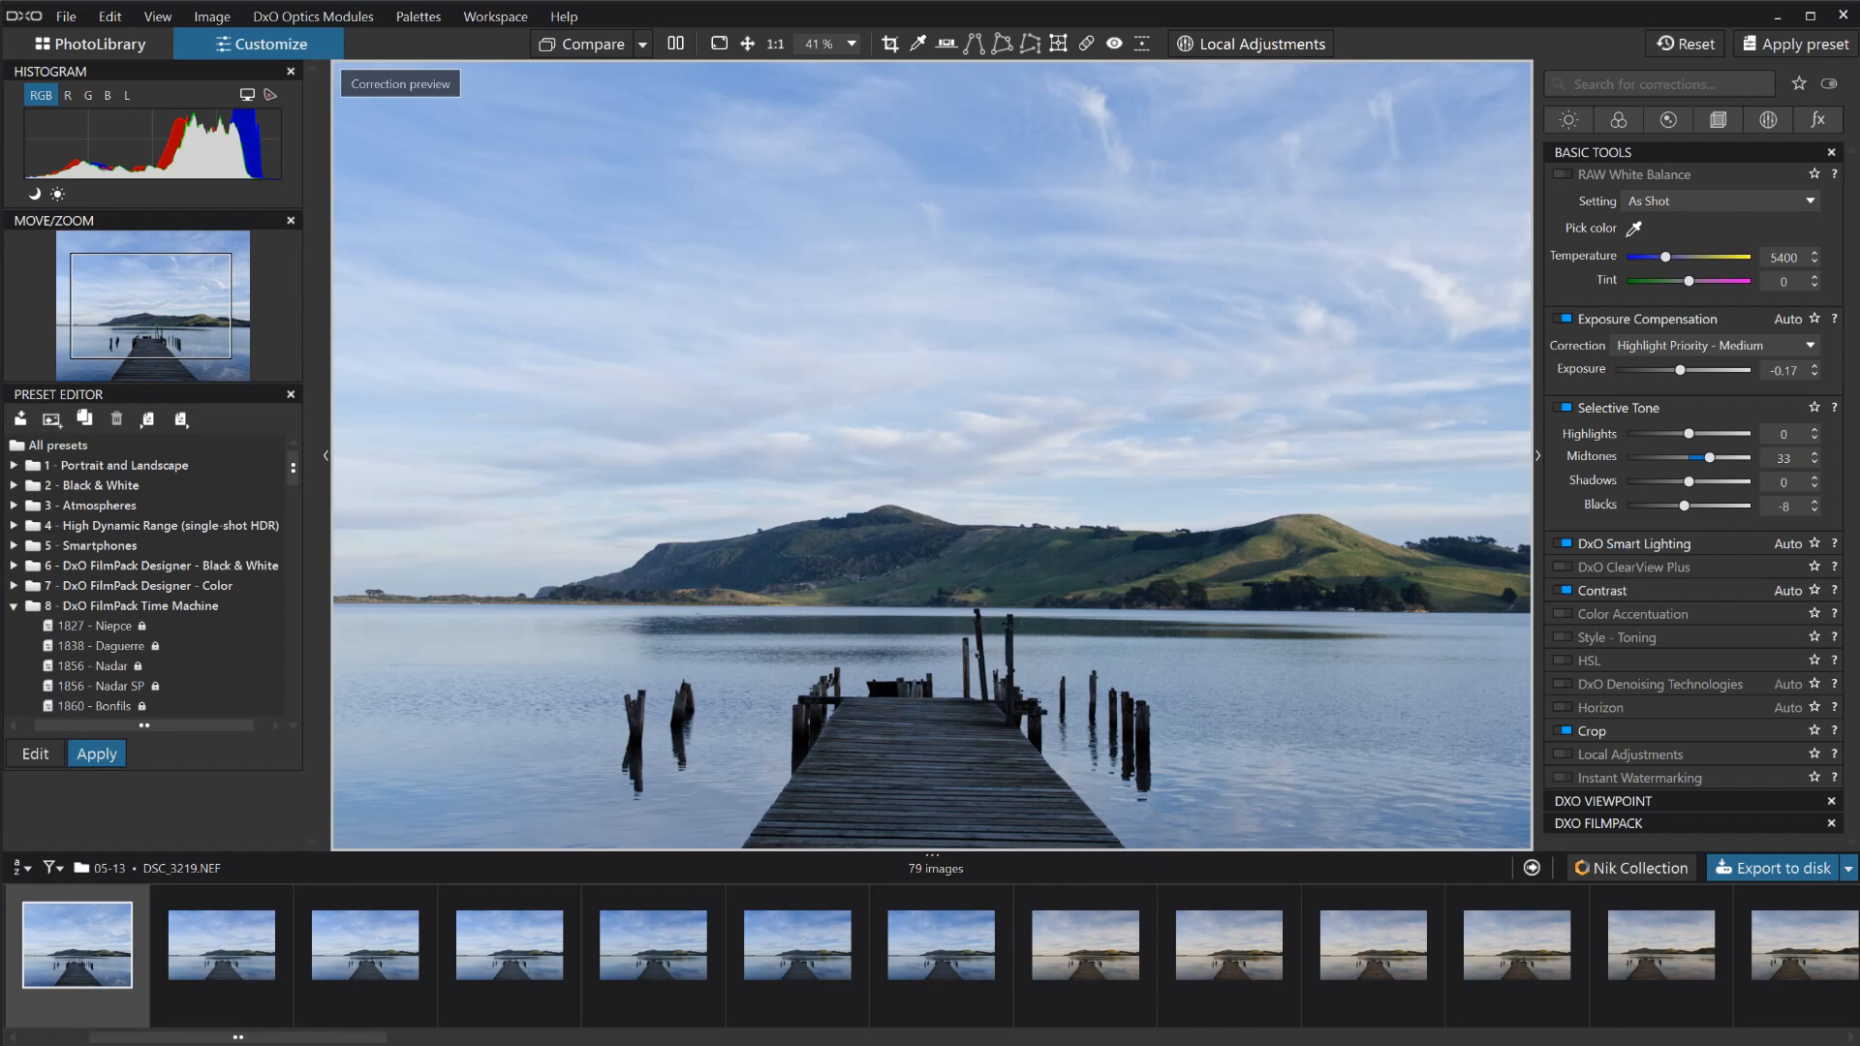
Select the six photos from DSC_3220.NEF through DSC_3225.NEF and open the selective correction paste options for them.
{"action": "left_click", "coordinate": [221, 945]}
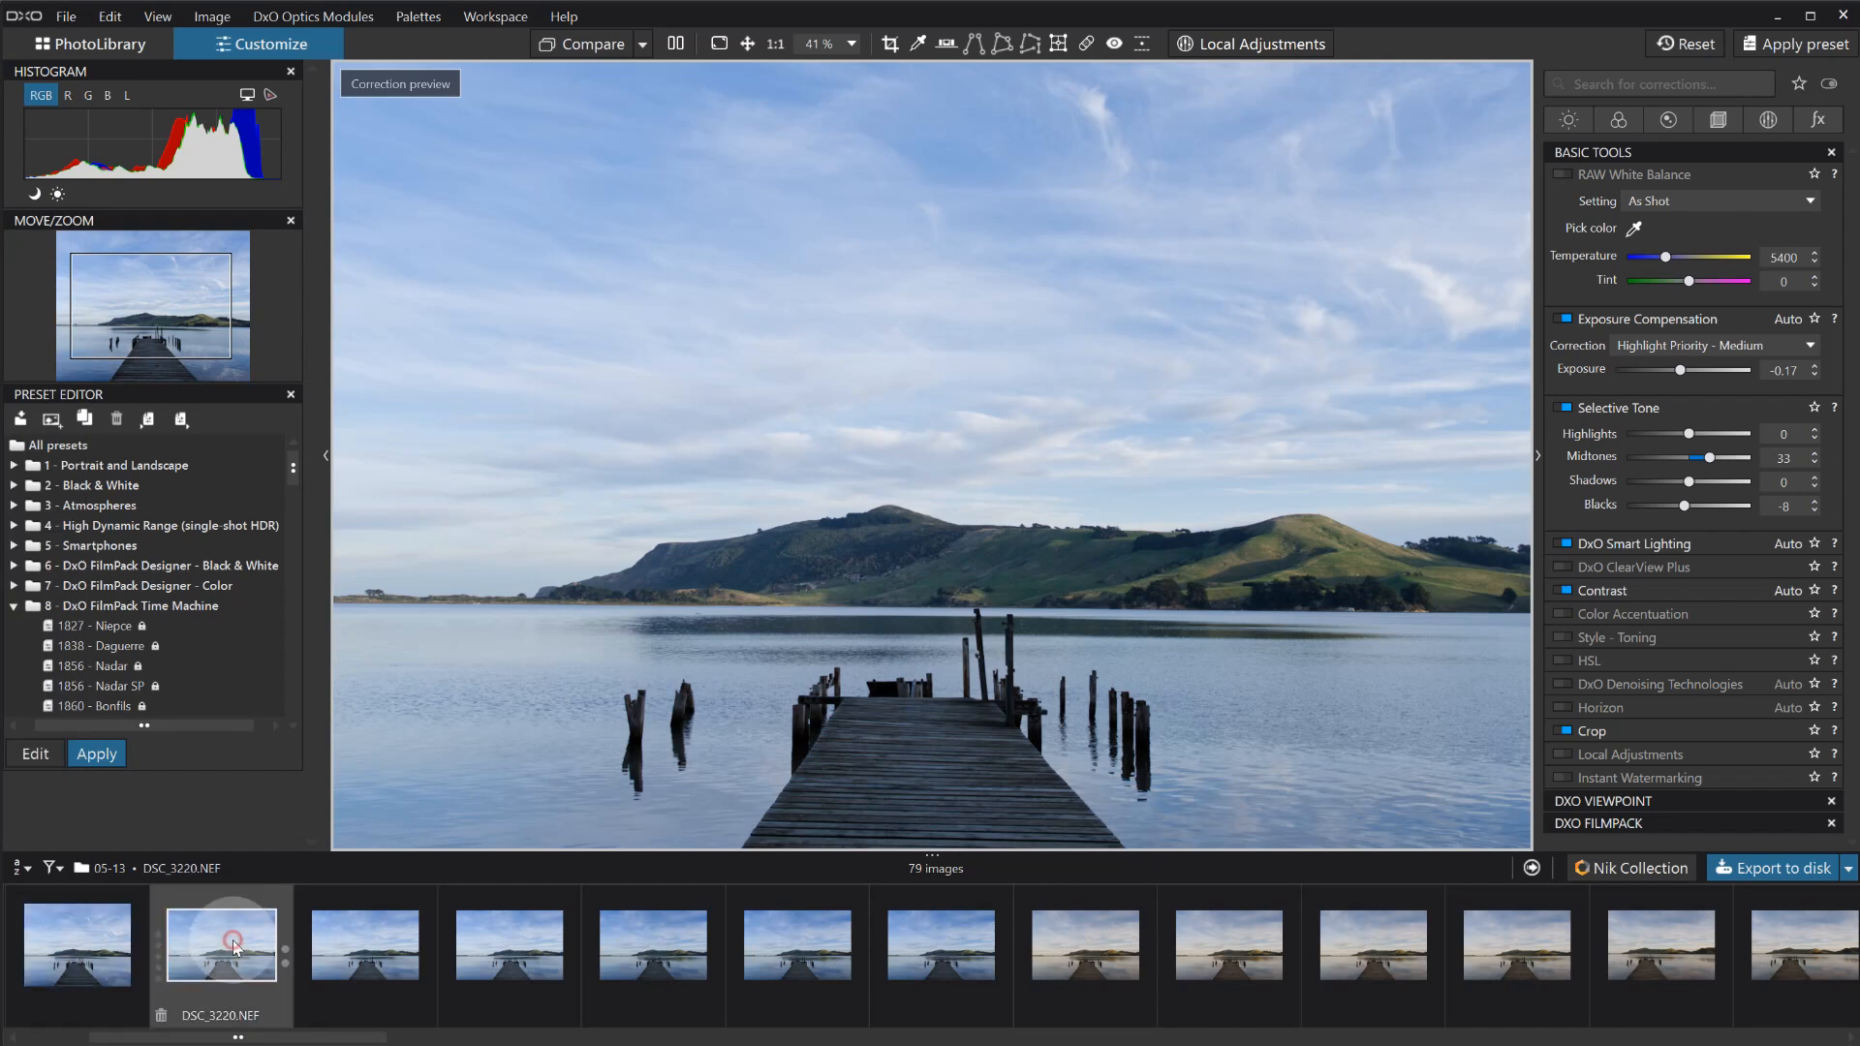
{"action": "left_click", "coordinate": [934, 952], "text": "shift"}
{"action": "right_click", "coordinate": [934, 951]}
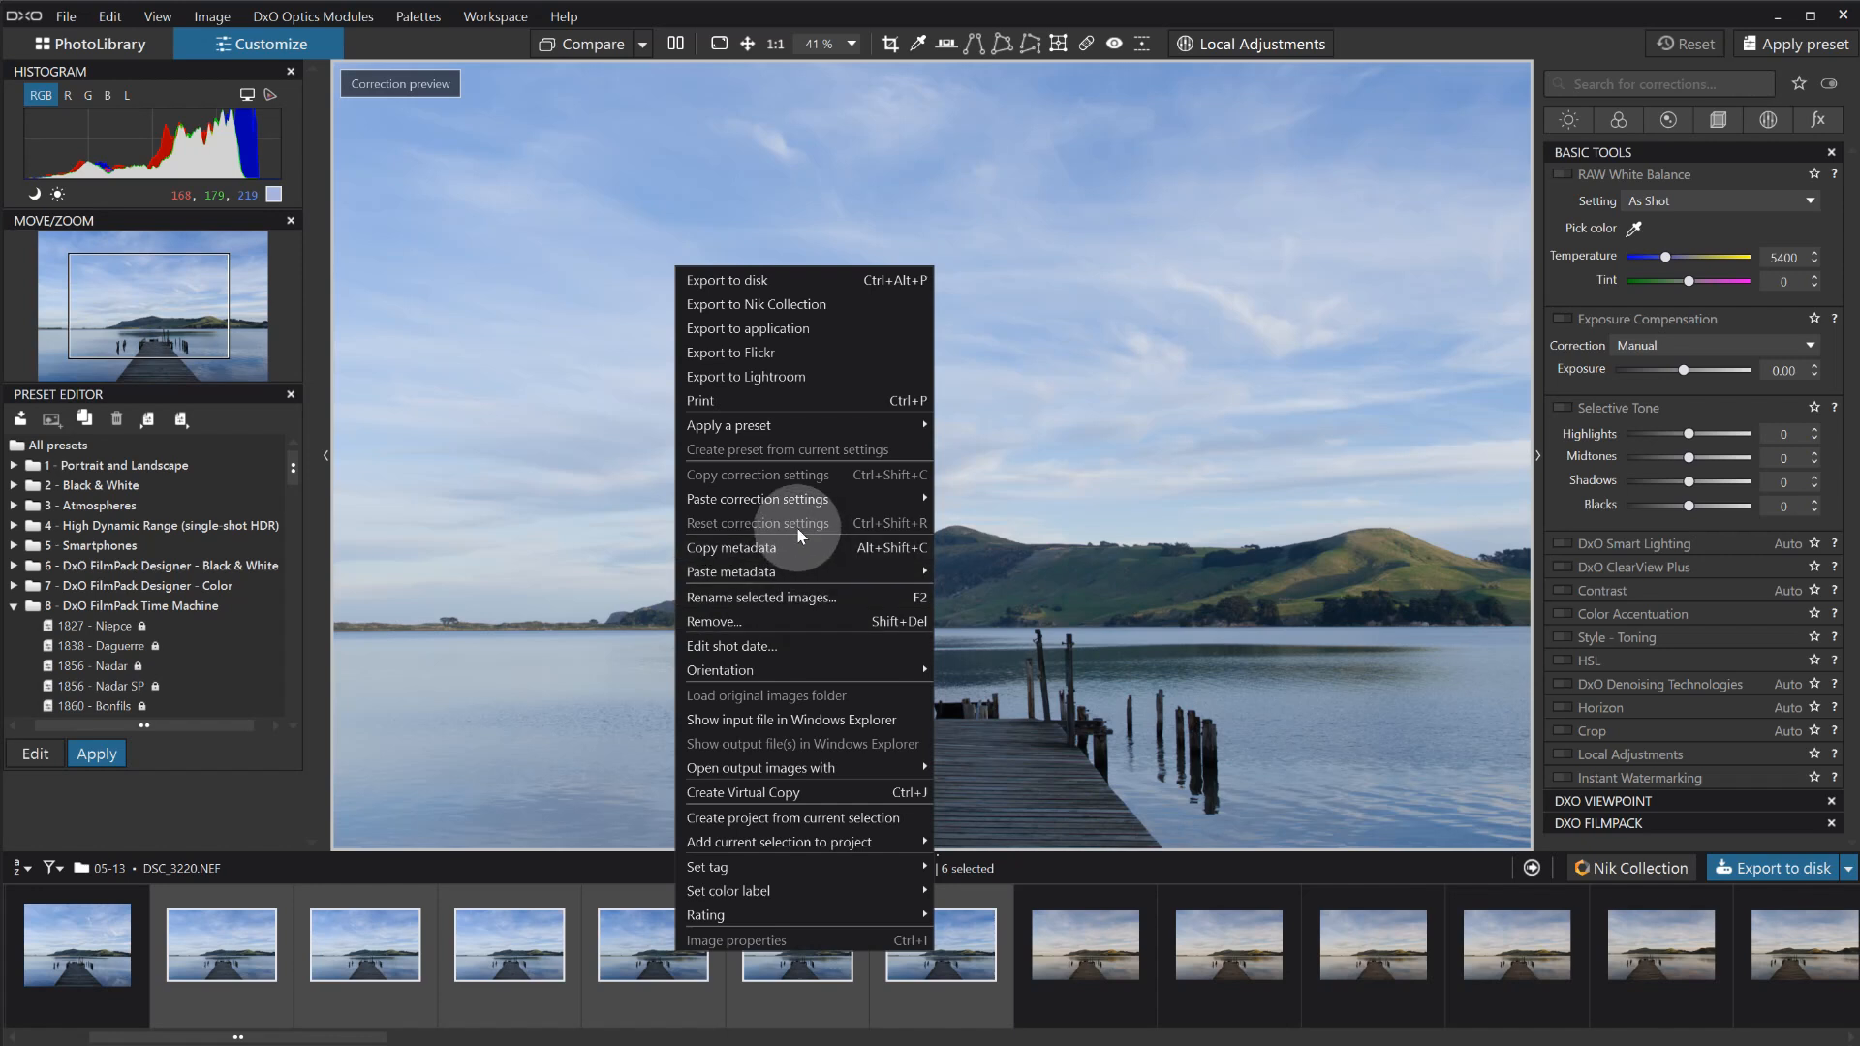
{"action": "mouse_move", "coordinate": [792, 505]}
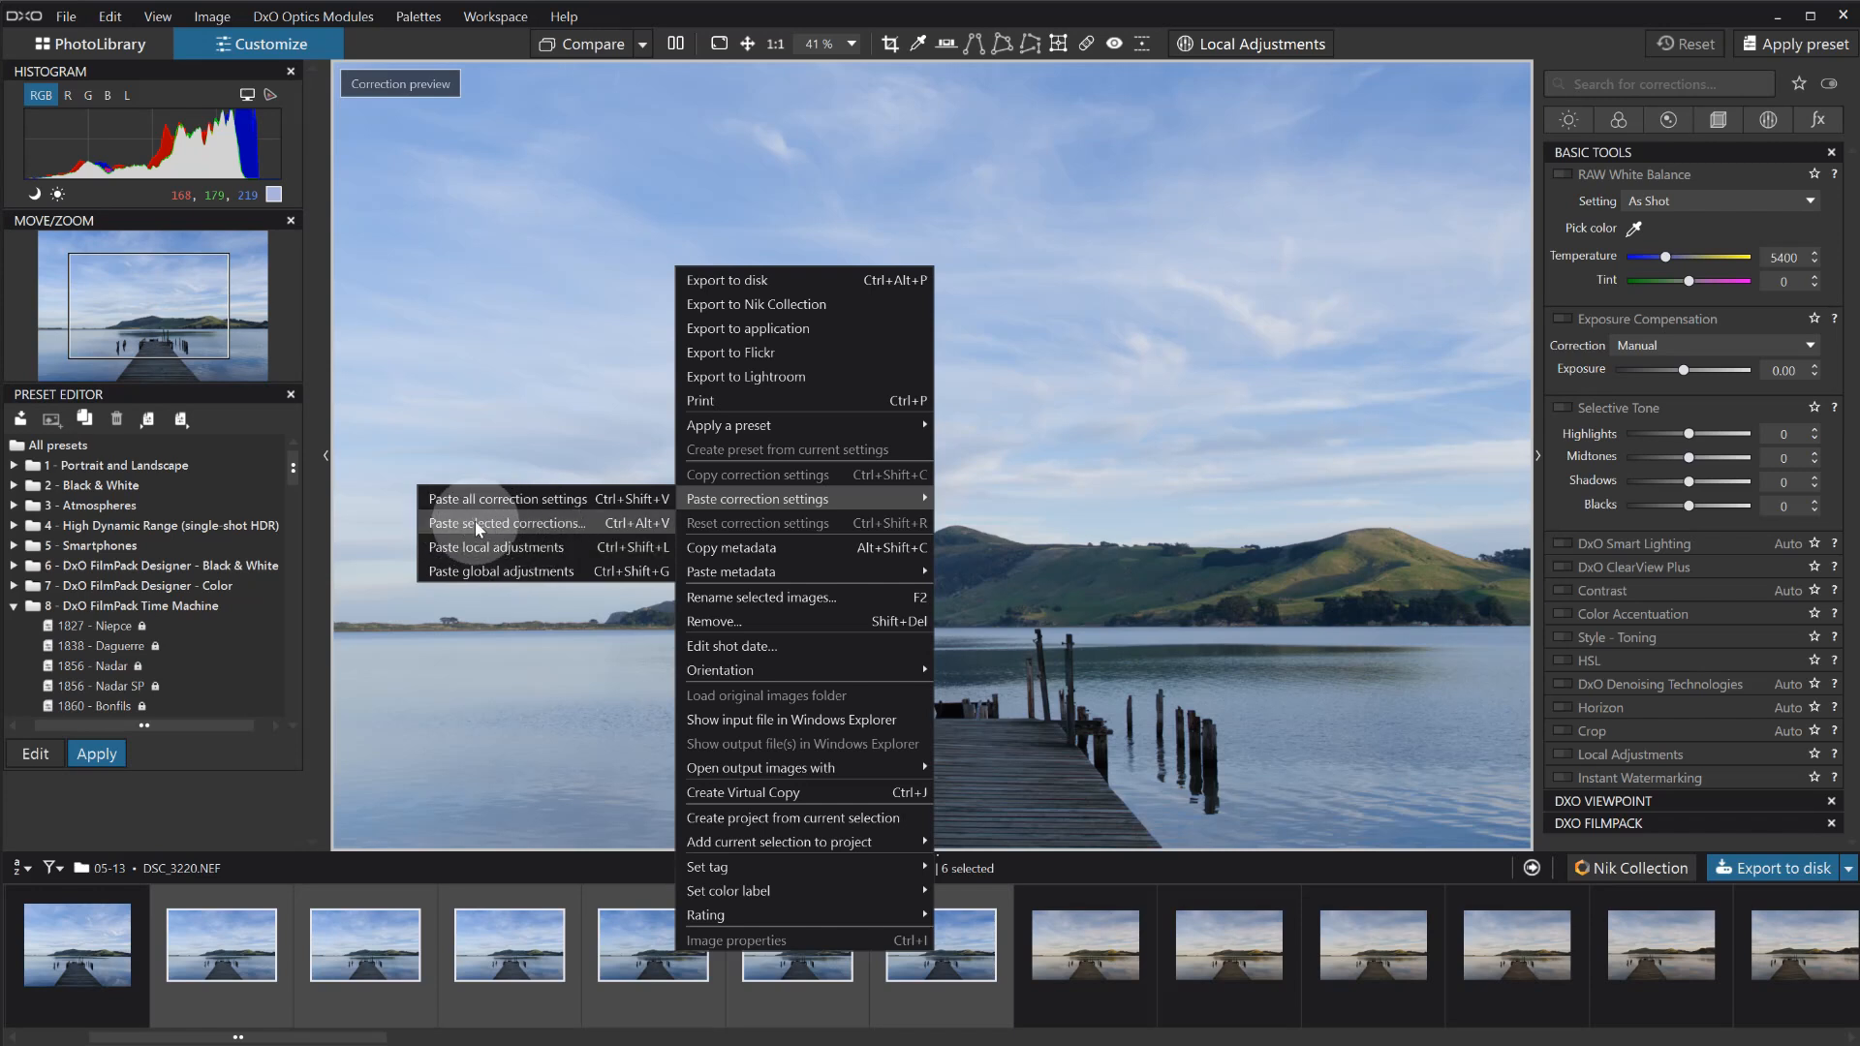
{"action": "left_click", "coordinate": [552, 526]}
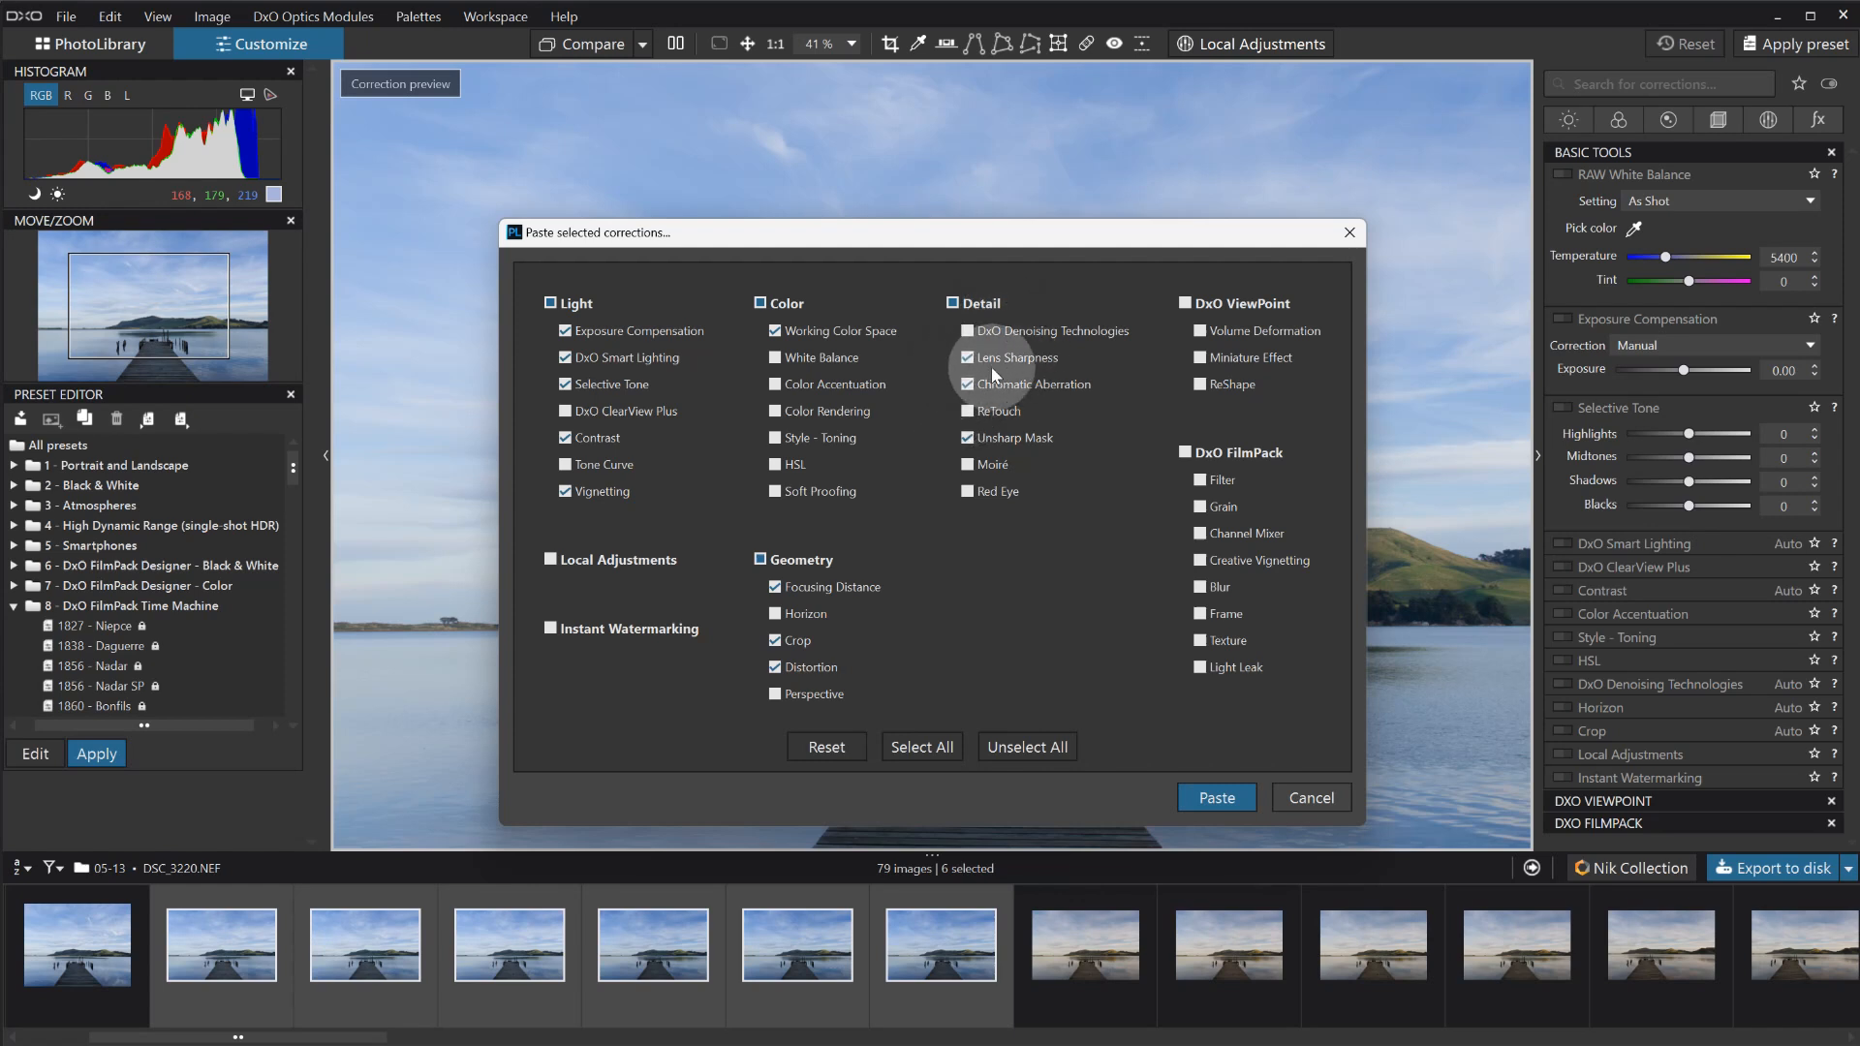
Exclude Unsharp Mask from the corrections and paste the rest, including Crop, onto the six selected photos.
{"action": "left_click", "coordinate": [993, 440]}
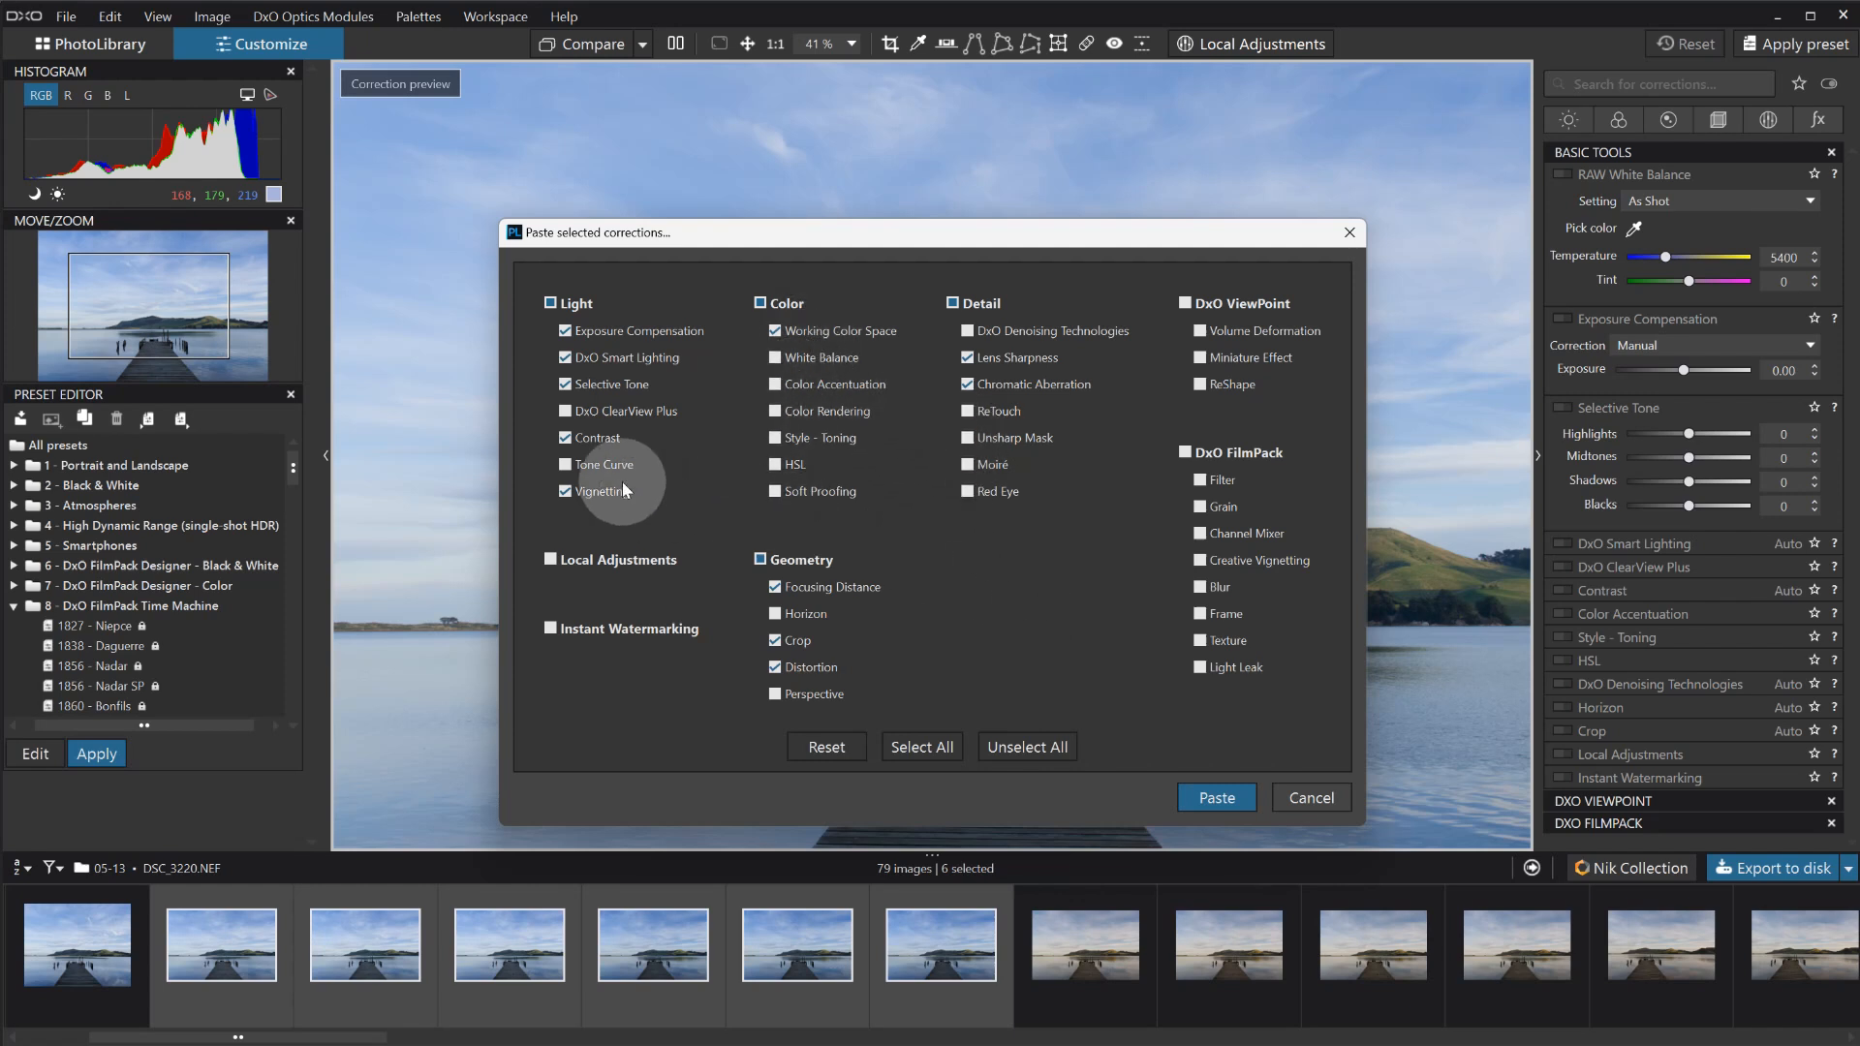
{"action": "left_click", "coordinate": [566, 465]}
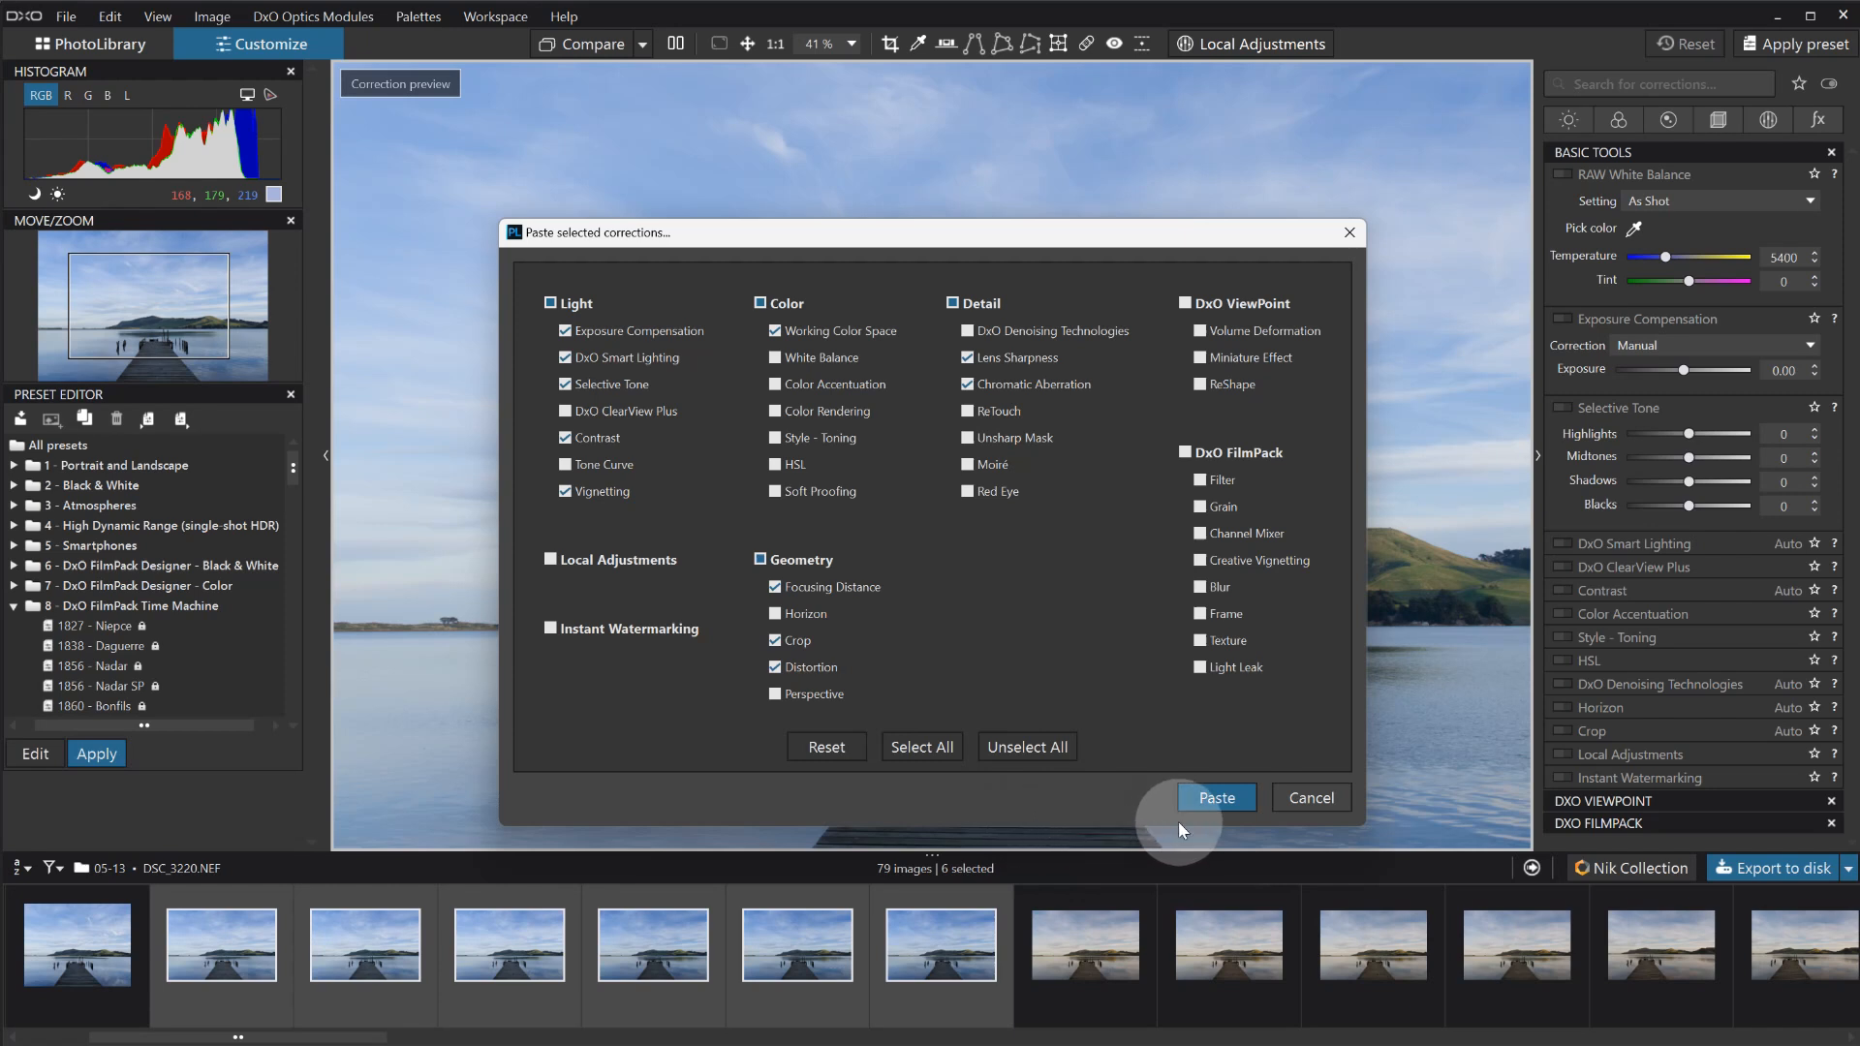
{"action": "left_click", "coordinate": [1217, 799]}
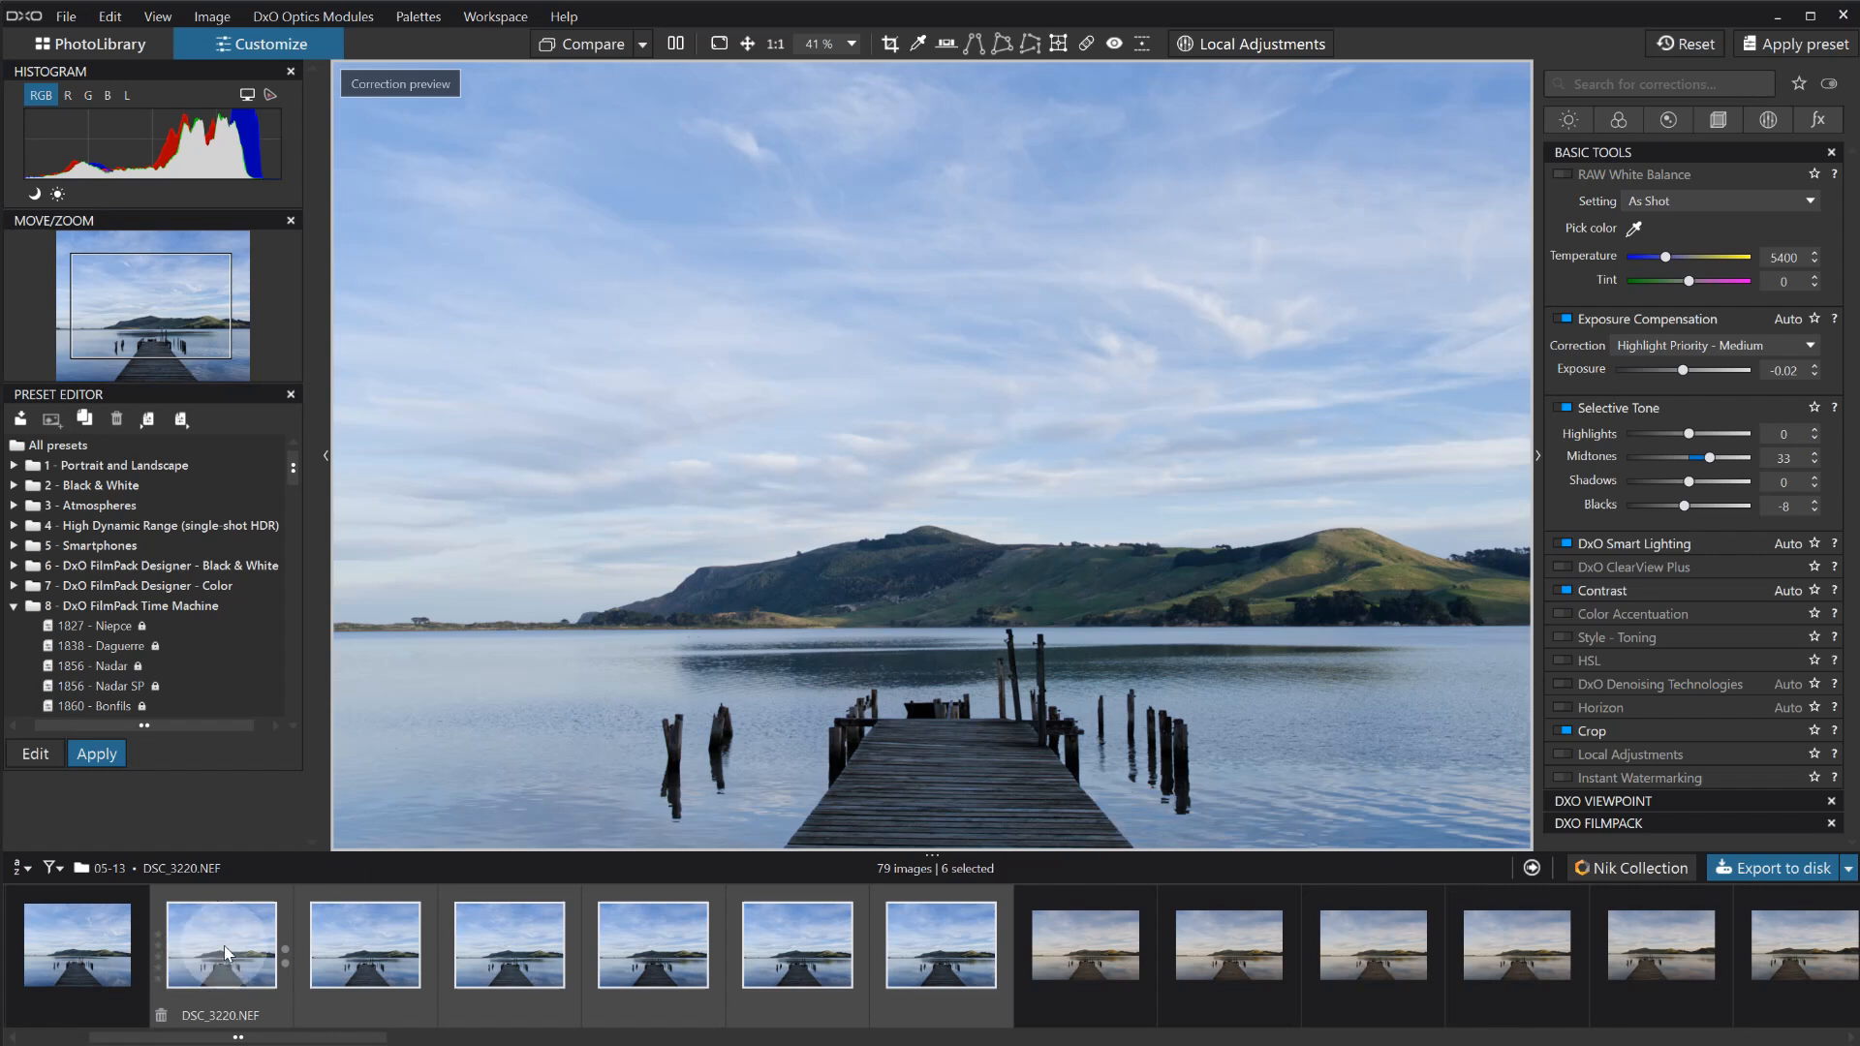
Shift the crop frame toward the left side of DSC_3220.NEF and toward the right side of DSC_3221.NEF.
{"action": "left_click", "coordinate": [225, 953]}
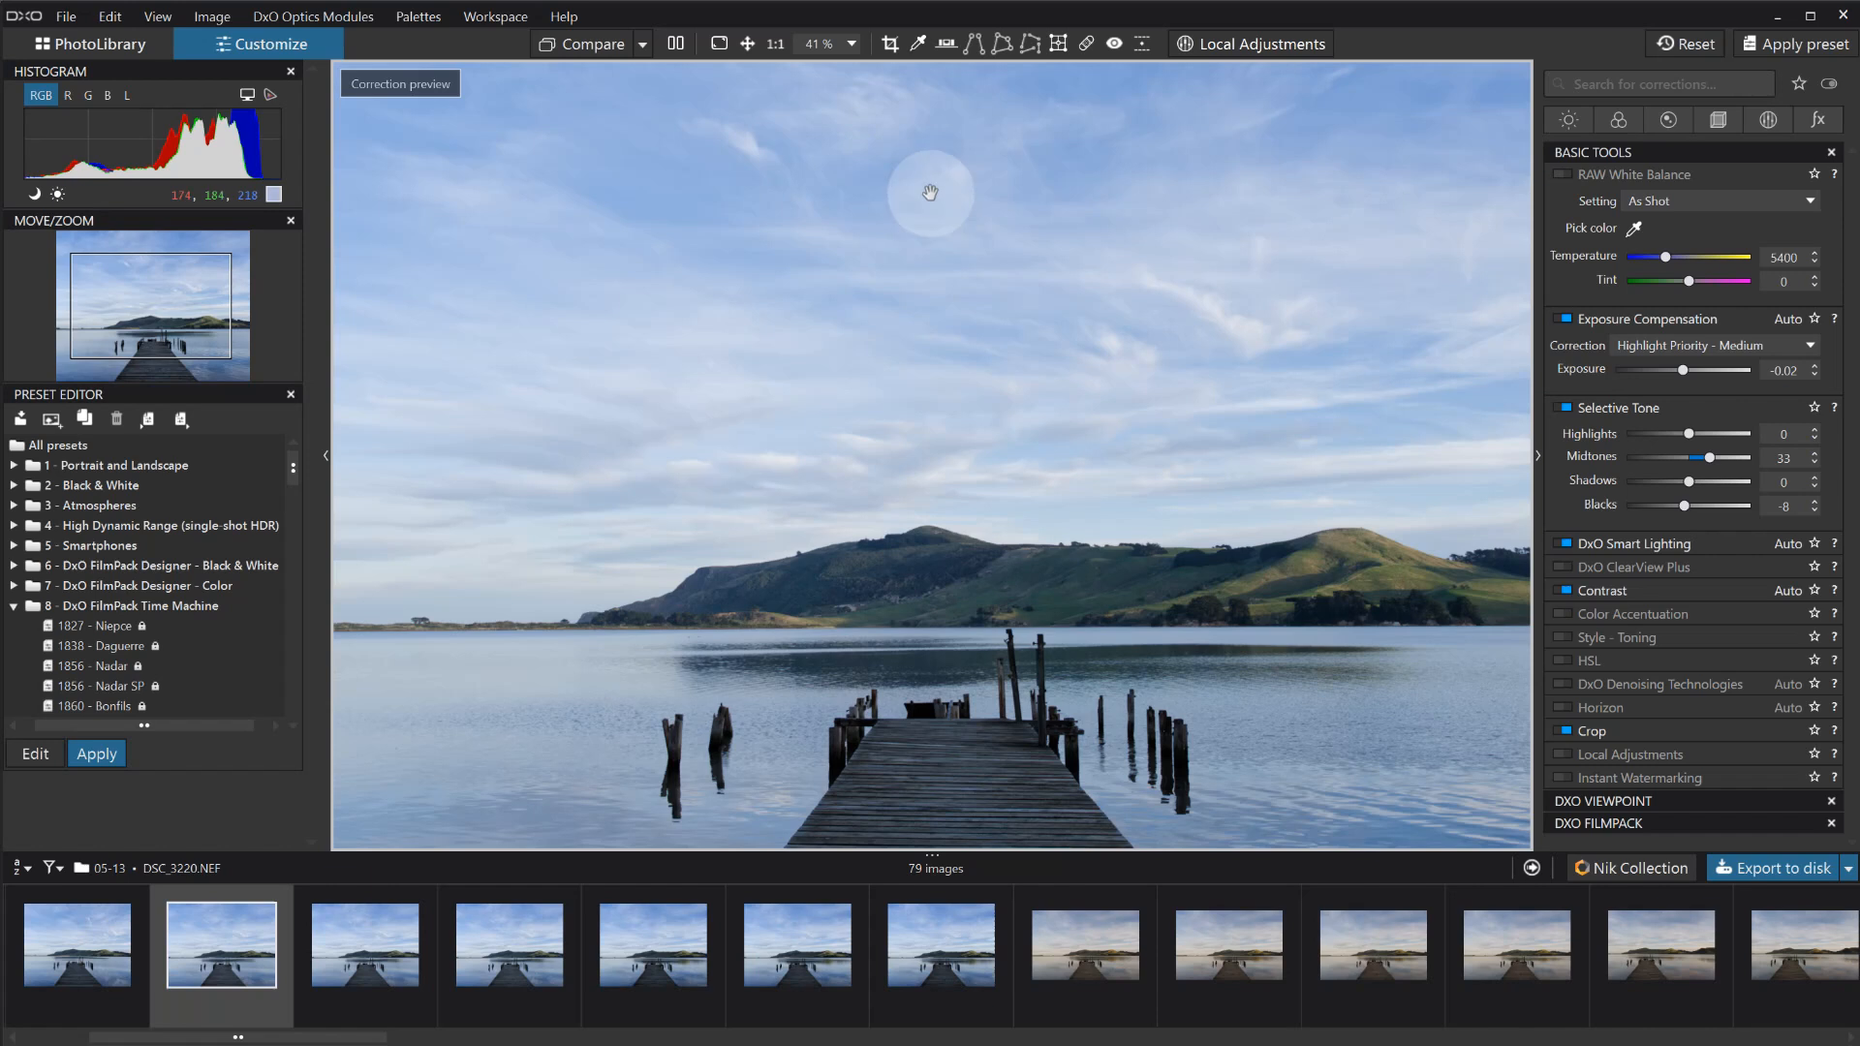
{"action": "left_click", "coordinate": [890, 44]}
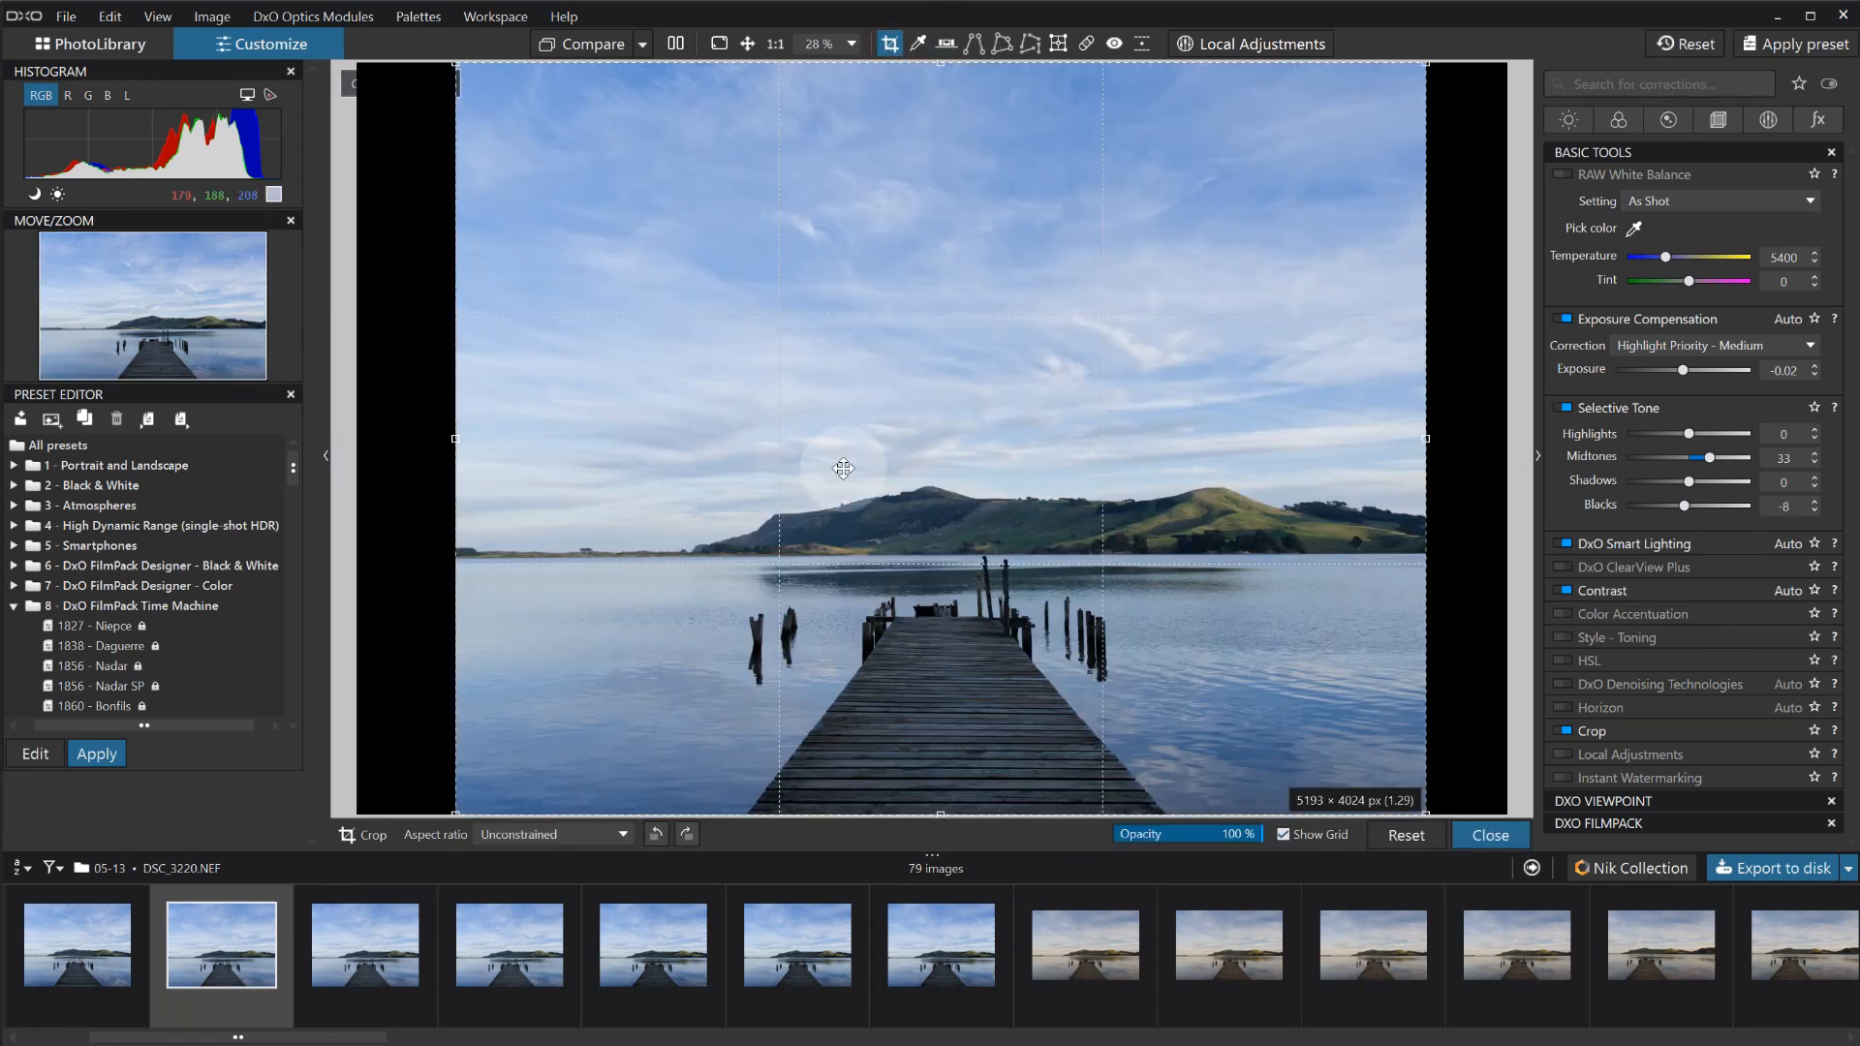
{"action": "left_click_drag", "start_coordinate": [925, 477], "coordinate": [869, 479]}
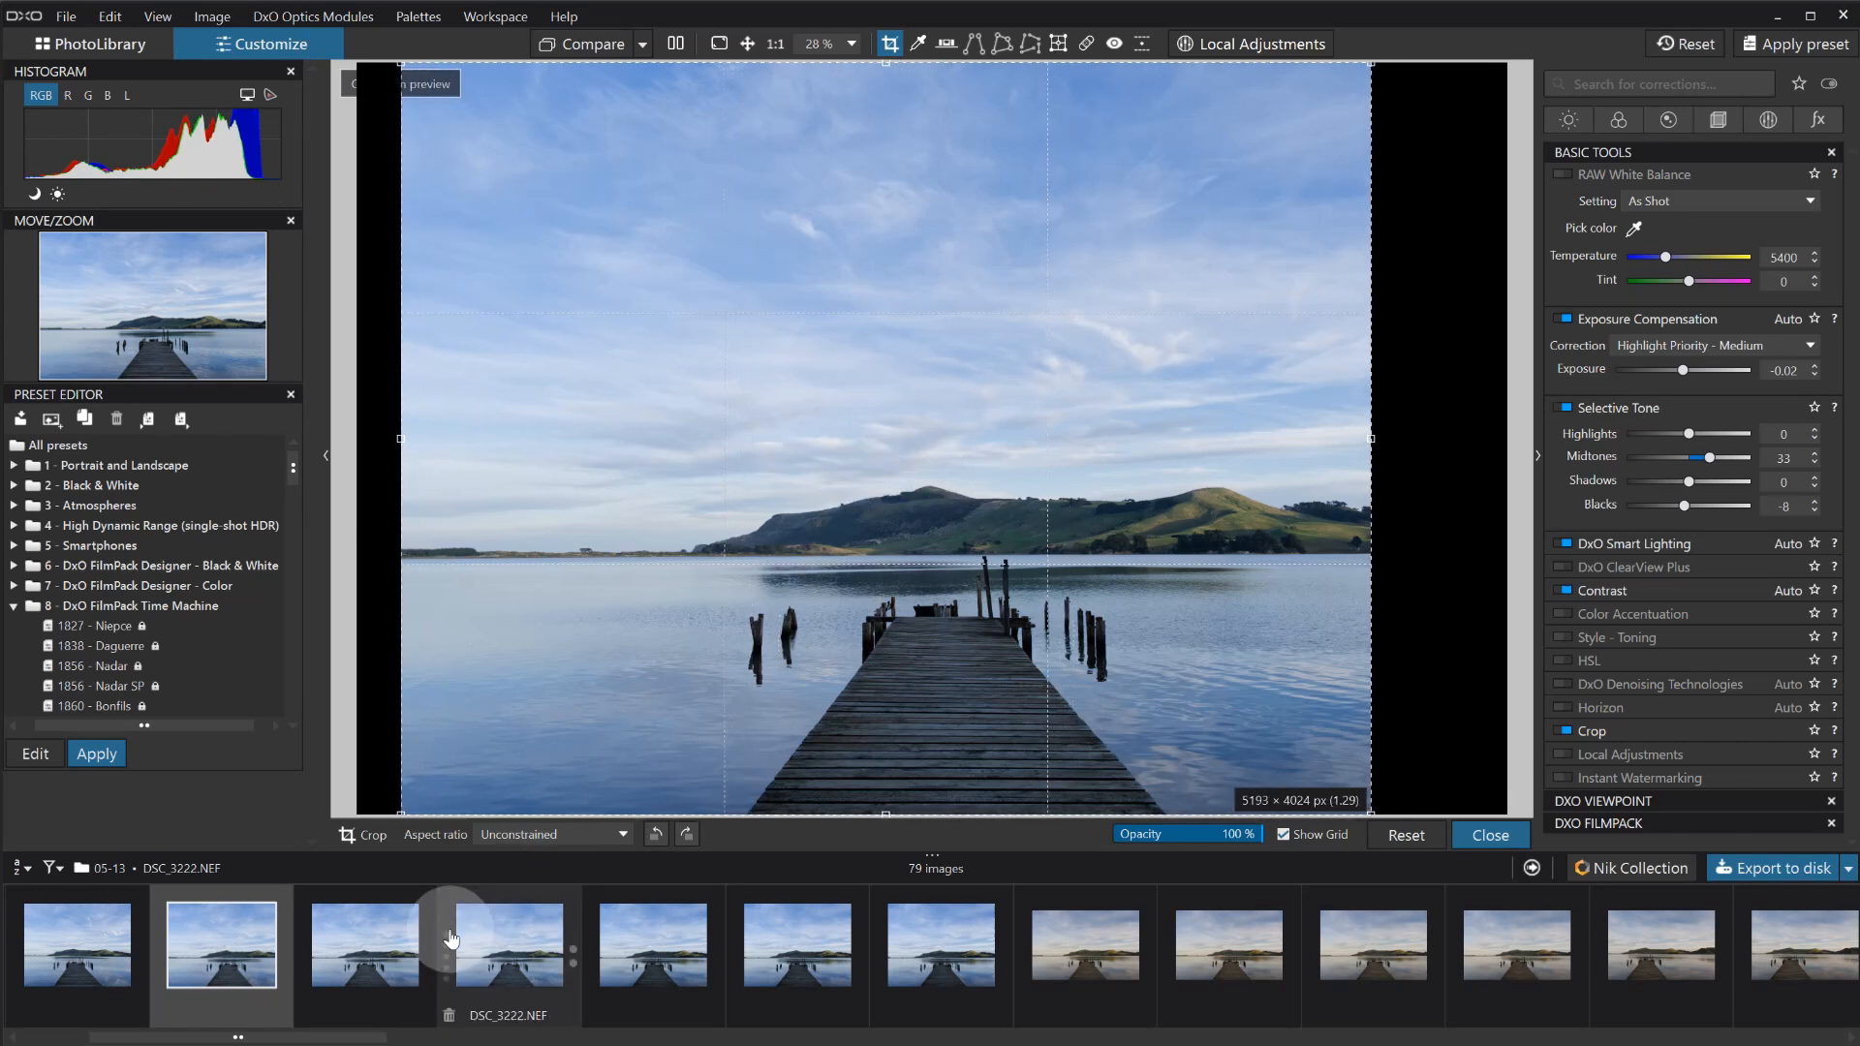
{"action": "left_click", "coordinate": [361, 938]}
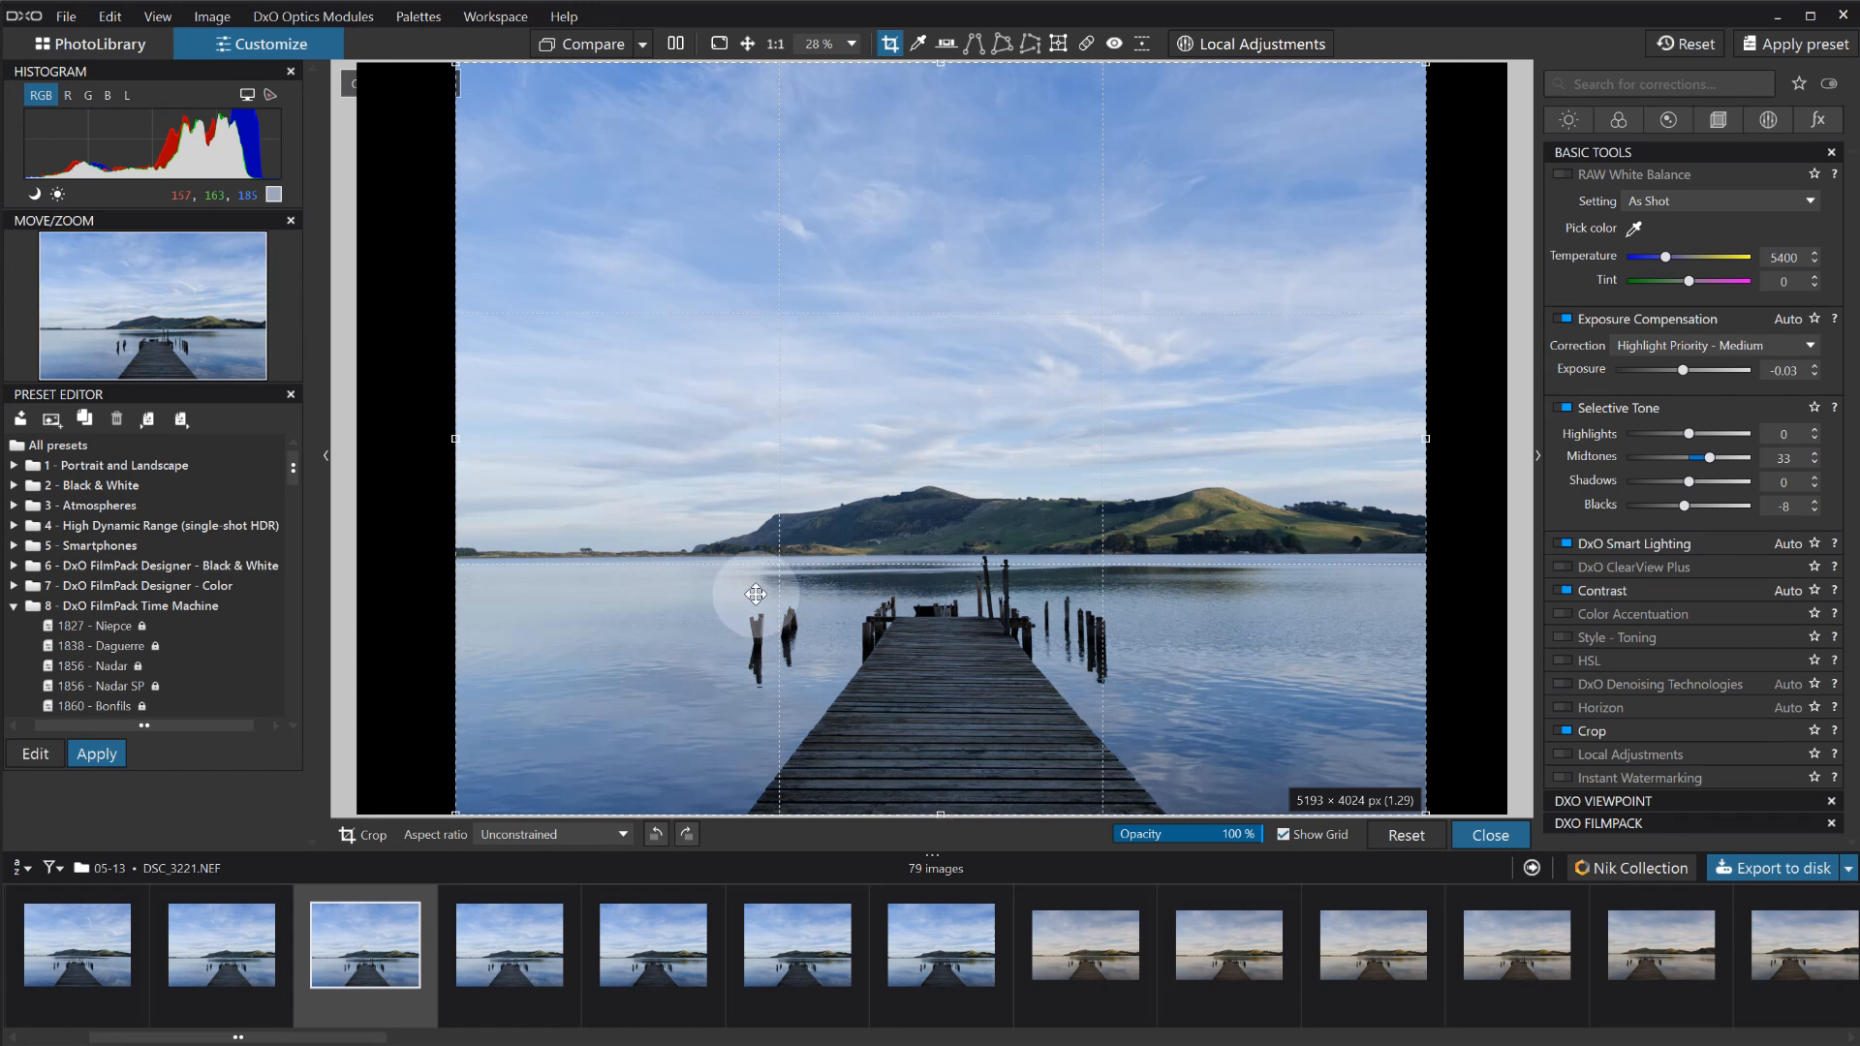
{"action": "left_click_drag", "start_coordinate": [755, 594], "coordinate": [830, 591]}
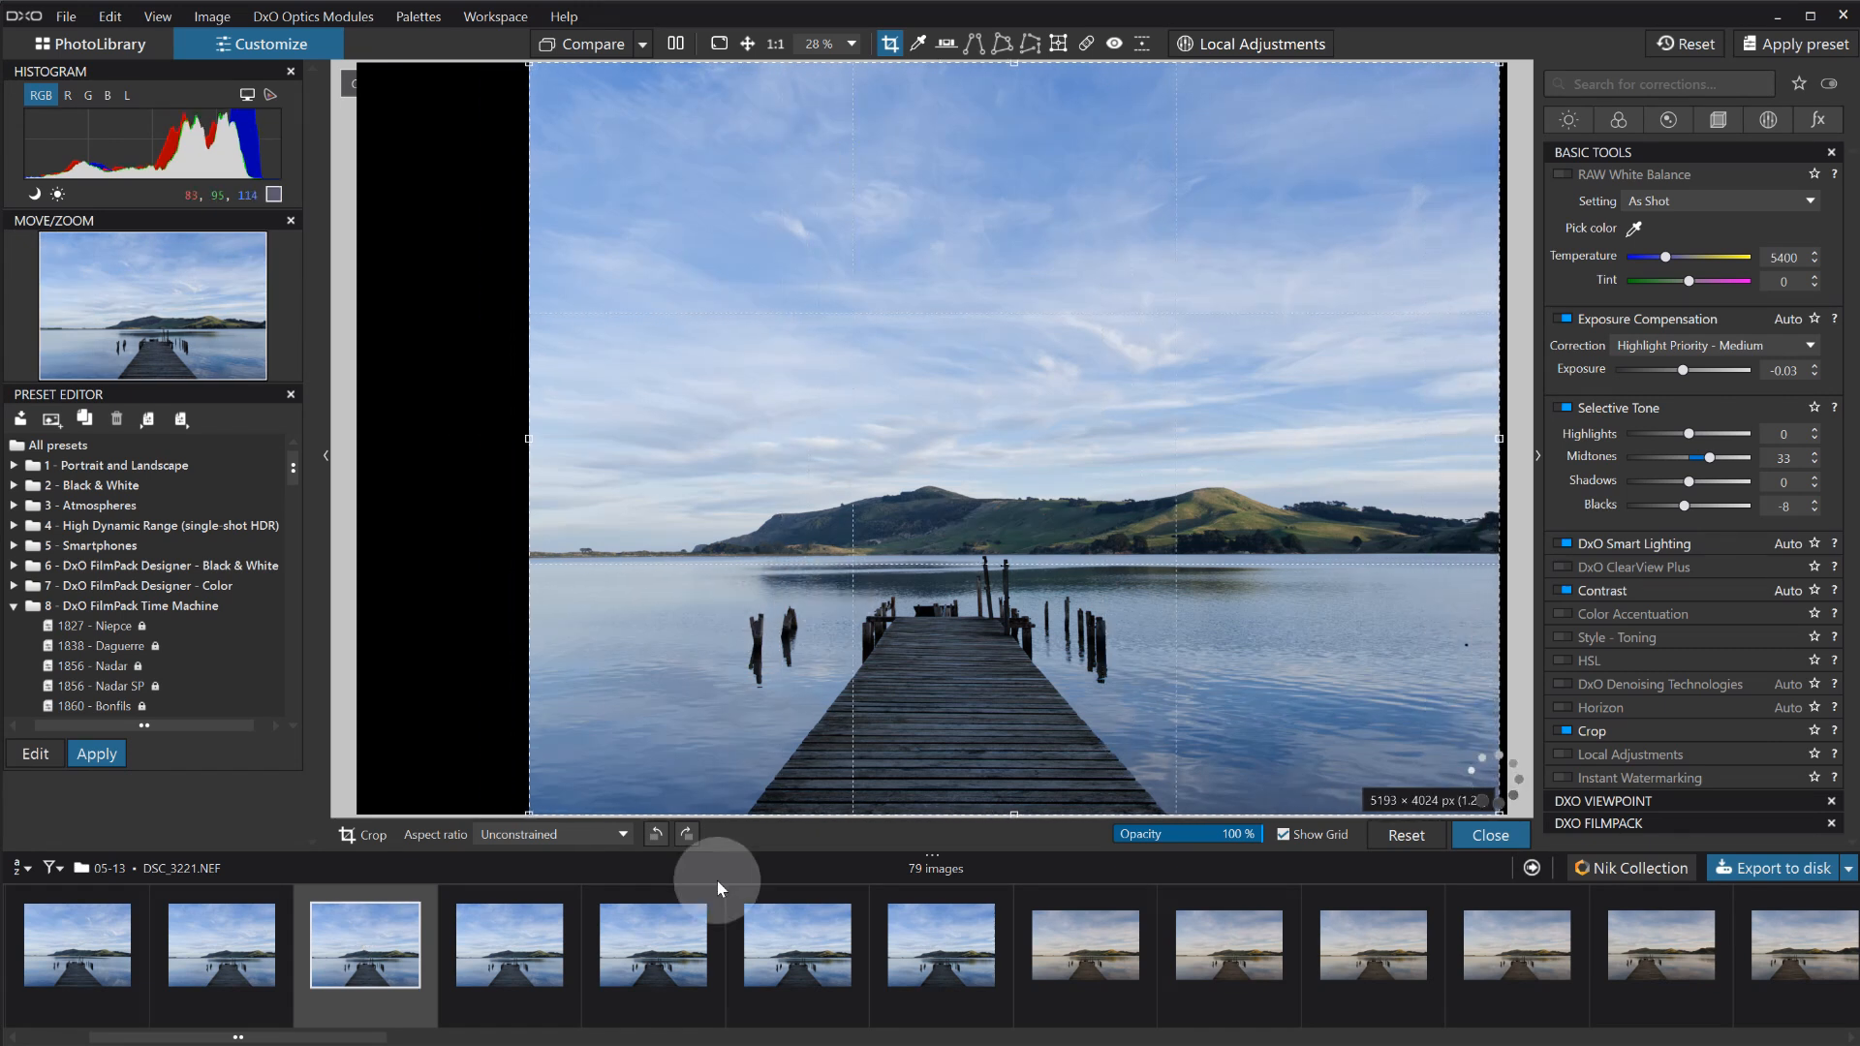
Tighten the crop of DSC_3222.NEF inward from its upper-right corner, and select DSC_3223.NEF.
{"action": "left_click", "coordinate": [502, 951]}
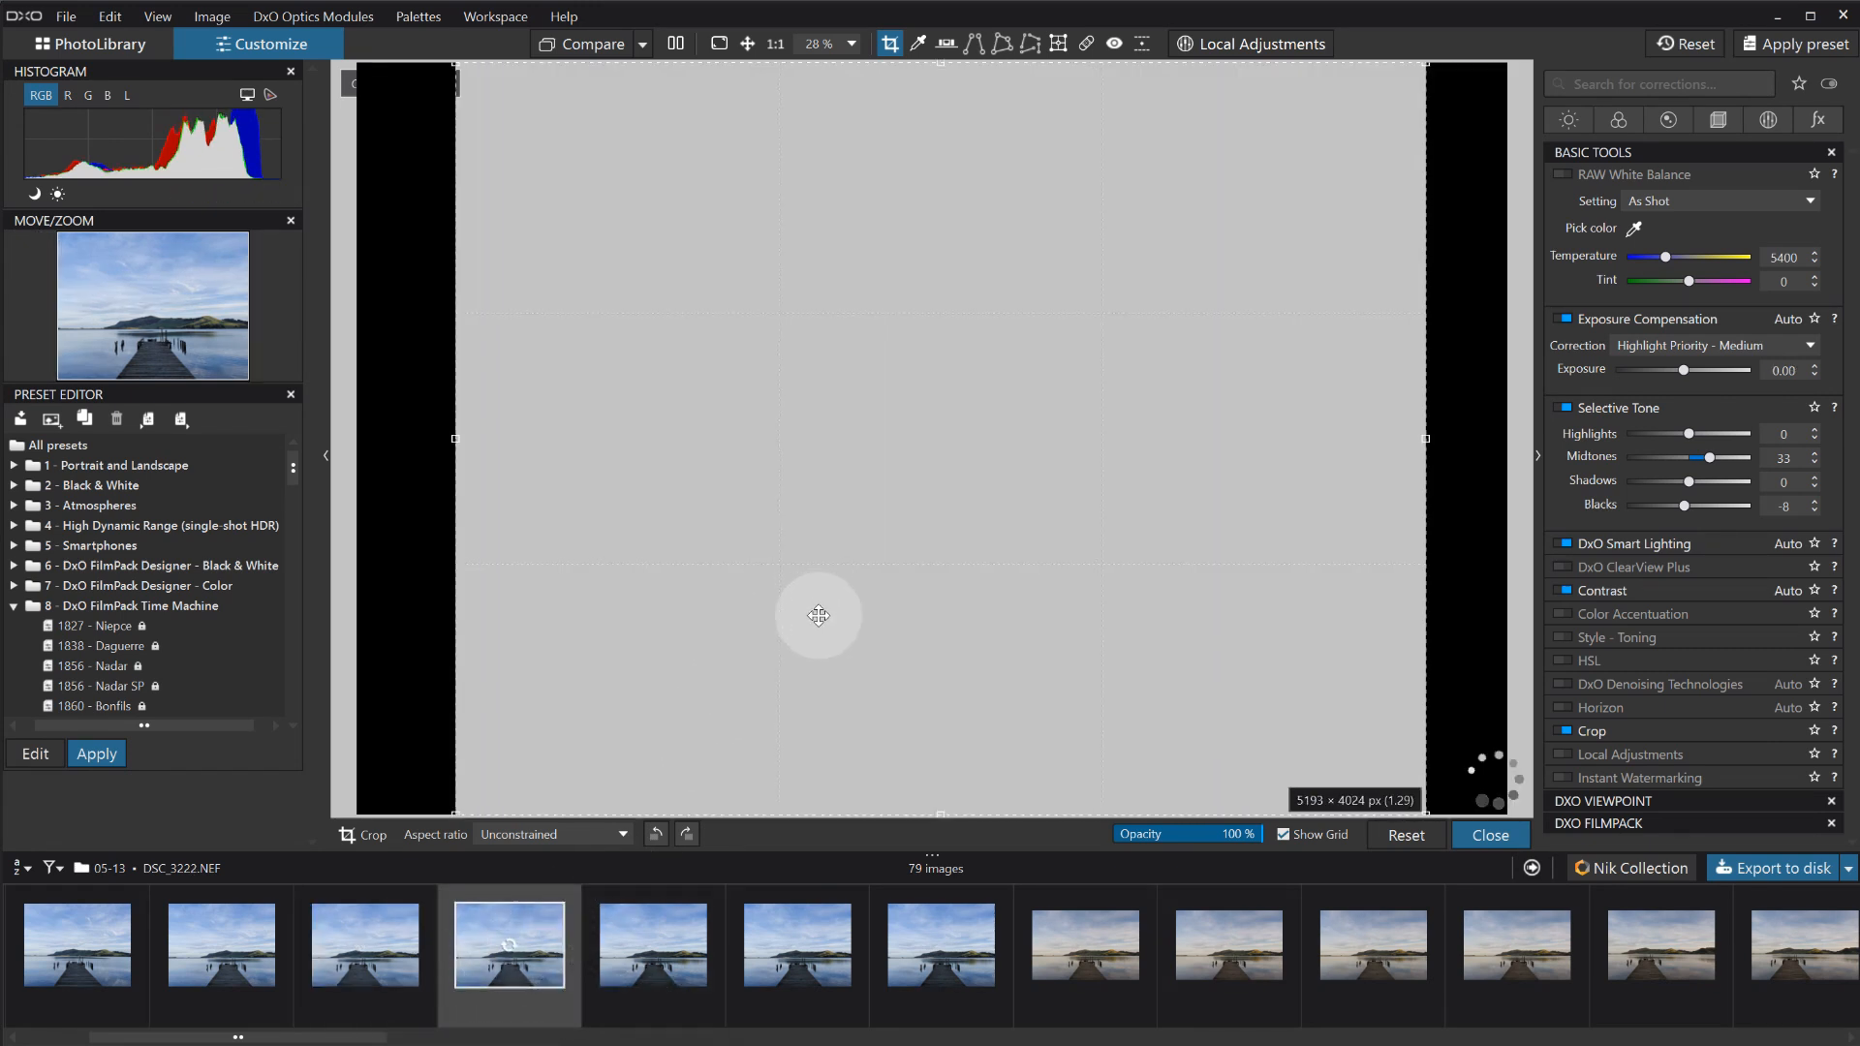
{"action": "left_click_drag", "start_coordinate": [1425, 64], "coordinate": [1211, 322]}
{"action": "left_click", "coordinate": [673, 947]}
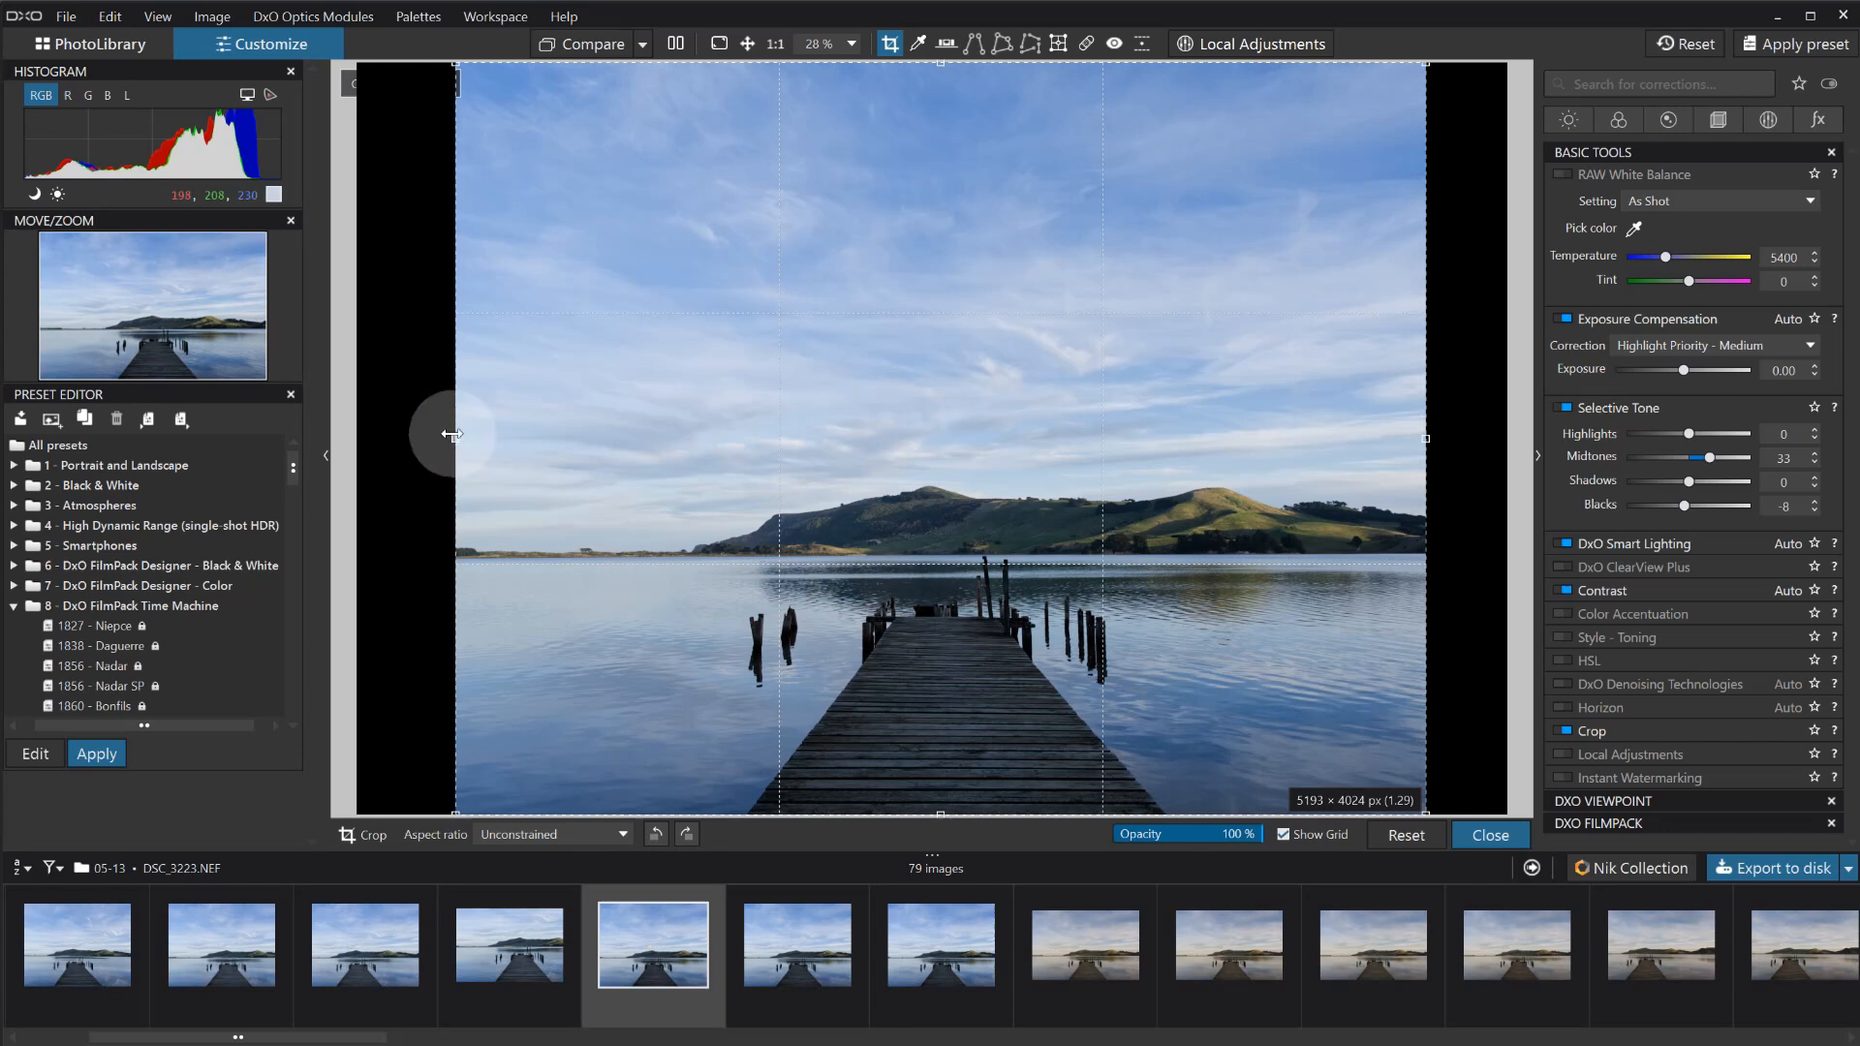
Narrow the crop of DSC_3223.NEF to about 4639 × 4024 px, shift the frame toward the left, and select DSC_3224.NEF.
{"action": "left_click_drag", "start_coordinate": [452, 434], "coordinate": [558, 438]}
{"action": "left_click_drag", "start_coordinate": [1067, 545], "coordinate": [1009, 552]}
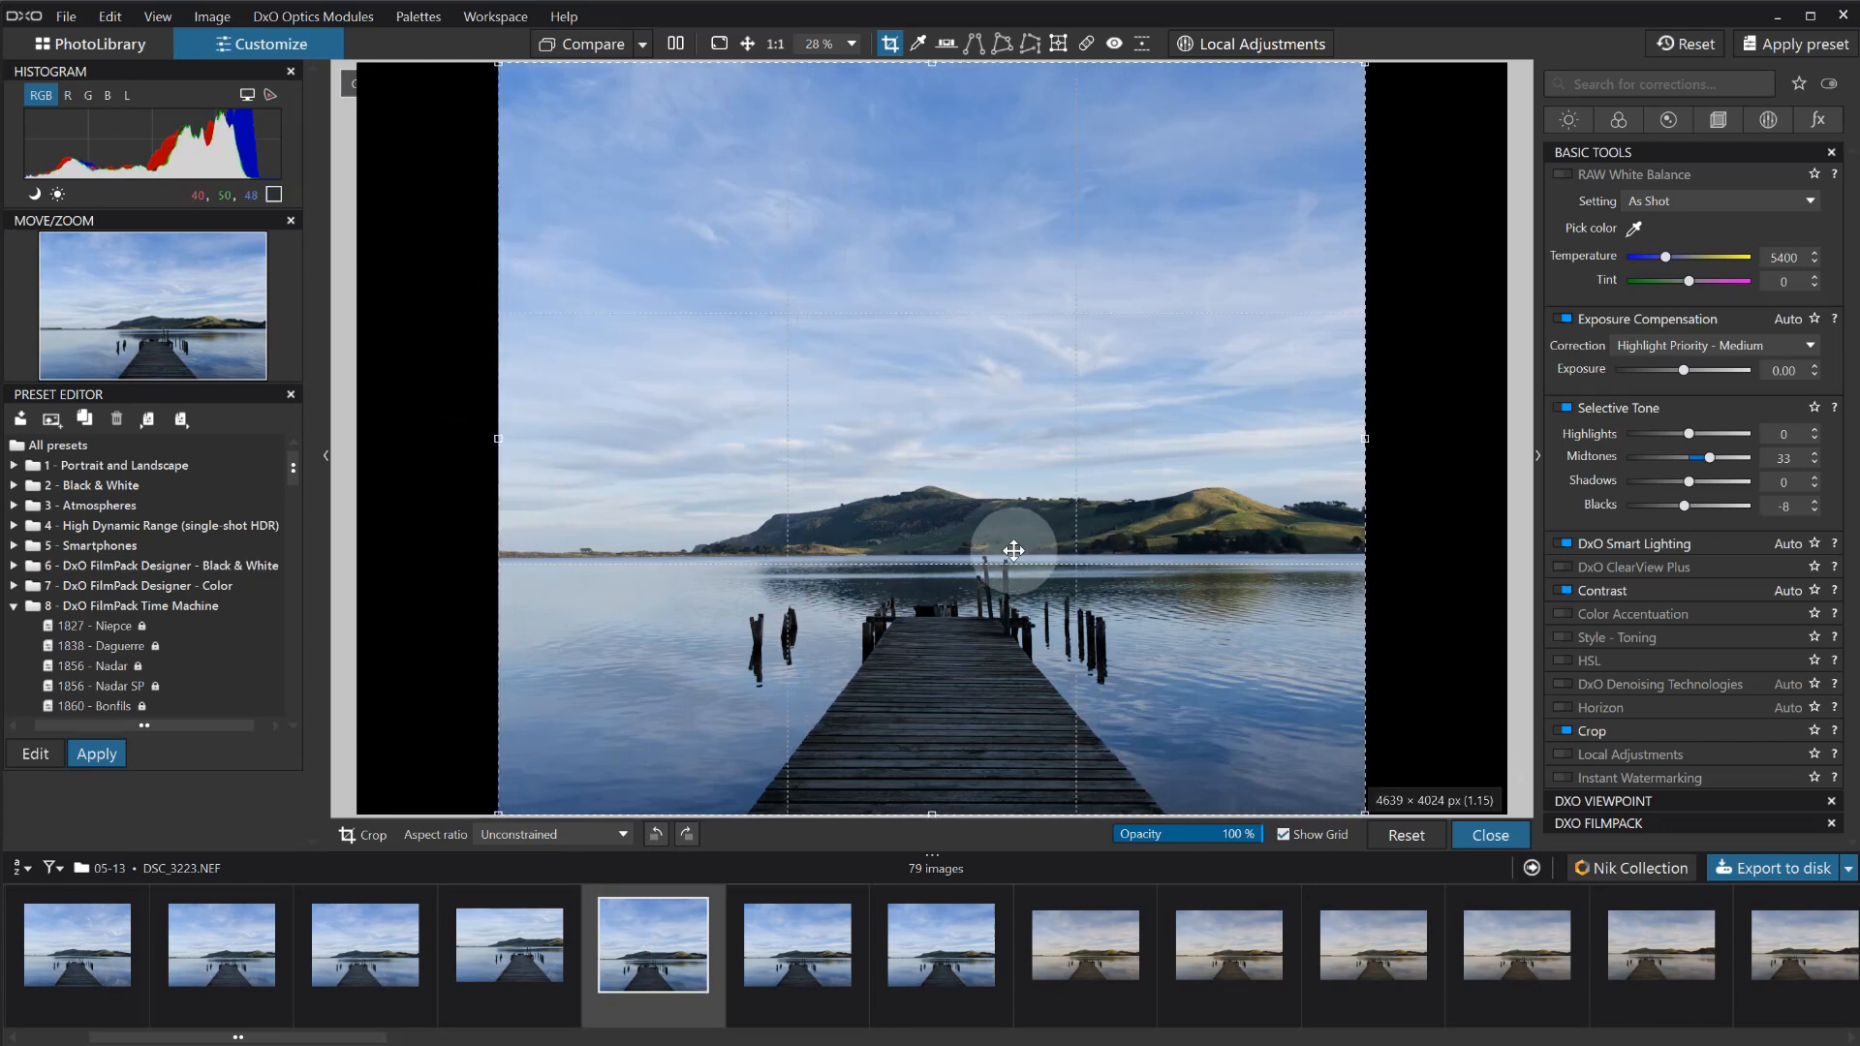
{"action": "left_click", "coordinate": [800, 962]}
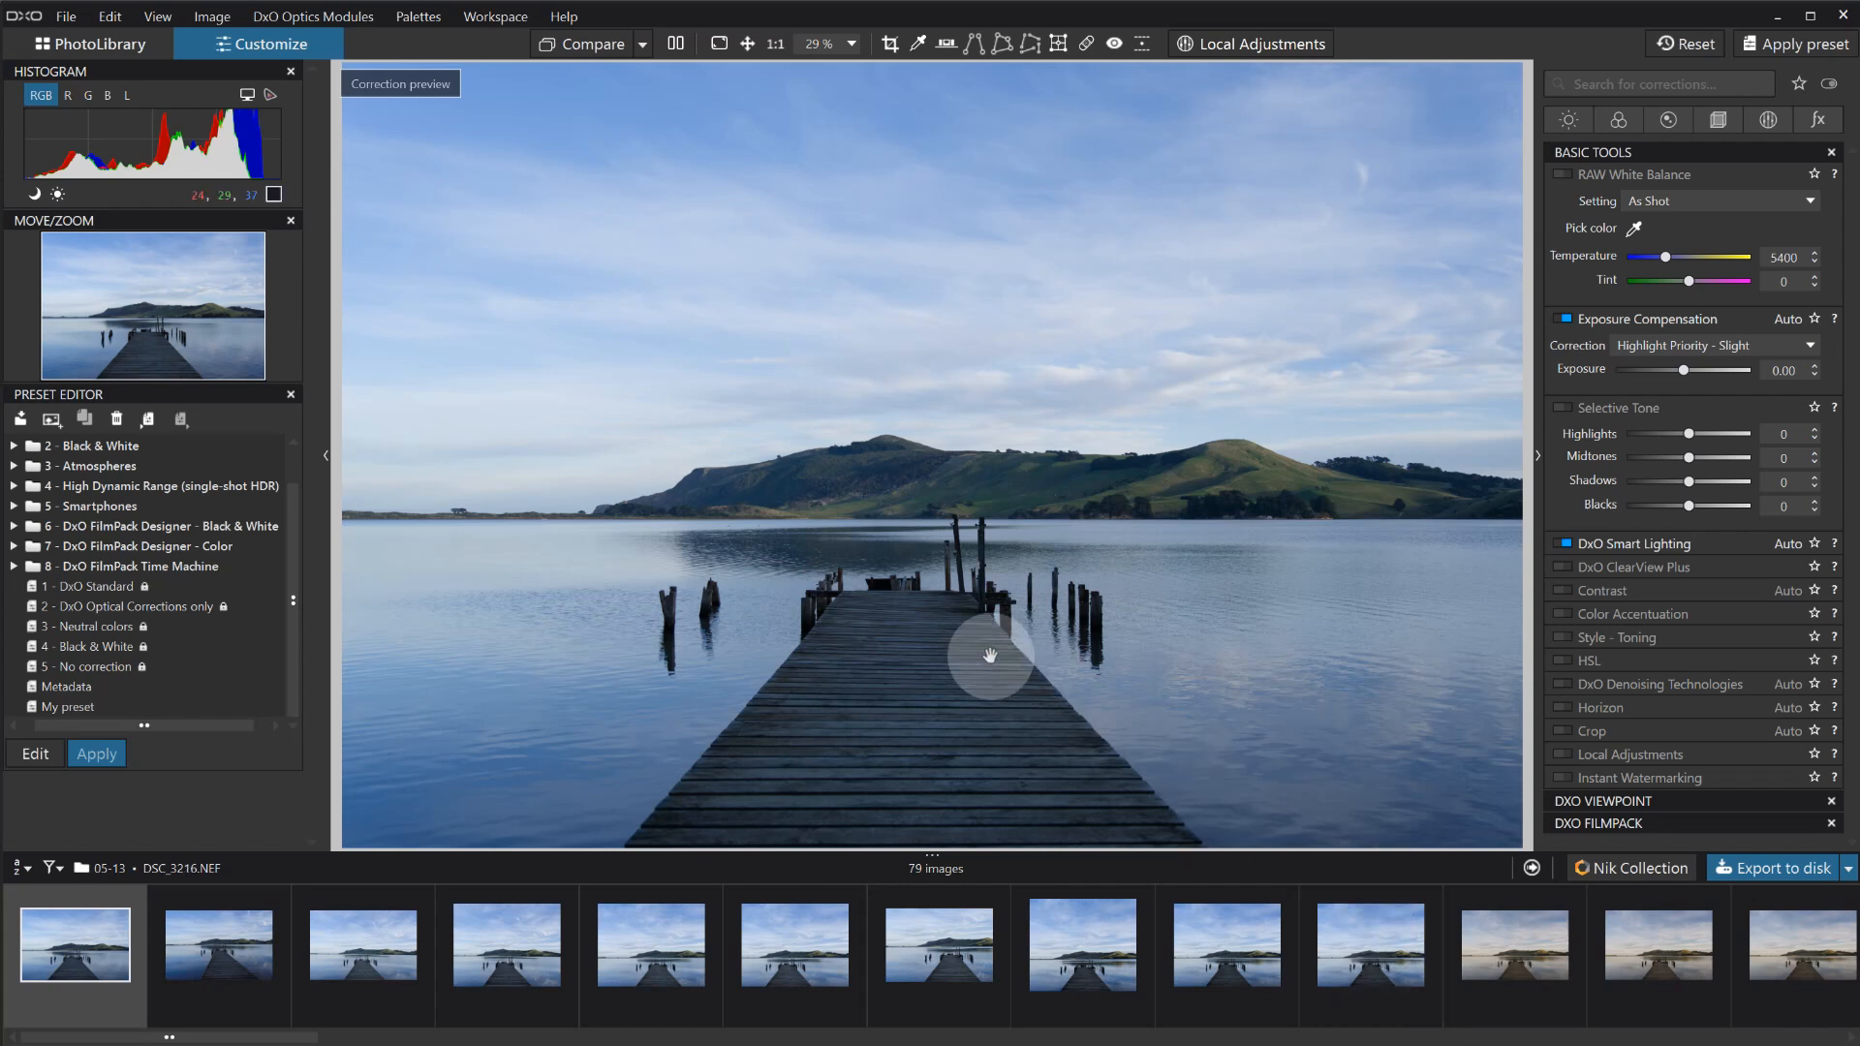
Switch to the photo library and copy the correction settings of DSC_3216.NEF.
{"action": "left_click", "coordinate": [103, 45]}
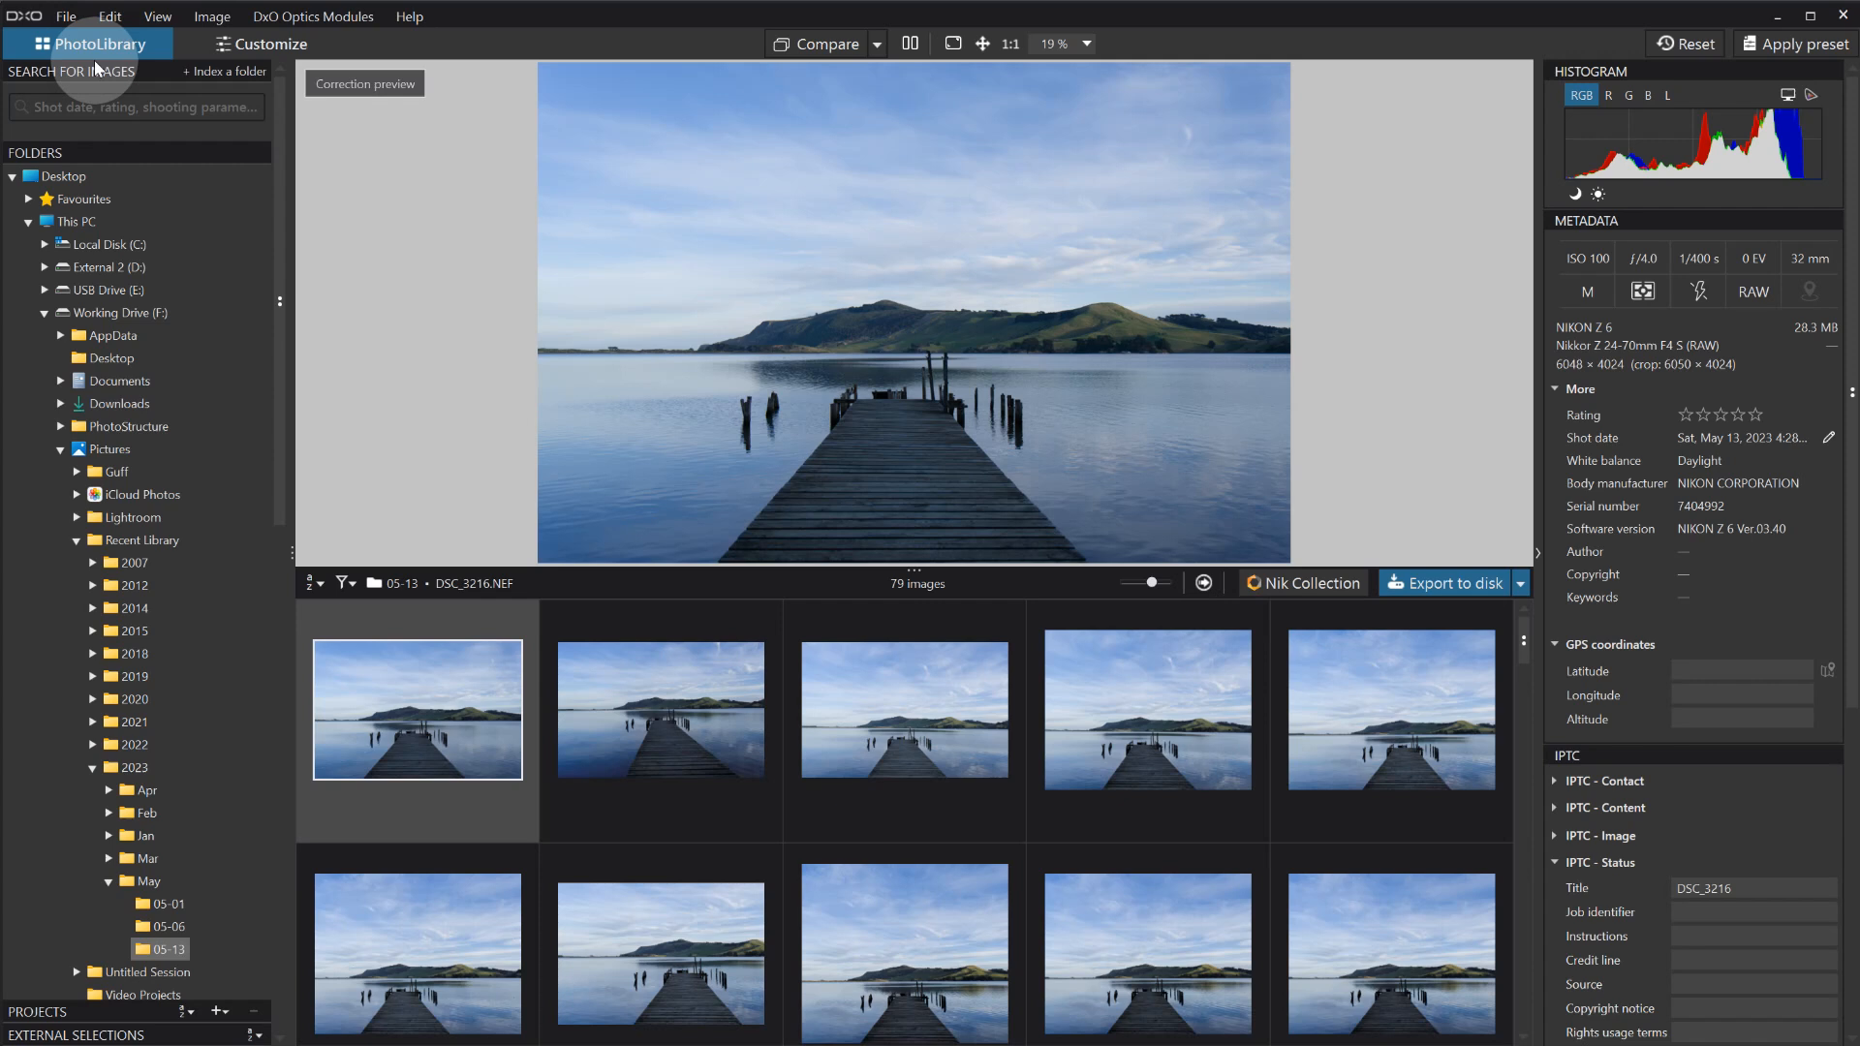
{"action": "right_click", "coordinate": [392, 699]}
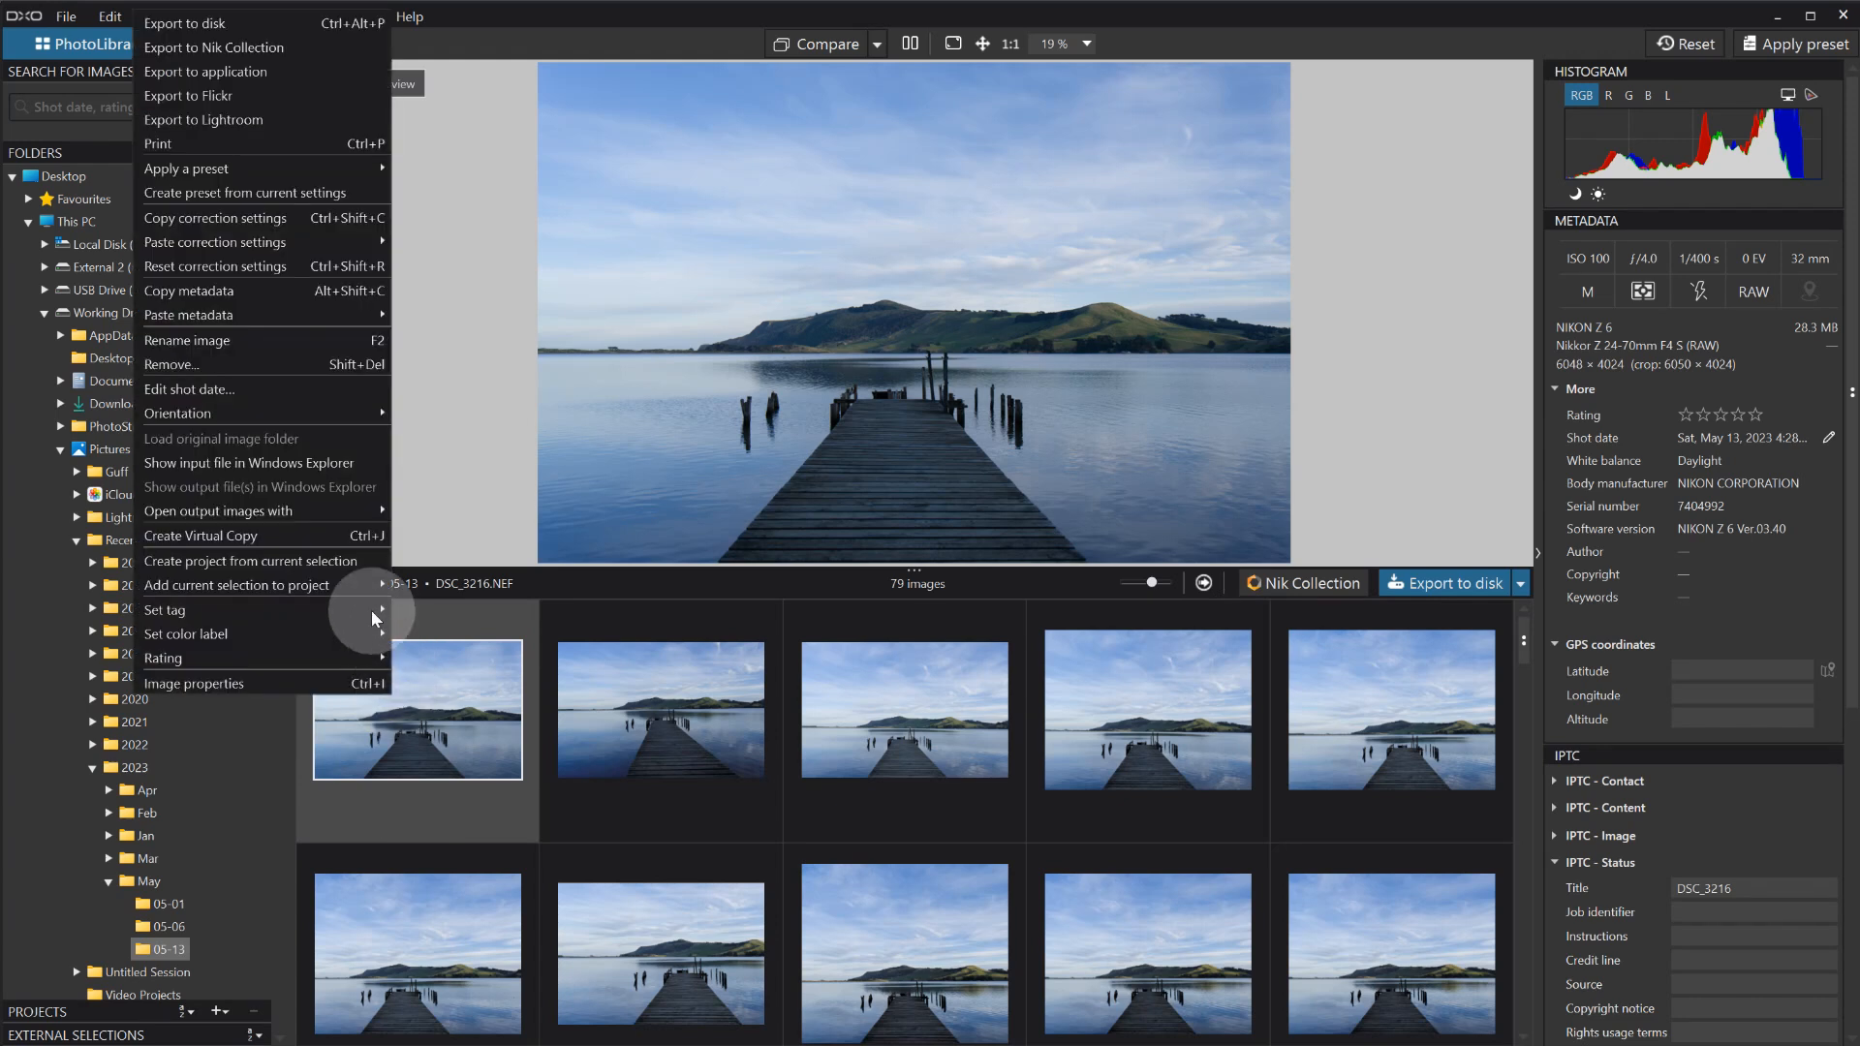
{"action": "left_click", "coordinate": [290, 221]}
Select the nine photos following DSC_3216.NEF, starting with DSC_3217.NEF, and apply the custom preset "My preset" to them all.
{"action": "left_click", "coordinate": [678, 742]}
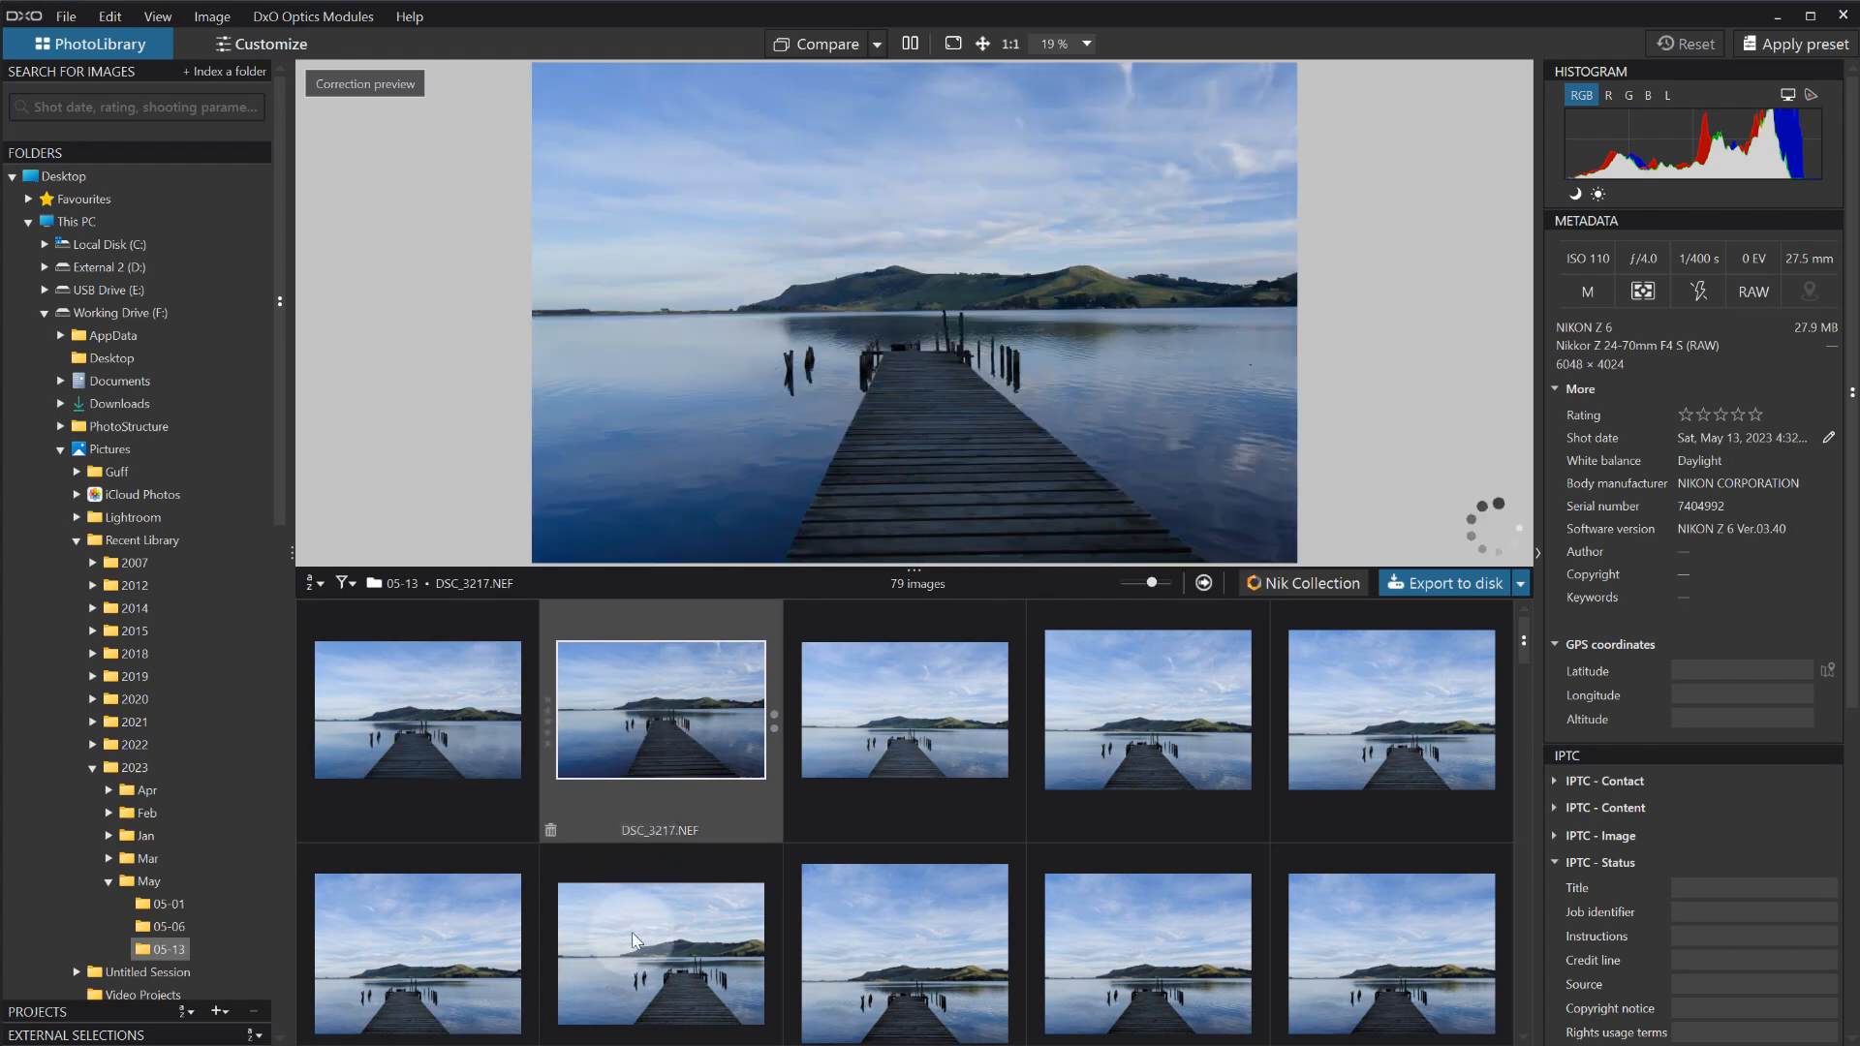
{"action": "left_click", "coordinate": [1391, 965], "text": "shift"}
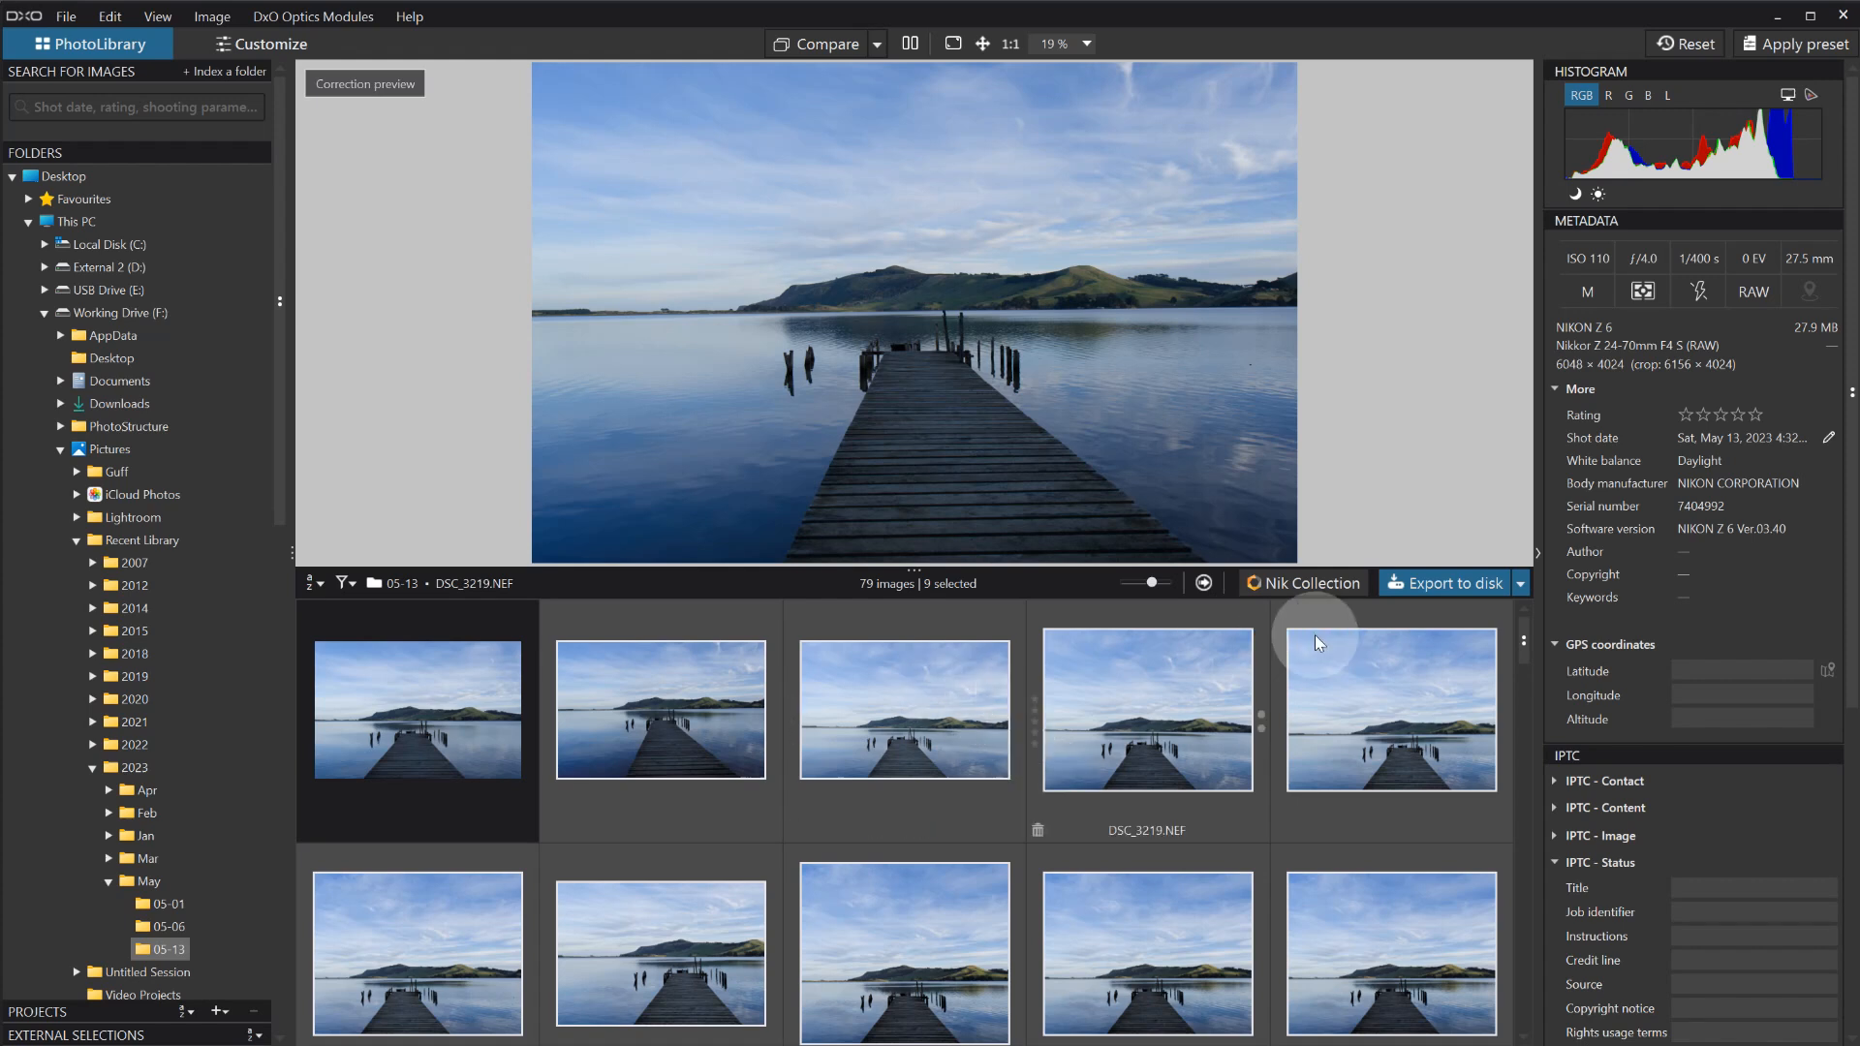
{"action": "left_click", "coordinate": [1809, 45]}
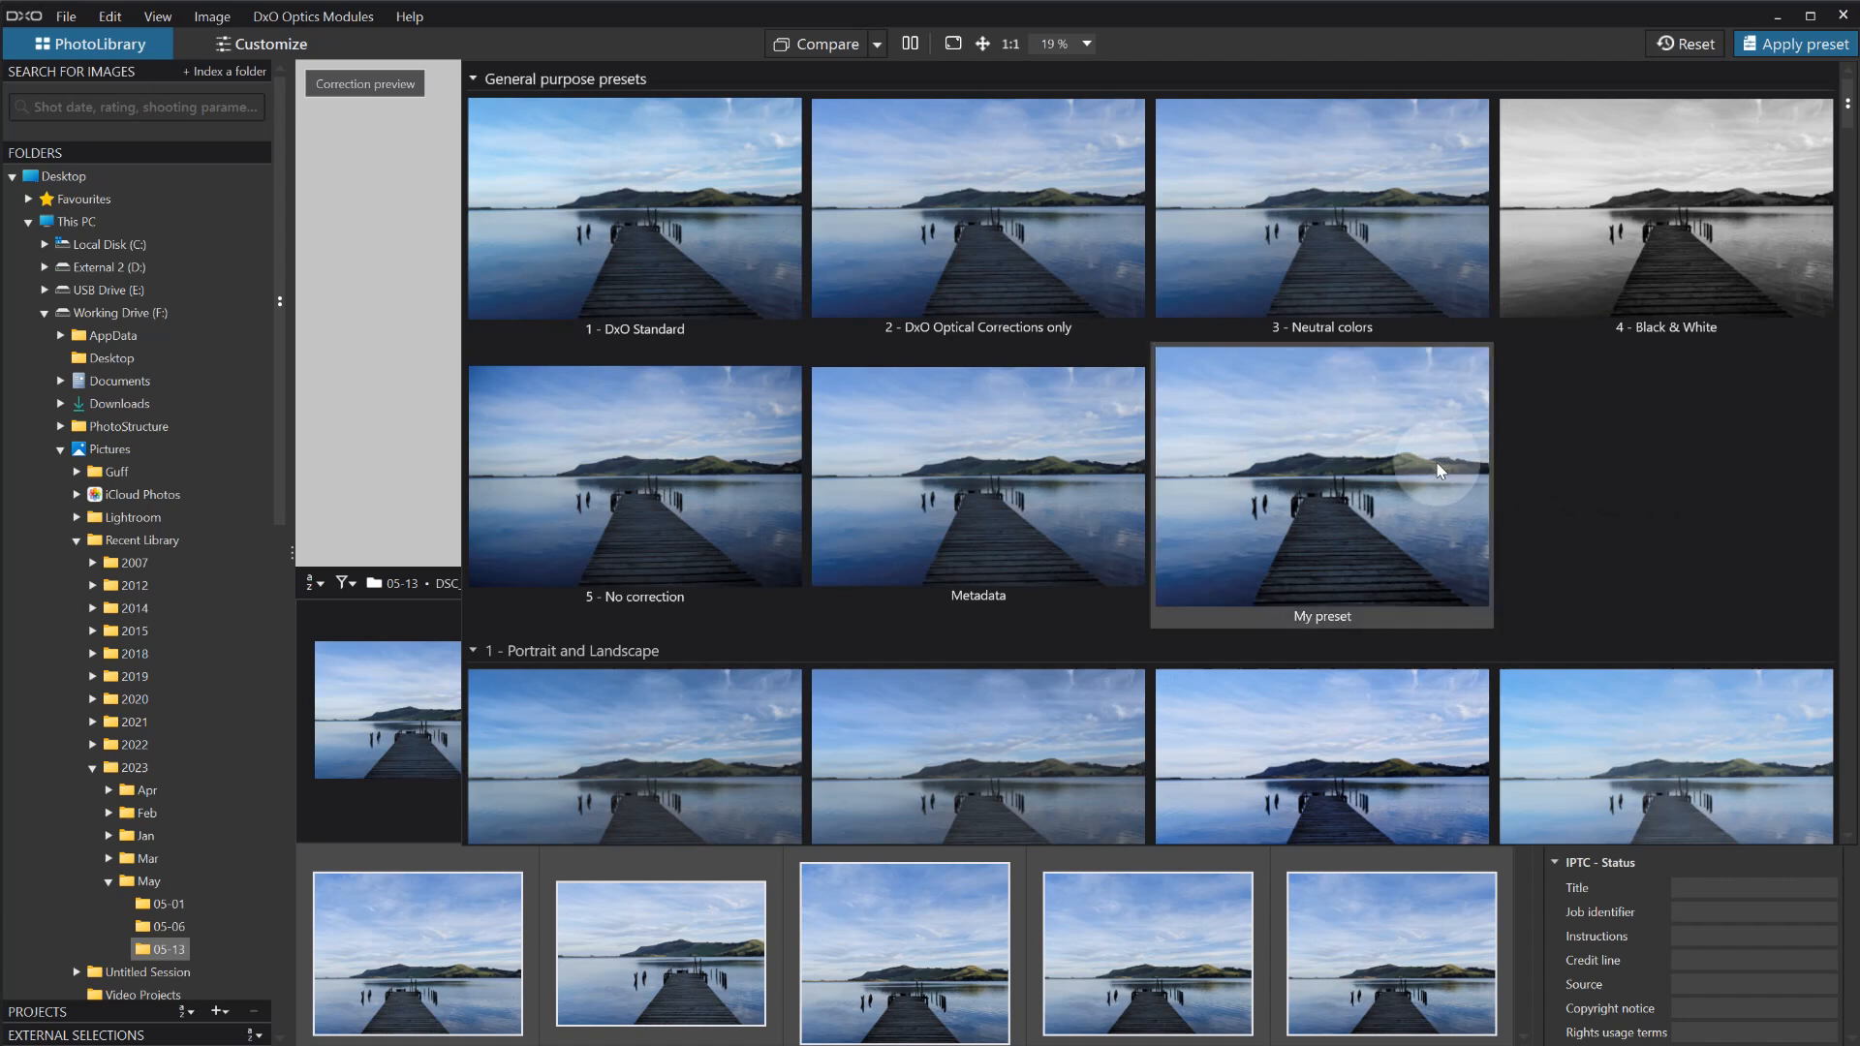
{"action": "left_click", "coordinate": [568, 103]}
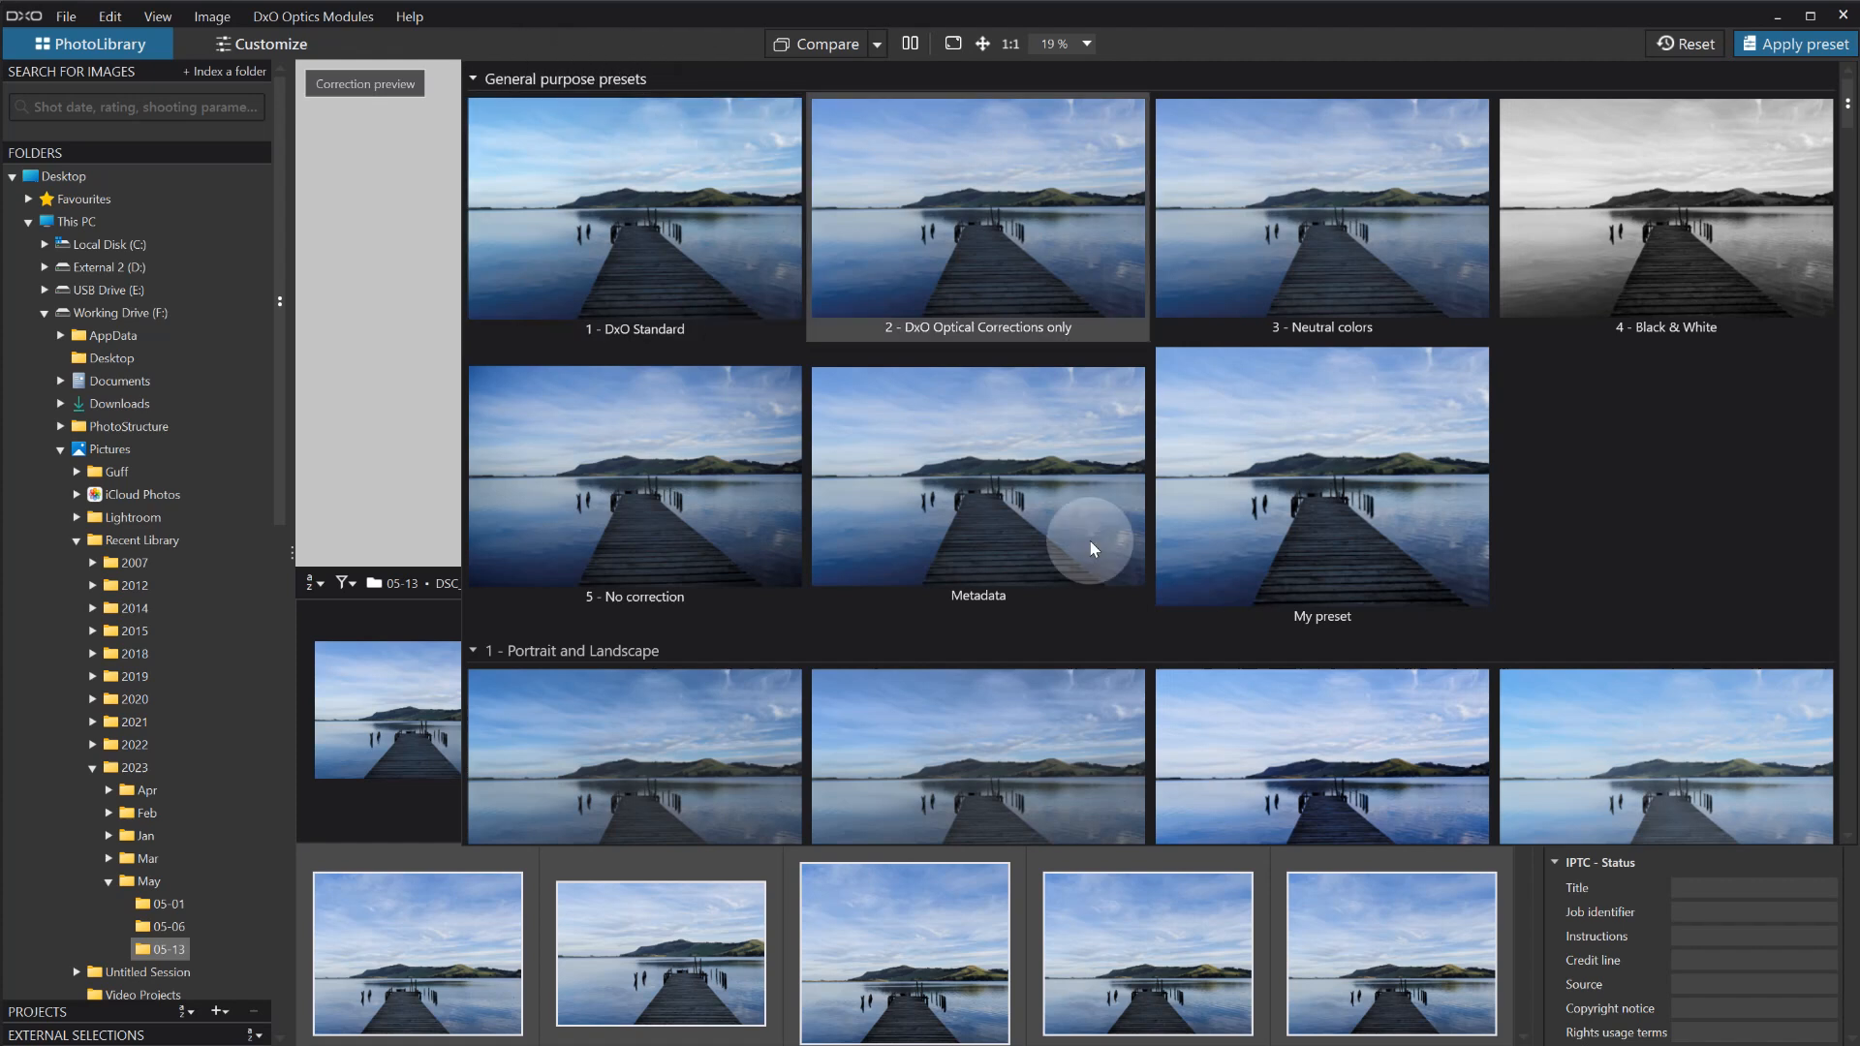
{"action": "left_click", "coordinate": [1298, 537]}
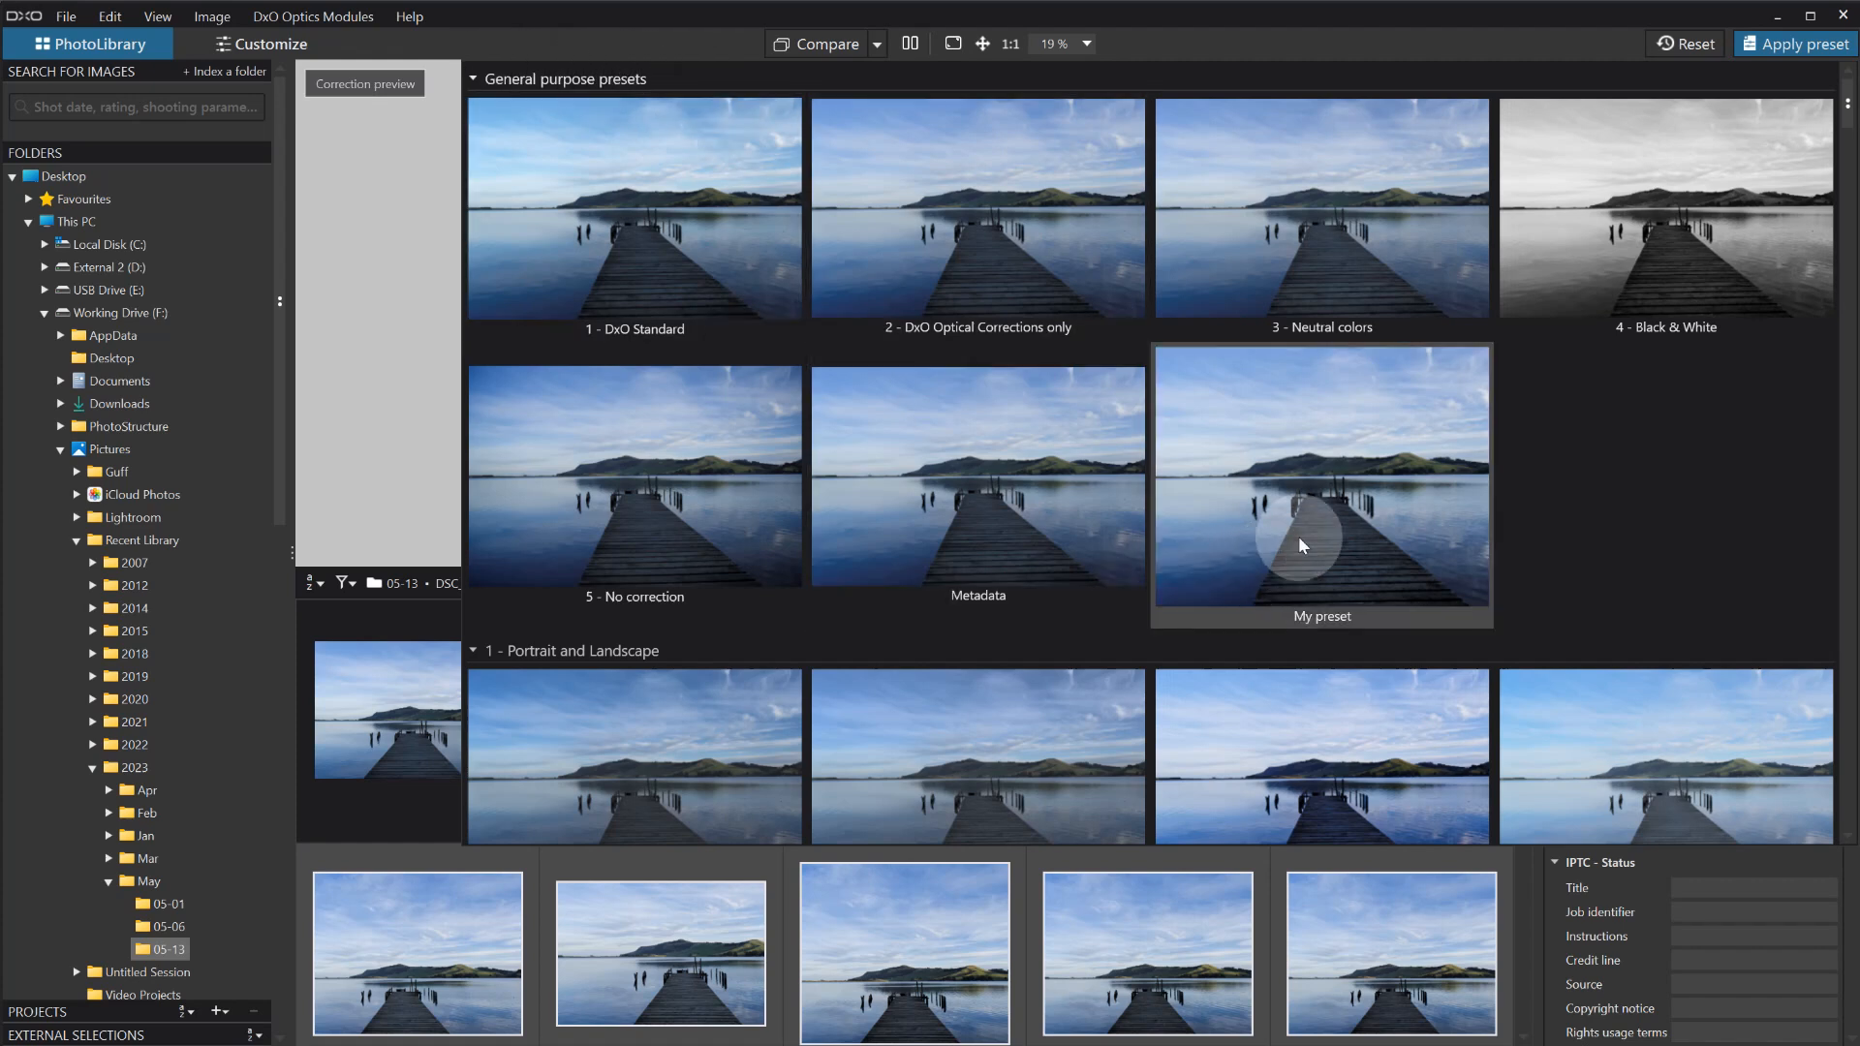
{"action": "double_click", "coordinate": [1356, 471]}
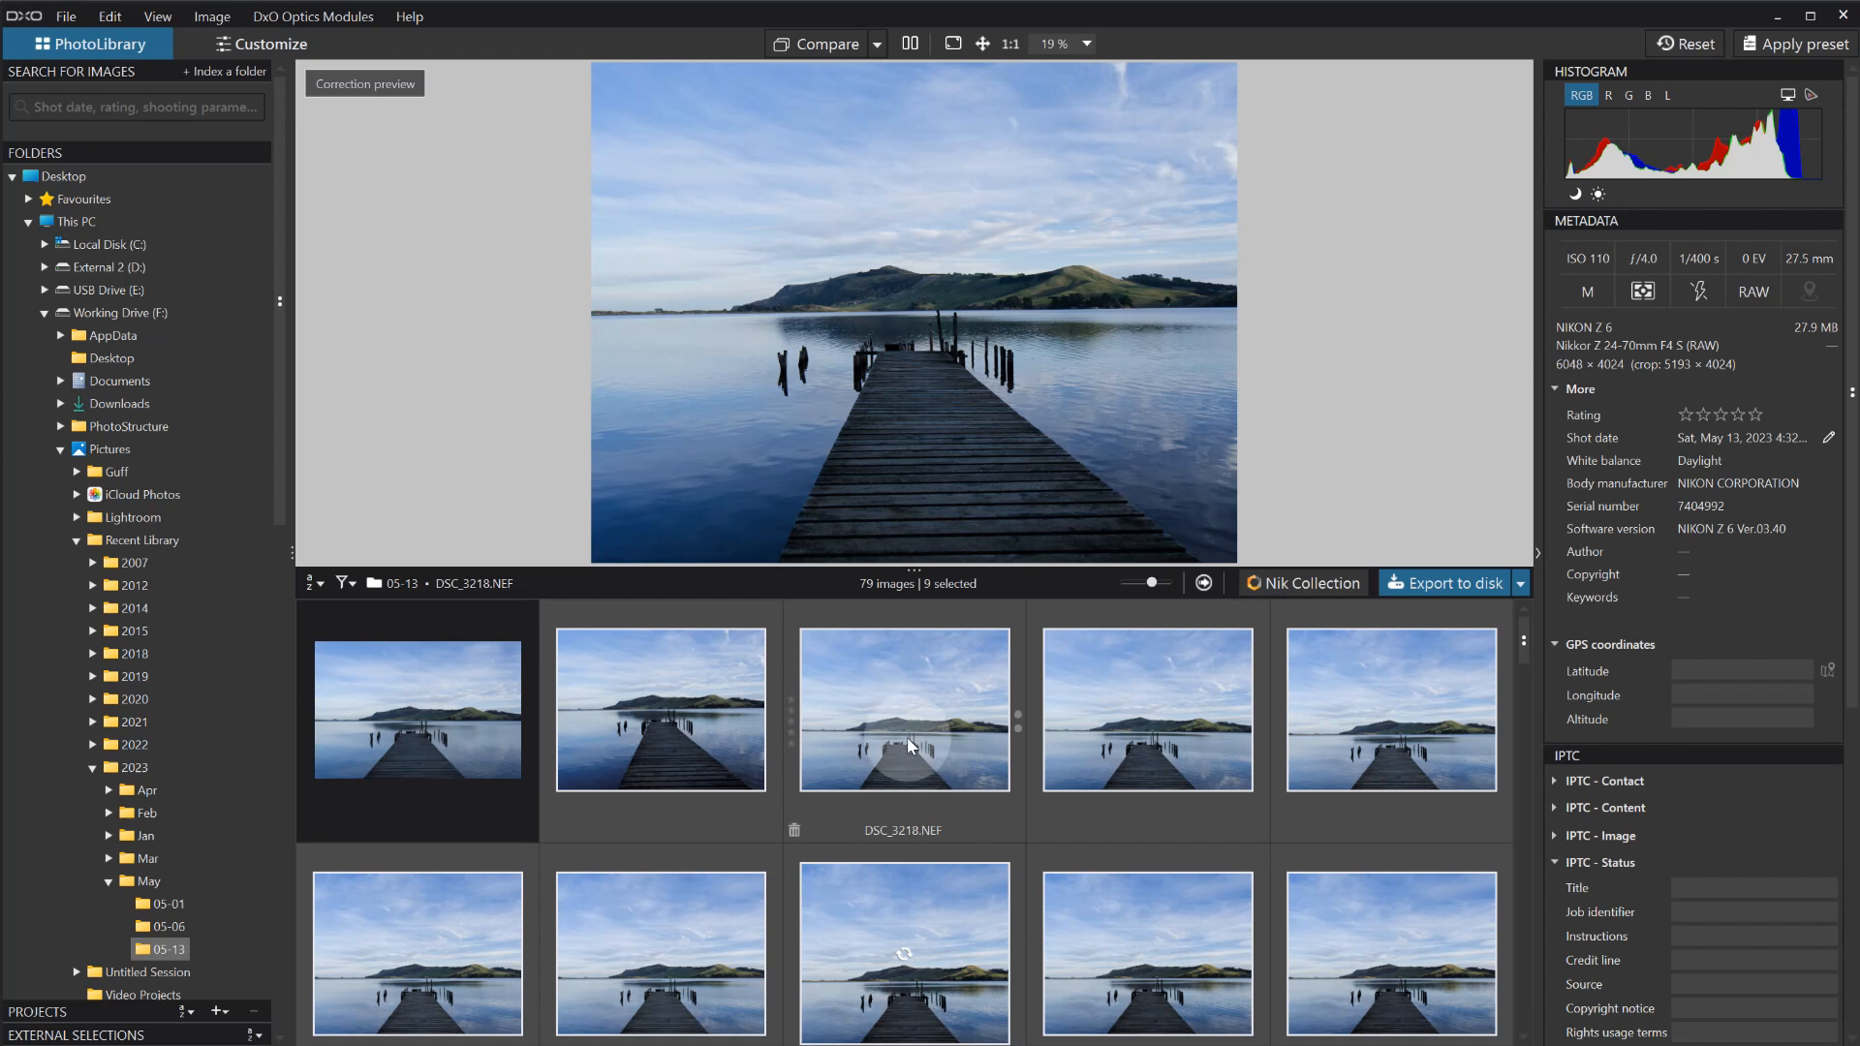
{"action": "left_click", "coordinate": [1353, 978]}
{"action": "left_click", "coordinate": [388, 709]}
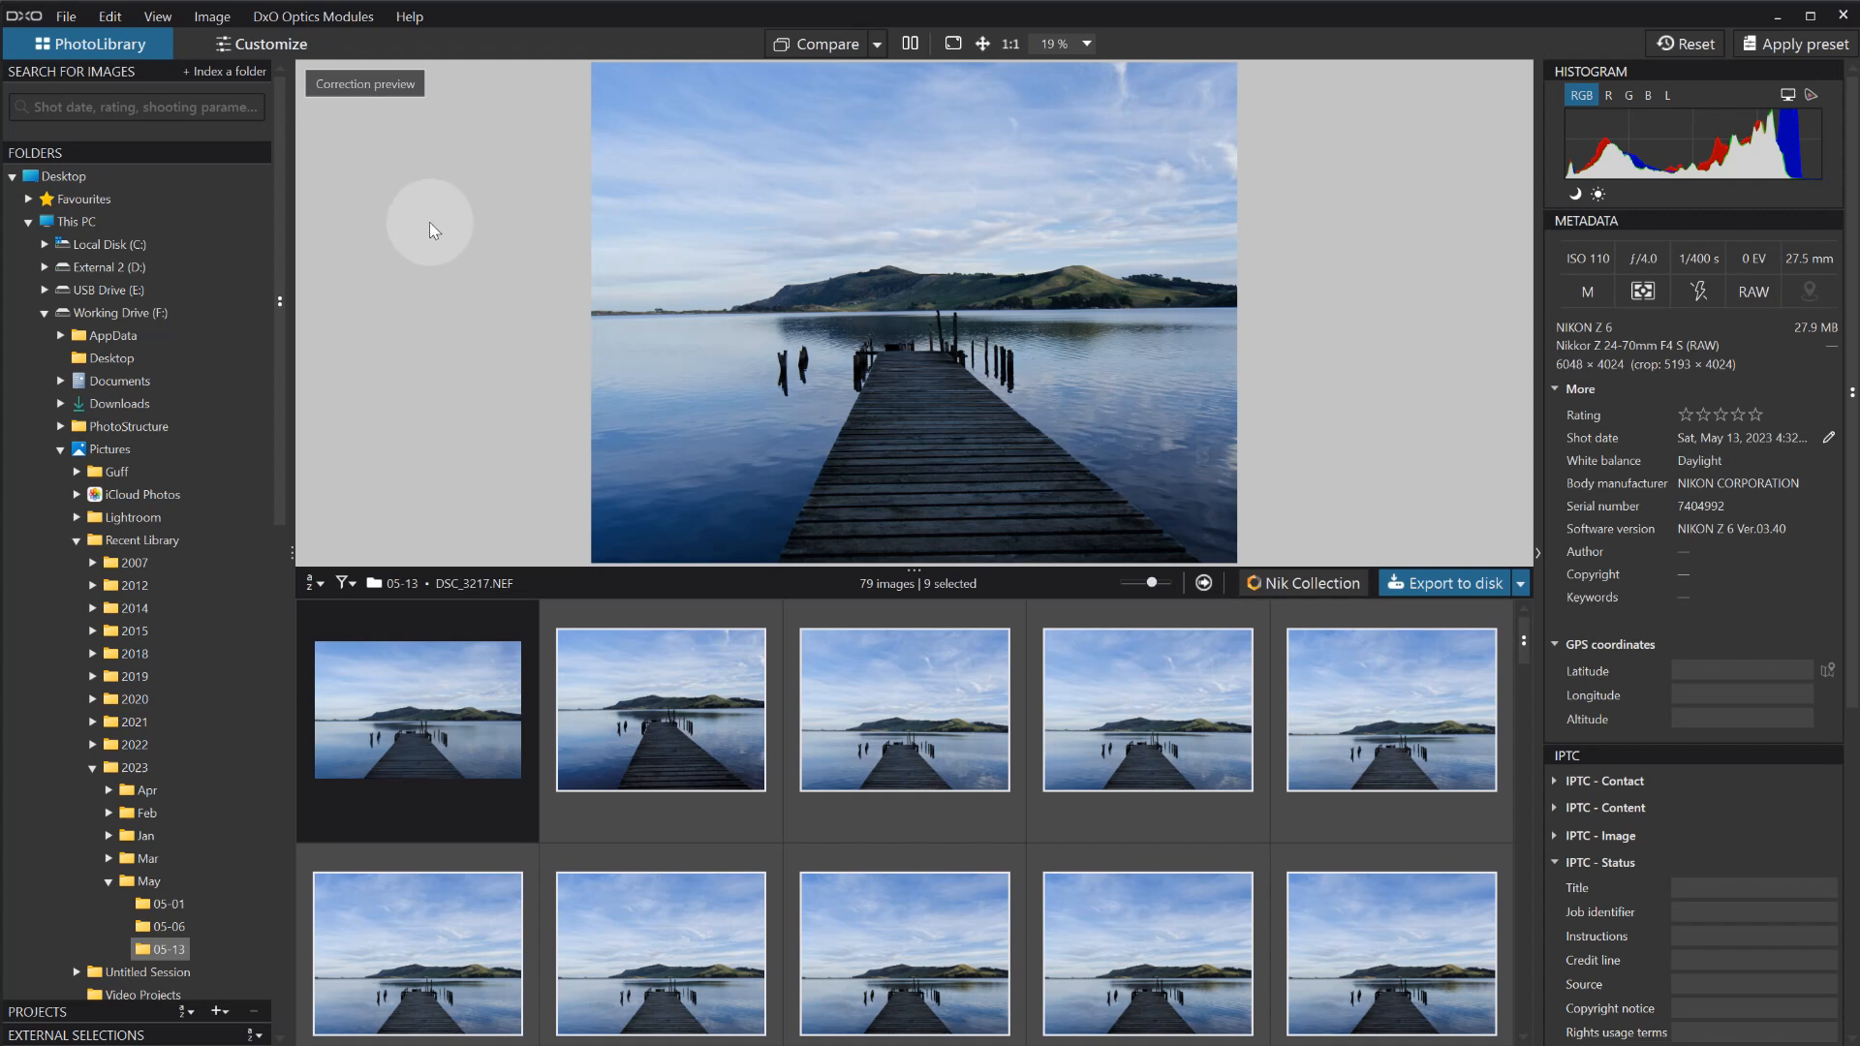
Open the nine selected photos for customizing and set their Saturation to -100 and Contrast to 47.
{"action": "left_click", "coordinate": [257, 43]}
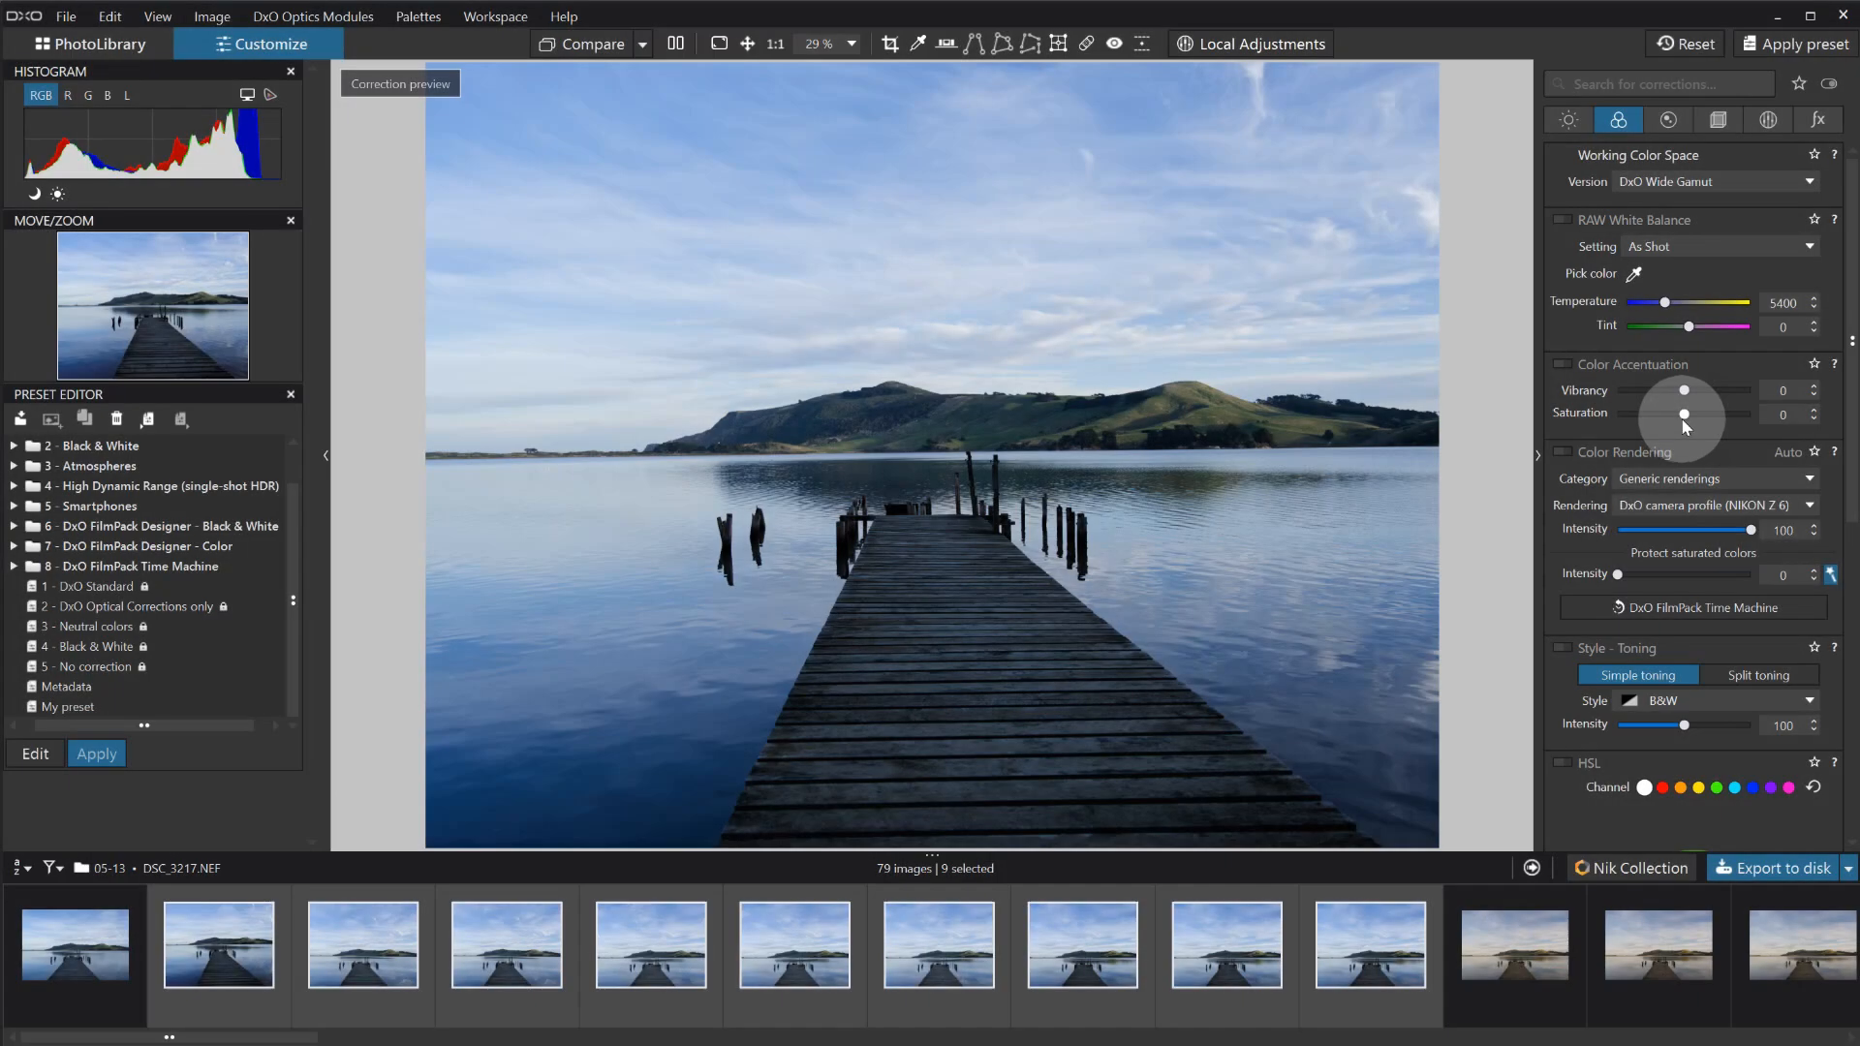
{"action": "left_click_drag", "start_coordinate": [1683, 414], "coordinate": [1566, 415]}
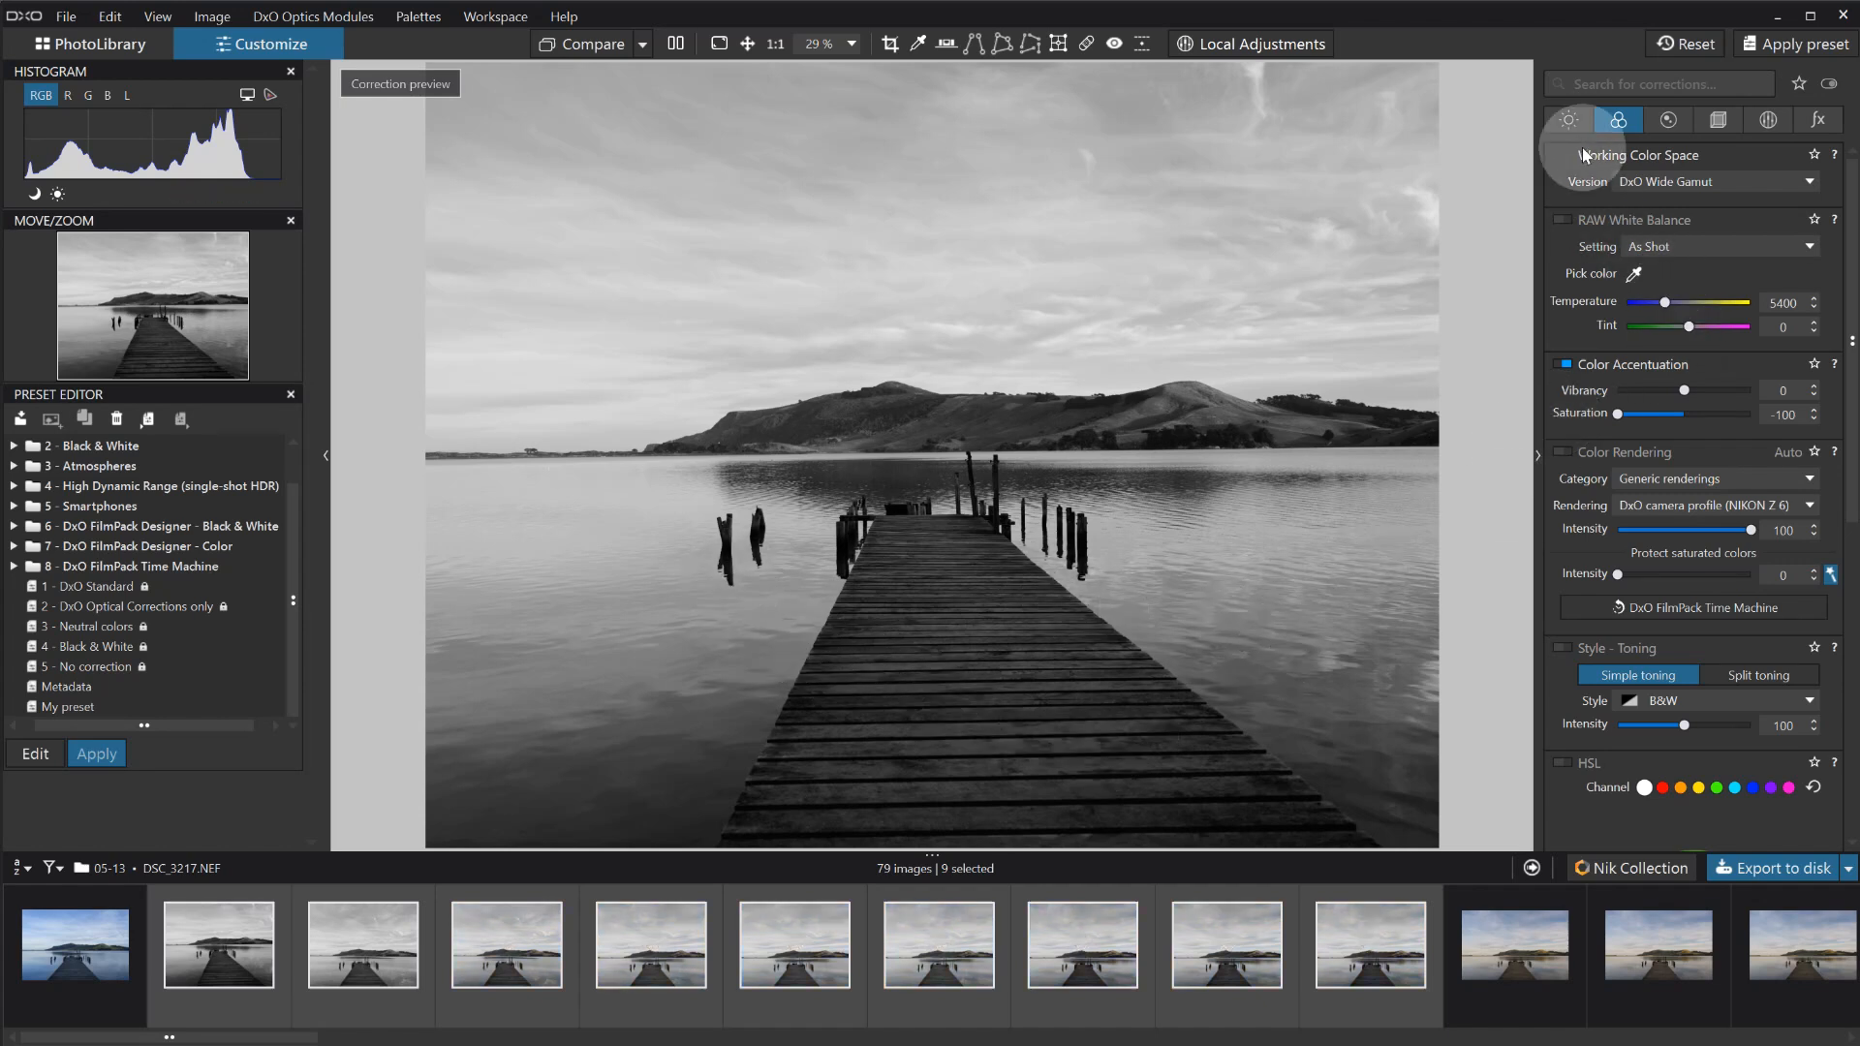
{"action": "left_click", "coordinate": [1569, 119]}
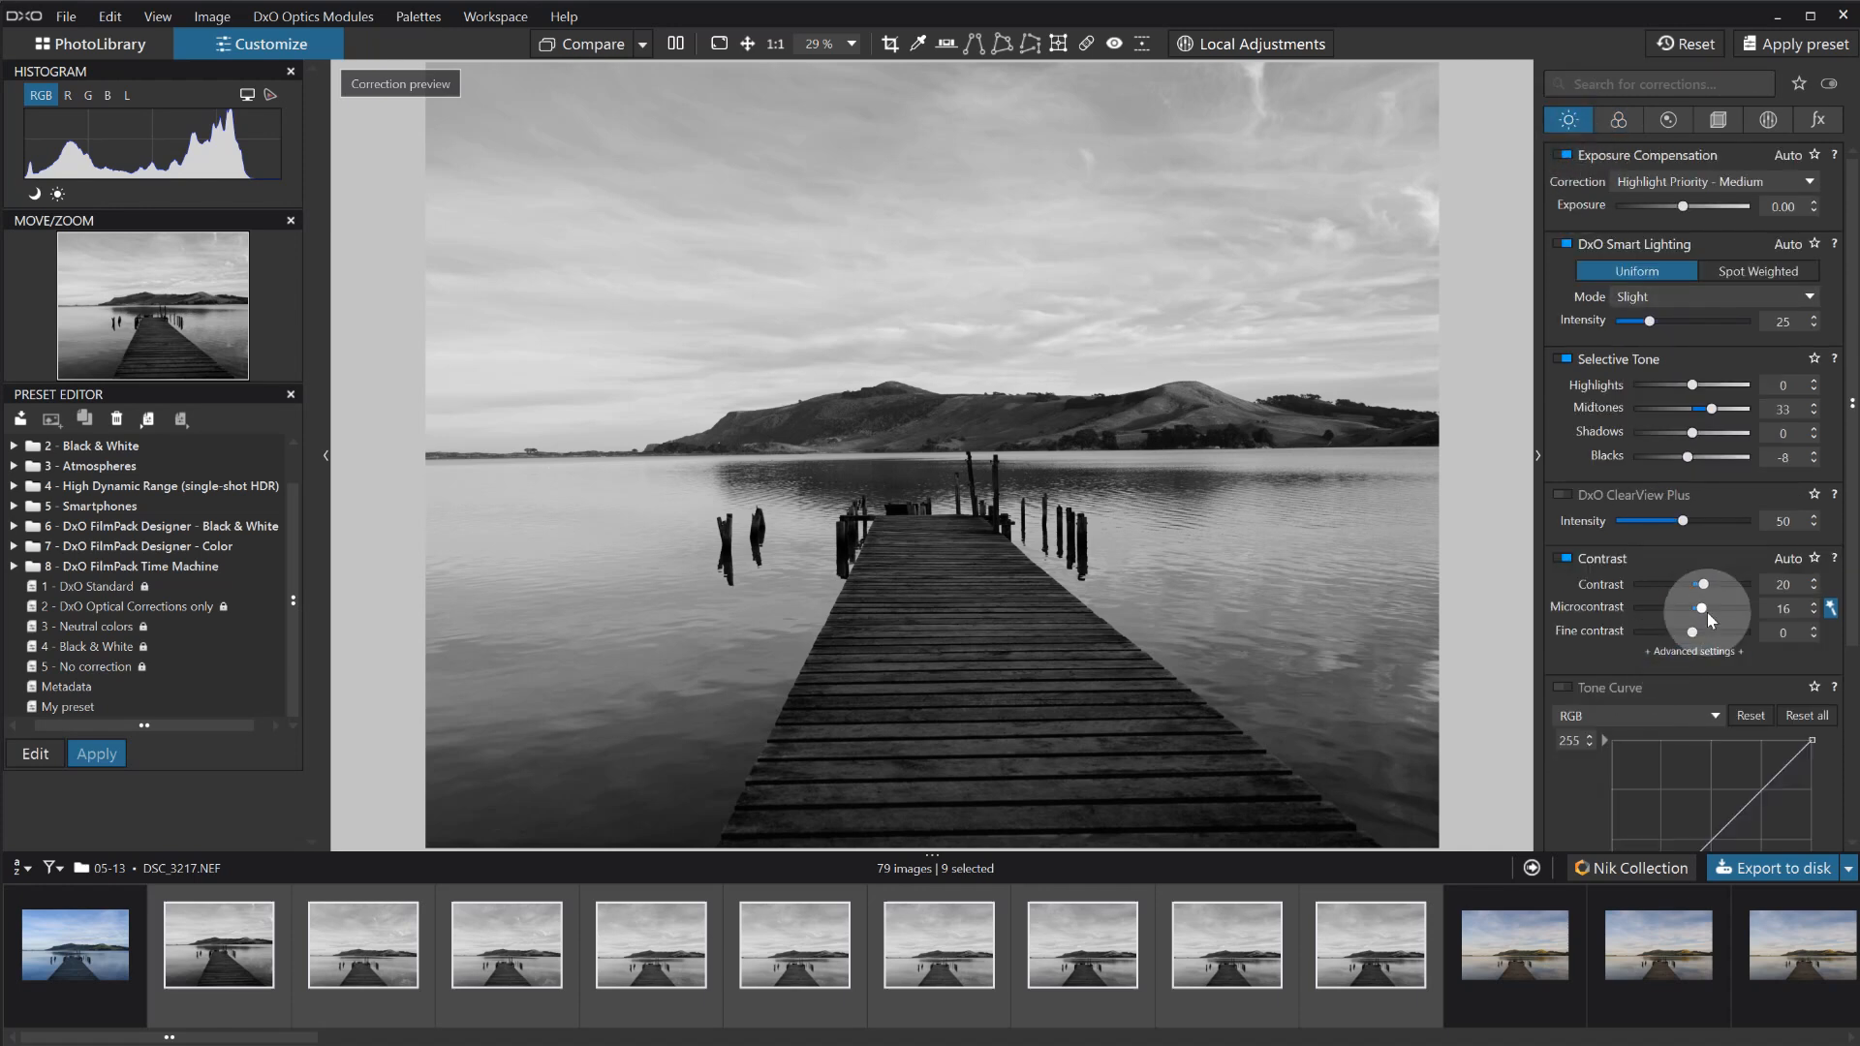
{"action": "left_click_drag", "start_coordinate": [1703, 584], "coordinate": [1719, 584]}
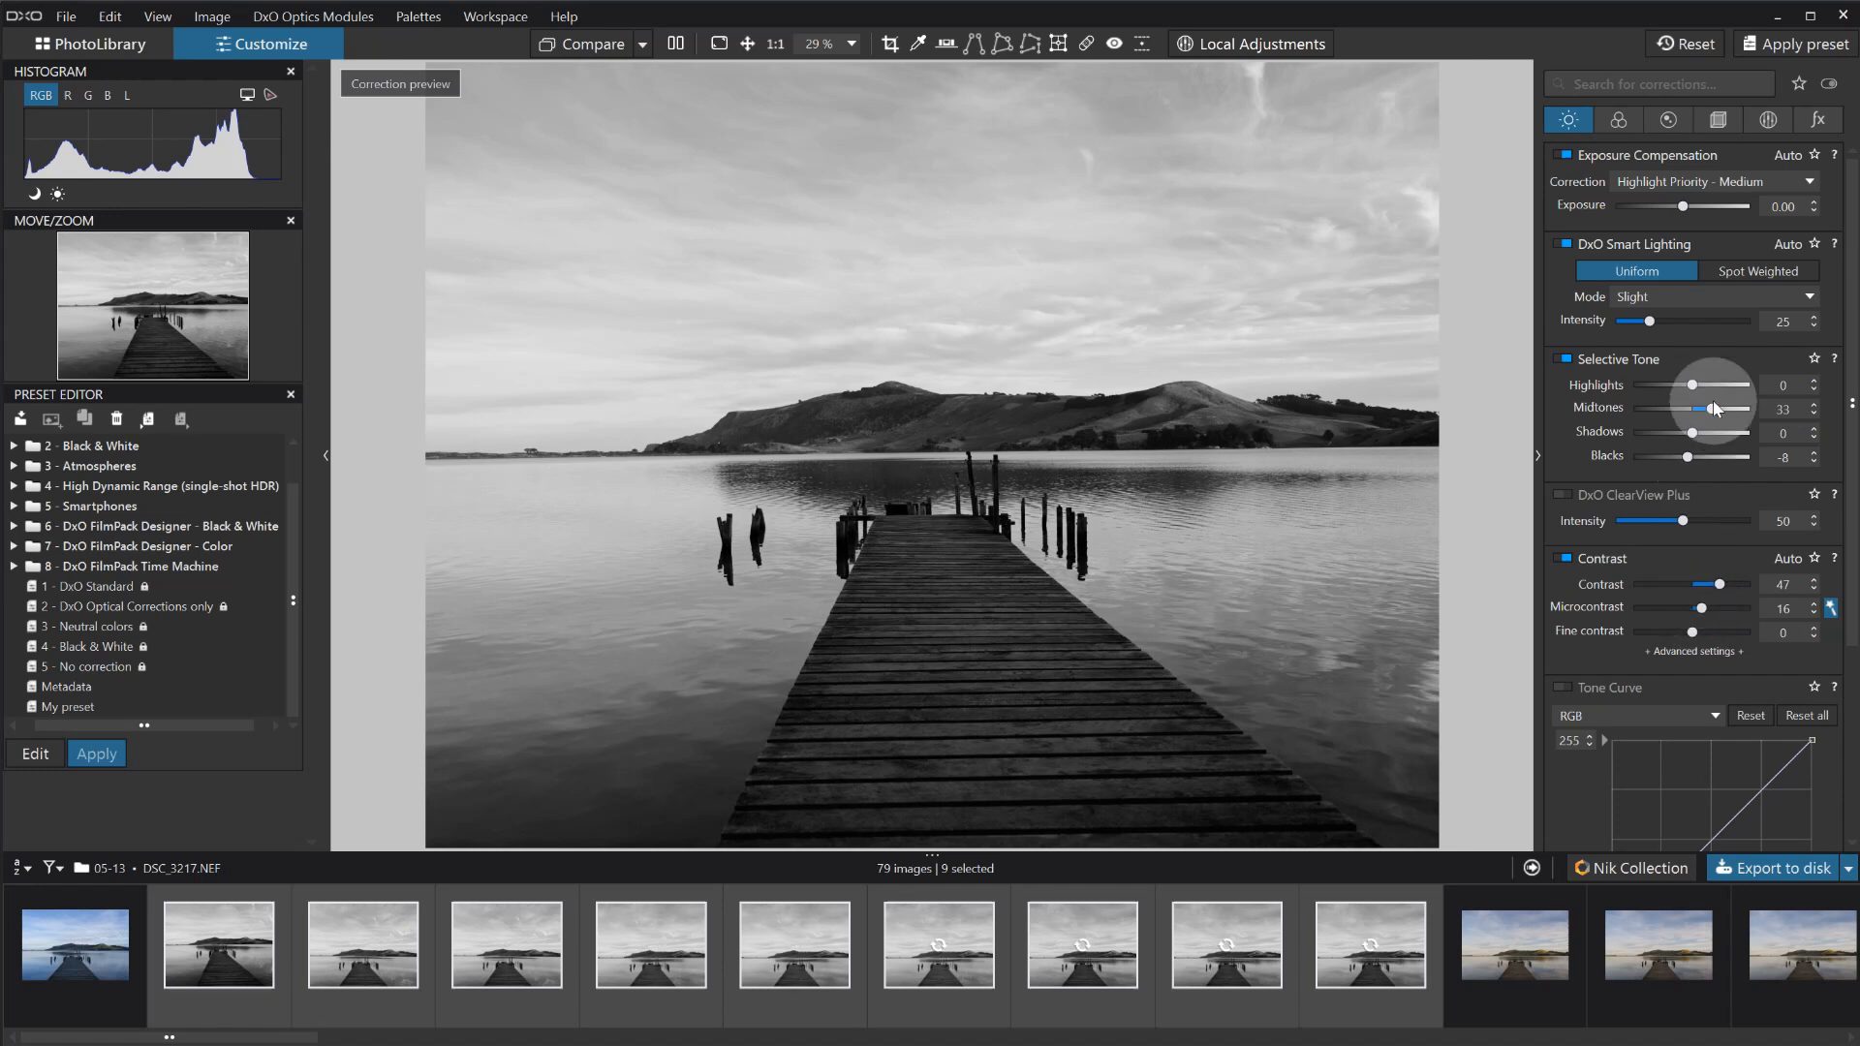
Set the Selective Tone Shadows to 20 and Blacks to -15 for the nine selected photos.
{"action": "left_click_drag", "start_coordinate": [1693, 432], "coordinate": [1703, 436]}
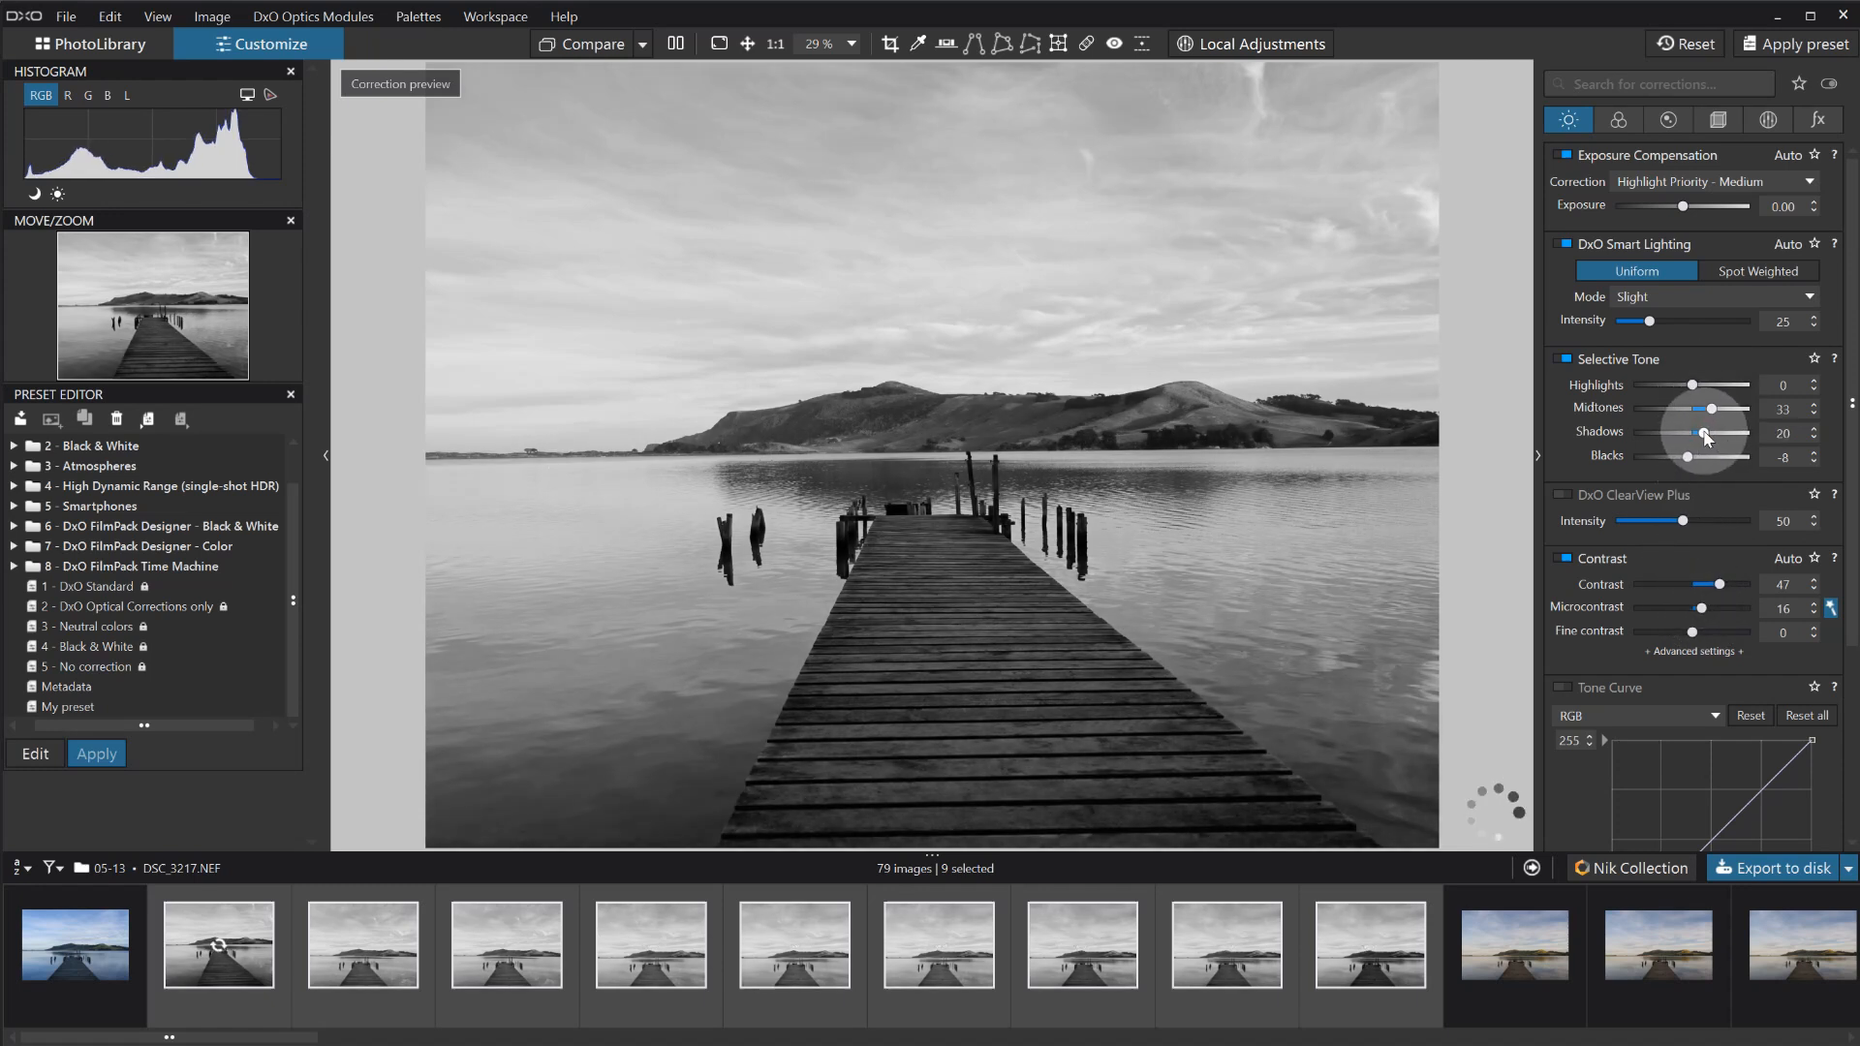
{"action": "left_click", "coordinate": [1814, 462]}
{"action": "left_click", "coordinate": [1814, 462]}
{"action": "left_click", "coordinate": [1814, 462]}
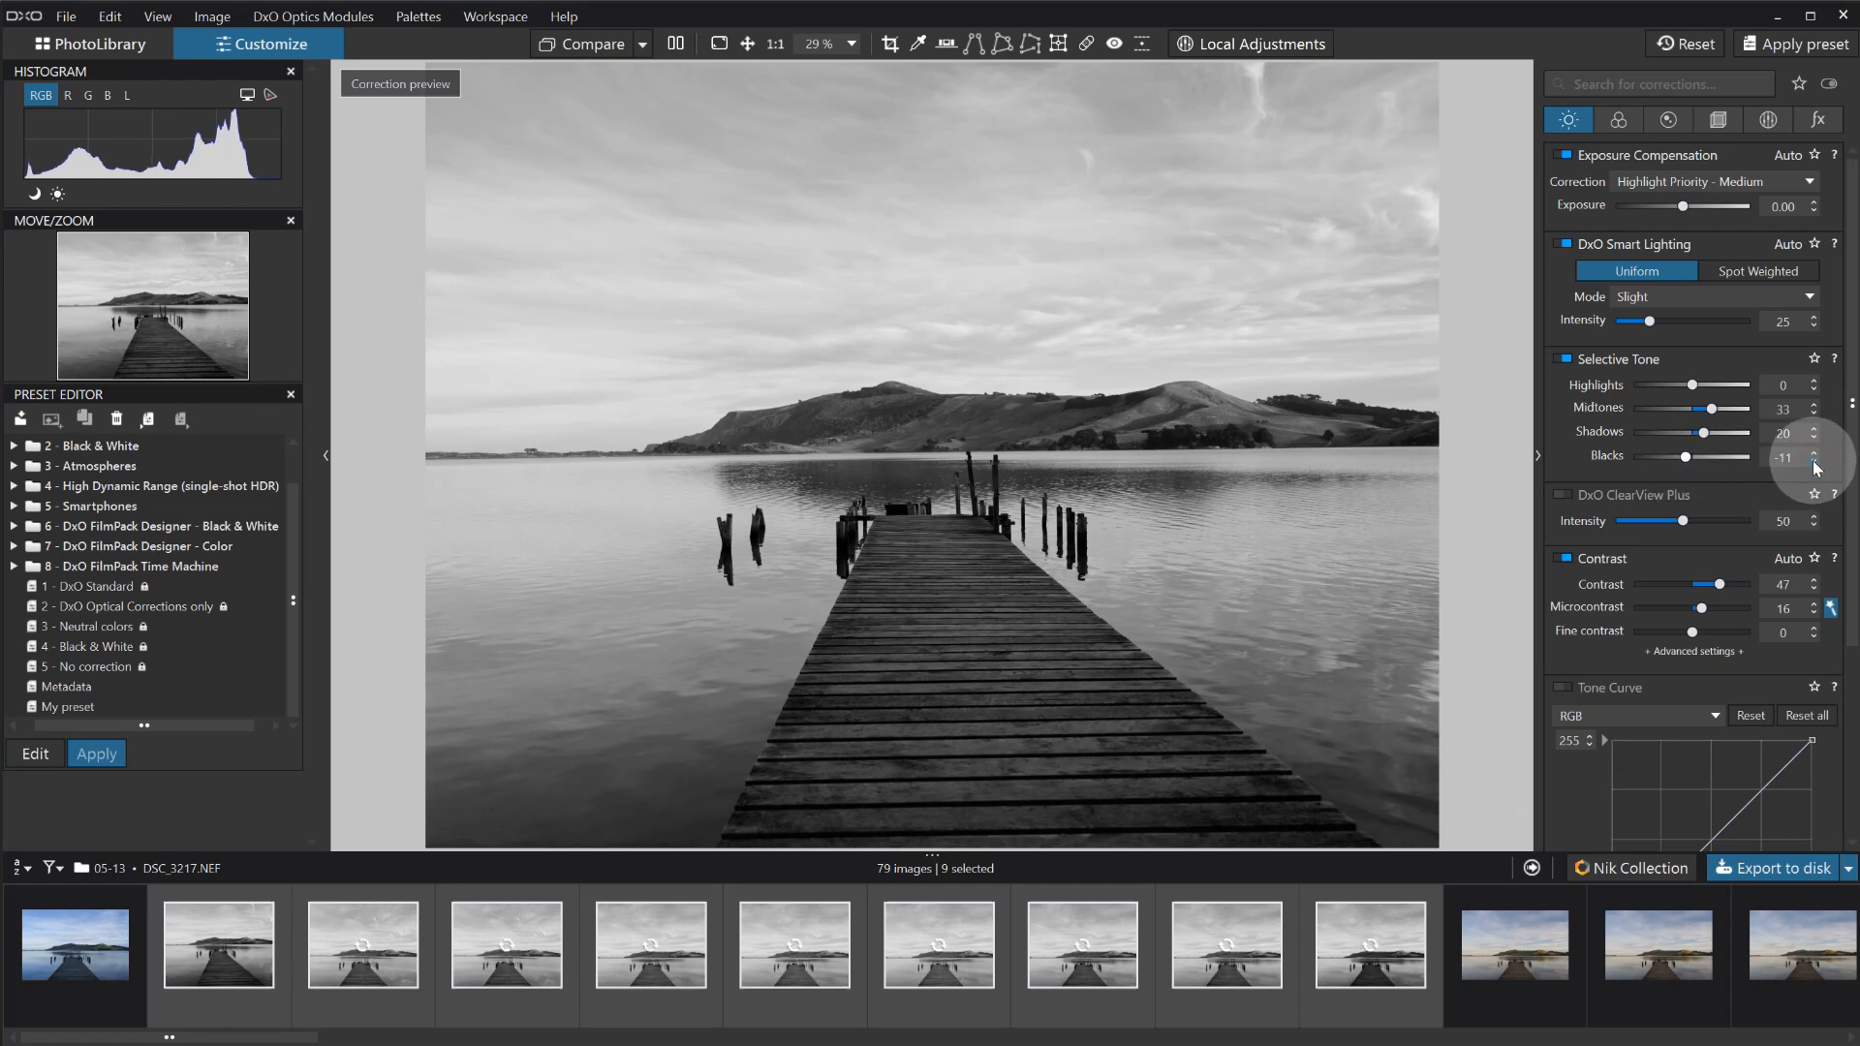
{"action": "left_click", "coordinate": [1813, 462]}
{"action": "left_click", "coordinate": [1814, 463]}
{"action": "left_click", "coordinate": [1814, 463]}
{"action": "left_click", "coordinate": [1814, 463]}
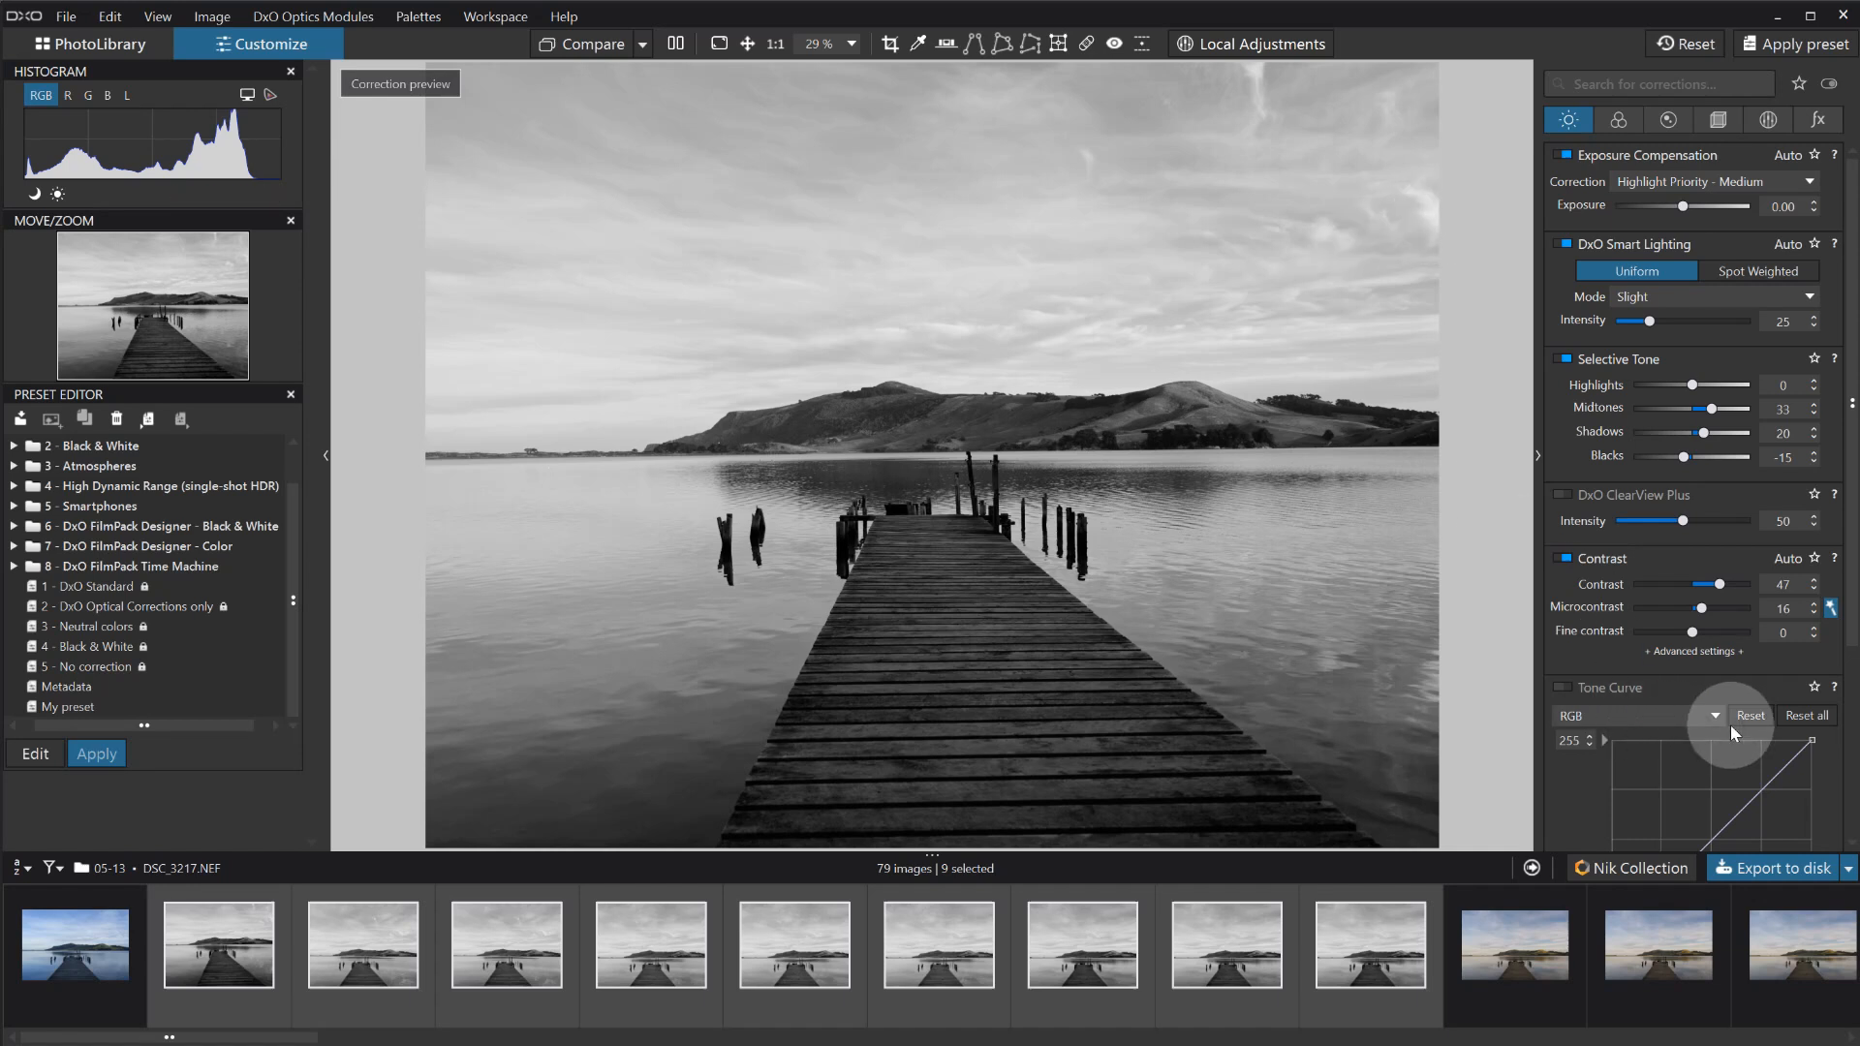
Move the Tone Curve's white point slightly inward and add a control point just below it in the highlights.
{"action": "left_click_drag", "start_coordinate": [1807, 744], "coordinate": [1799, 742]}
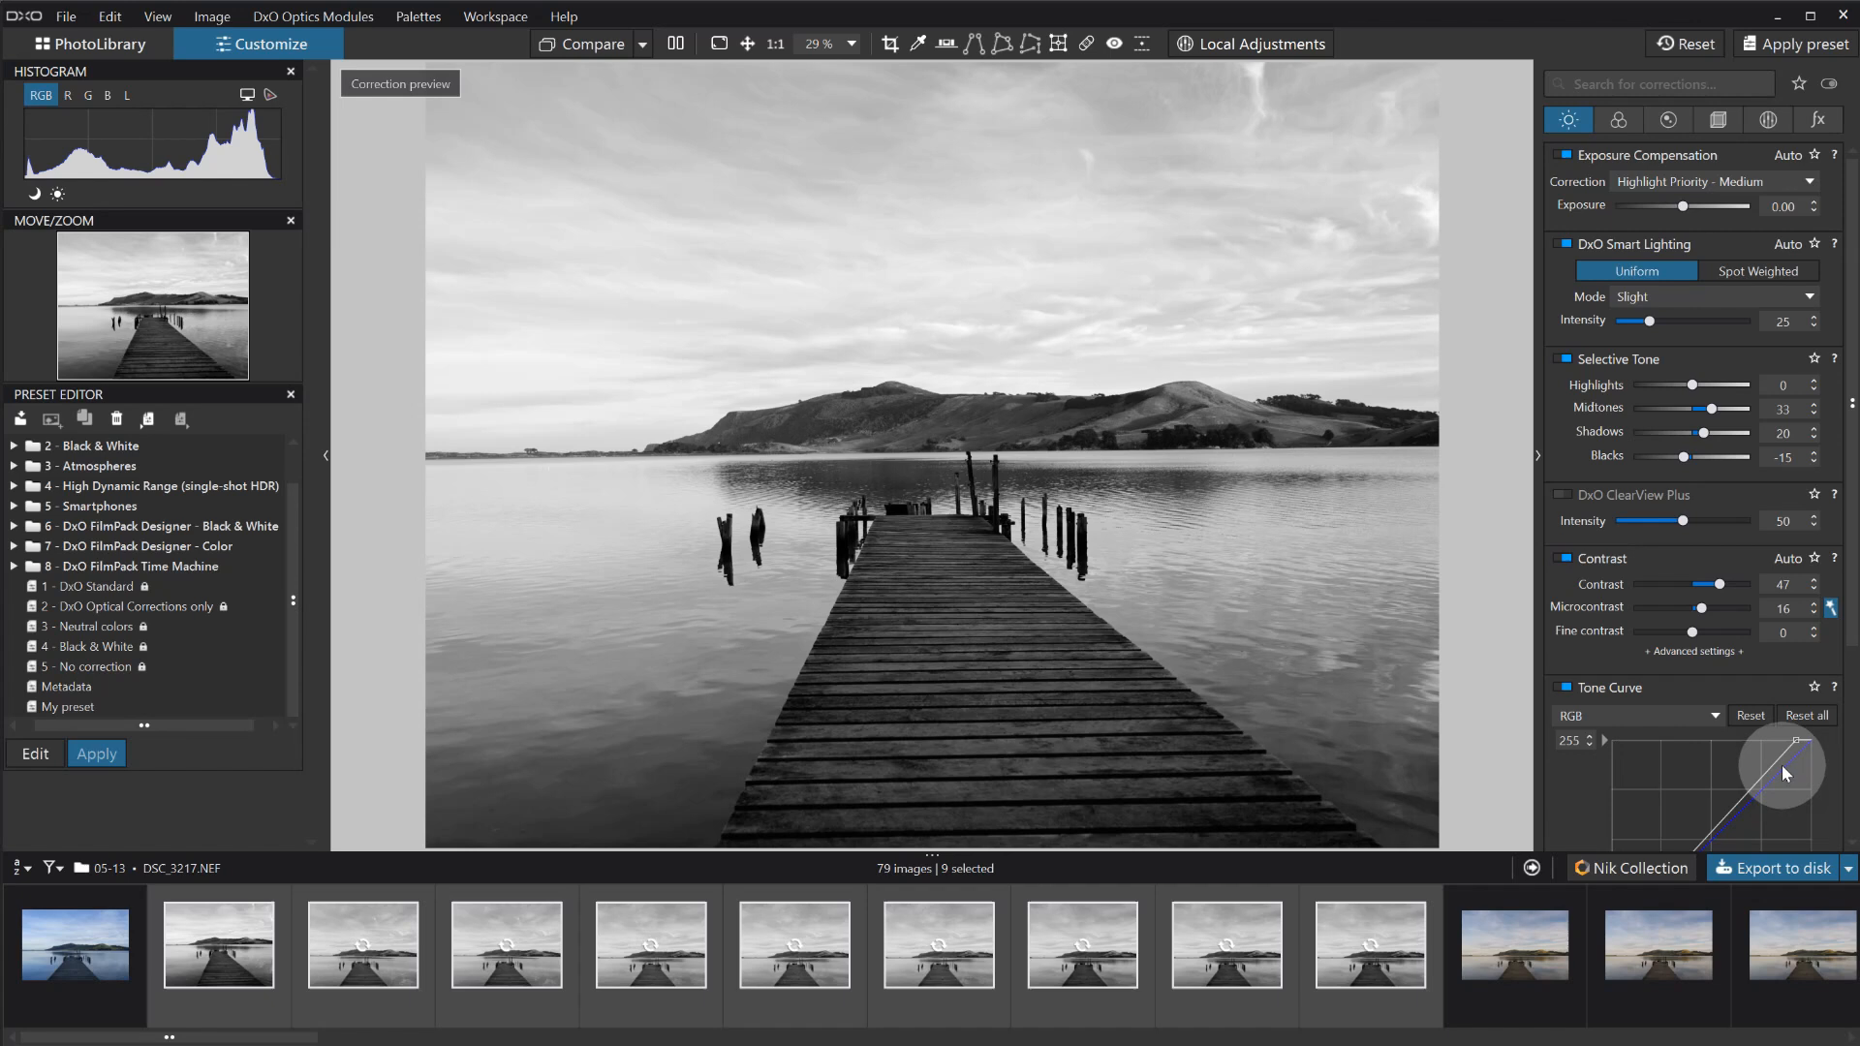
{"action": "left_click_drag", "start_coordinate": [1770, 766], "coordinate": [1776, 772]}
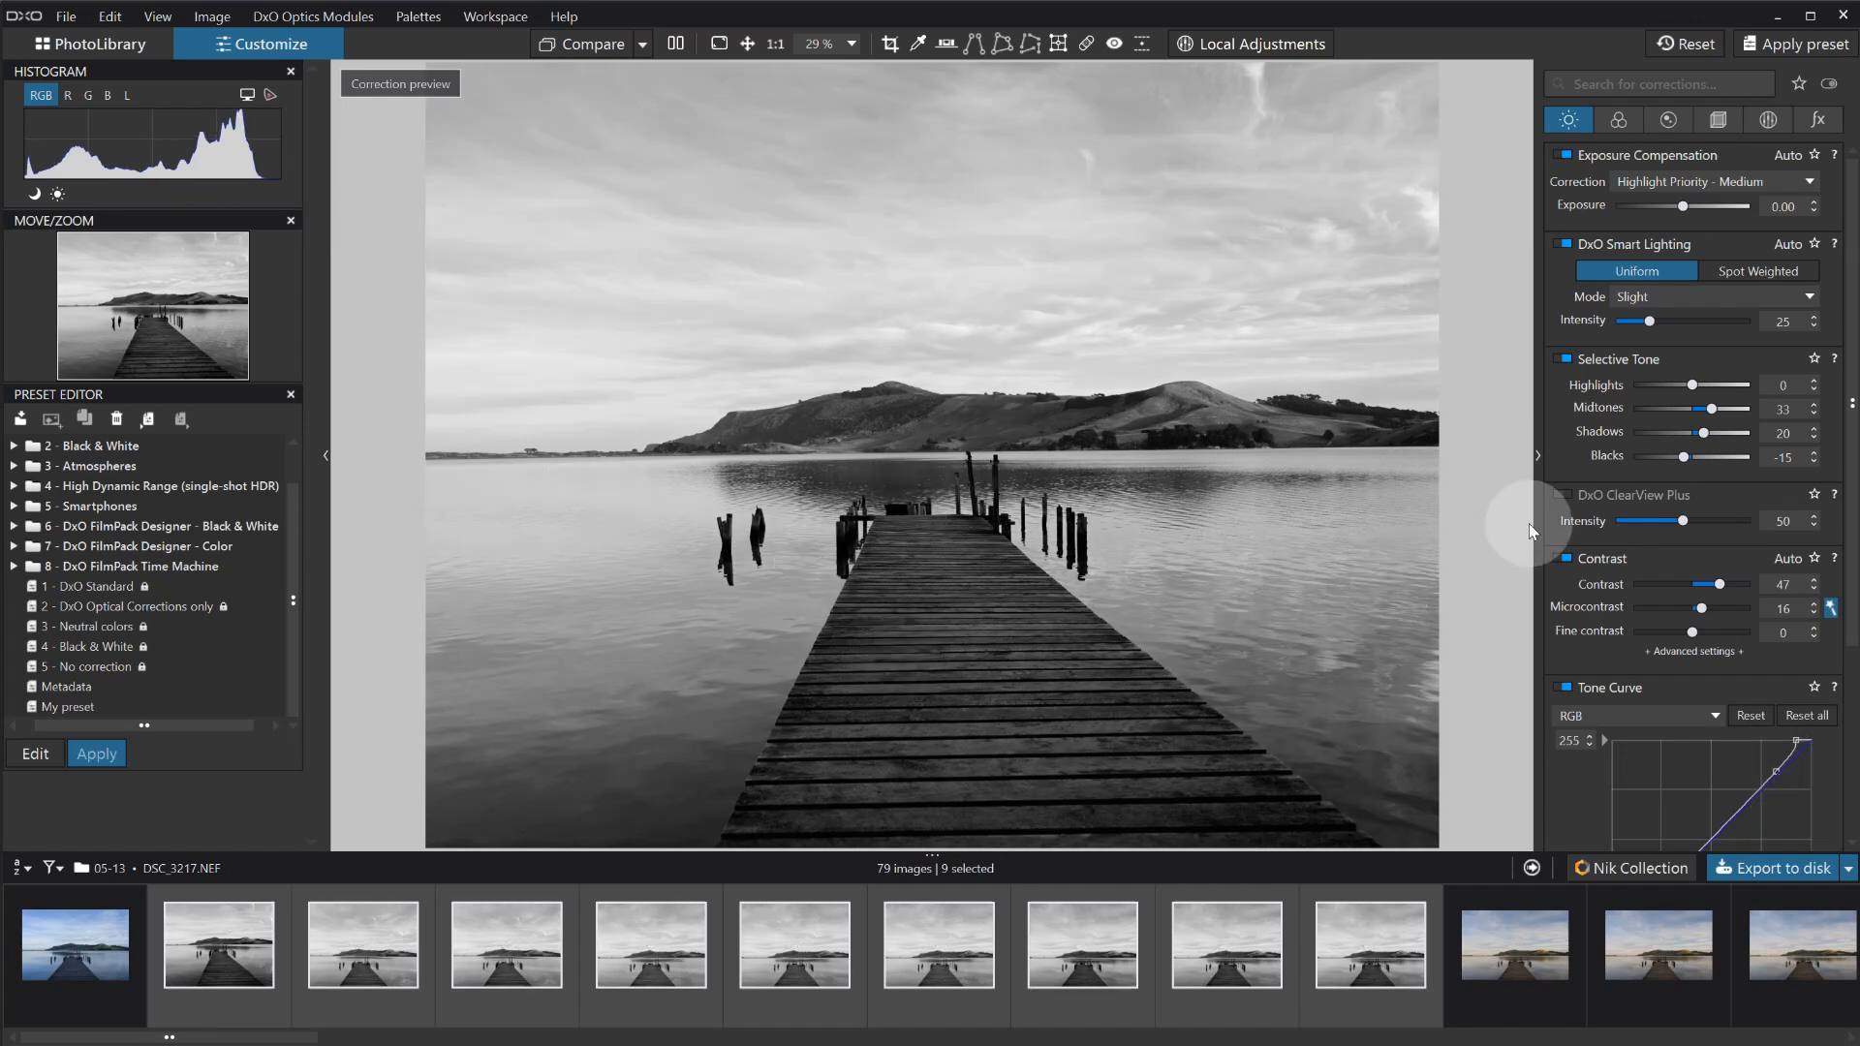
Reset the Saturation, and set Vibrancy to 13 and Saturation to -20 for the nine selected photos.
{"action": "left_click", "coordinate": [1617, 119]}
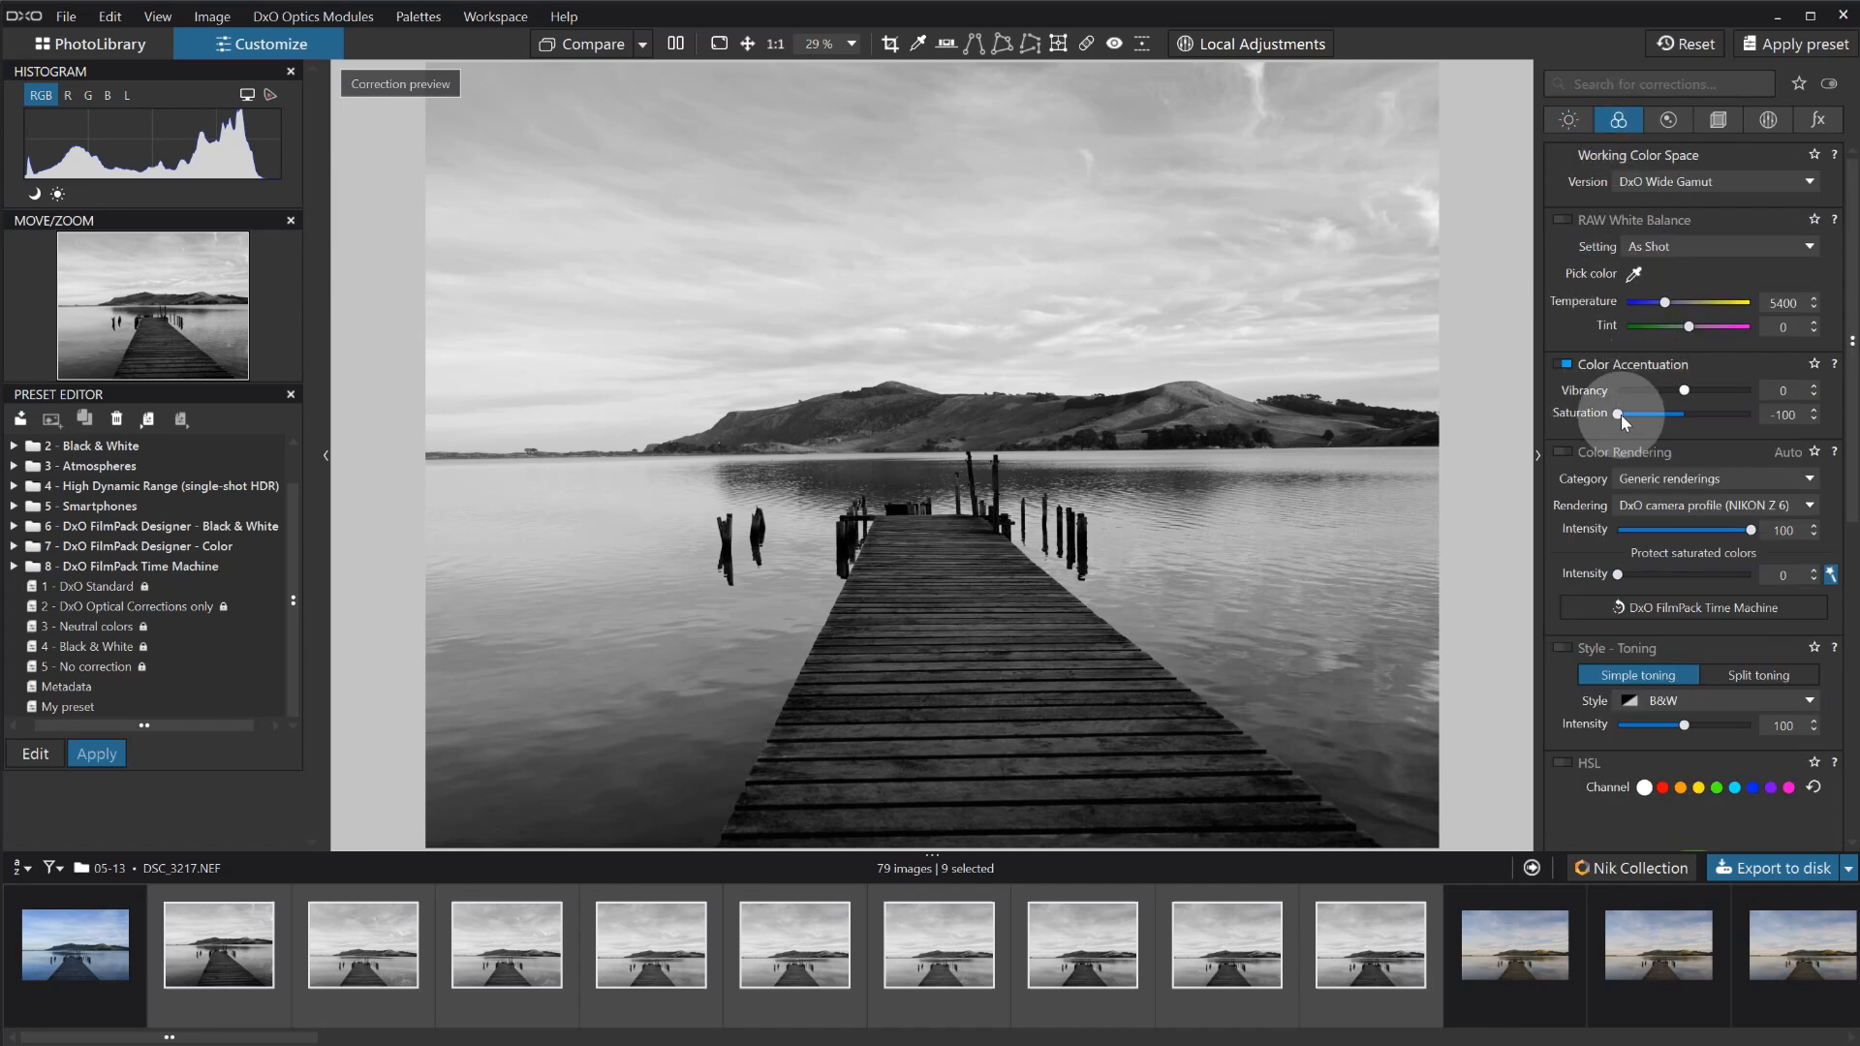
{"action": "double_click", "coordinate": [1617, 414]}
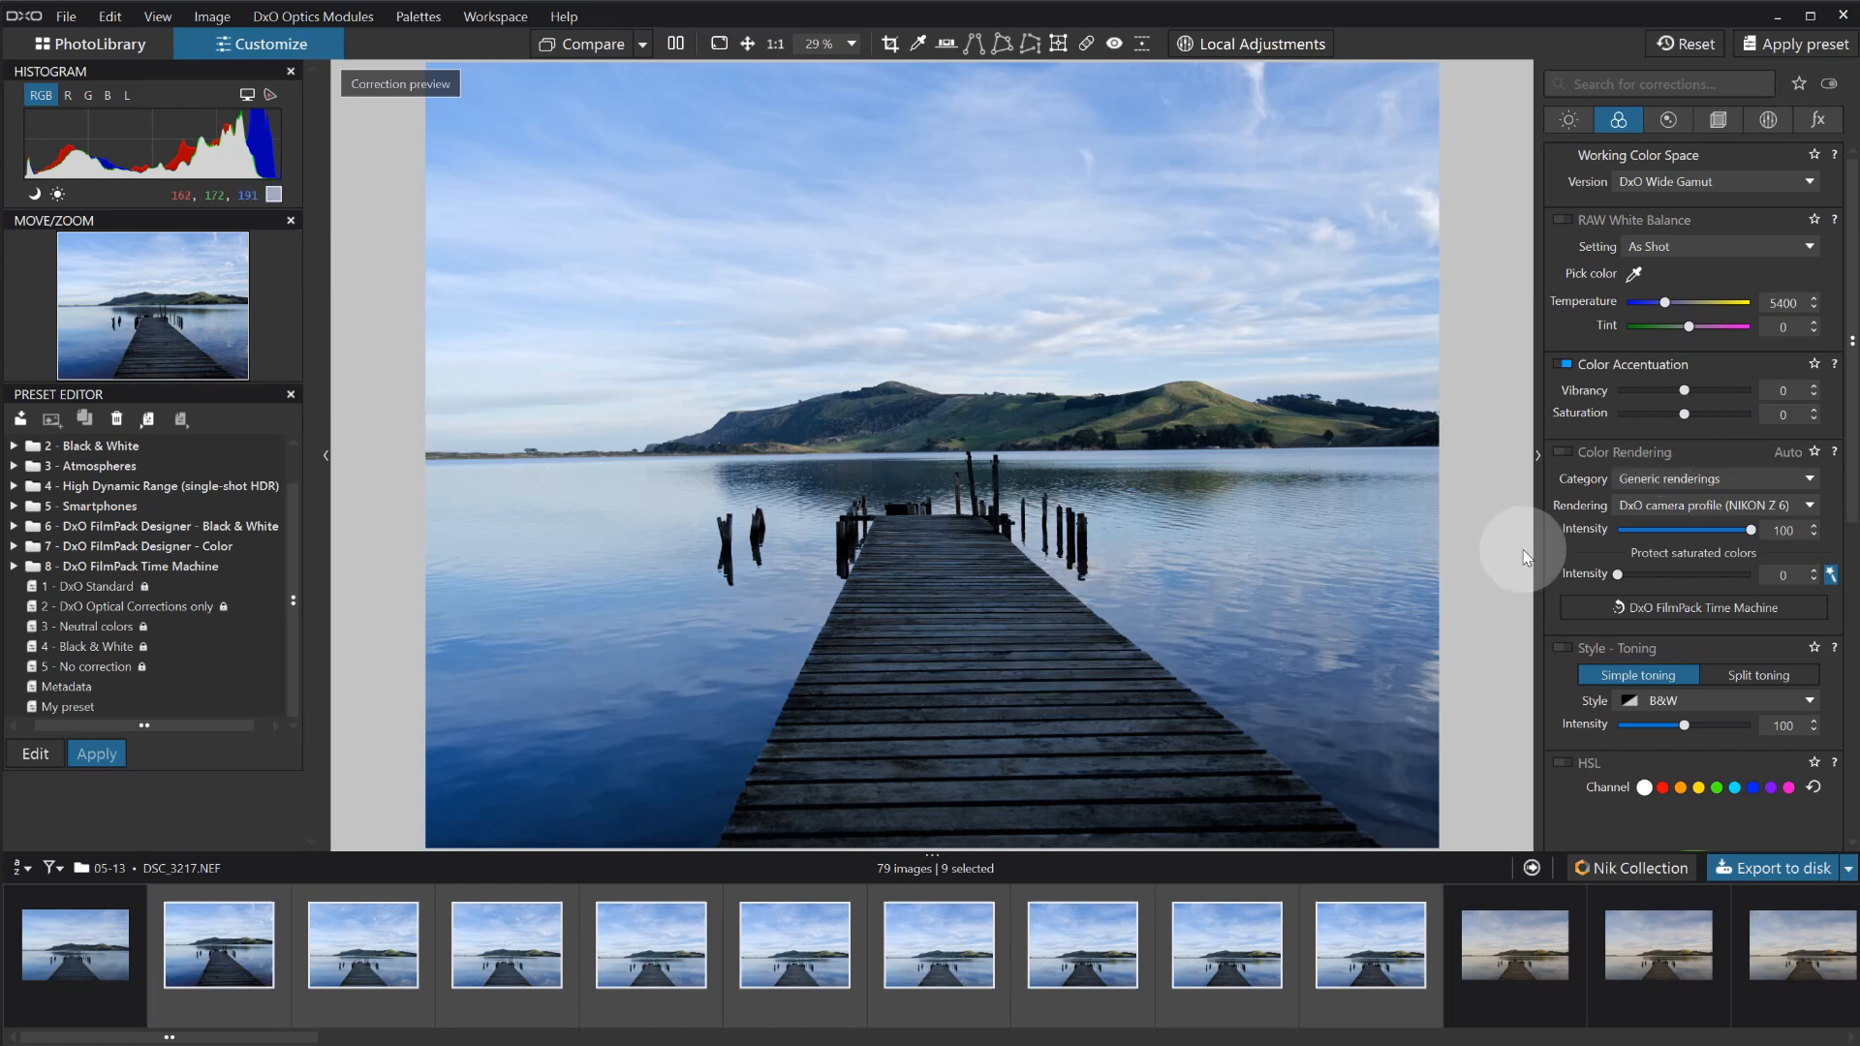
{"action": "left_click_drag", "start_coordinate": [1684, 417], "coordinate": [1692, 386]}
{"action": "left_click", "coordinate": [1685, 390]}
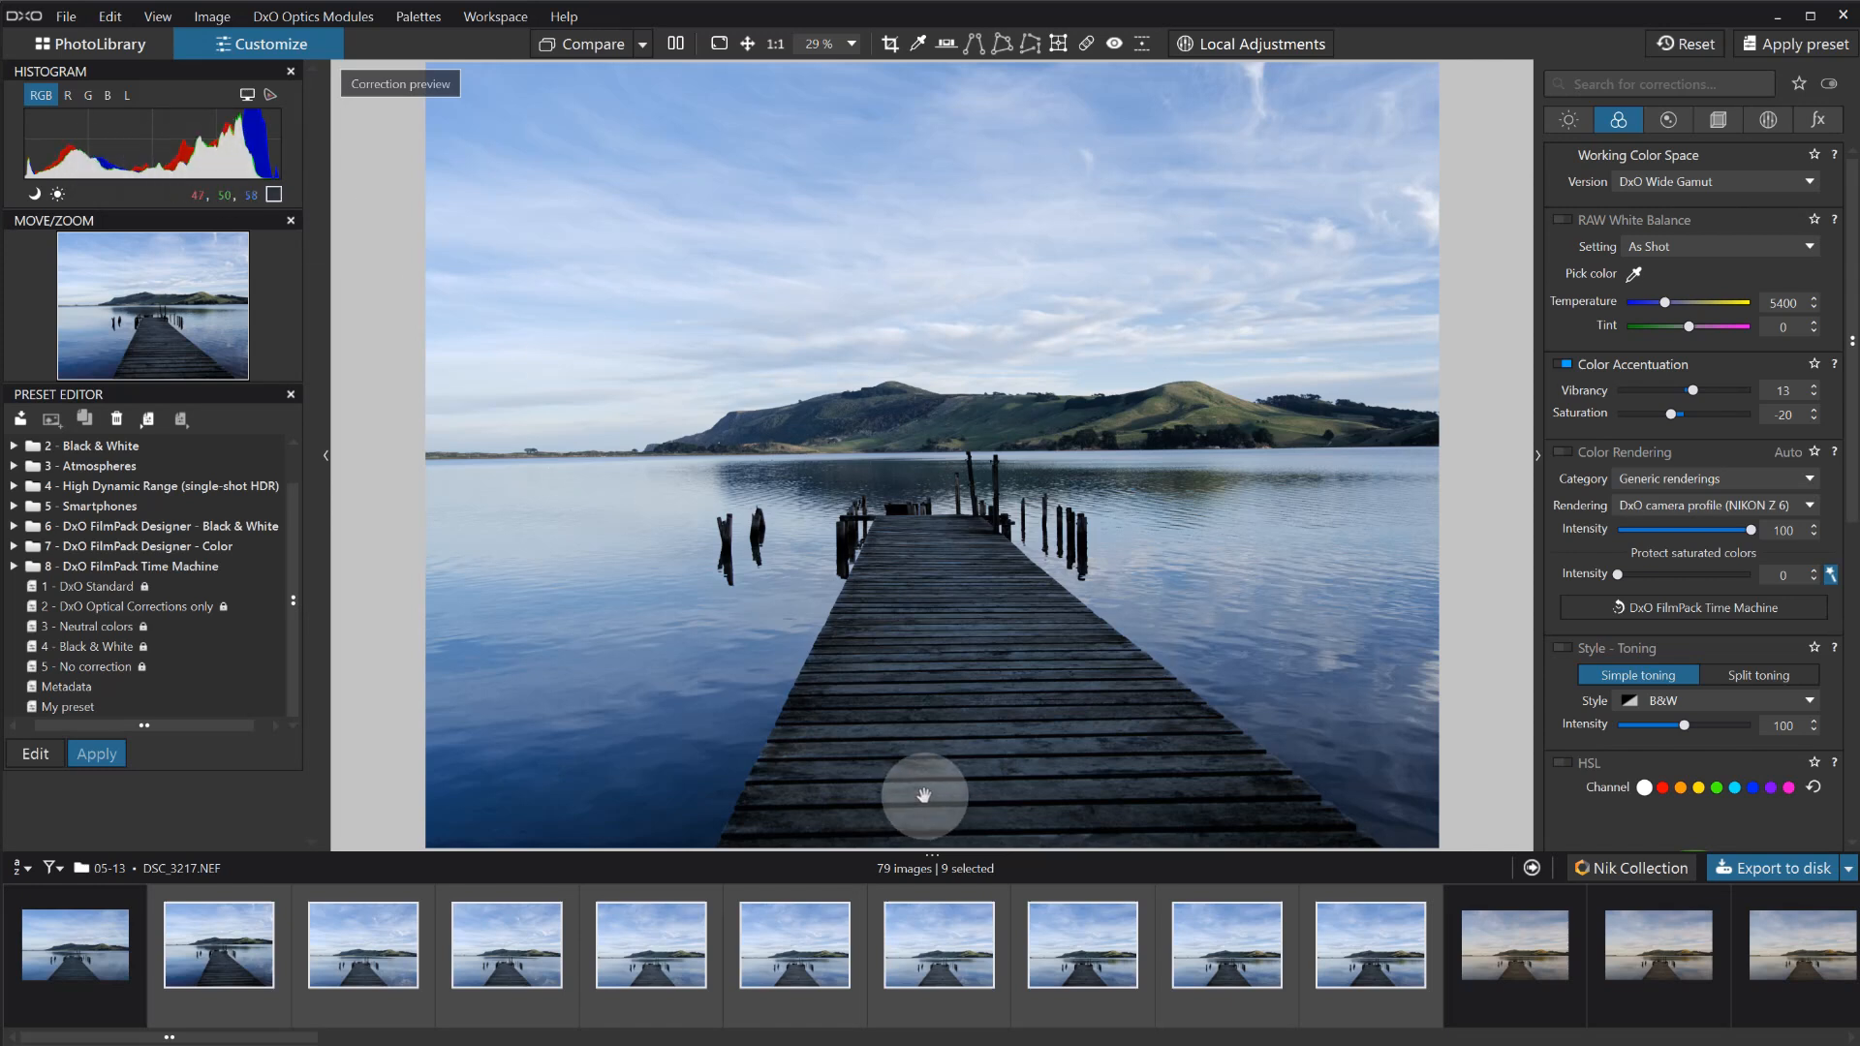
Try cropping the nine selected photos tightly around the jetty, moving and resizing the frame to about 1416 × 522 px.
{"action": "left_click", "coordinate": [890, 44]}
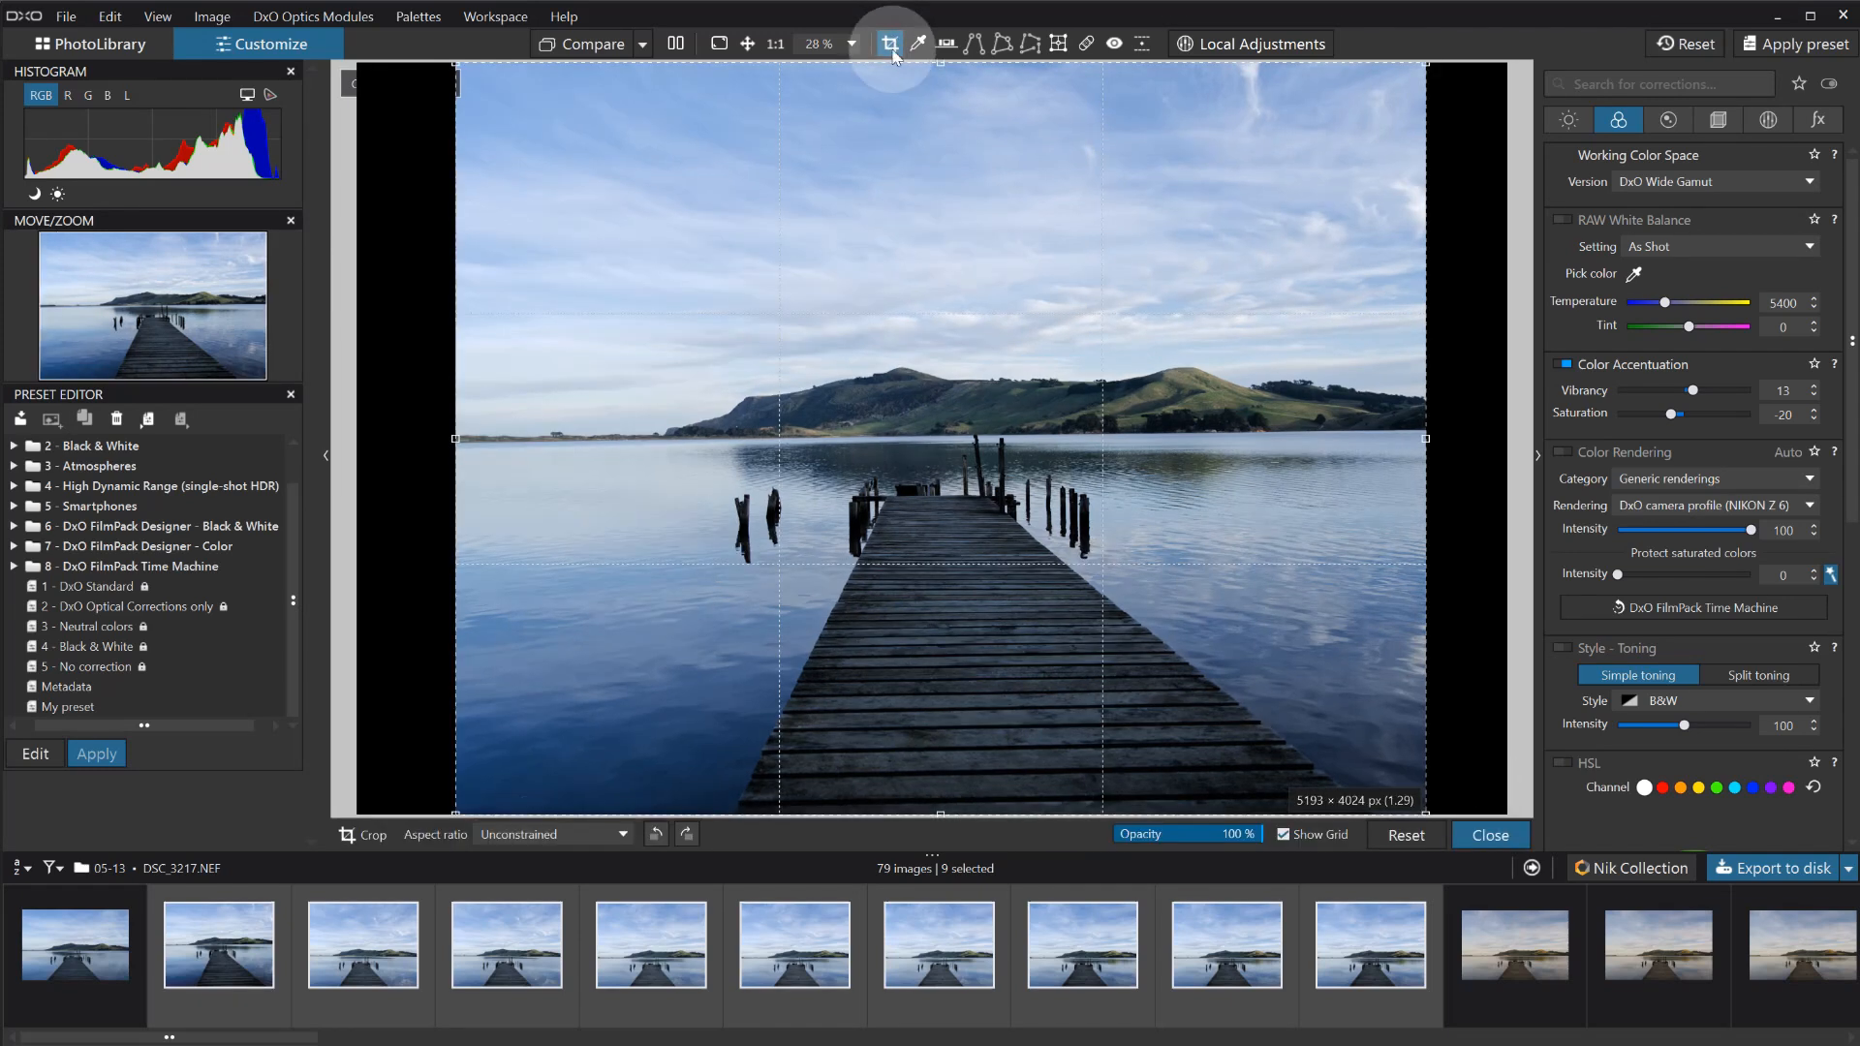
{"action": "left_click_drag", "start_coordinate": [1424, 72], "coordinate": [953, 677]}
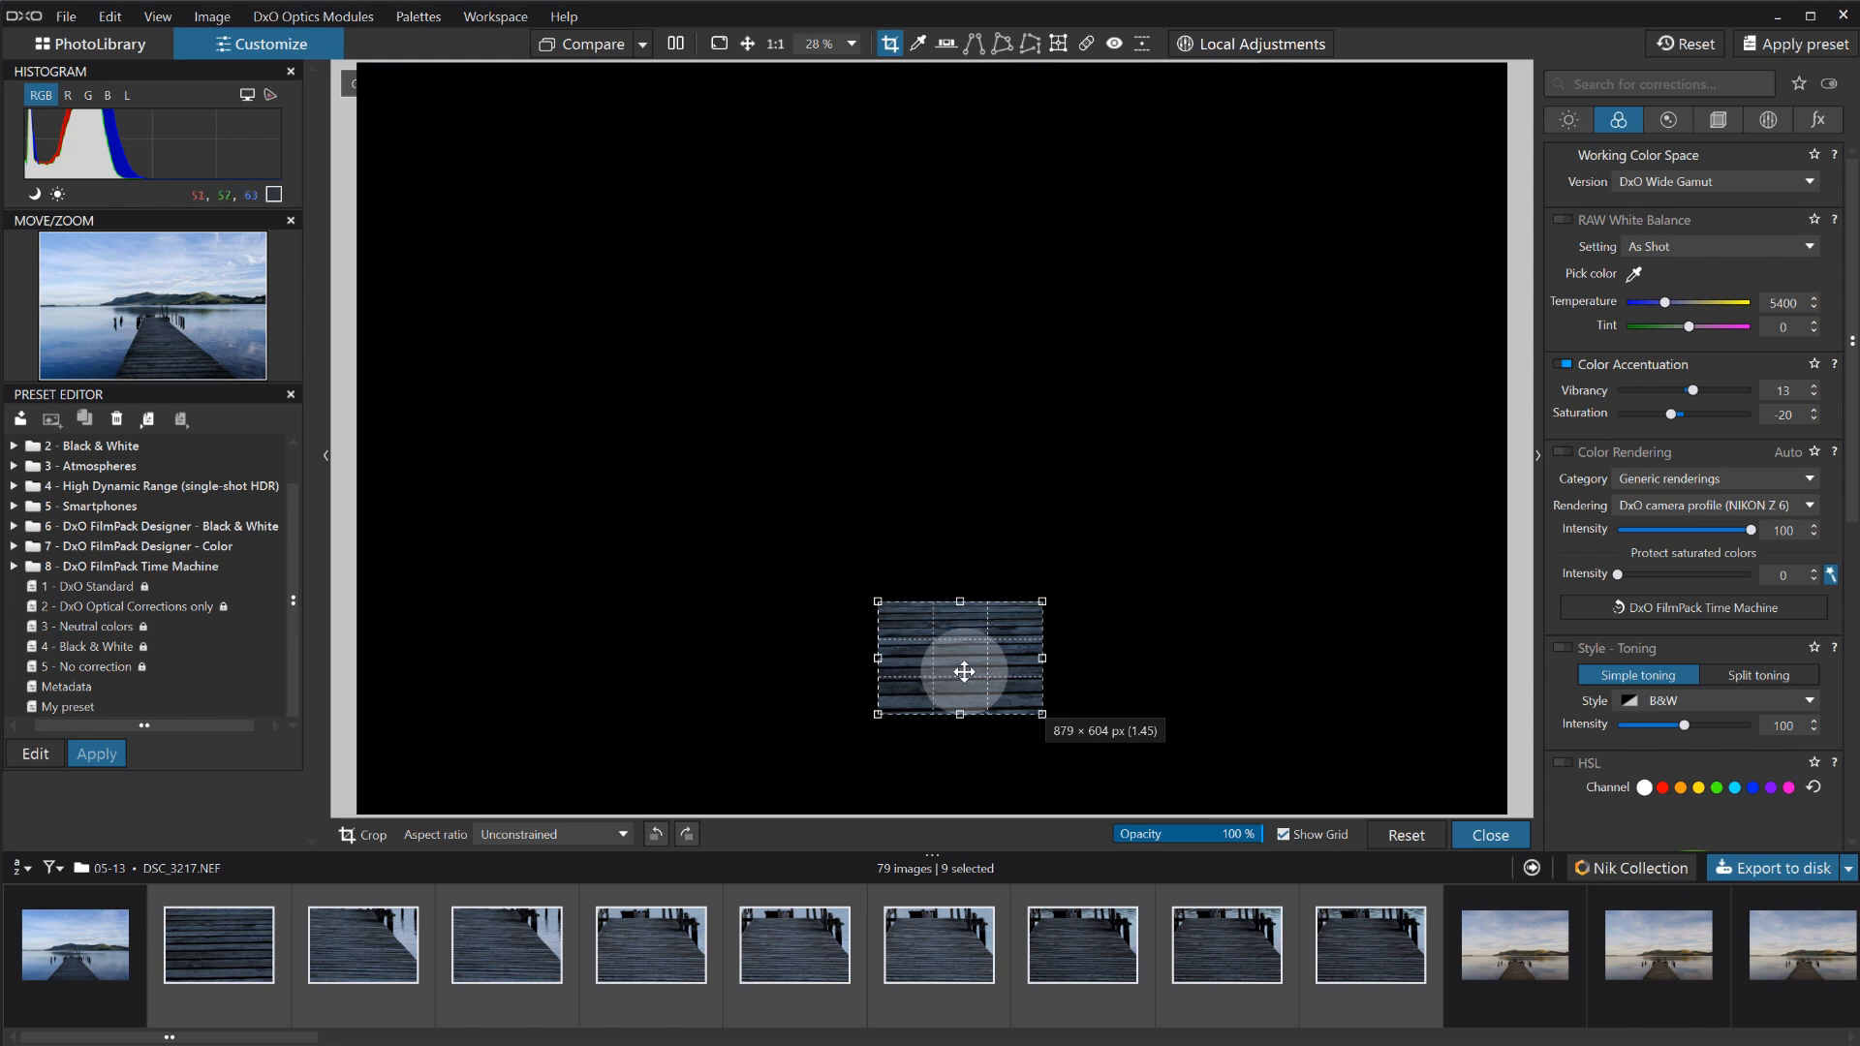
{"action": "left_click_drag", "start_coordinate": [959, 654], "coordinate": [1142, 275]}
{"action": "left_click_drag", "start_coordinate": [976, 396], "coordinate": [890, 511]}
{"action": "left_click_drag", "start_coordinate": [1057, 434], "coordinate": [963, 503]}
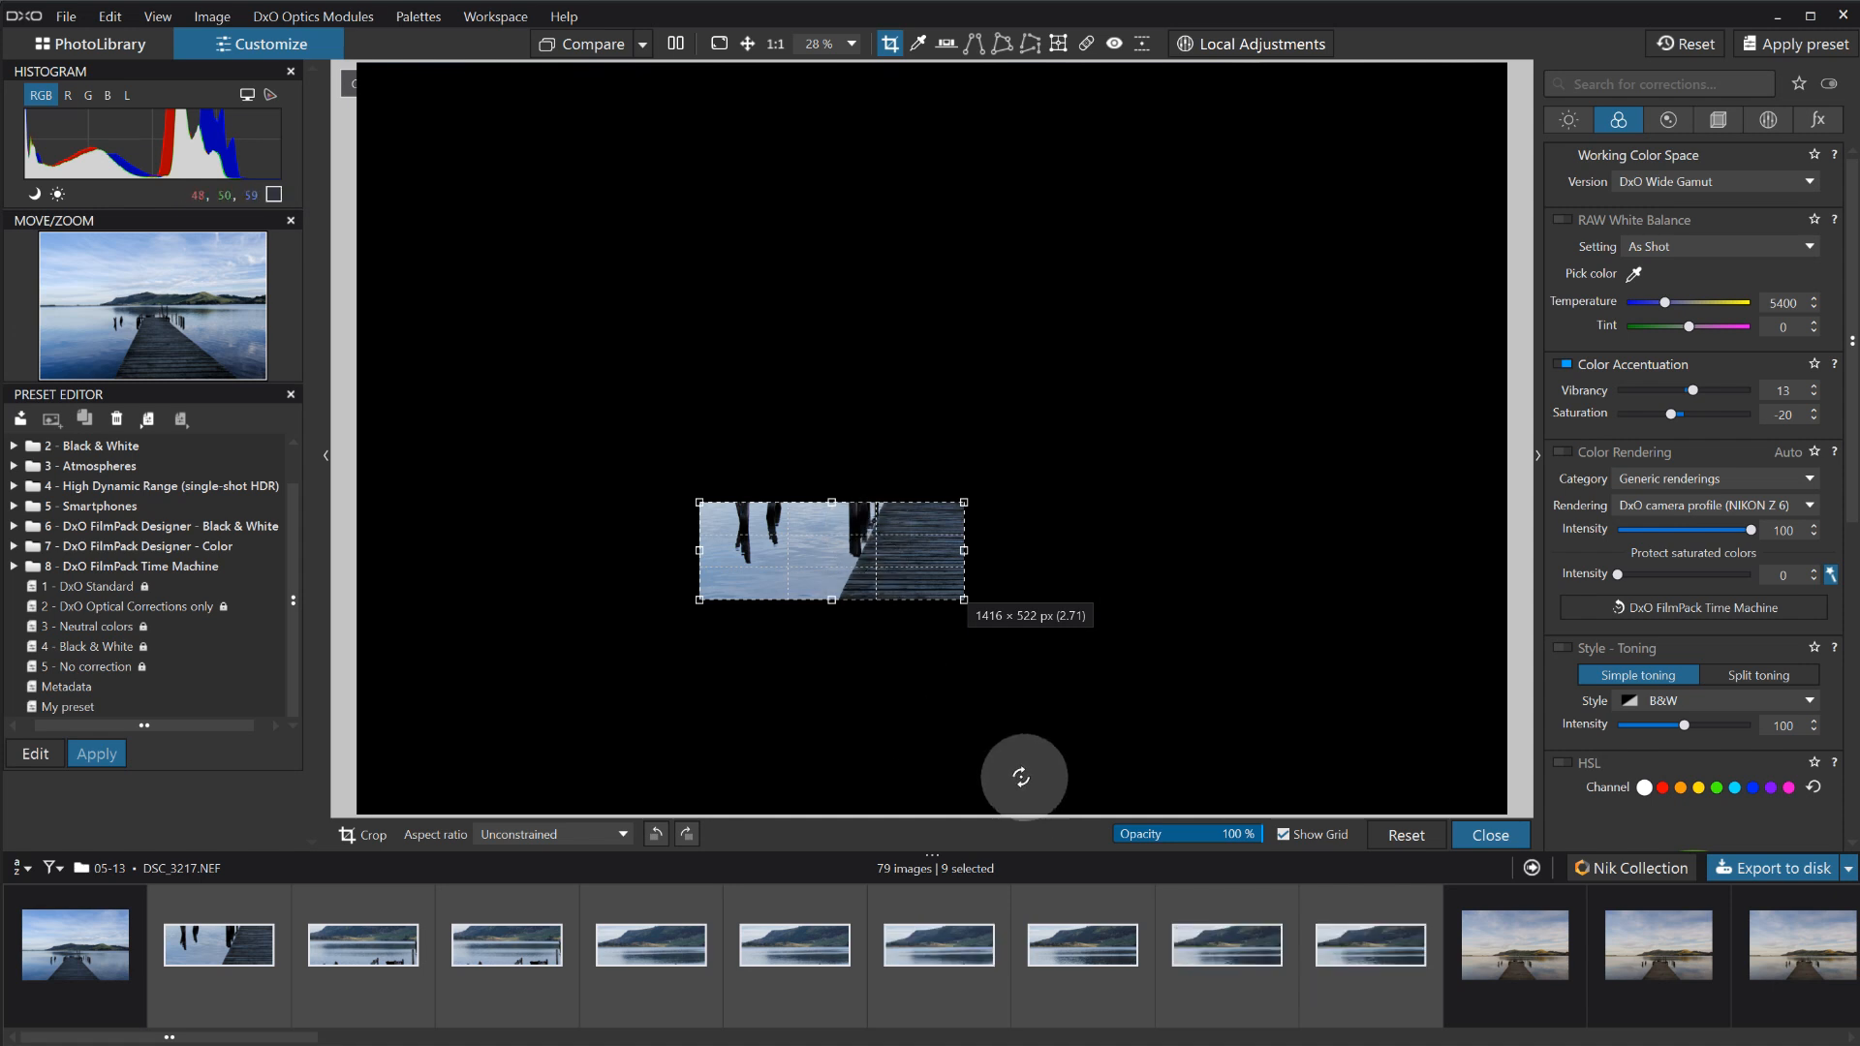
Reset the crop of the nine selected photos, recrop DSC_3217.NEF to about 4236 × 3380 px, and leave the Crop tool.
{"action": "key", "text": "ctrl+z"}
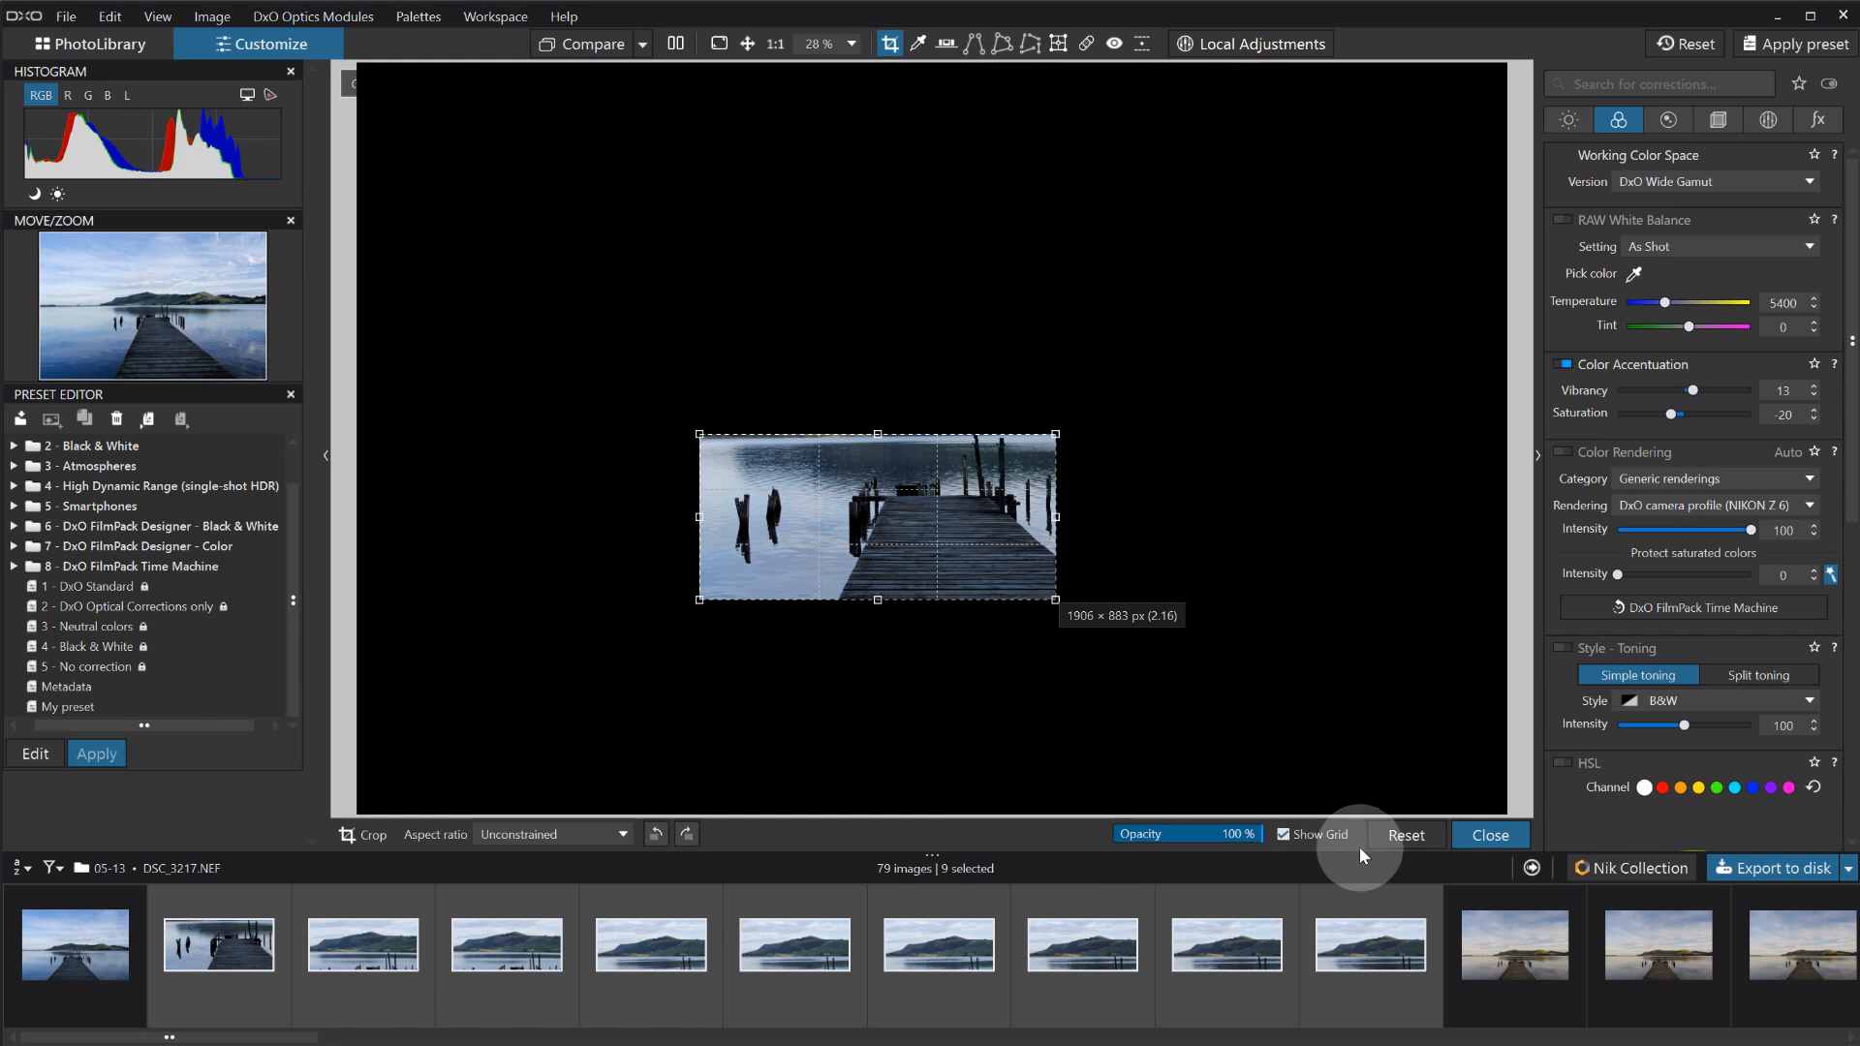
{"action": "left_click", "coordinate": [1398, 839]}
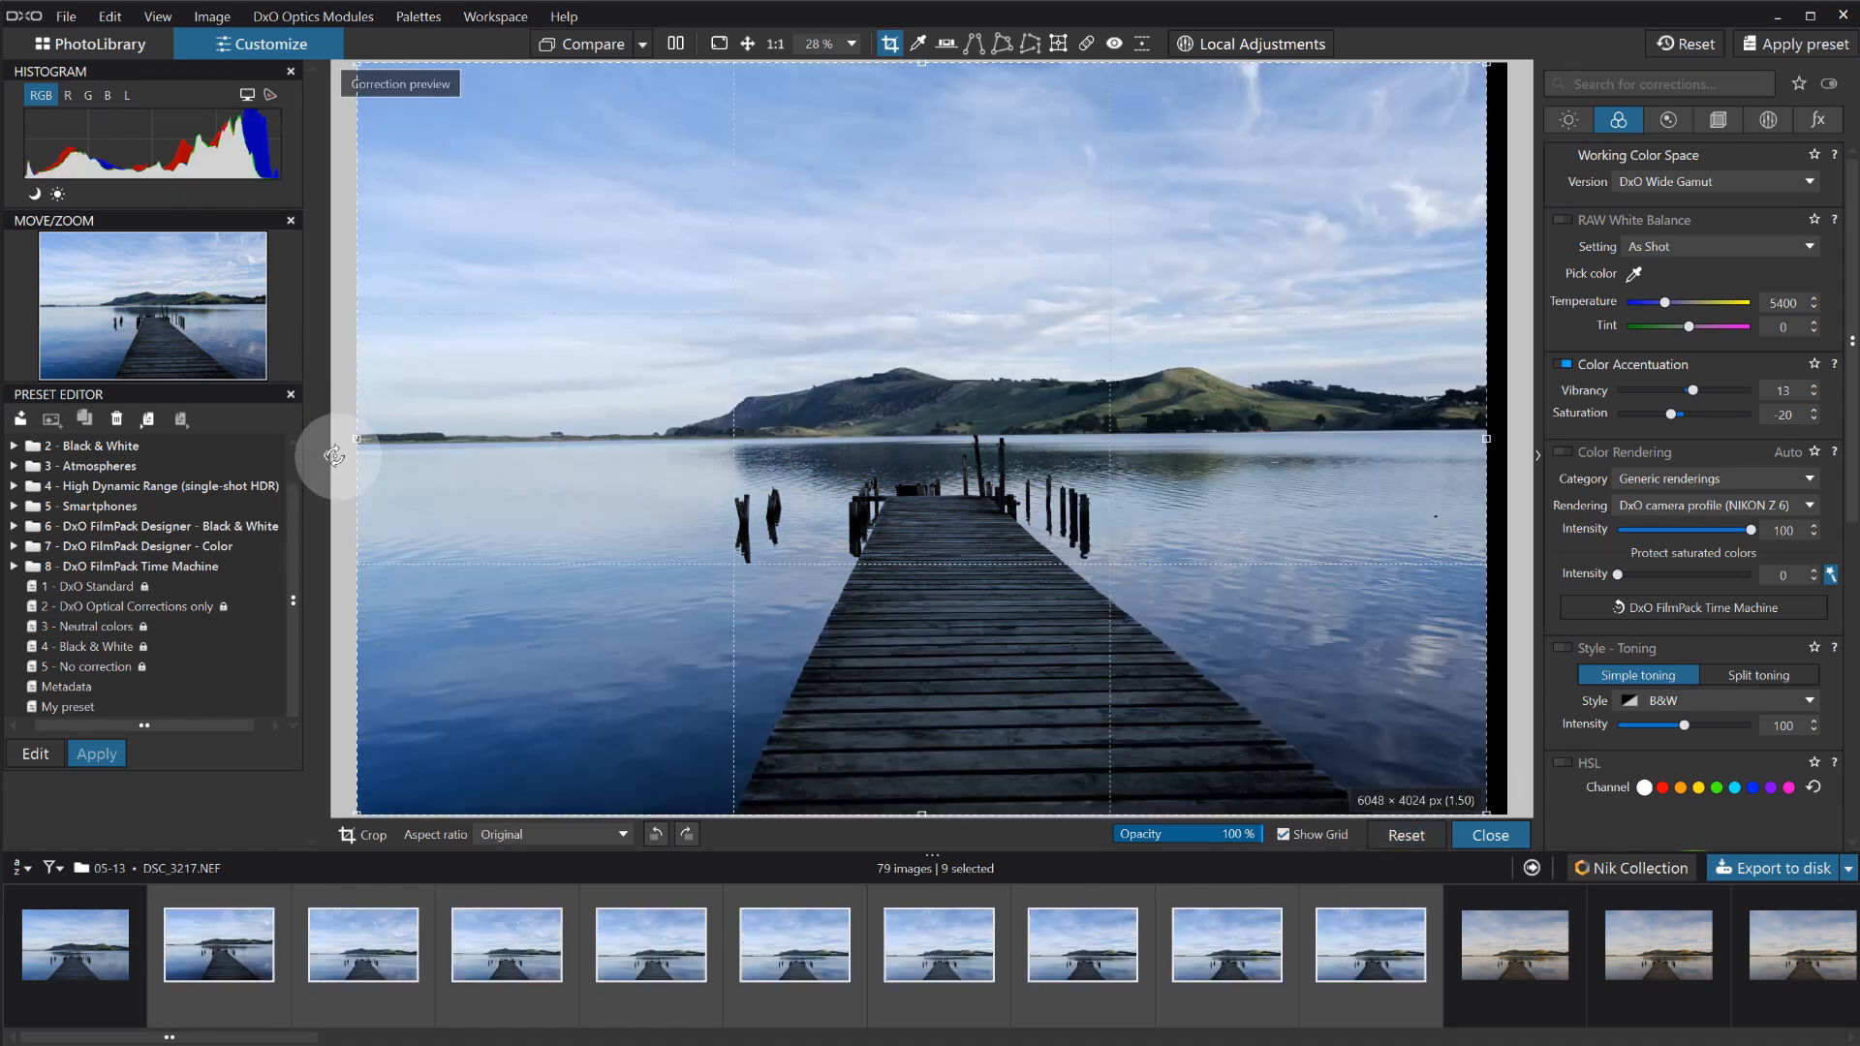
{"action": "left_click_drag", "start_coordinate": [355, 438], "coordinate": [691, 424]}
{"action": "left_click_drag", "start_coordinate": [1192, 511], "coordinate": [1099, 581]}
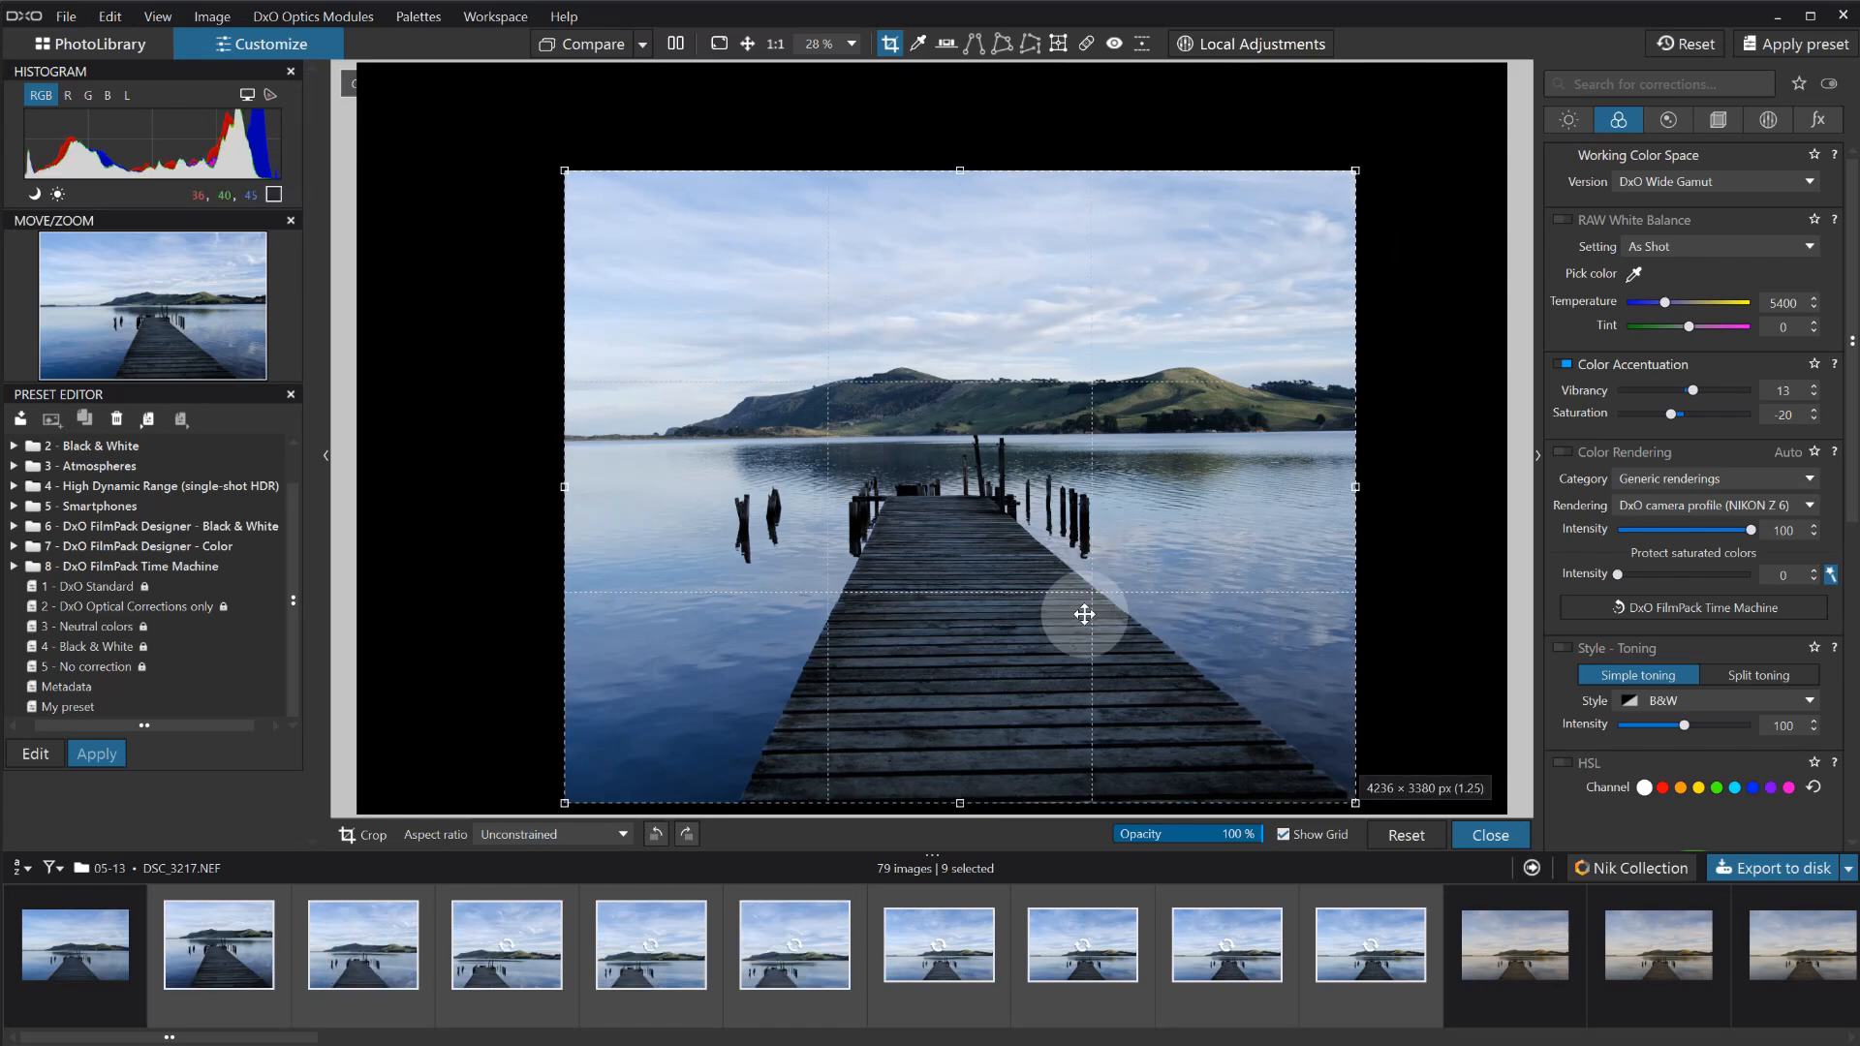
{"action": "left_click", "coordinate": [1482, 837]}
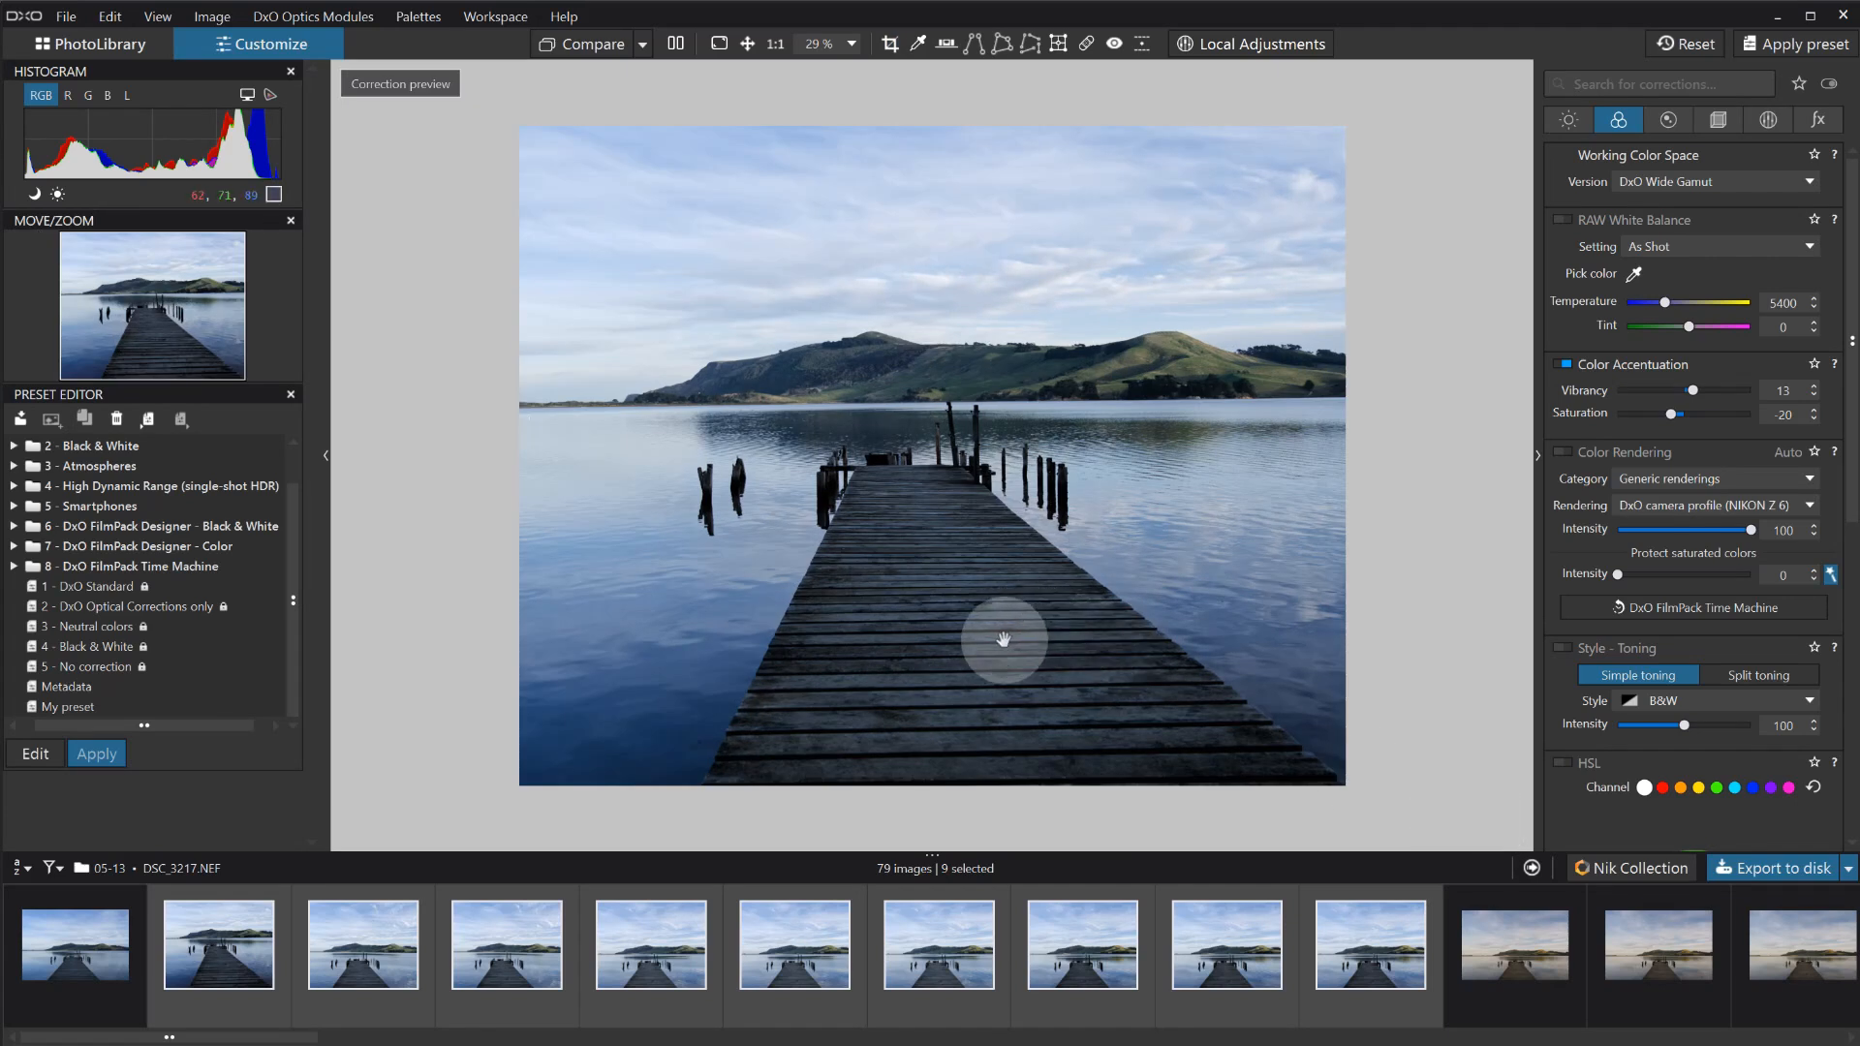
Add a local adjustment control line from the far part of the jetty up to the hilltops, and bring up its light adjustment sliders.
{"action": "left_click", "coordinate": [1226, 44]}
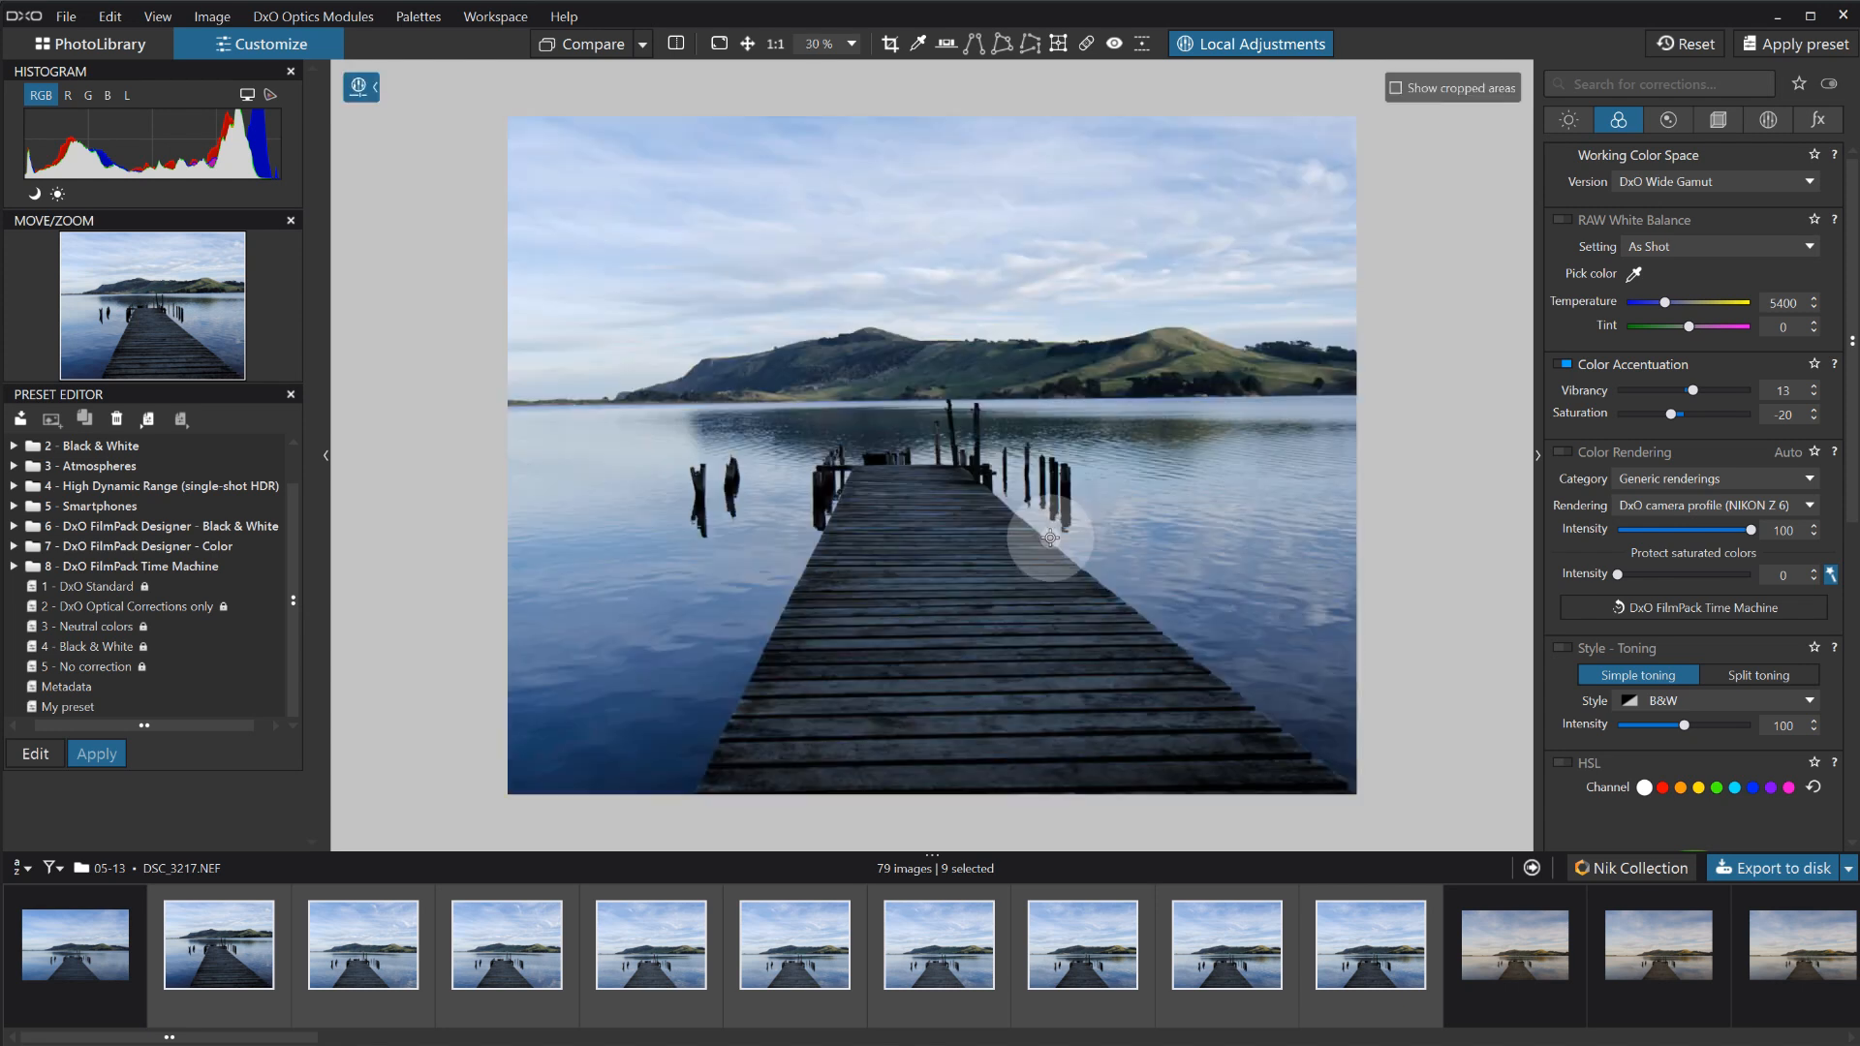
{"action": "right_click", "coordinate": [913, 600]}
{"action": "left_click", "coordinate": [959, 581]}
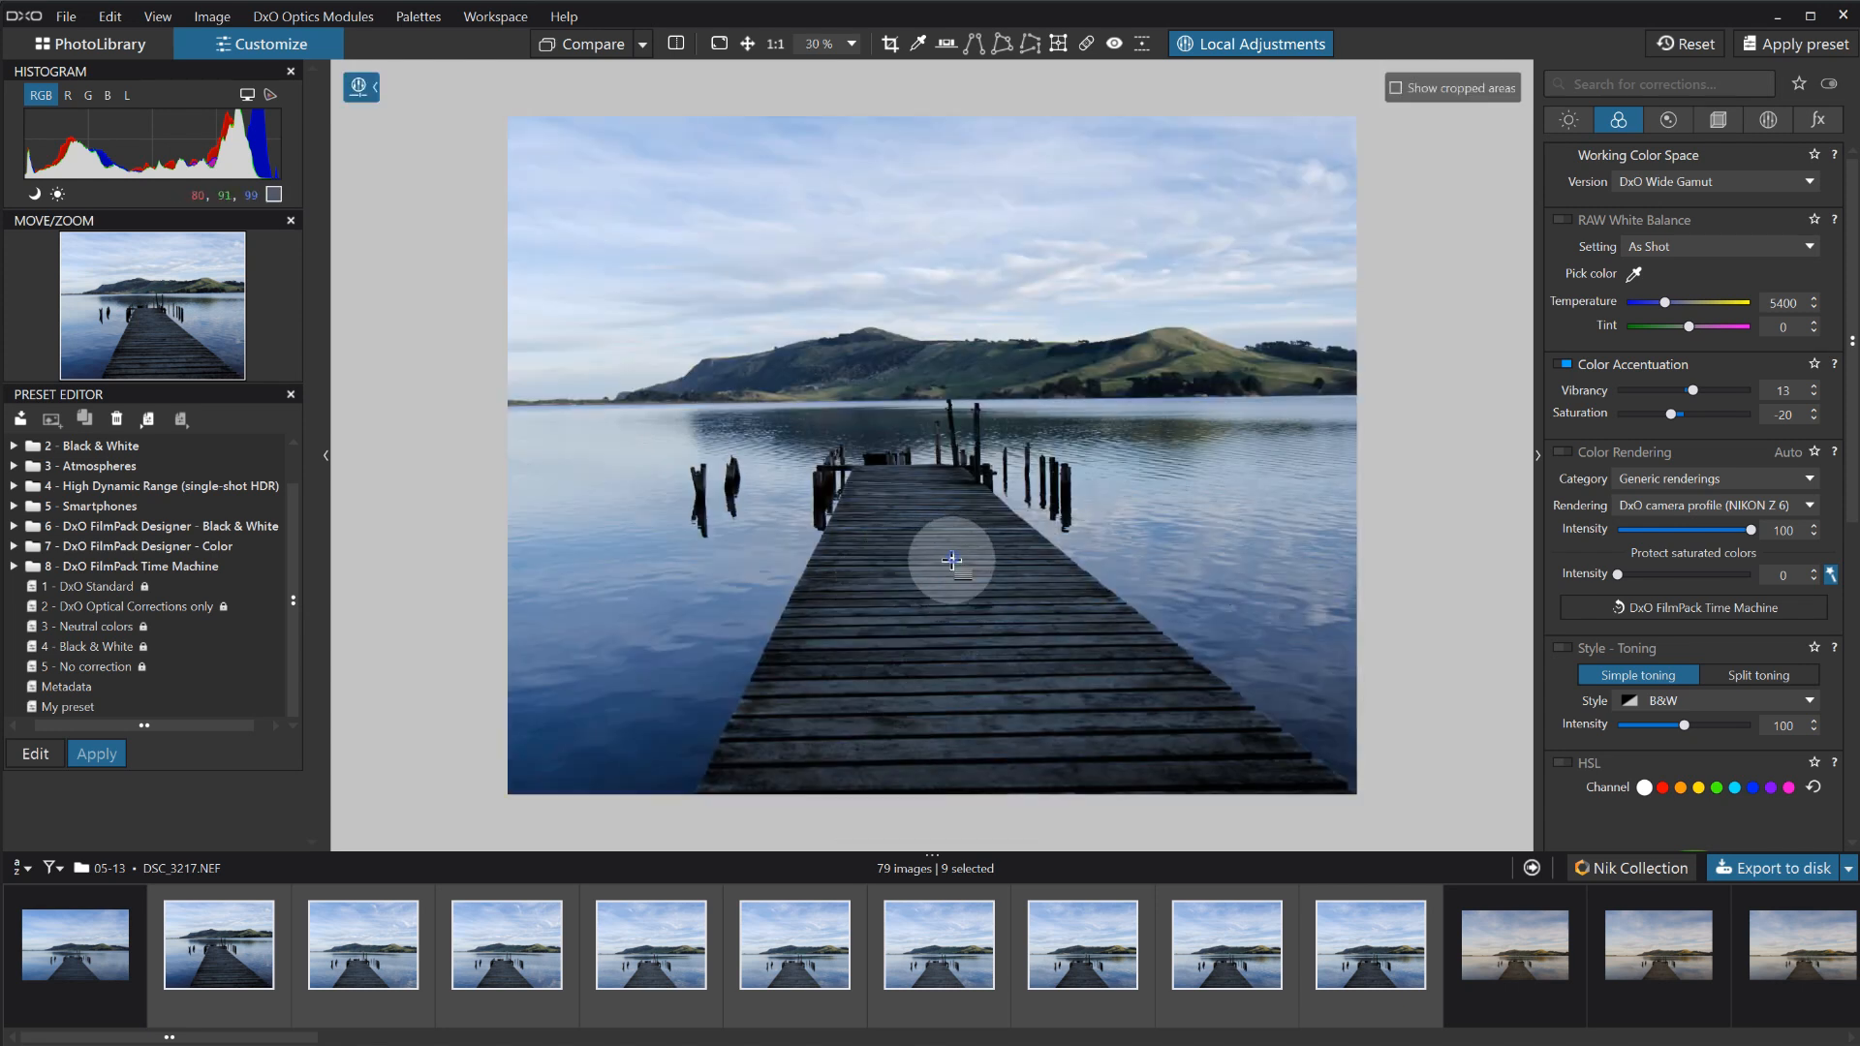
{"action": "right_click", "coordinate": [951, 560]}
{"action": "left_click", "coordinate": [947, 525]}
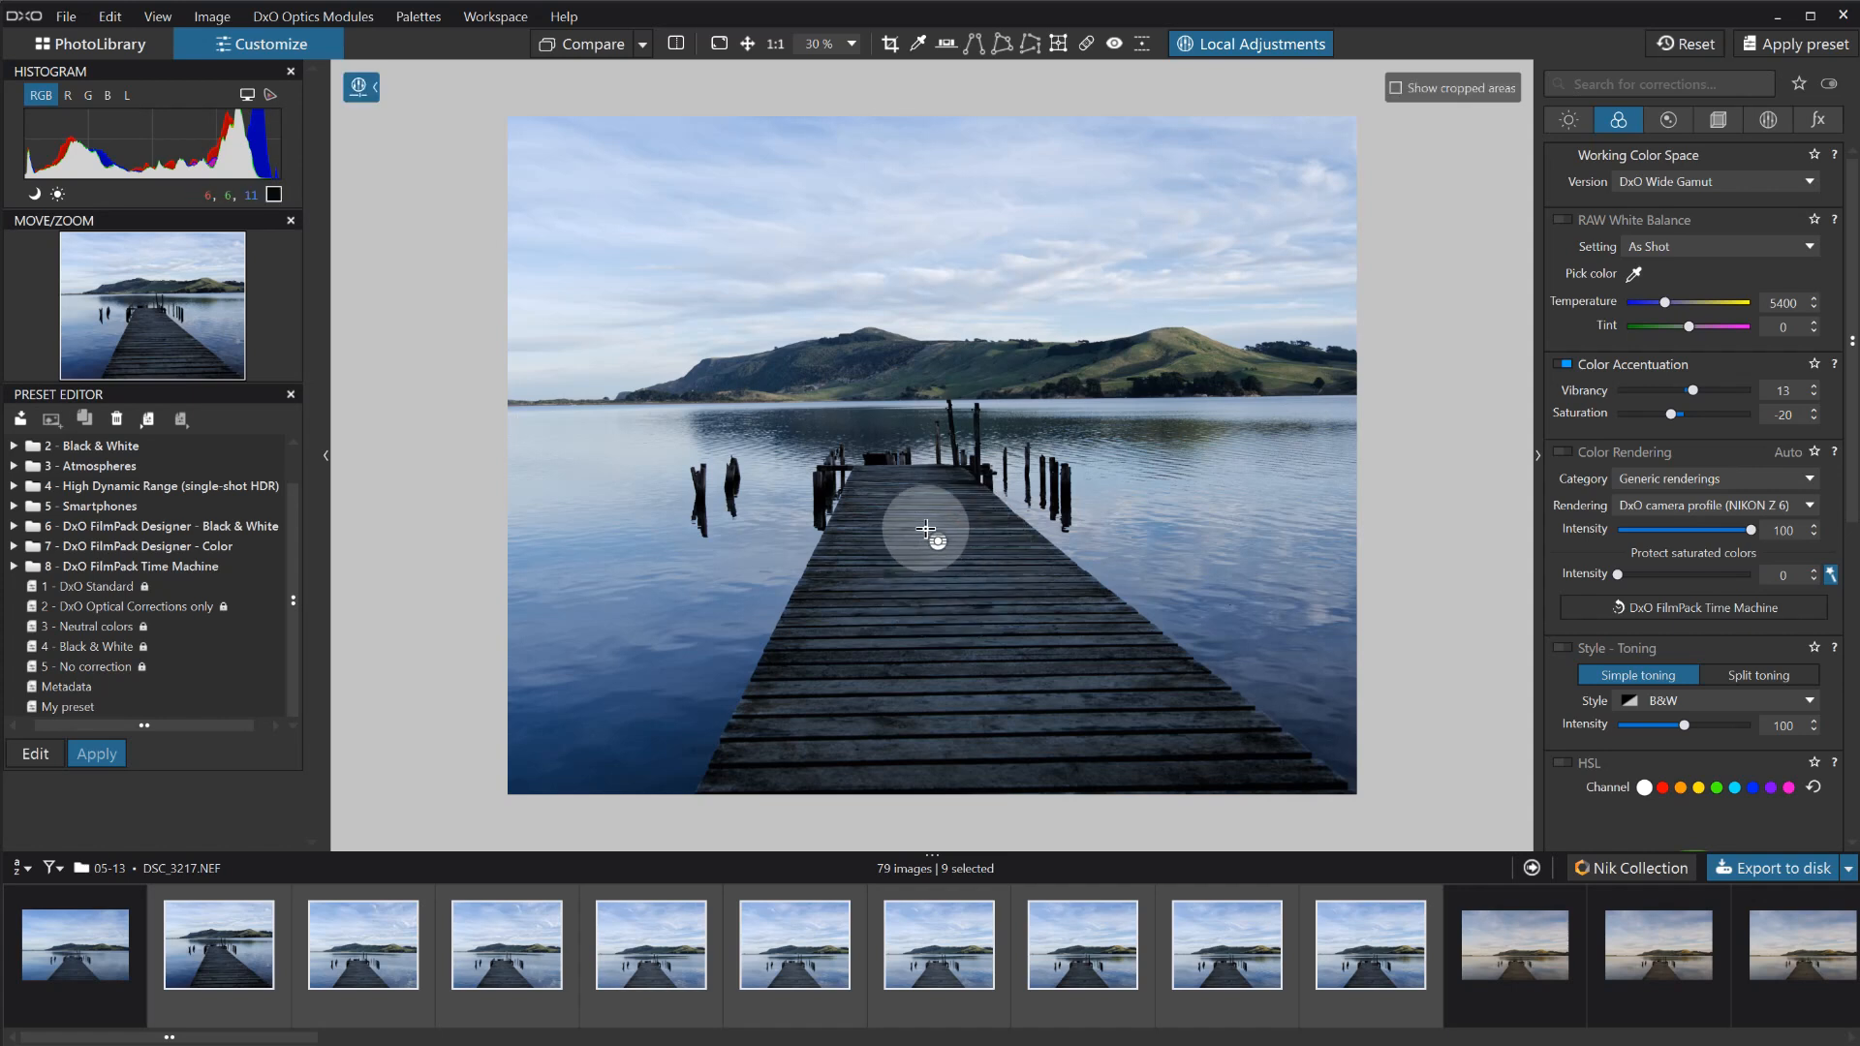
{"action": "left_click_drag", "start_coordinate": [921, 506], "coordinate": [921, 458]}
{"action": "left_click_drag", "start_coordinate": [925, 367], "coordinate": [922, 346]}
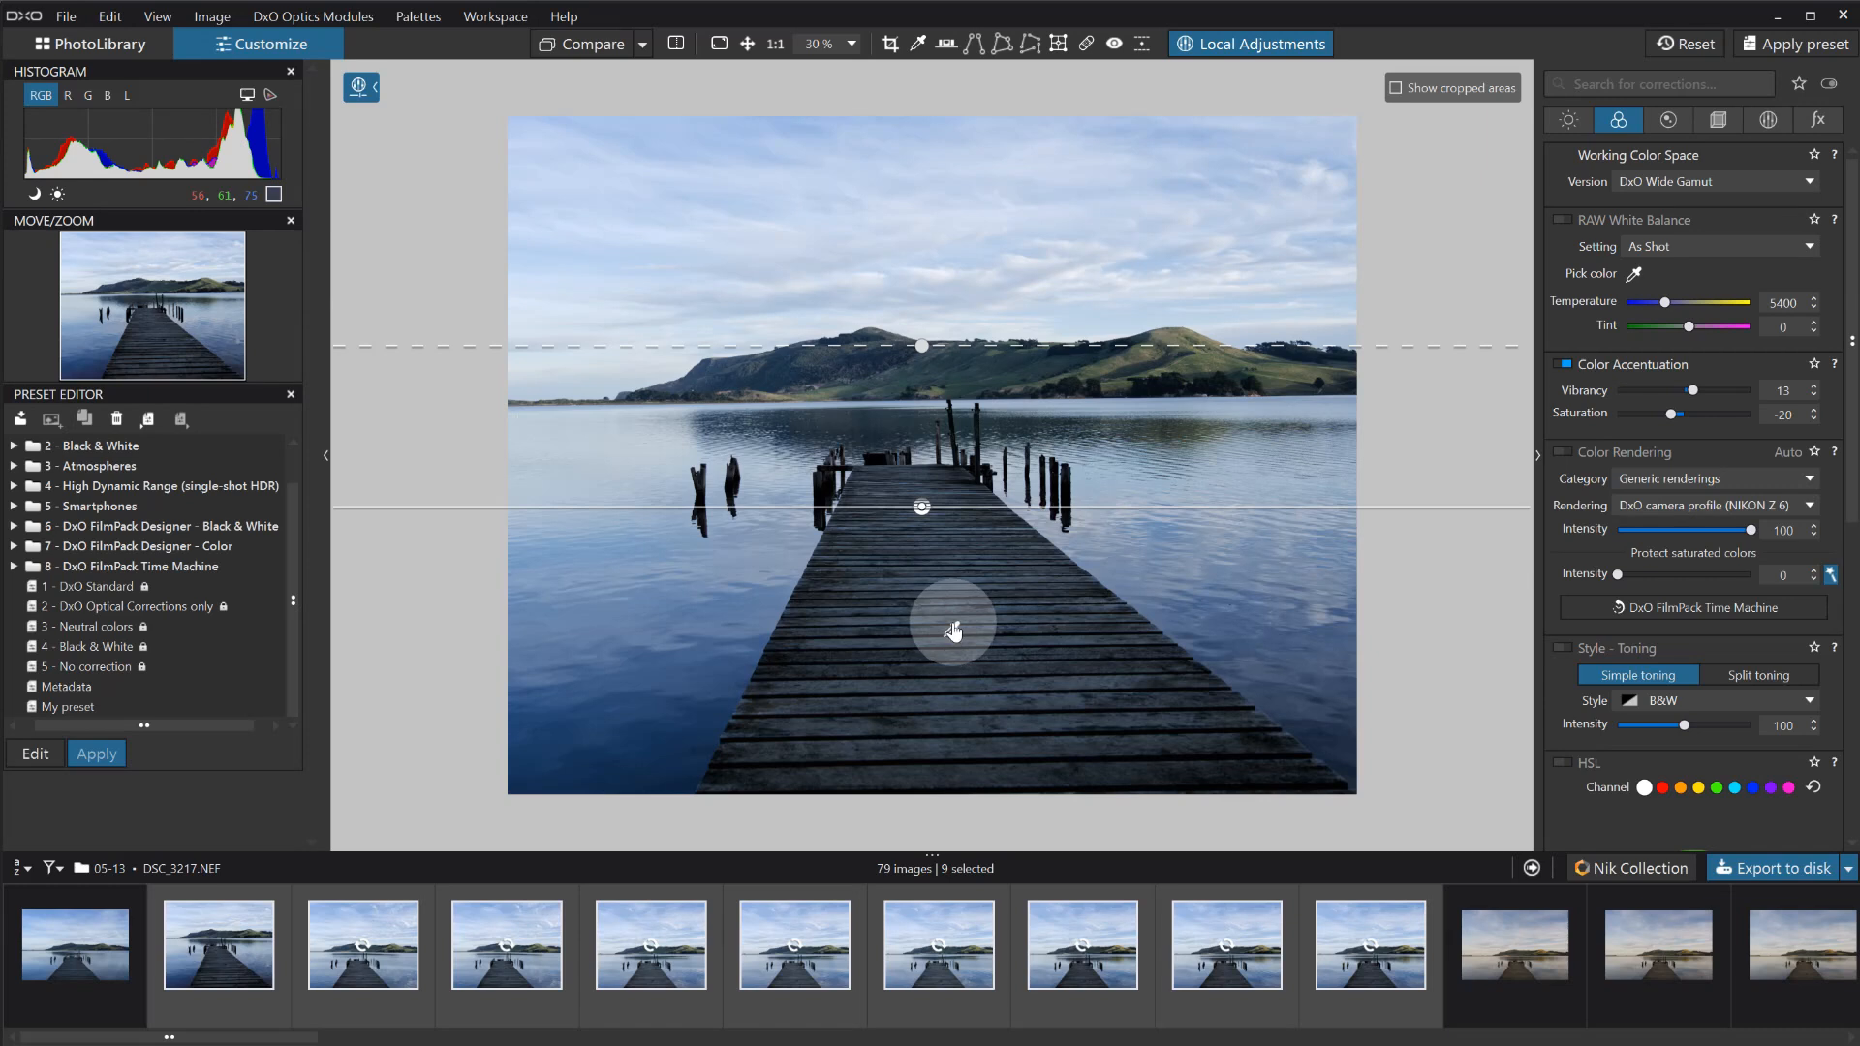
{"action": "key", "text": "space"}
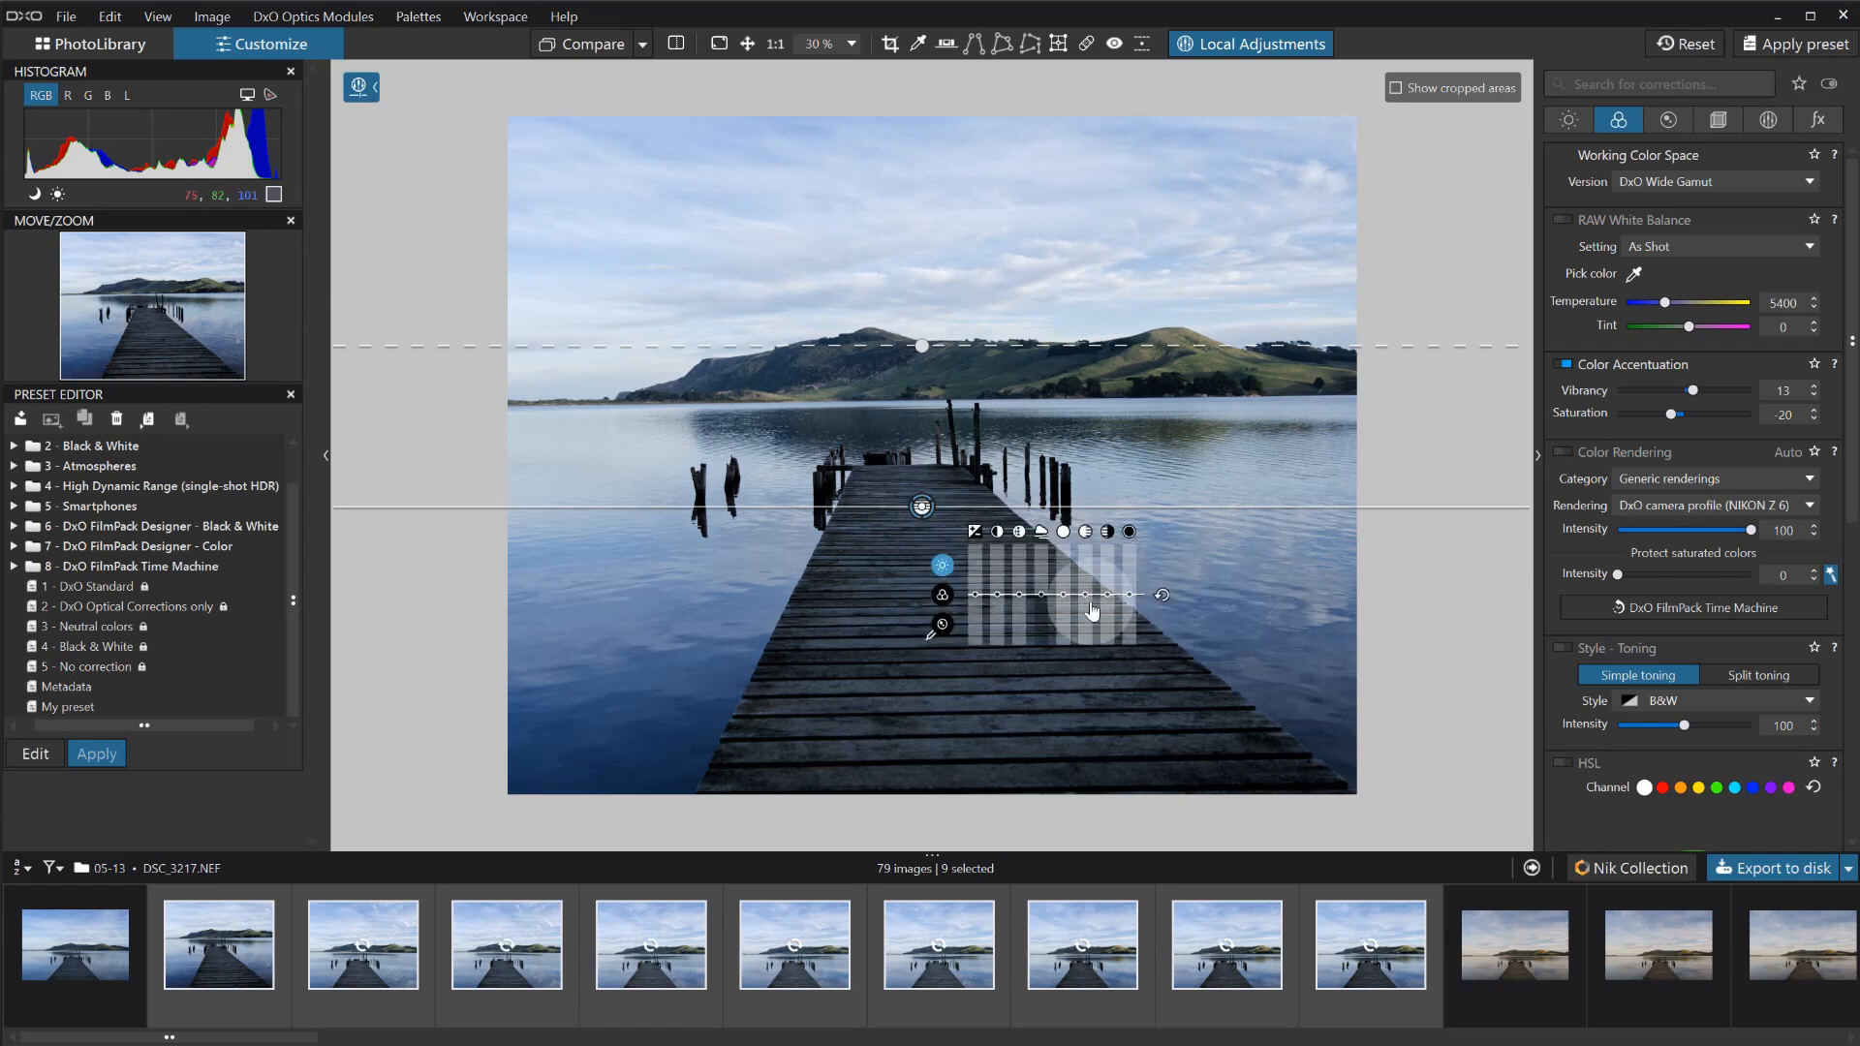
Raise the control line's highlights slightly, and with its mask displayed set Luma selectivity to 66 and Chroma selectivity to 60.
{"action": "mouse_move", "coordinate": [1062, 594]}
{"action": "left_mouse_down"}
{"action": "mouse_move", "coordinate": [1063, 566]}
{"action": "mouse_move", "coordinate": [1063, 590]}
{"action": "left_mouse_up"}
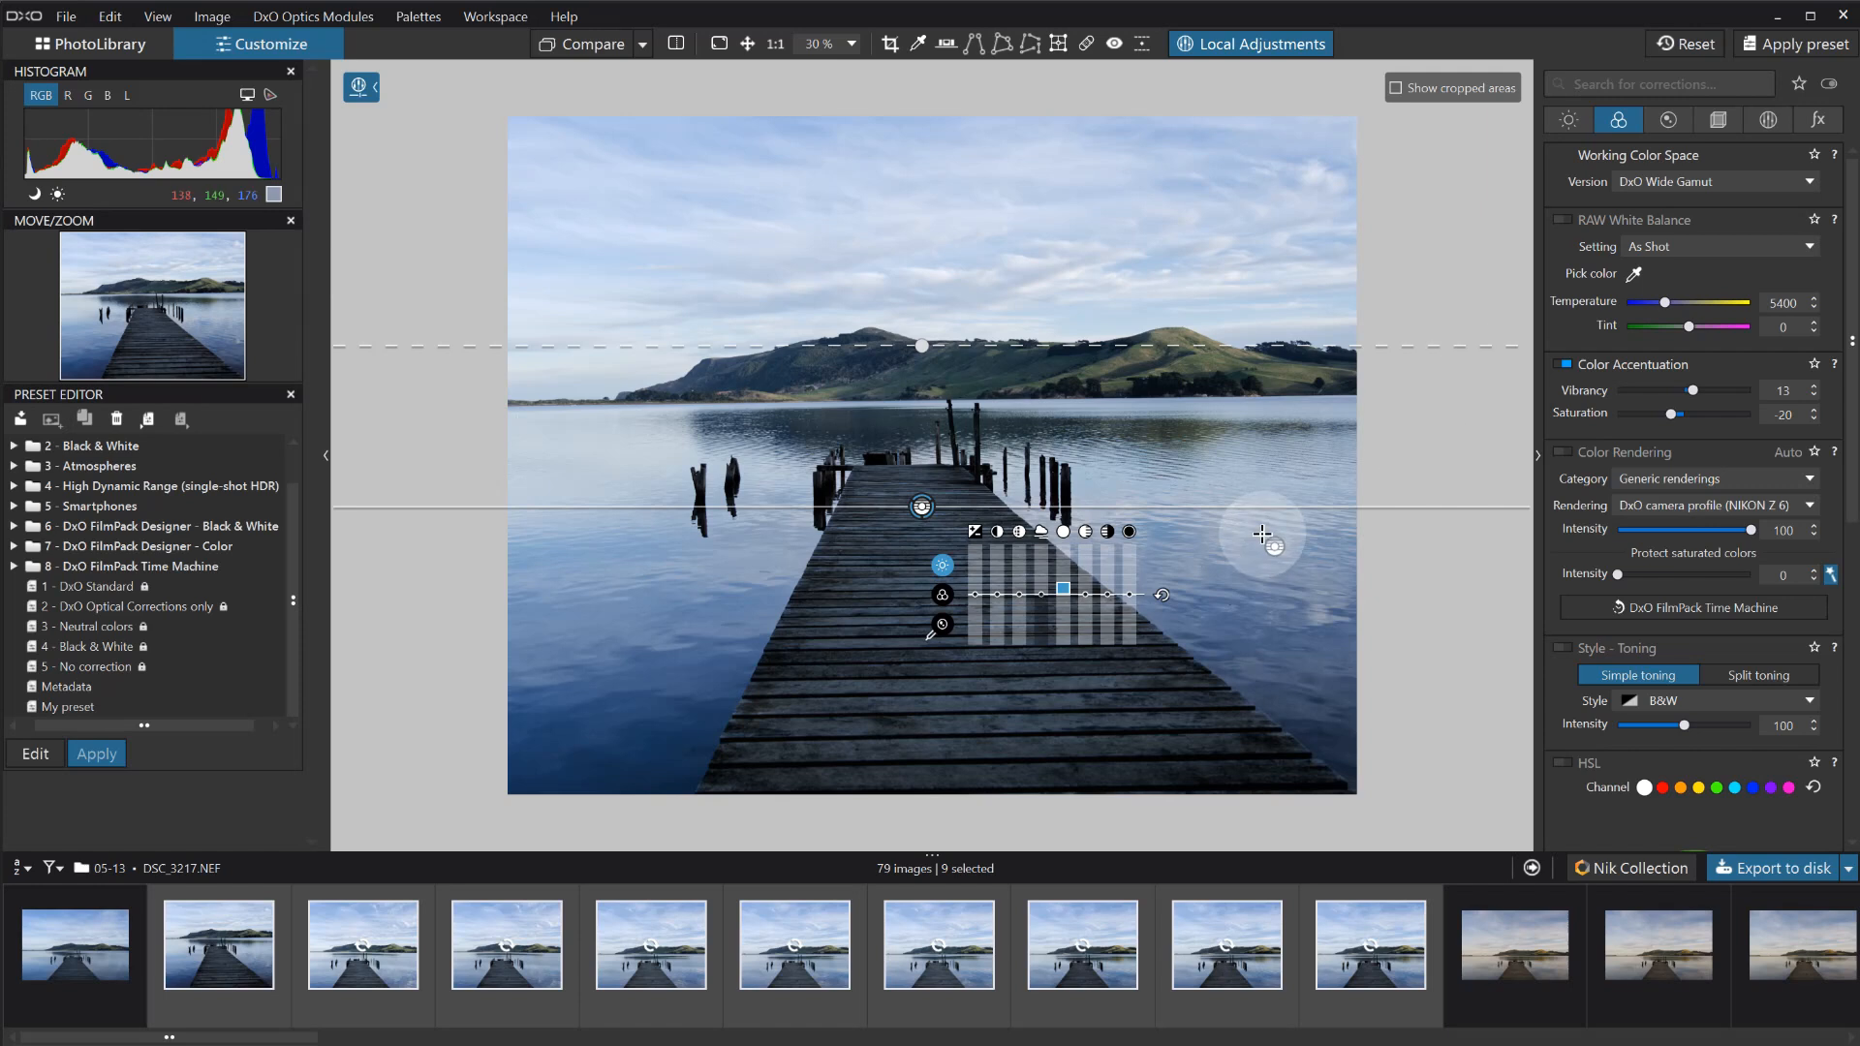
{"action": "key", "text": "m"}
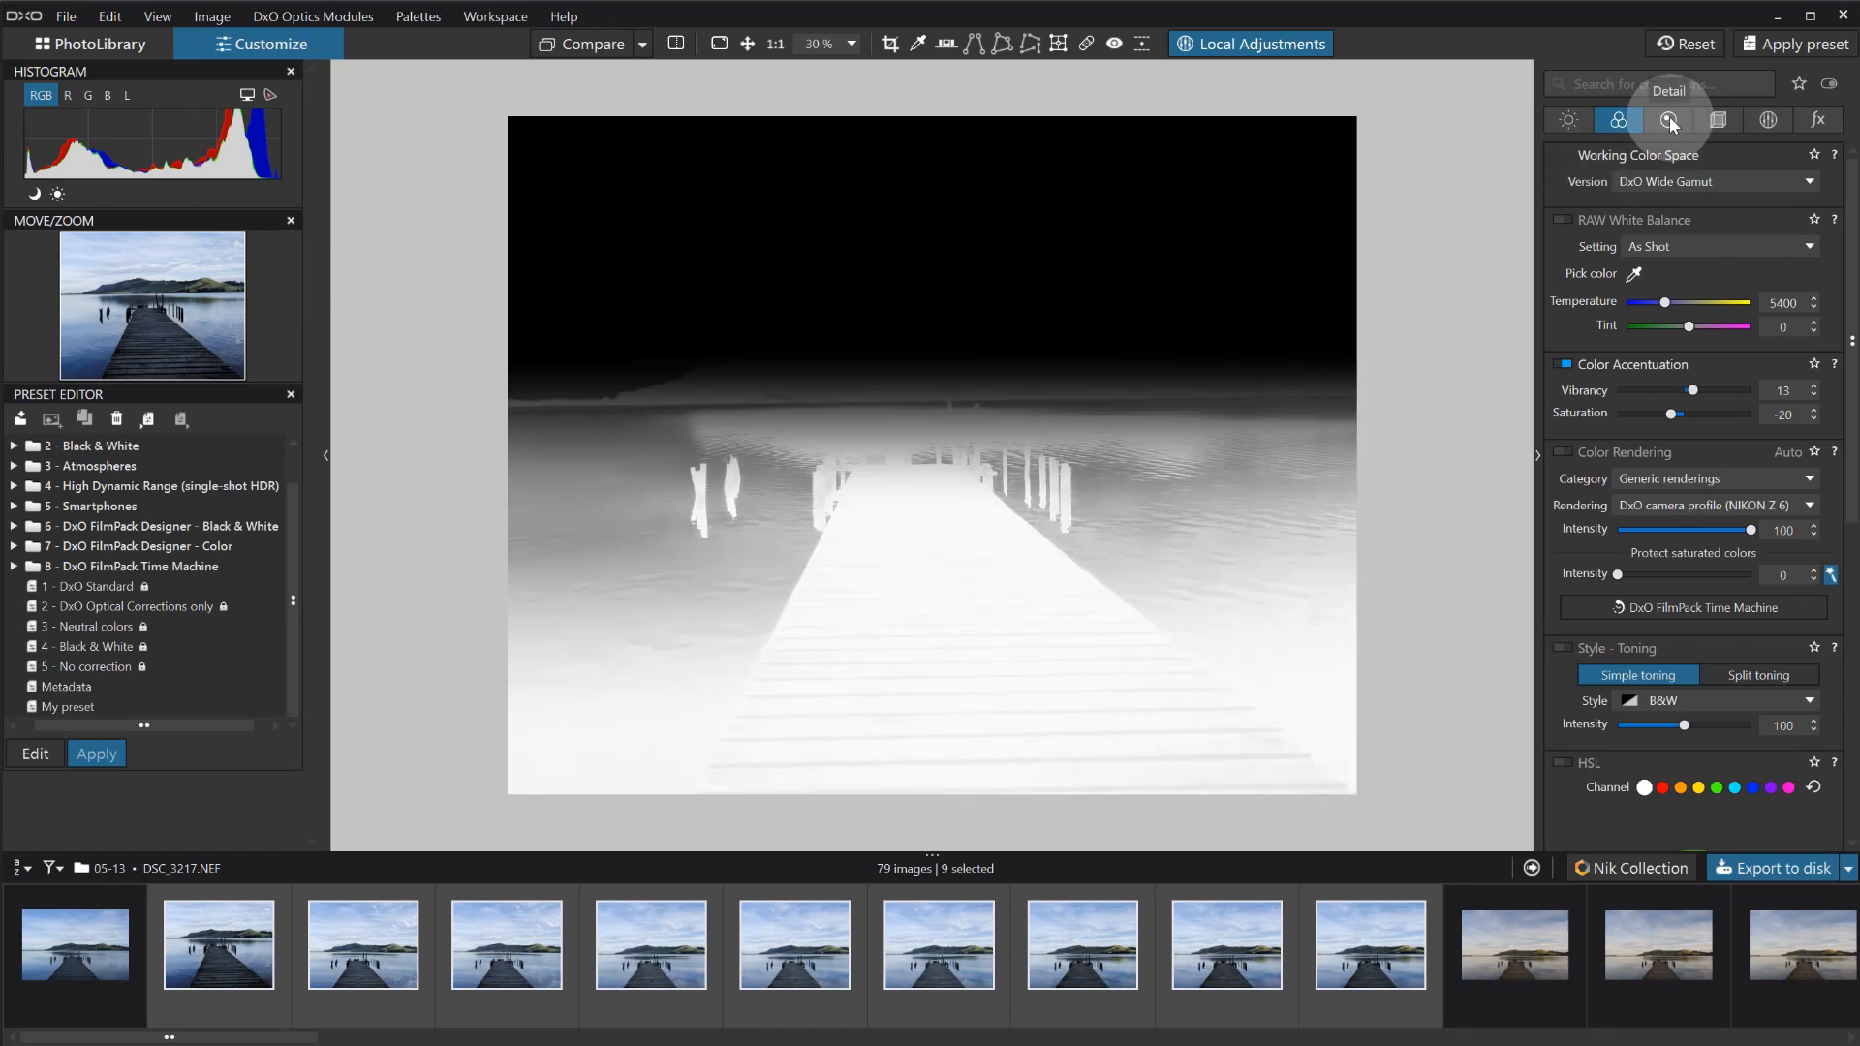
{"action": "left_click", "coordinate": [1768, 121]}
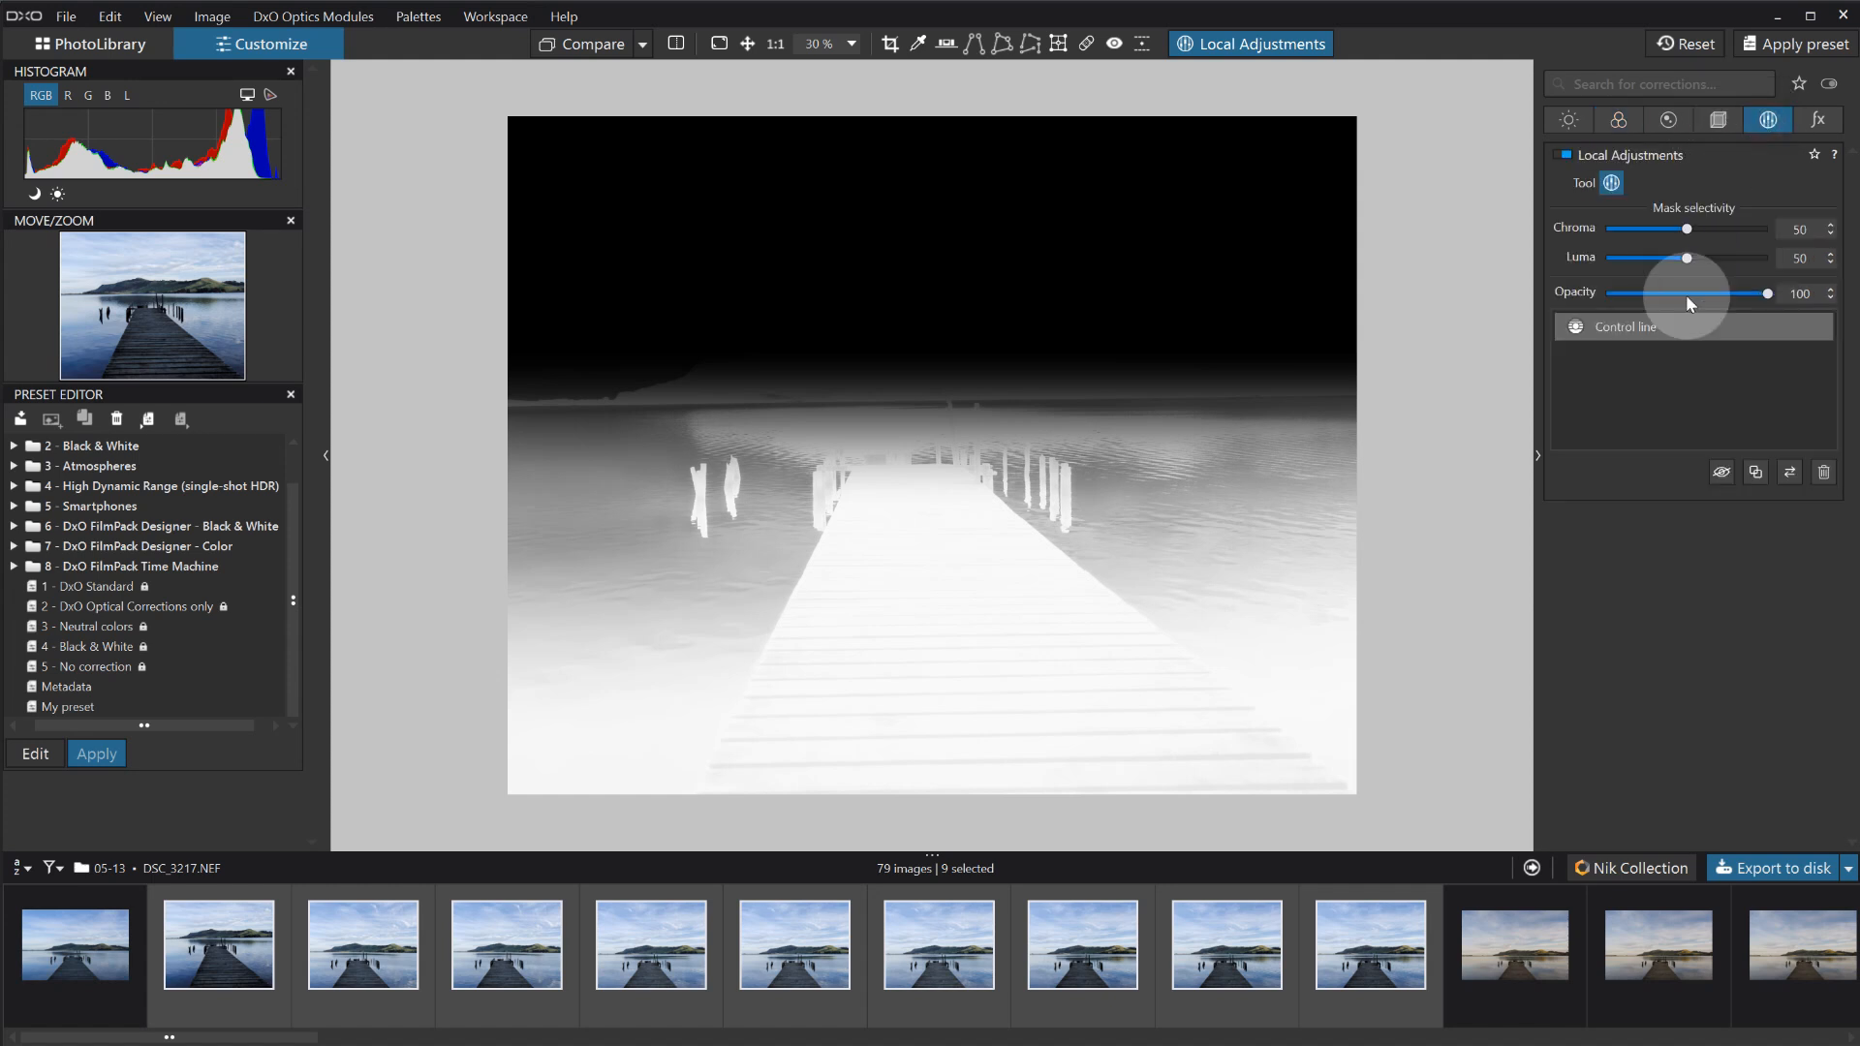
{"action": "left_click_drag", "start_coordinate": [1699, 259], "coordinate": [1720, 259]}
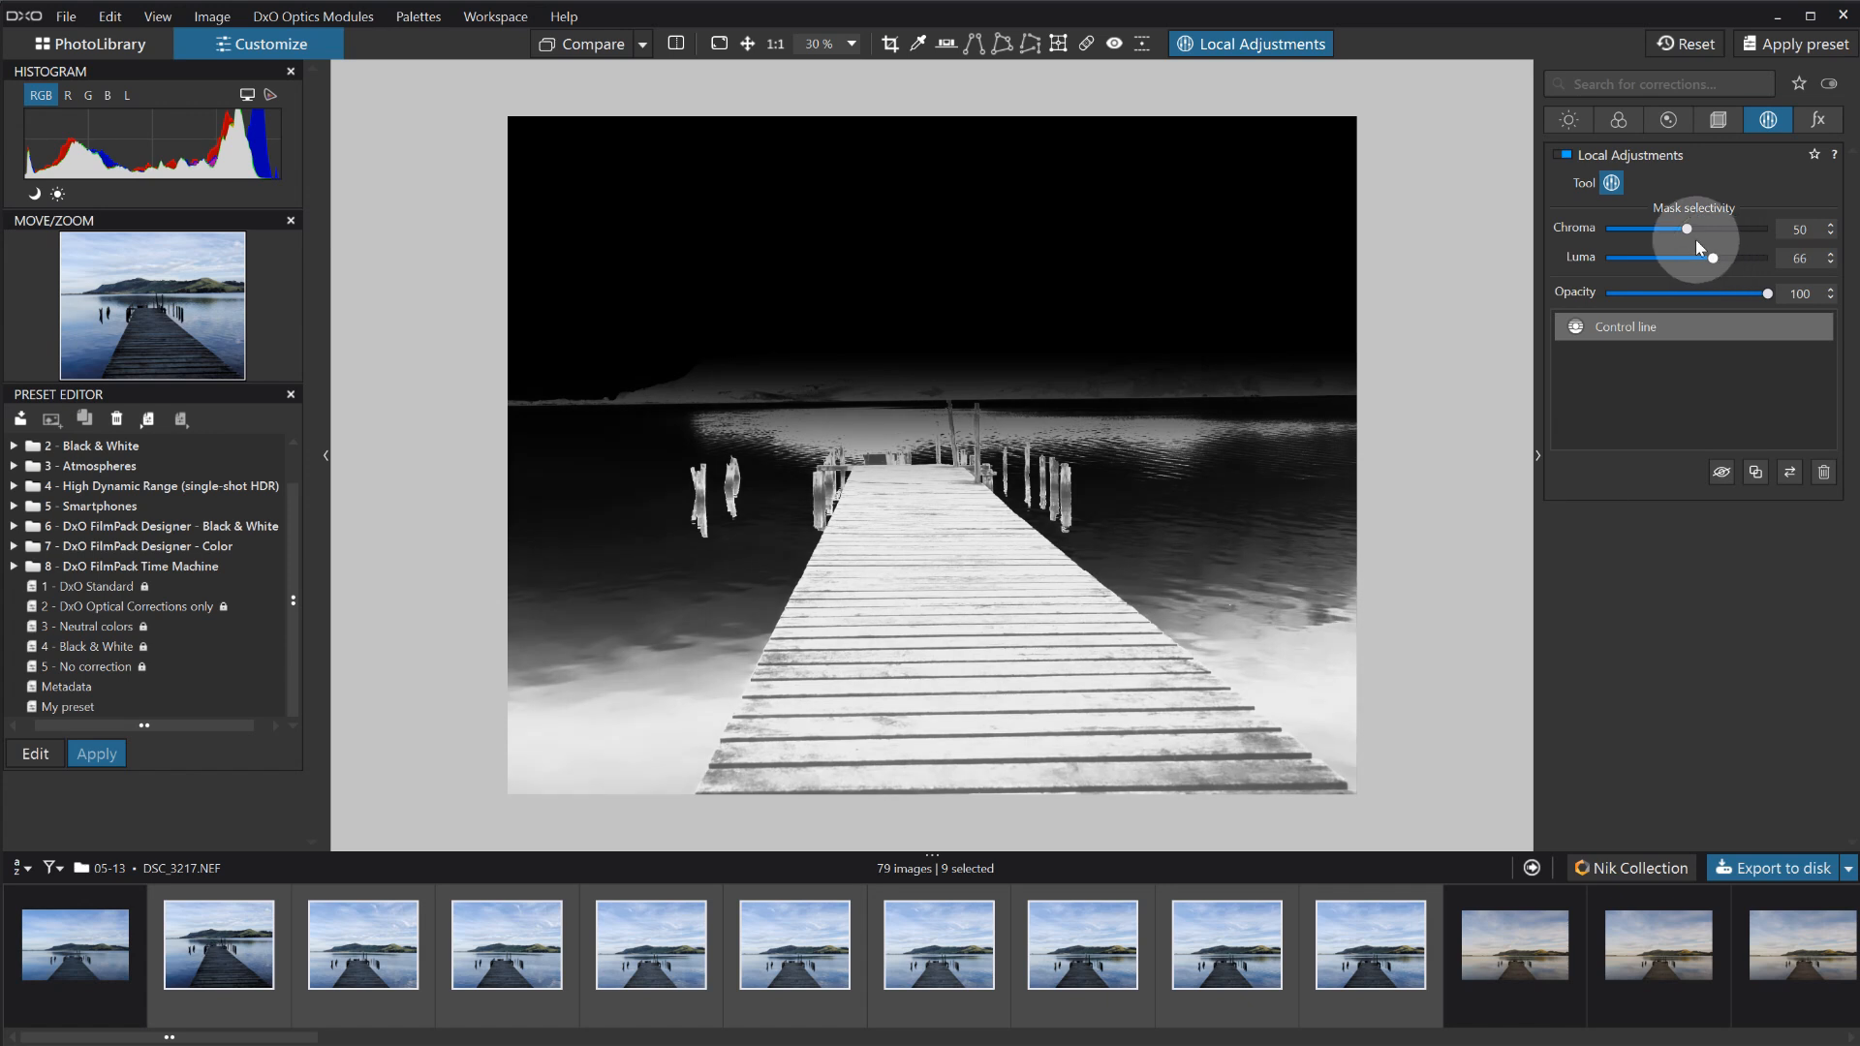
{"action": "left_click_drag", "start_coordinate": [1693, 229], "coordinate": [1702, 231]}
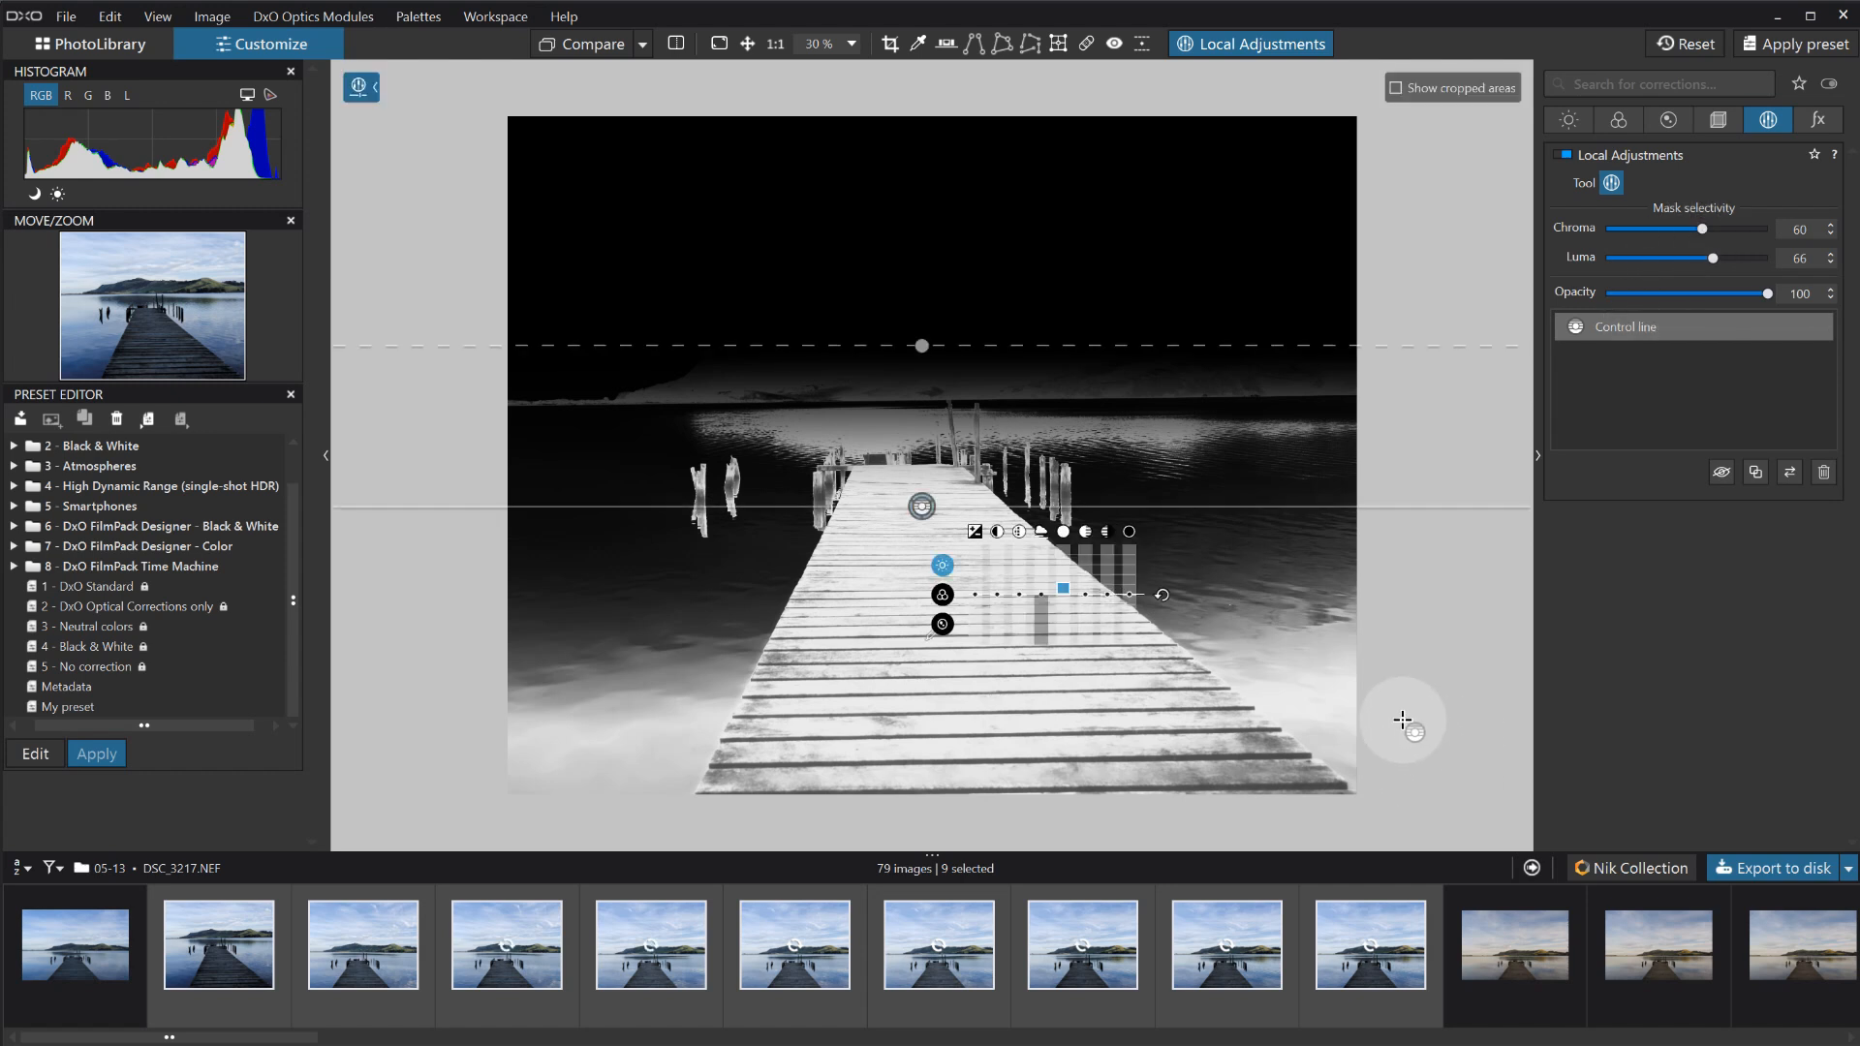
{"action": "key", "text": "m"}
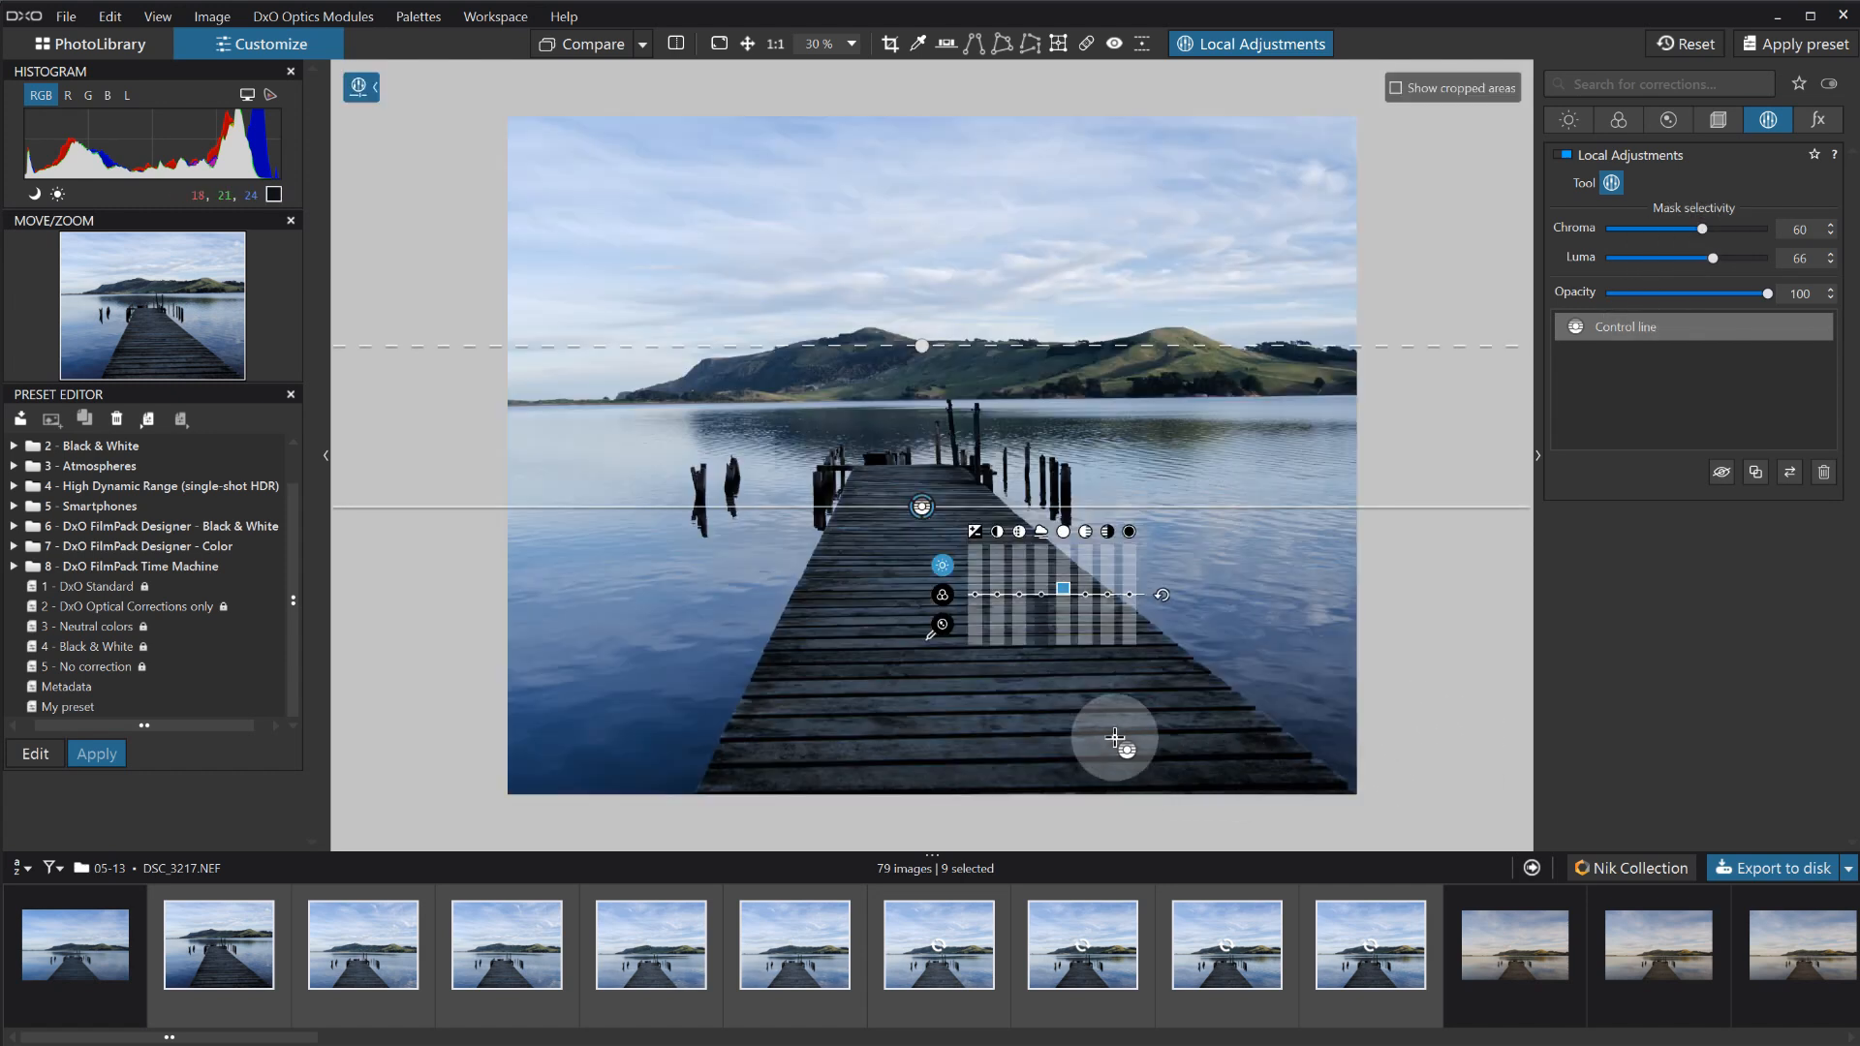
Raise the control line's midtones and shadows to brighten the jetty, and leave the Local Adjustments tool.
{"action": "left_click_drag", "start_coordinate": [1073, 596], "coordinate": [1128, 601]}
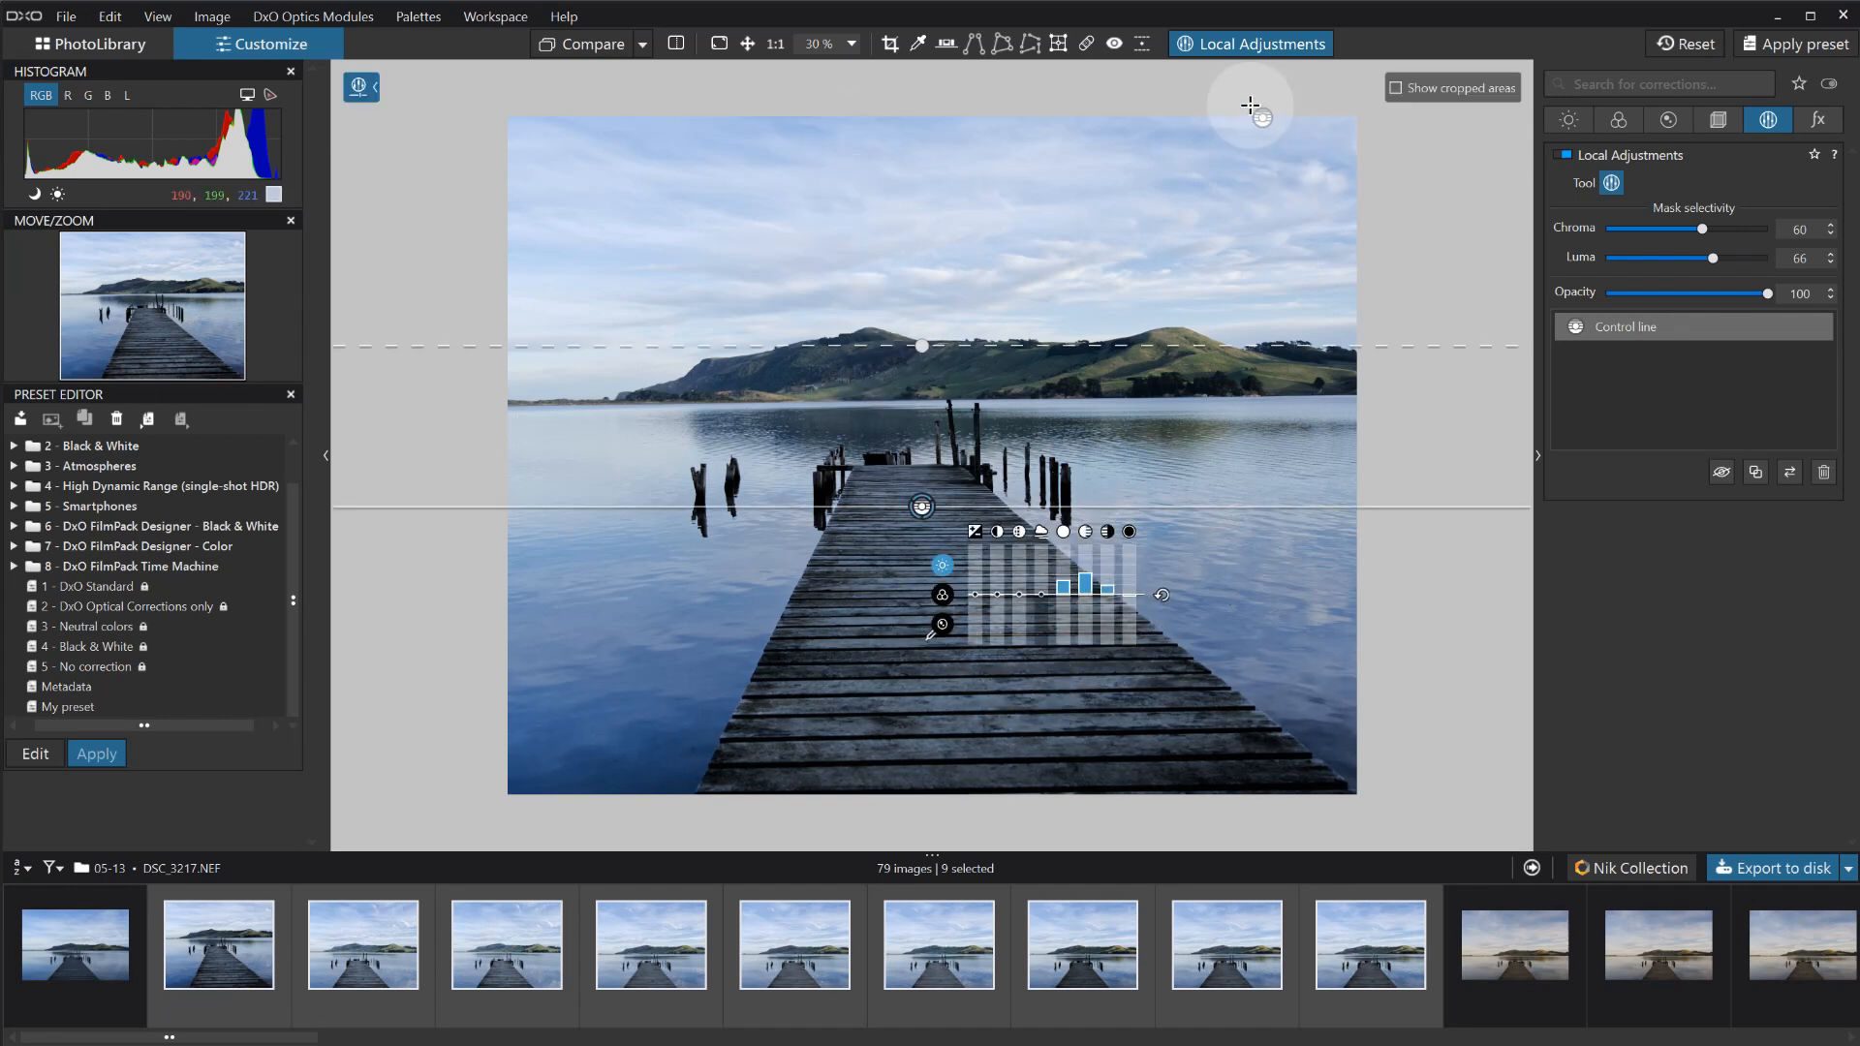
{"action": "left_click", "coordinate": [1213, 45]}
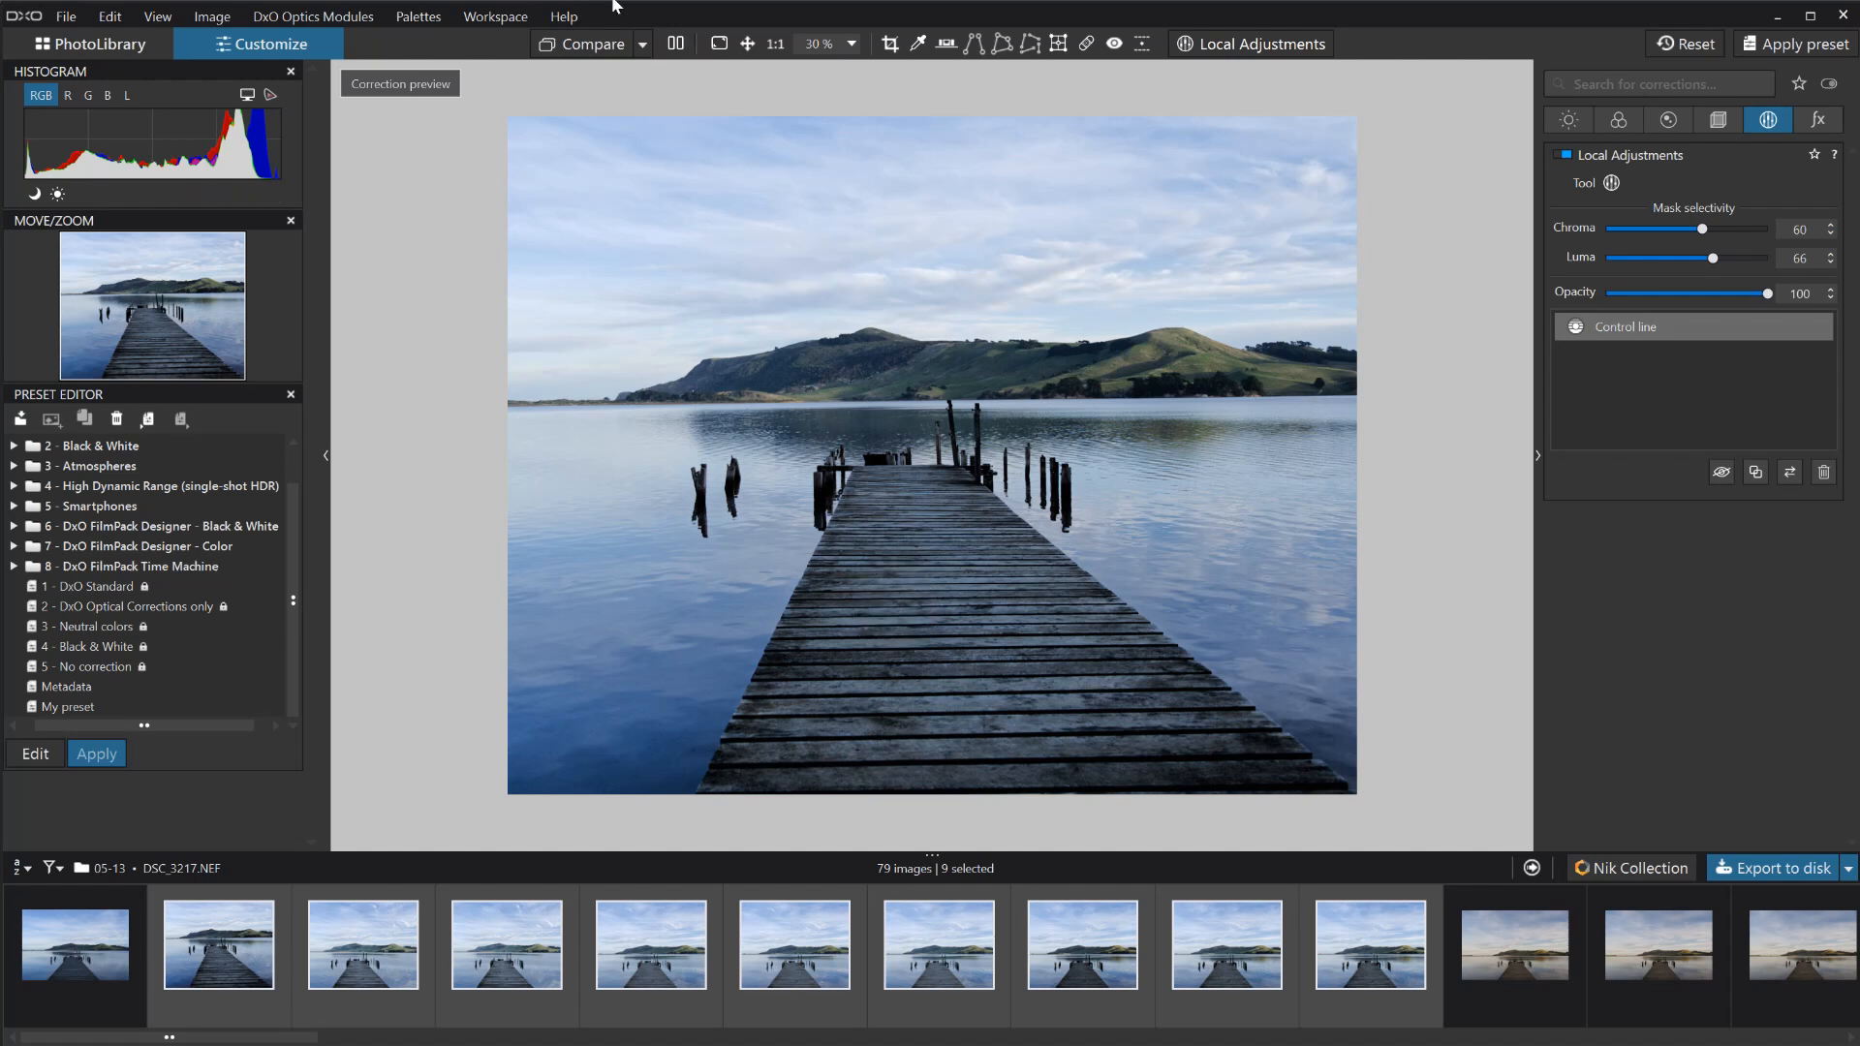
Crop the nine selected photos to about 824 × 712 px and place the frame over the jetty planks.
{"action": "left_click", "coordinate": [889, 44]}
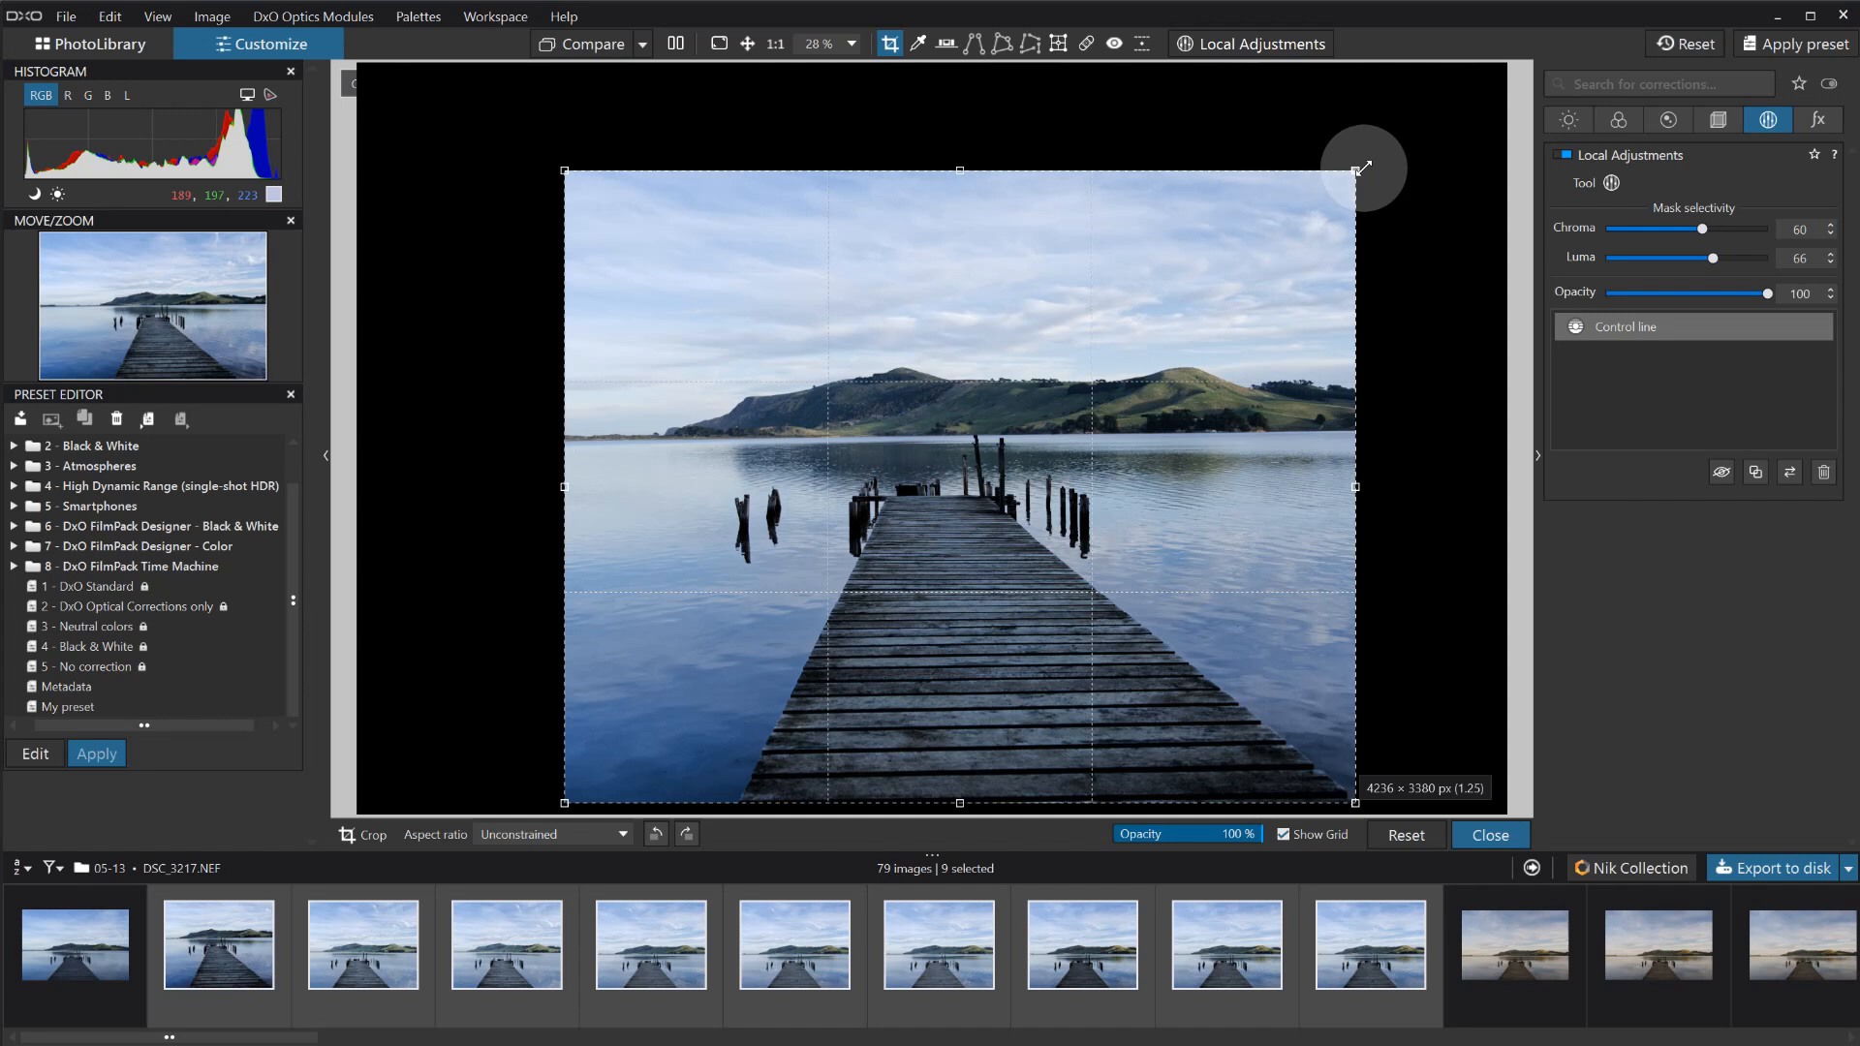
{"action": "left_click_drag", "start_coordinate": [1341, 171], "coordinate": [721, 667]}
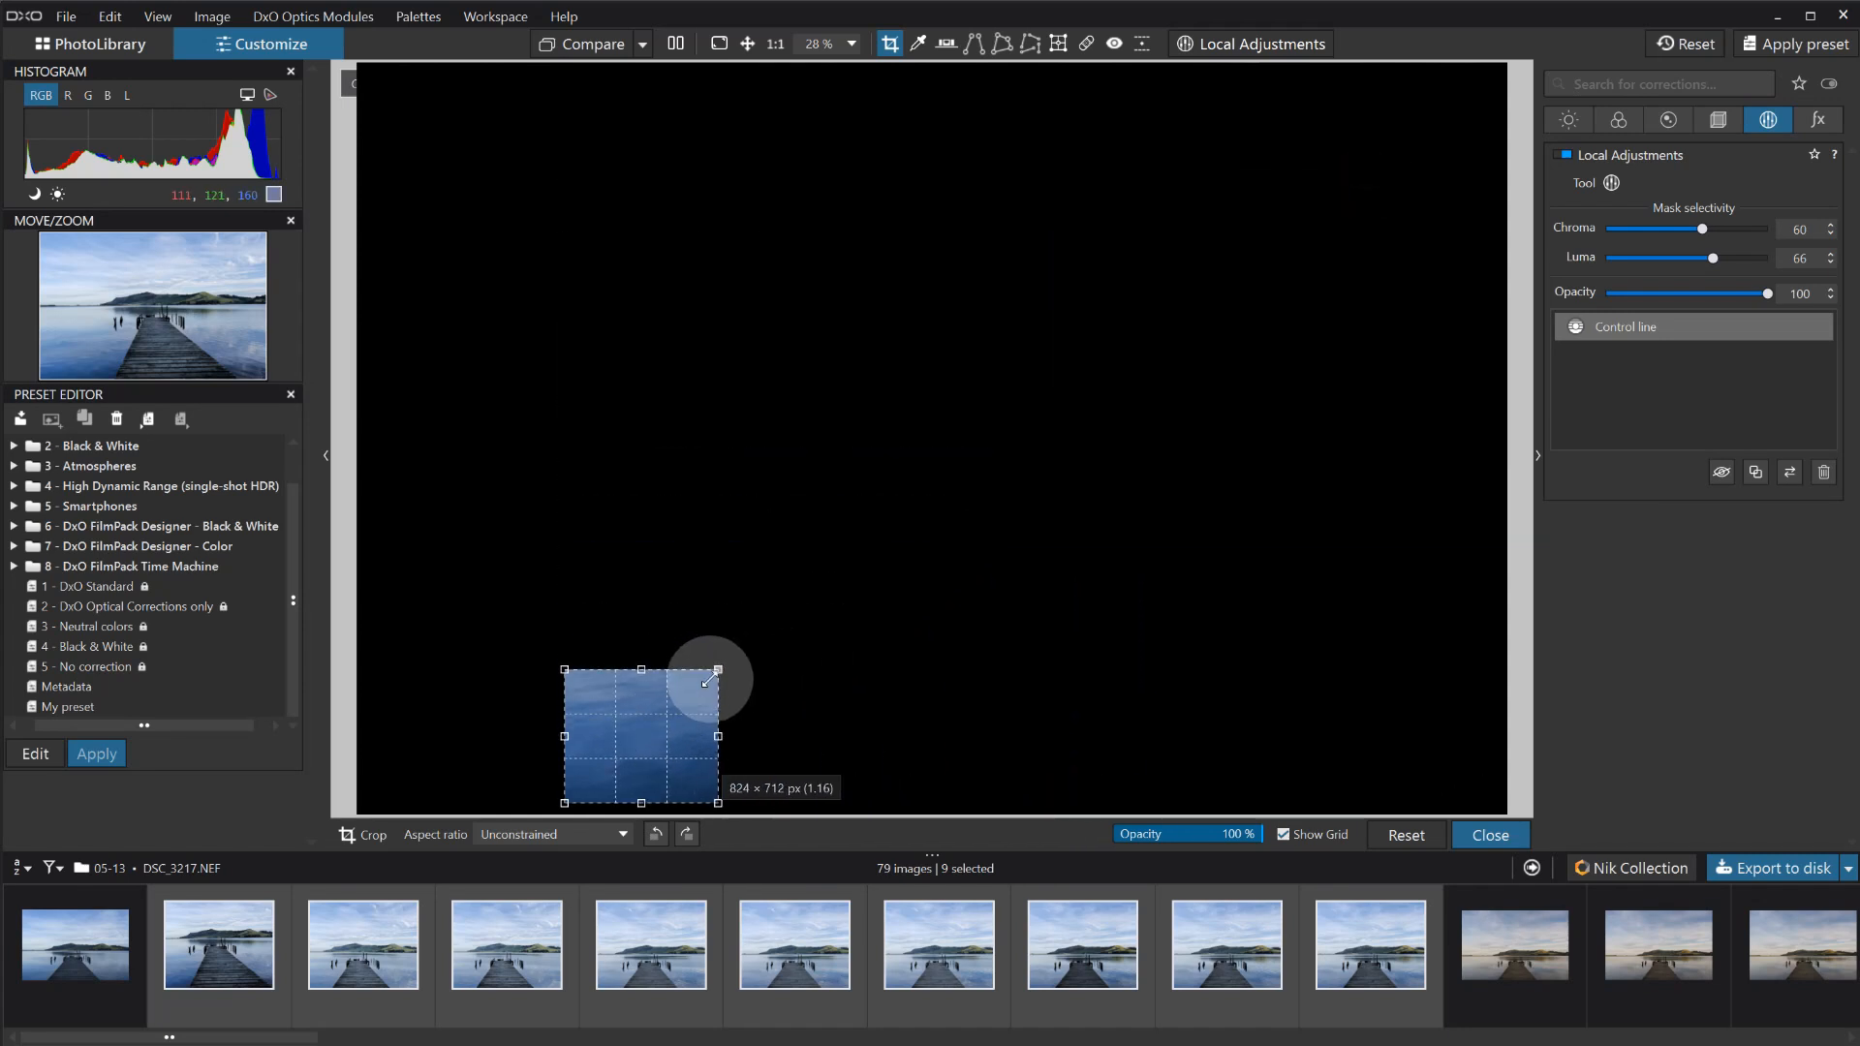
{"action": "left_click_drag", "start_coordinate": [644, 717], "coordinate": [931, 704]}
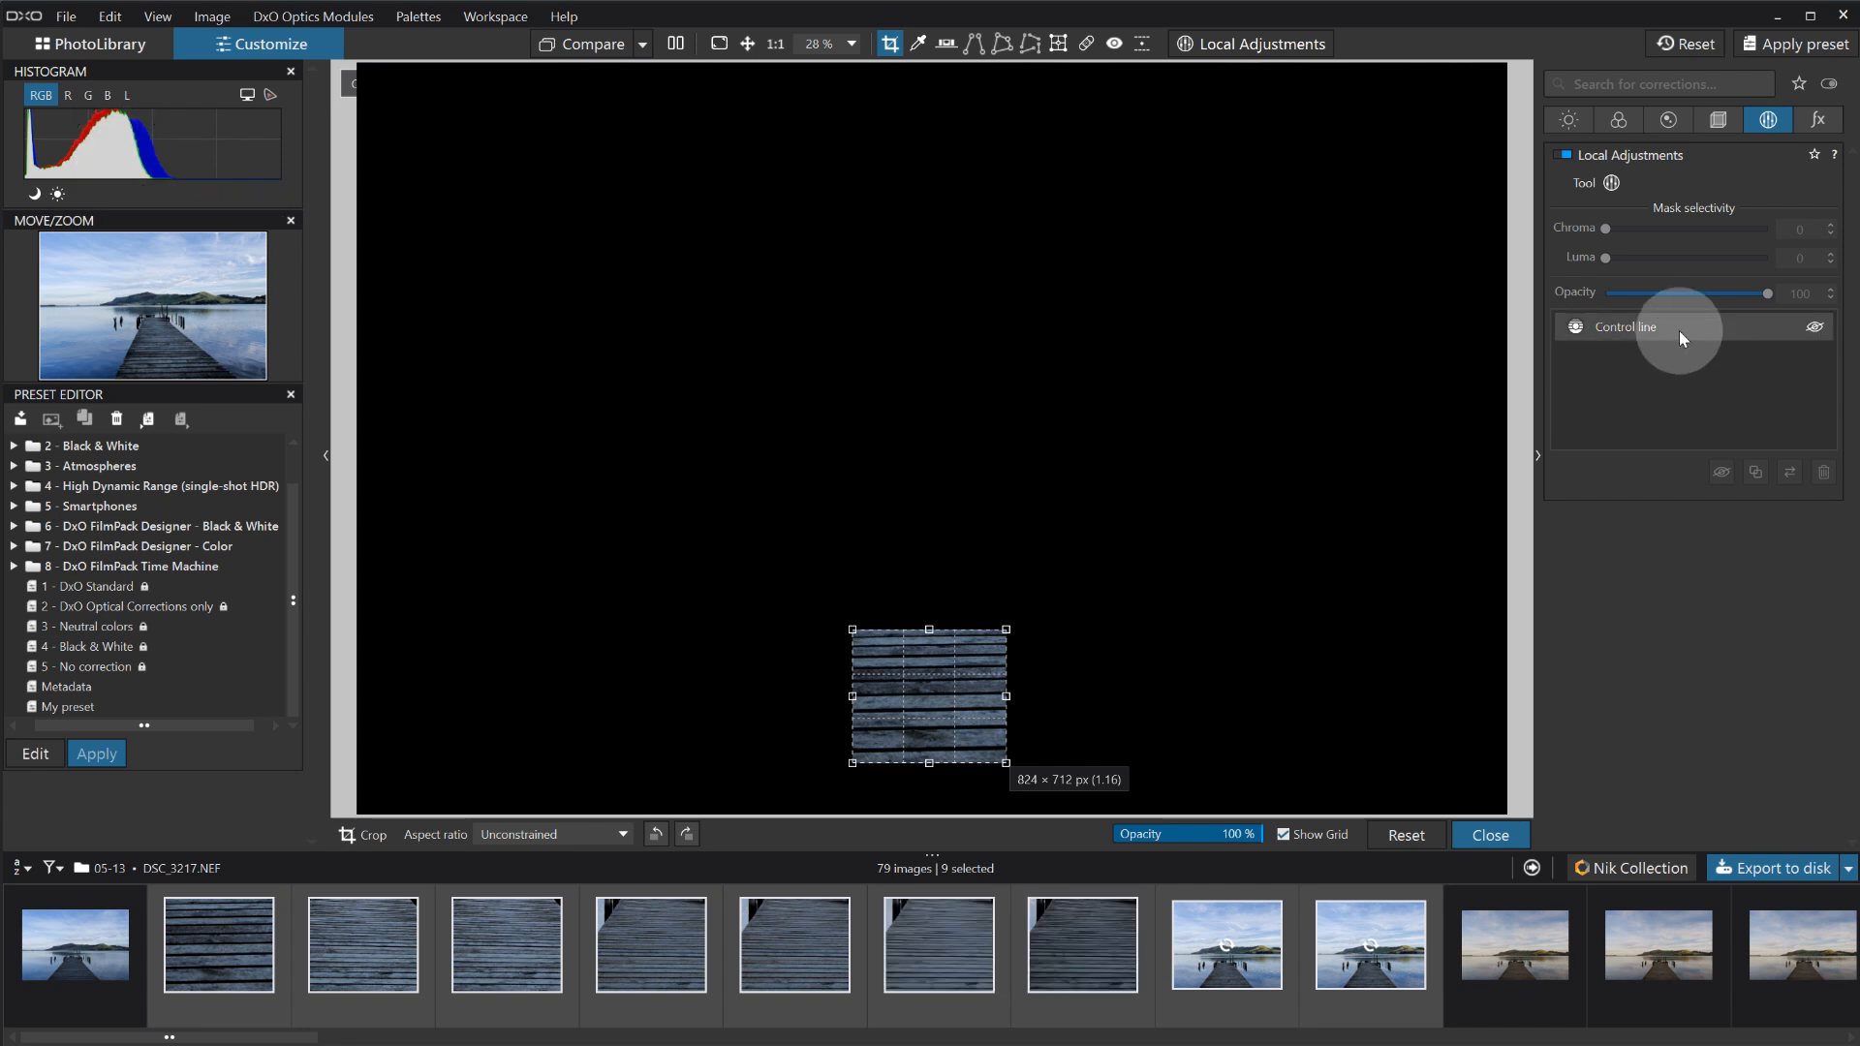
Toggle the control line's visibility to compare the cropped planks with and without the local adjustment.
{"action": "left_click", "coordinate": [1815, 328]}
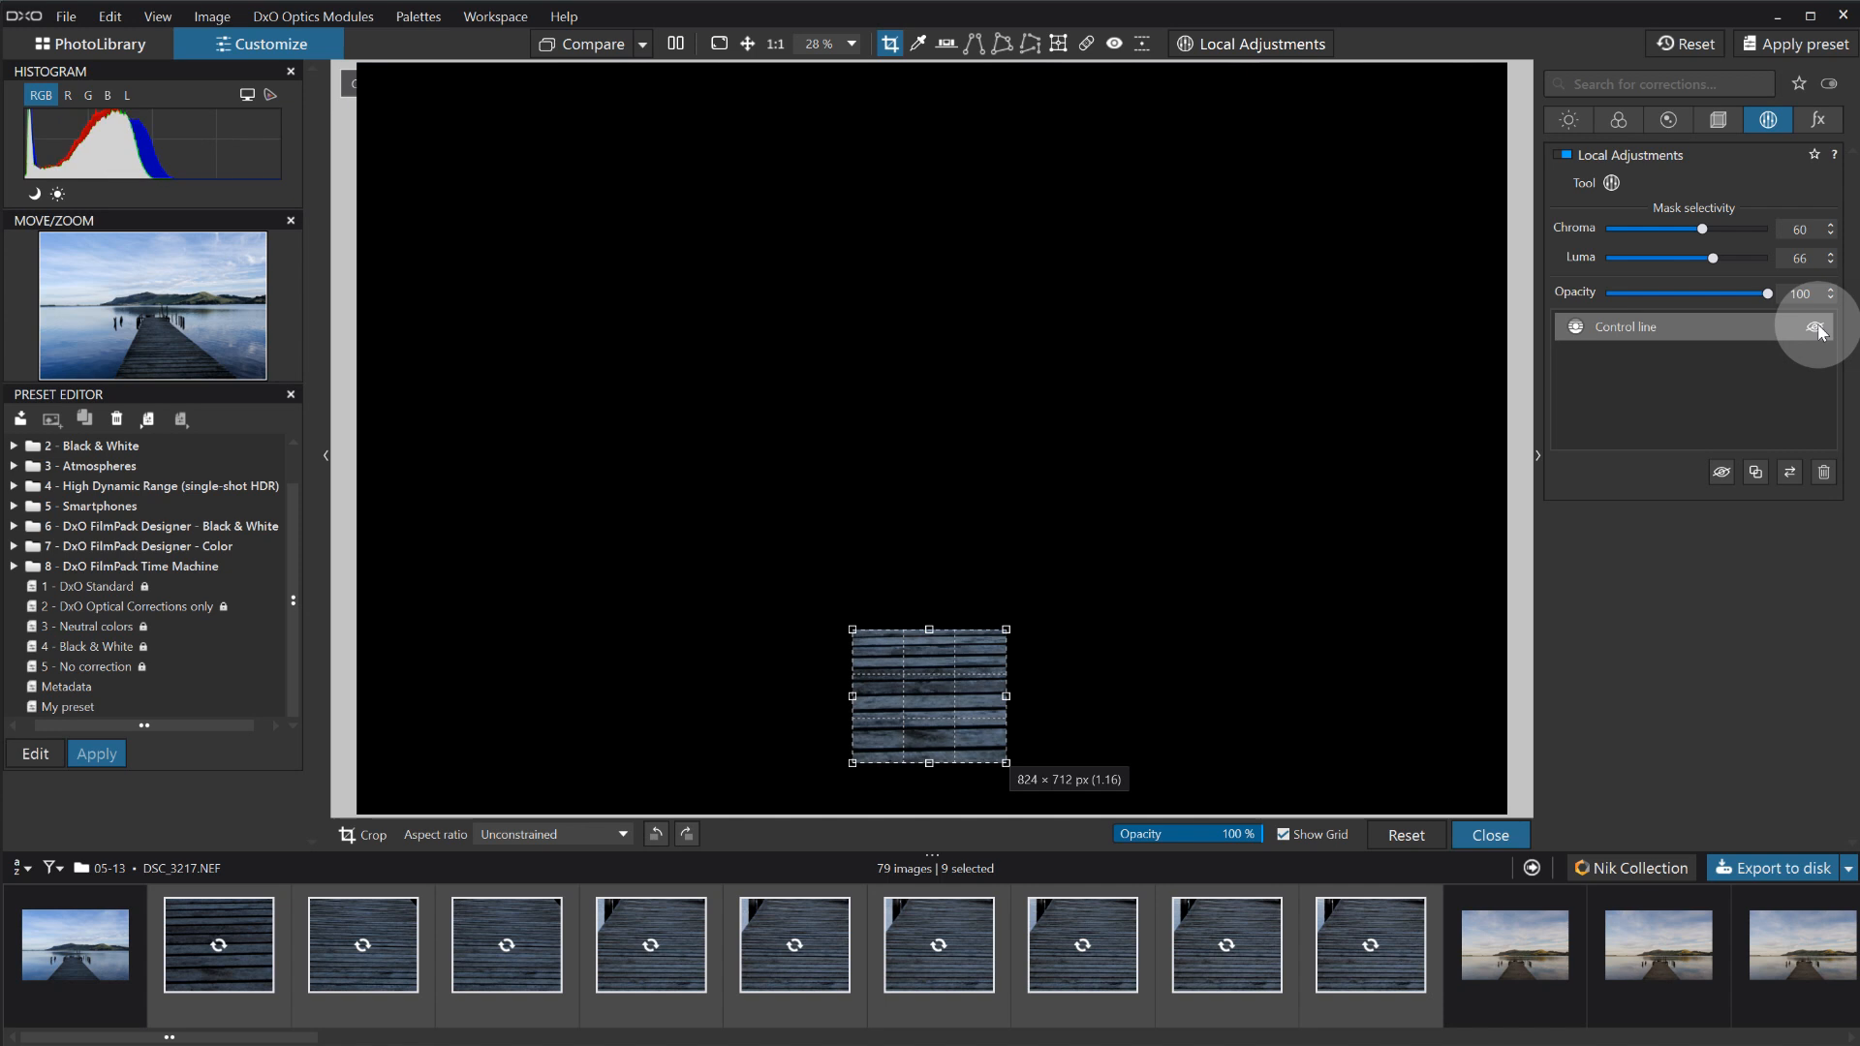
{"action": "left_click", "coordinate": [1816, 329]}
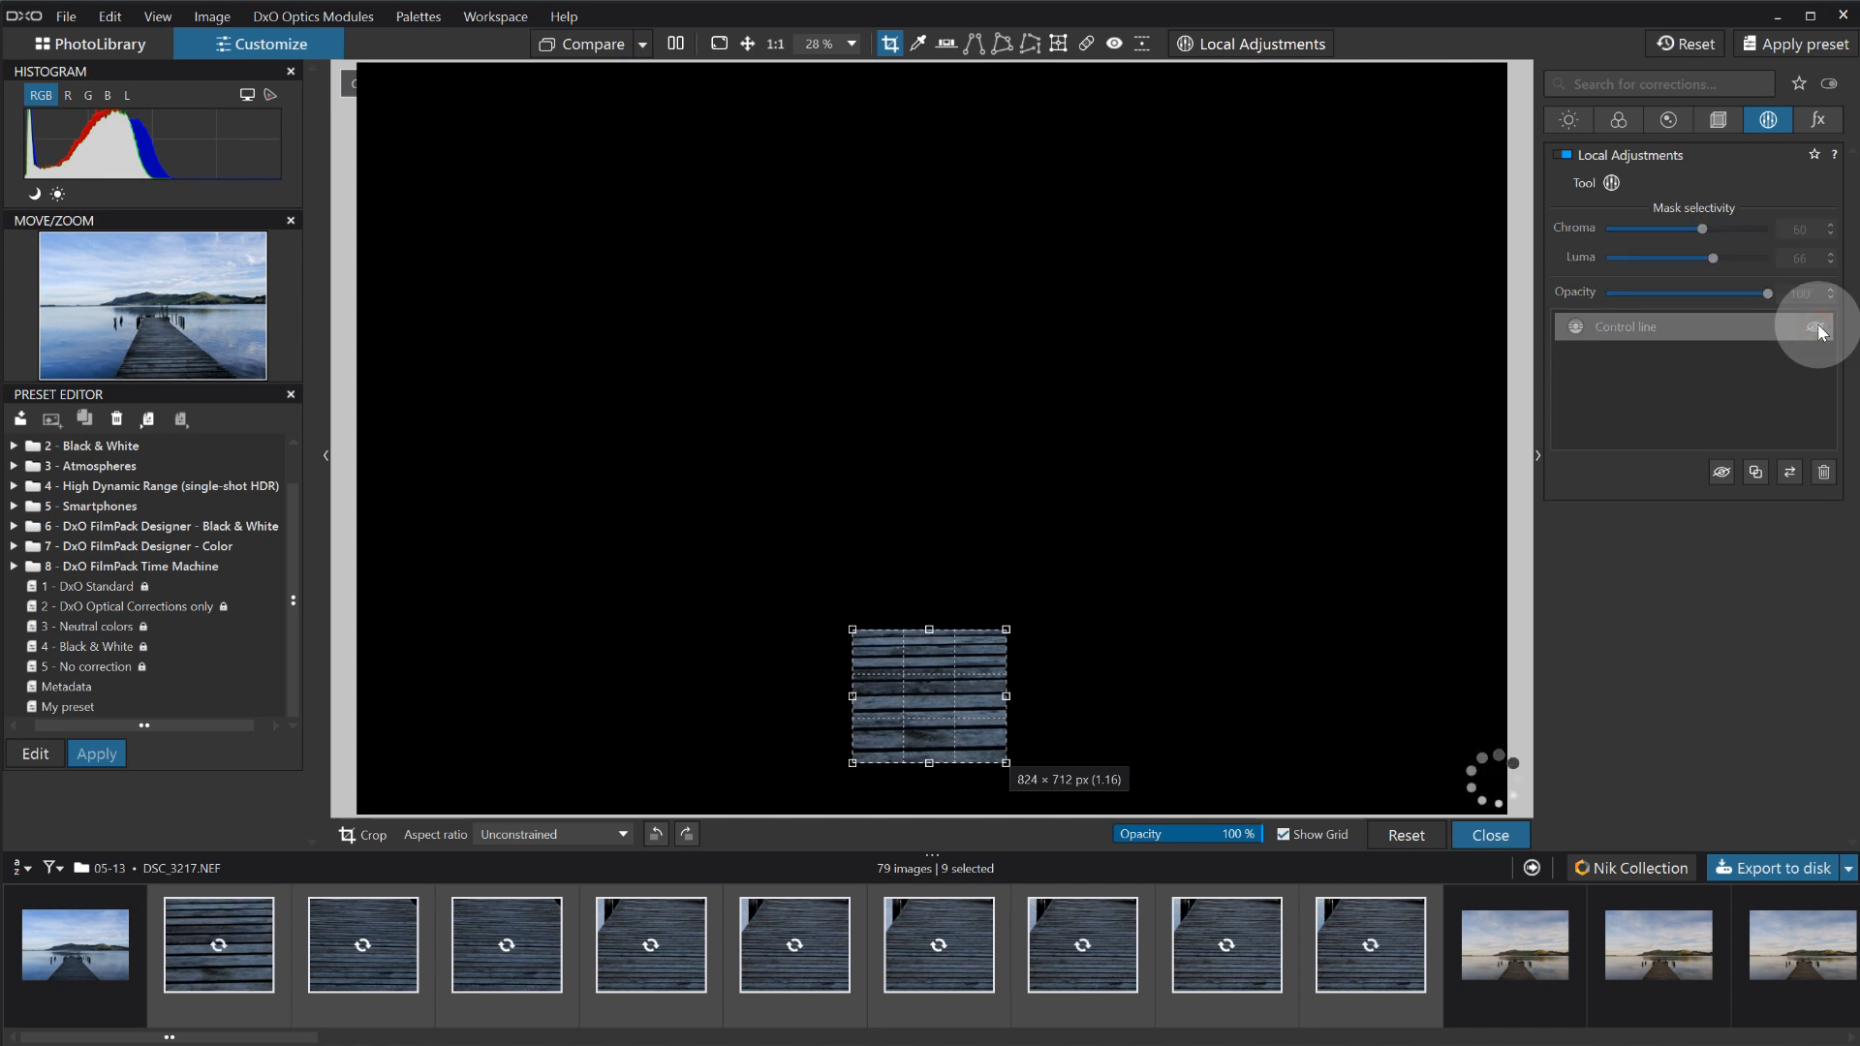